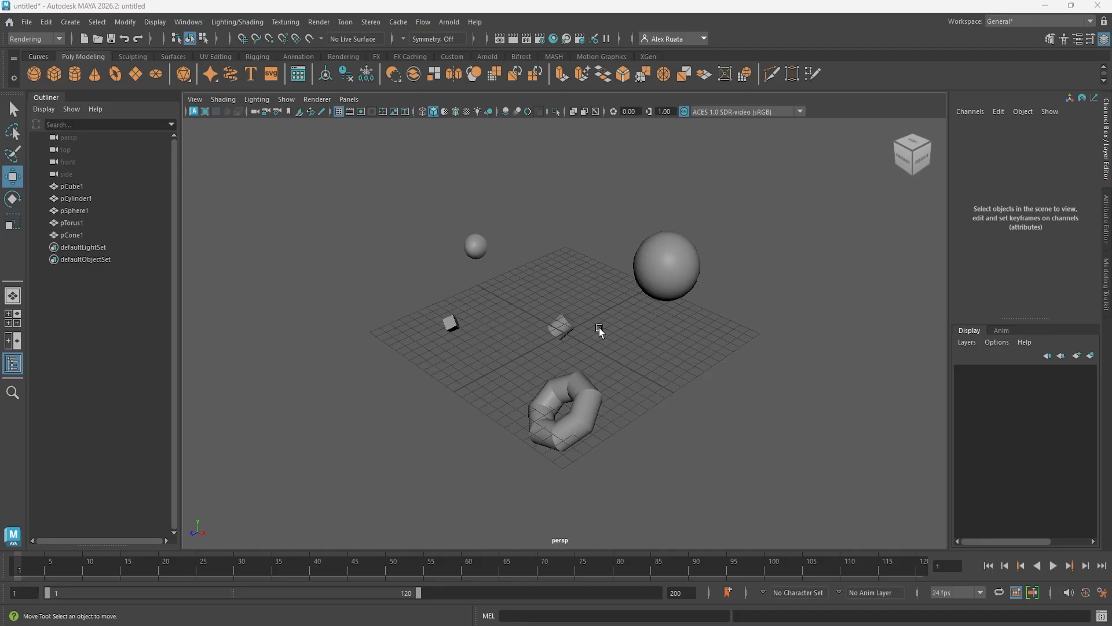
Add the cone, cylinder, cube, torus and large sphere to the viewport selection one by one, and clear the selection.
mouse_move(596, 338)
left_mouse_down("alt")
mouse_move(694, 327)
mouse_move(591, 335)
mouse_move(623, 334)
mouse_move(611, 336)
left_mouse_up("alt")
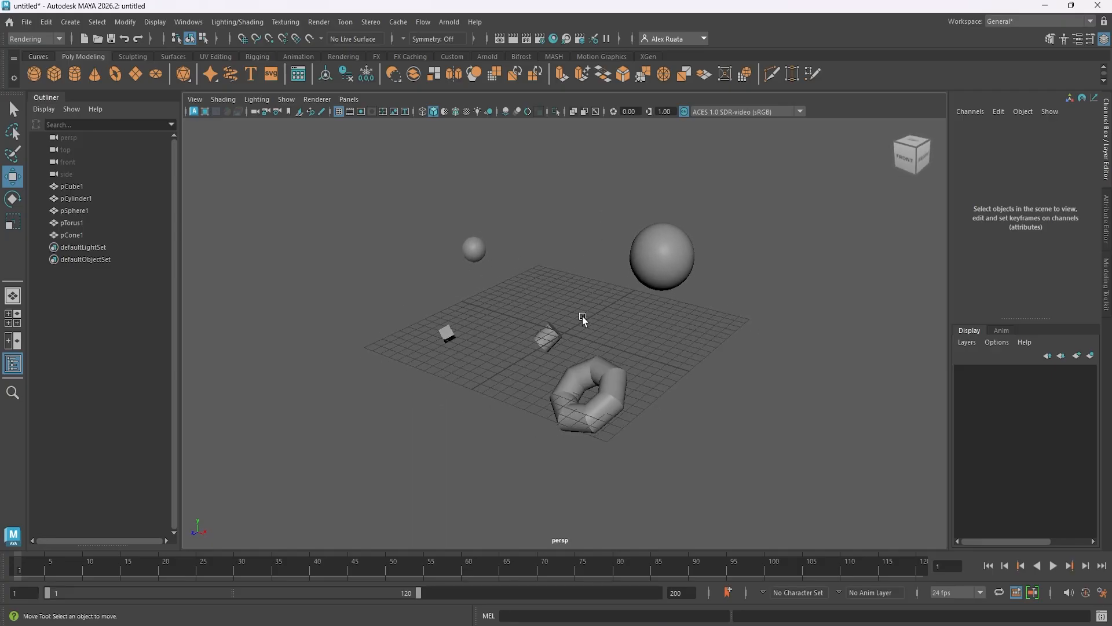
left_click(475, 248)
left_click(542, 331, "shift")
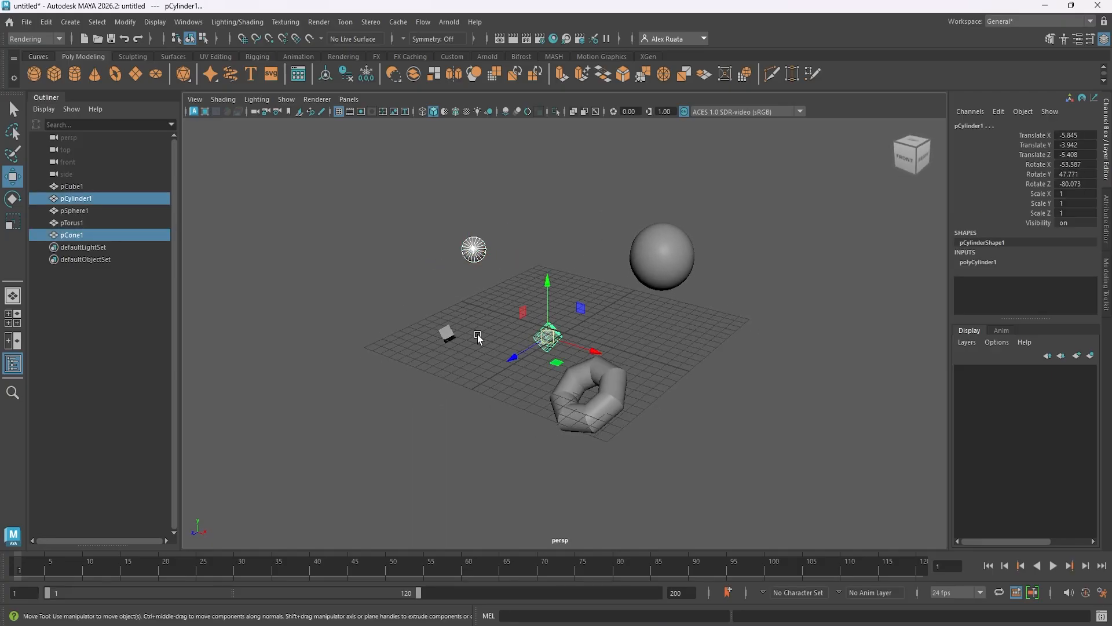
left_click(450, 336, "shift")
left_click(575, 372, "shift")
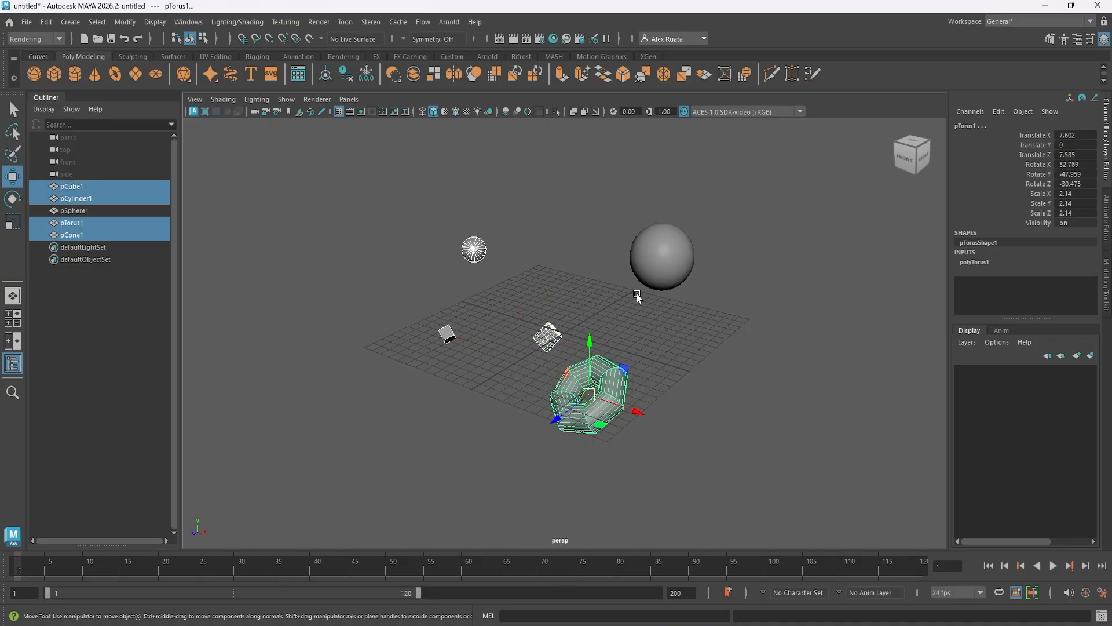
left_click(656, 260, "shift")
left_click(568, 246)
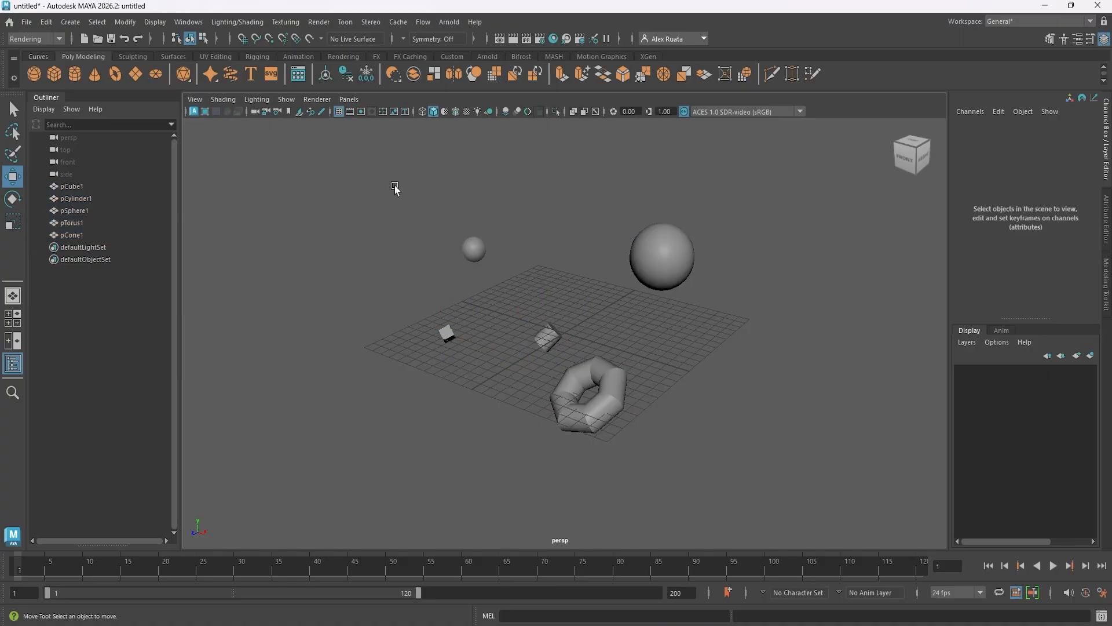
Select all five objects with a selection box, and again as a range from pCube1 to pCone1 in the Outliner.
left_click_drag(340, 174, 792, 501)
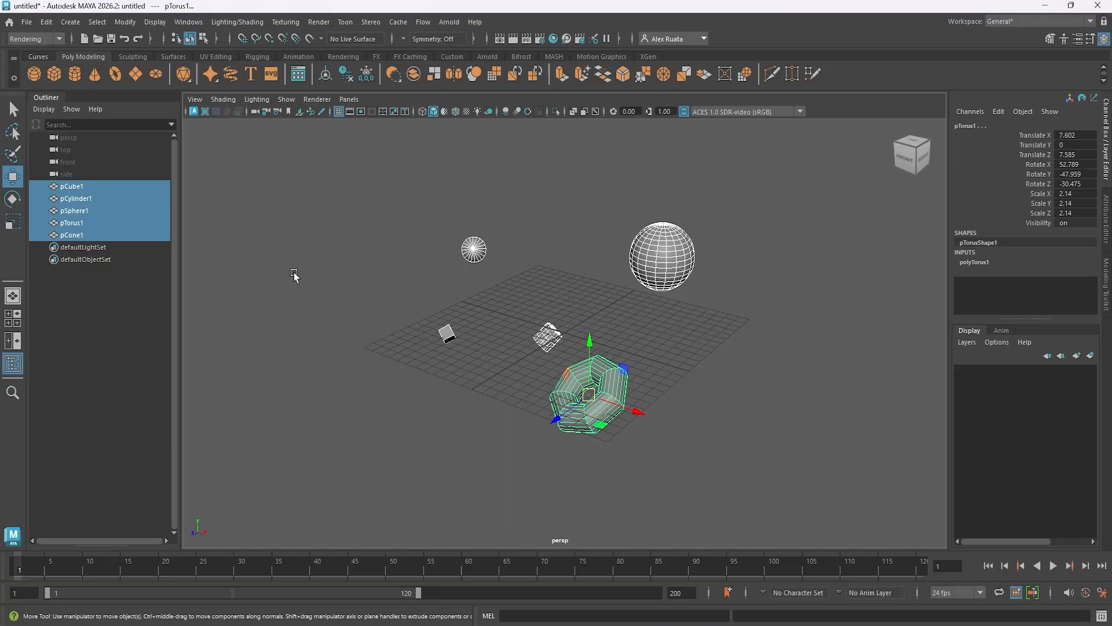
left_click(259, 234)
left_click(91, 188)
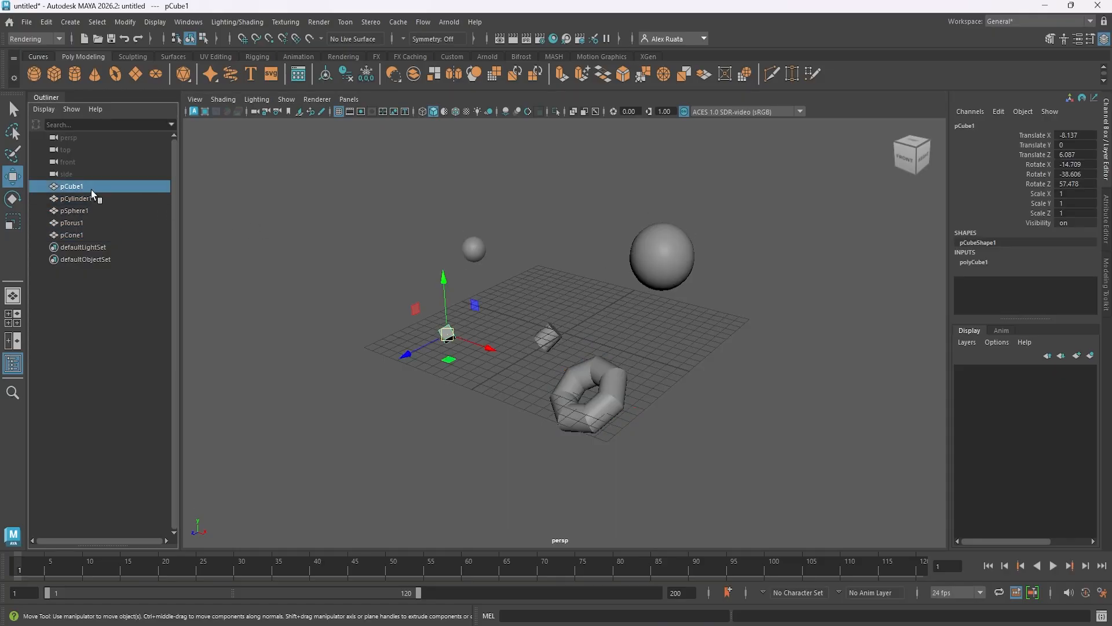
left_click(99, 232, "shift")
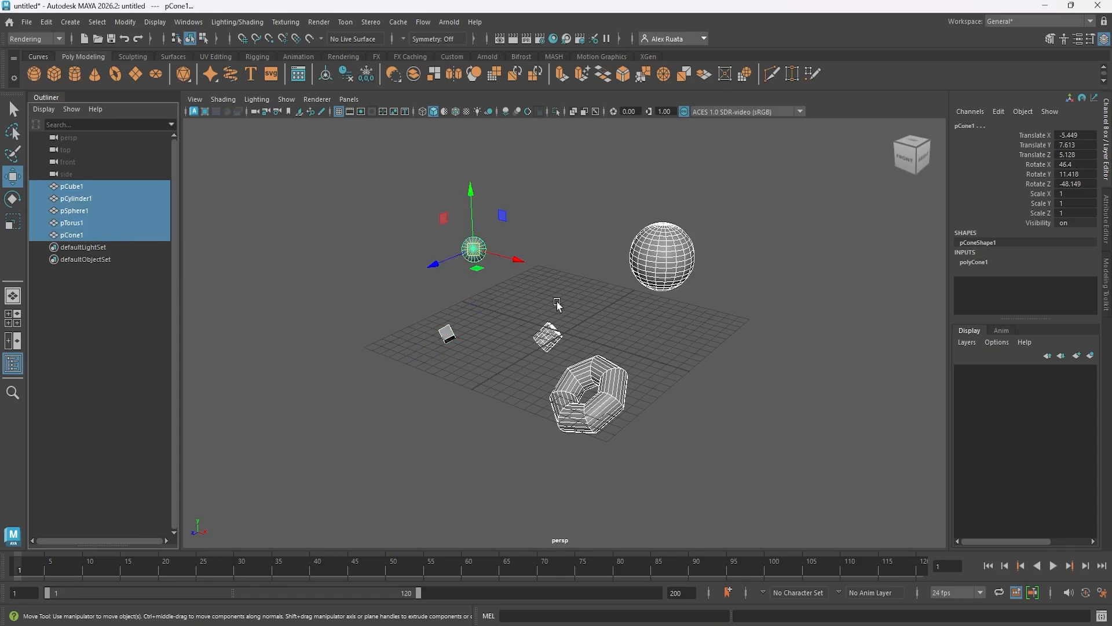
mouse_move(557, 303)
left_mouse_down("alt")
mouse_move(510, 331)
mouse_move(551, 315)
mouse_move(536, 301)
left_mouse_up("alt")
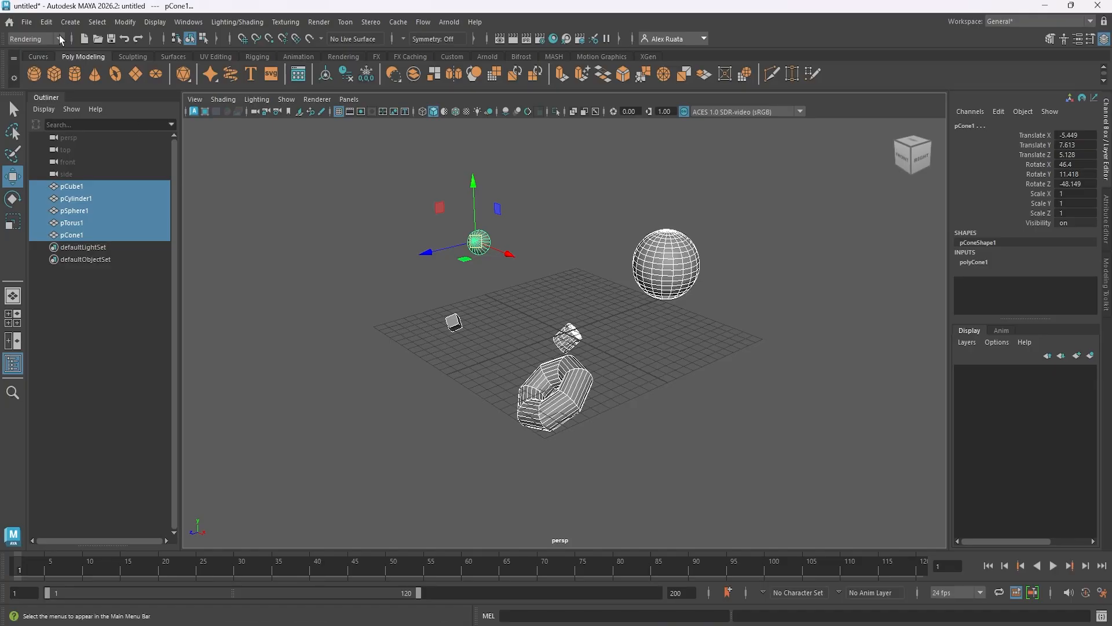
left_click(46, 21)
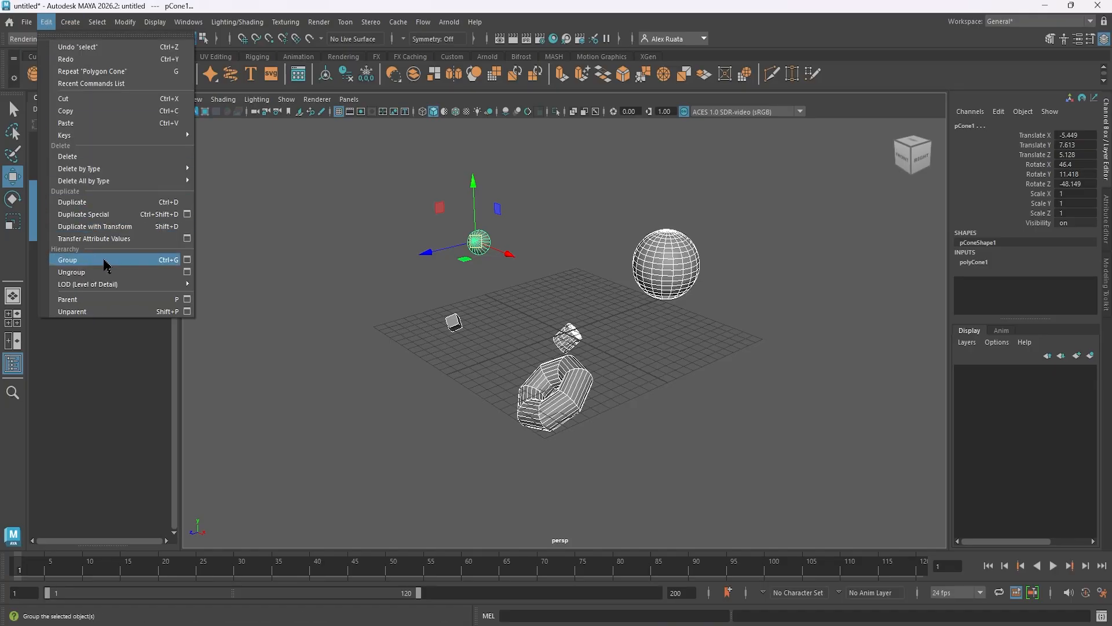
left_click(329, 282)
Group all five objects together and expand the new group in the Outliner.
left_click_drag(332, 188, 767, 441)
key("ctrl+g")
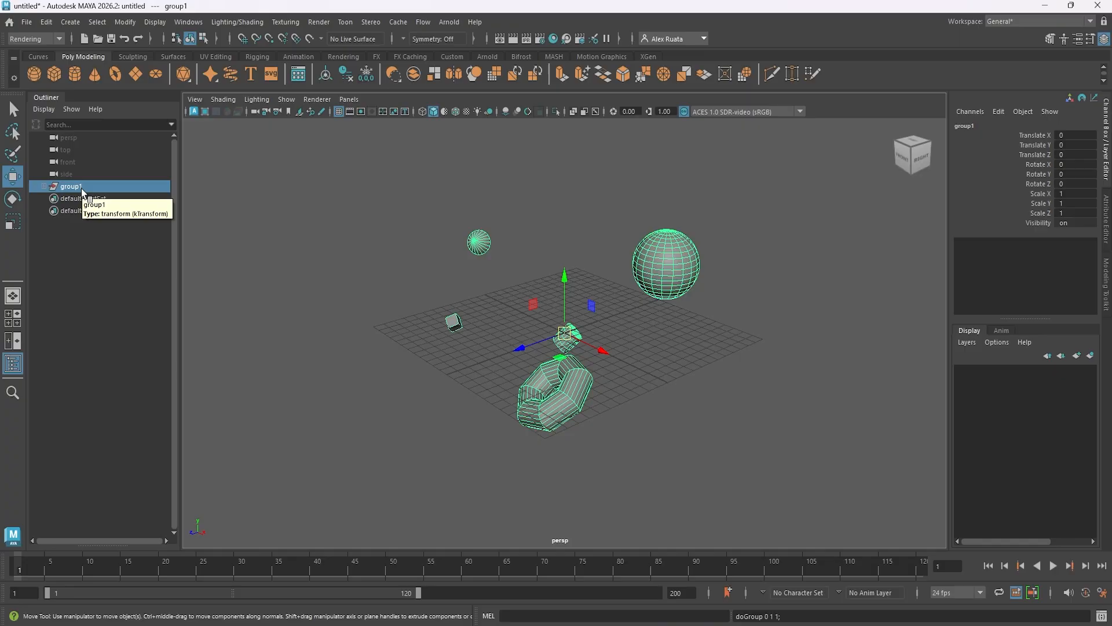
key("ctrl")
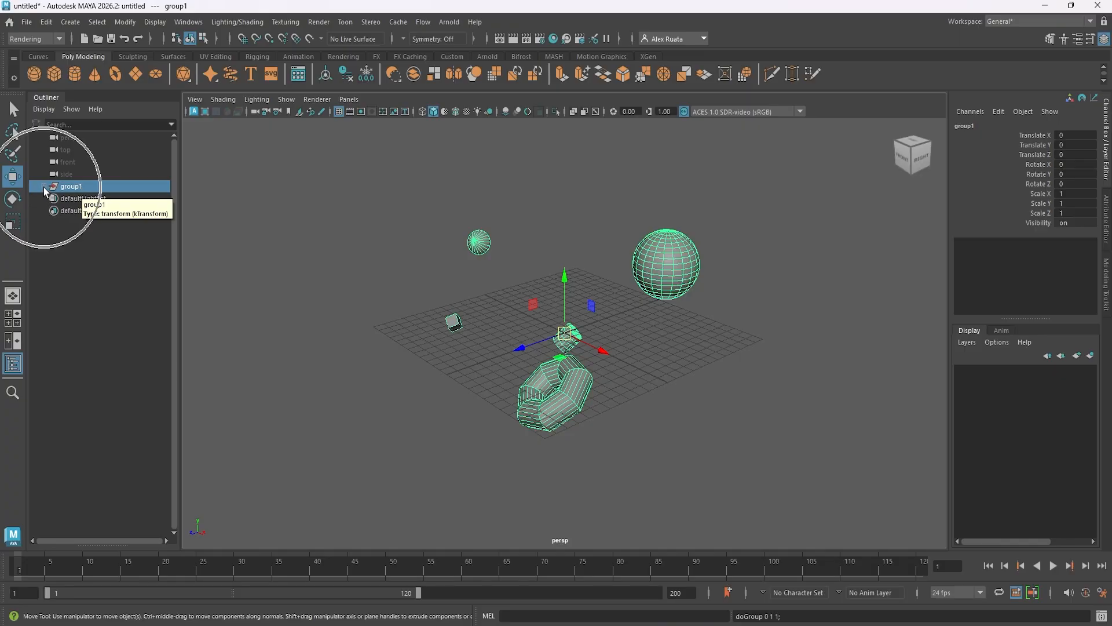
left_click(45, 188)
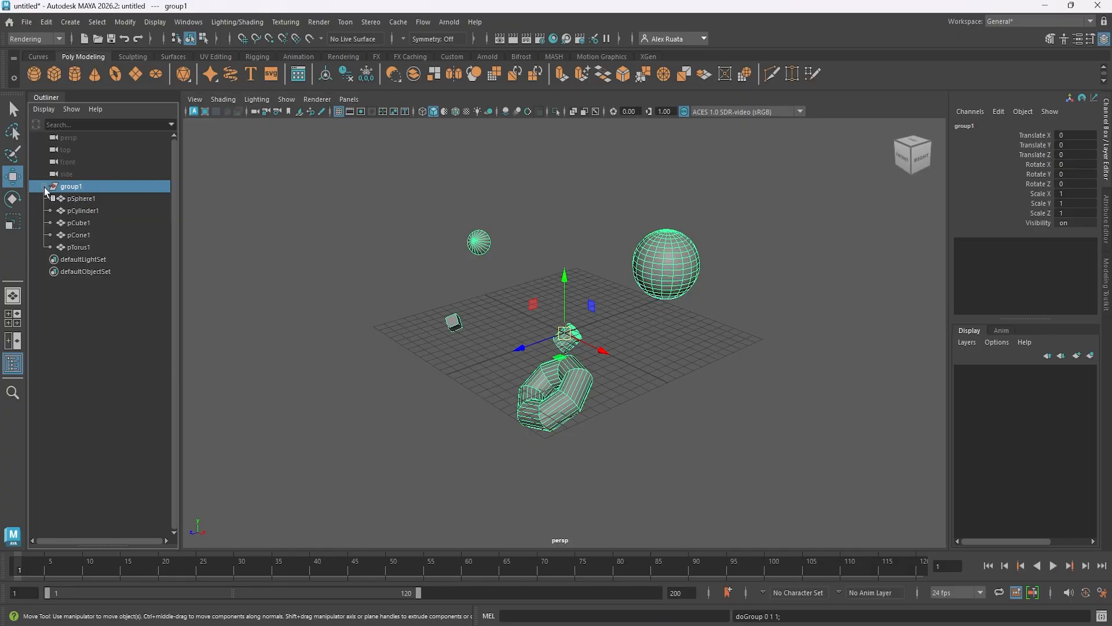
Check each child of group1 from pSphere1 to pTorus1, and collapse and select the whole group.
left_click(81, 199)
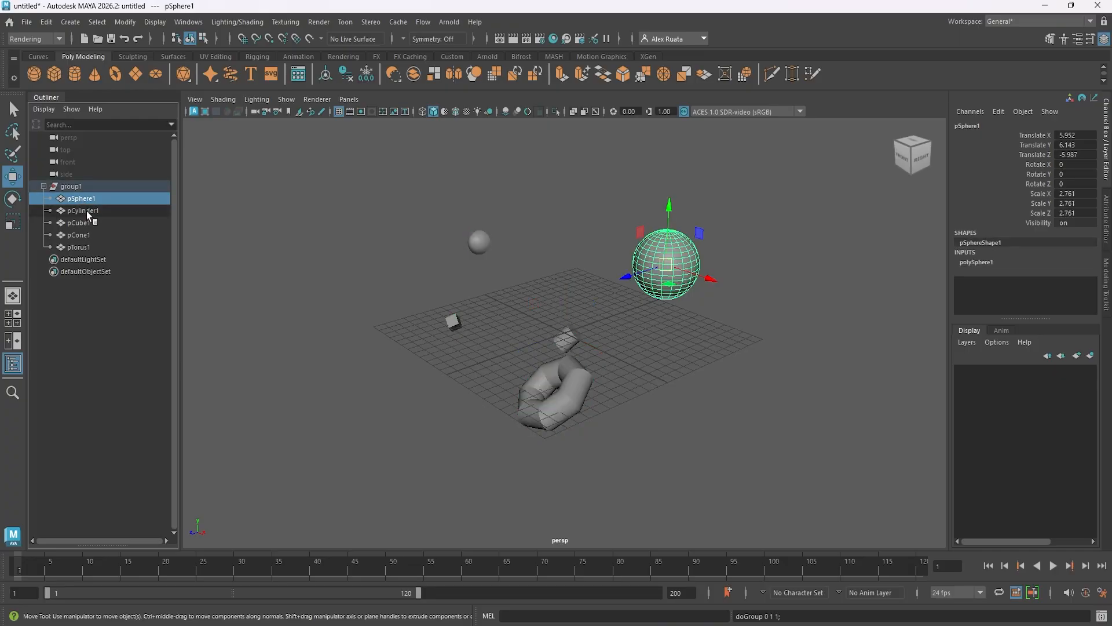
left_click(86, 210)
left_click(87, 223)
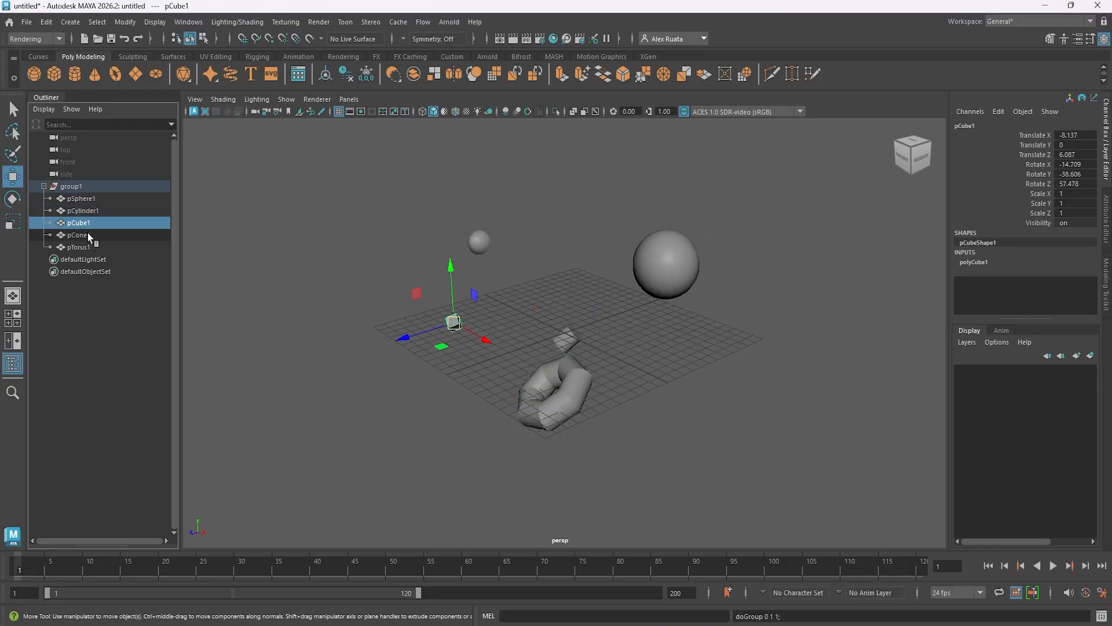
left_click(88, 234)
left_click(88, 245)
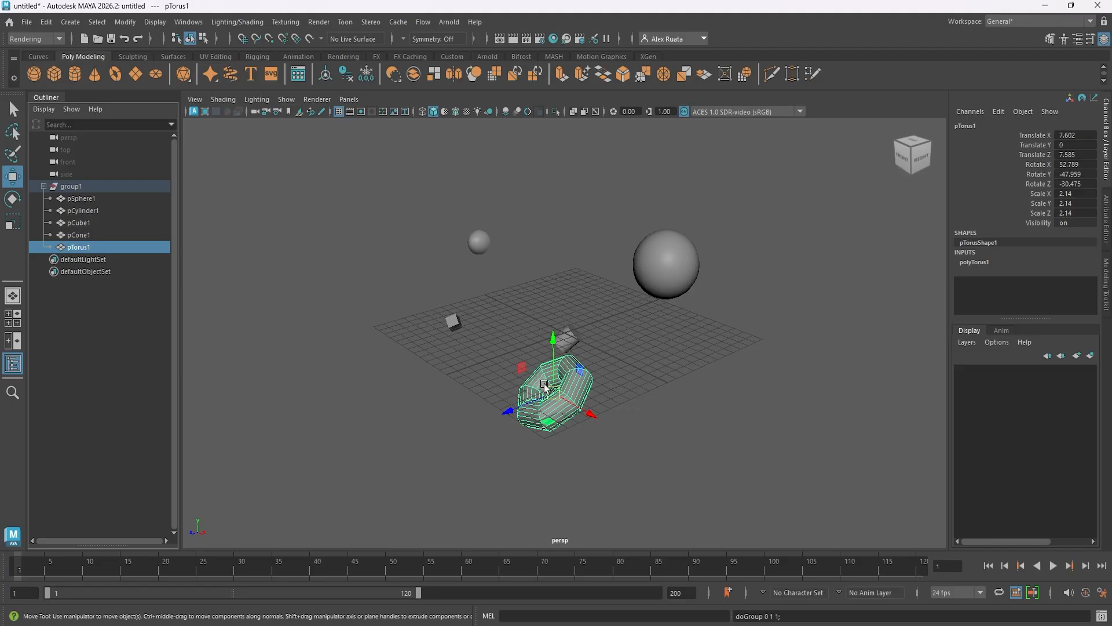
left_click(44, 186)
left_click(78, 186)
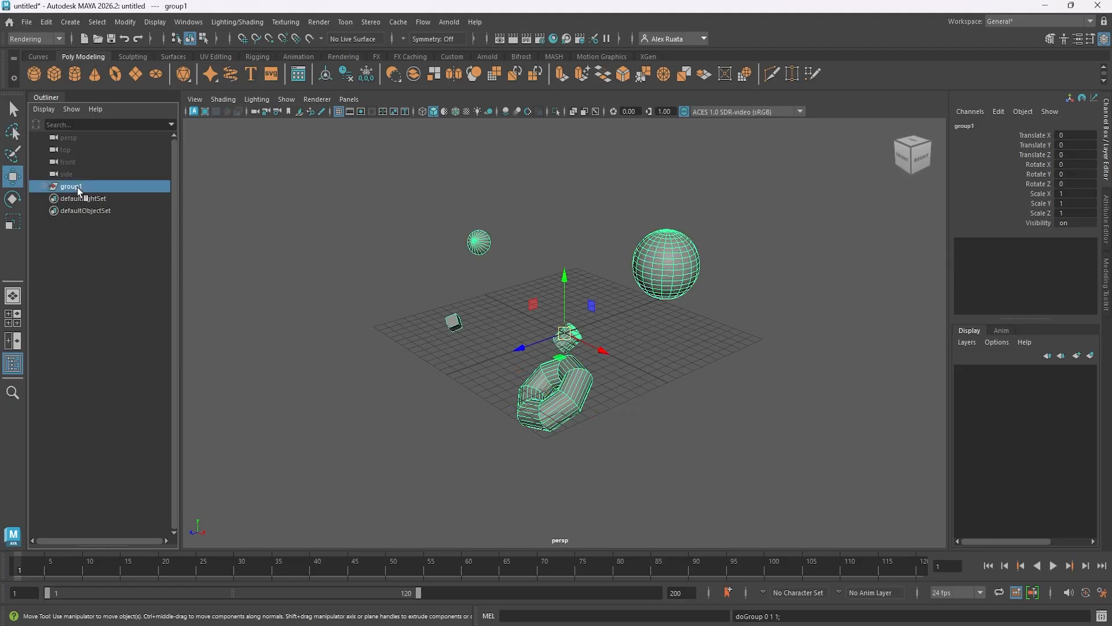
Select group1 in the Outliner and move it to about -4.65 in Y and -9.85 in Z.
left_click(559, 249)
left_click_drag(360, 199, 766, 488)
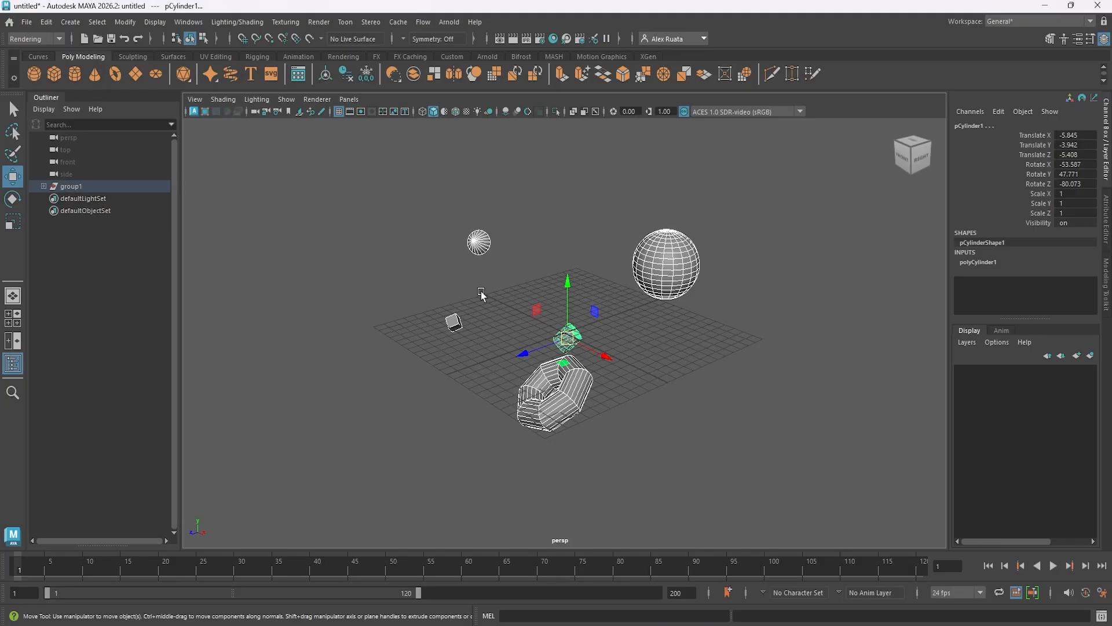
left_click(88, 187)
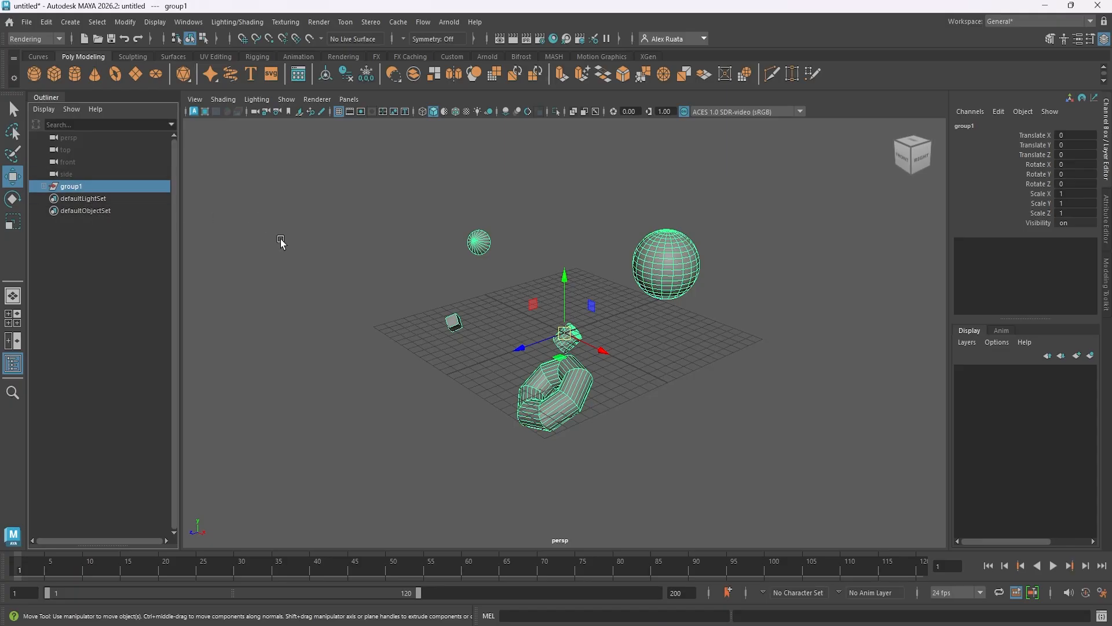
left_click_drag(279, 250, 293, 263, "alt")
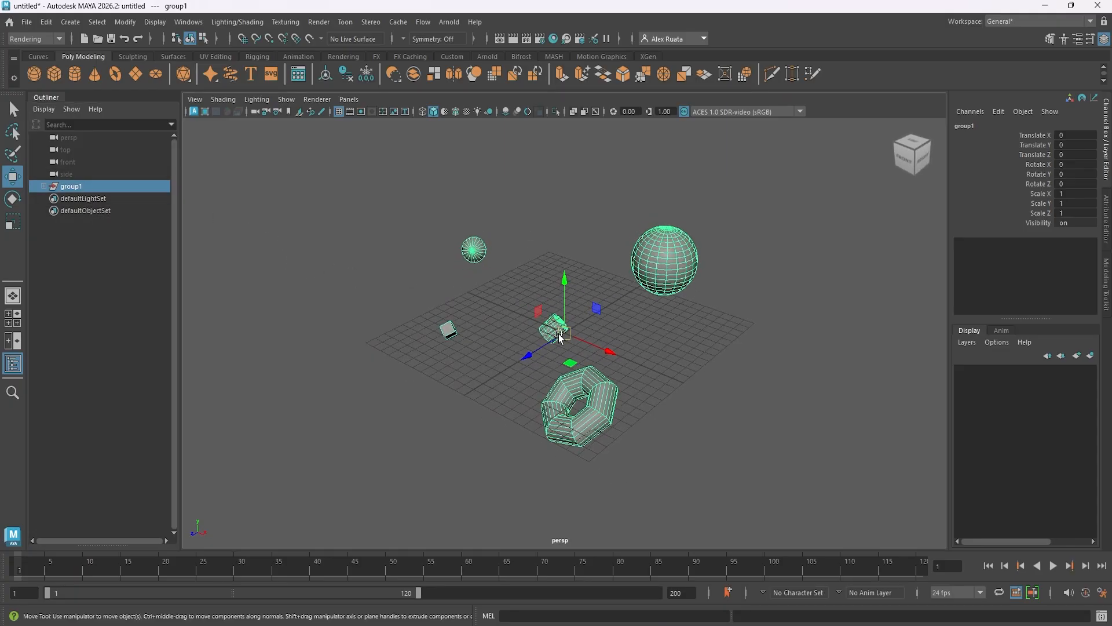
left_click_drag(499, 254, 540, 318, "alt")
left_click_drag(566, 278, 602, 324)
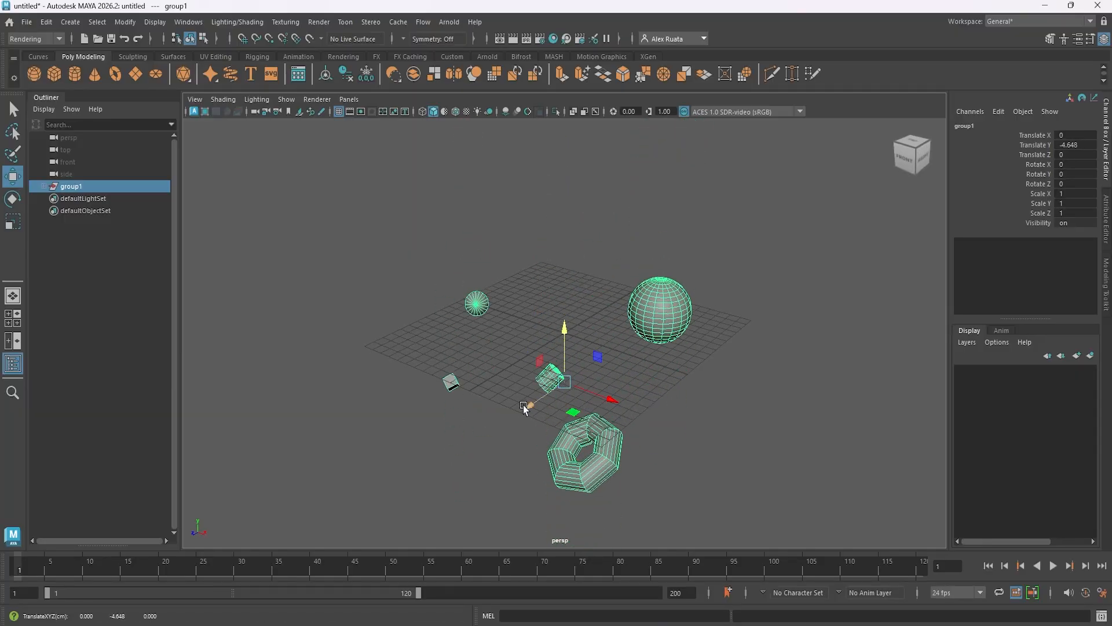
left_click_drag(530, 404, 591, 360)
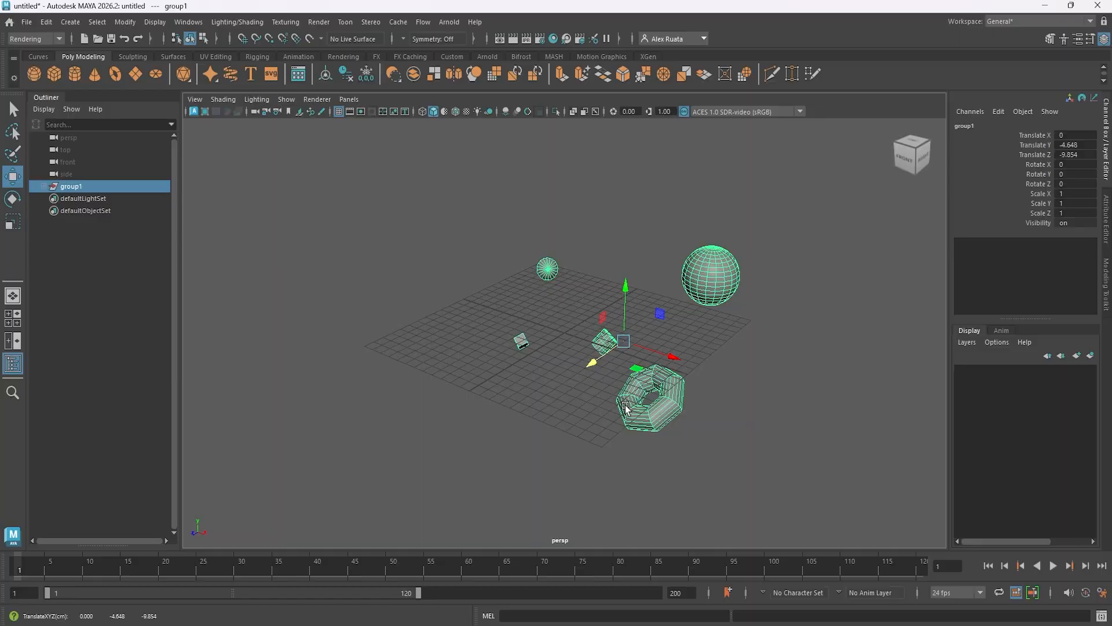
Rotate group1 freely to about 42.4, -4.1, -279.1 degrees and scale it uniformly to about 1.4.
key("e")
left_click_drag(643, 405, 675, 343)
key("r")
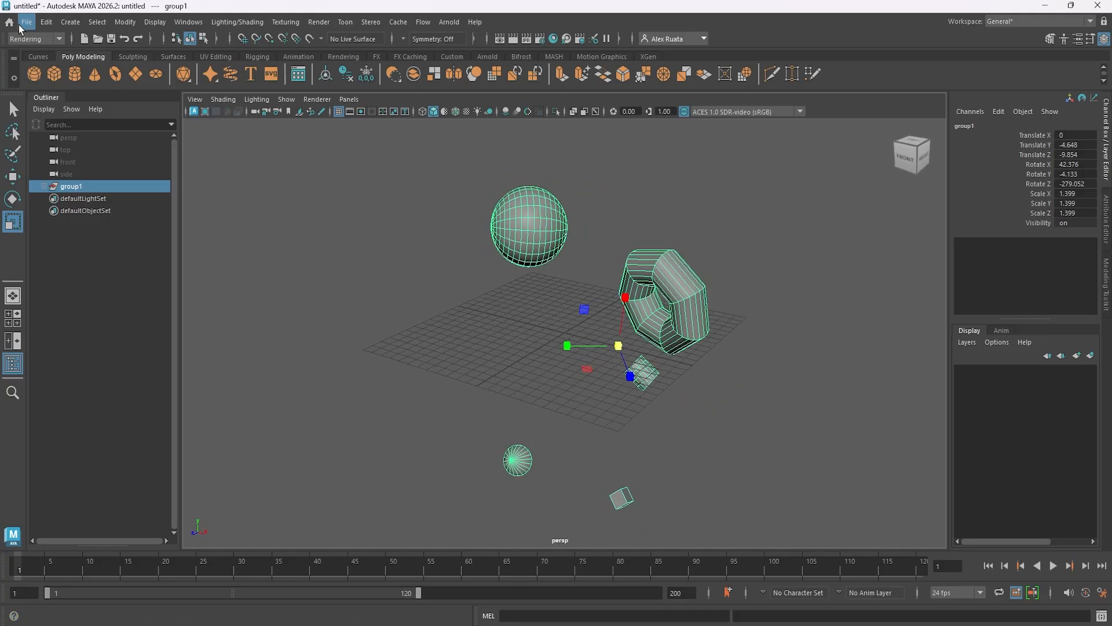
Ungroup group1 and undo the ungrouping.
left_click(47, 22)
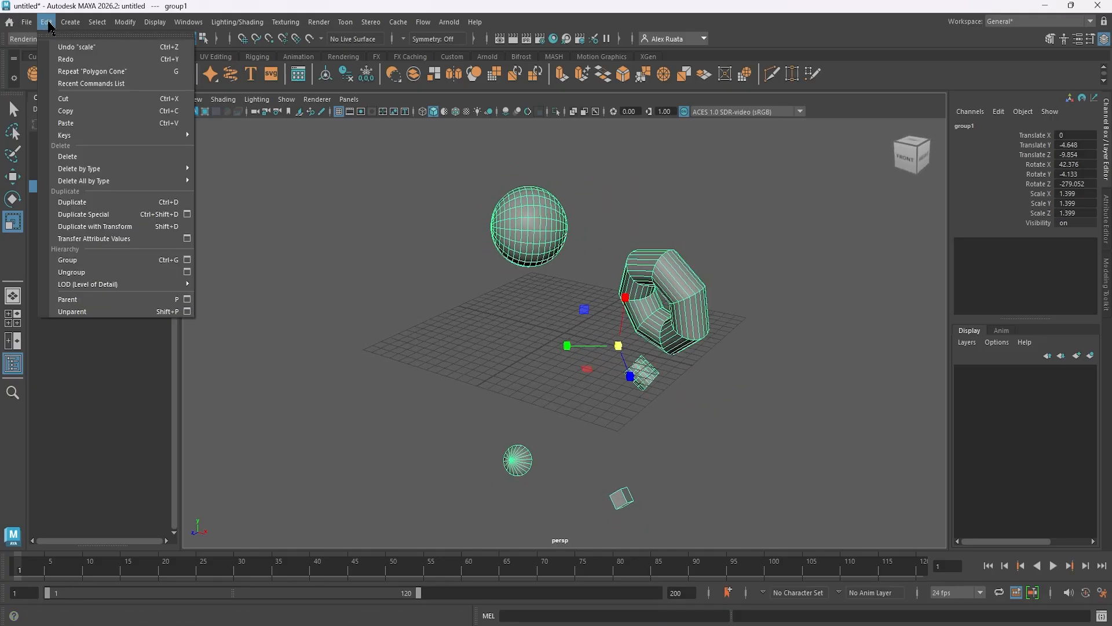
left_click(111, 273)
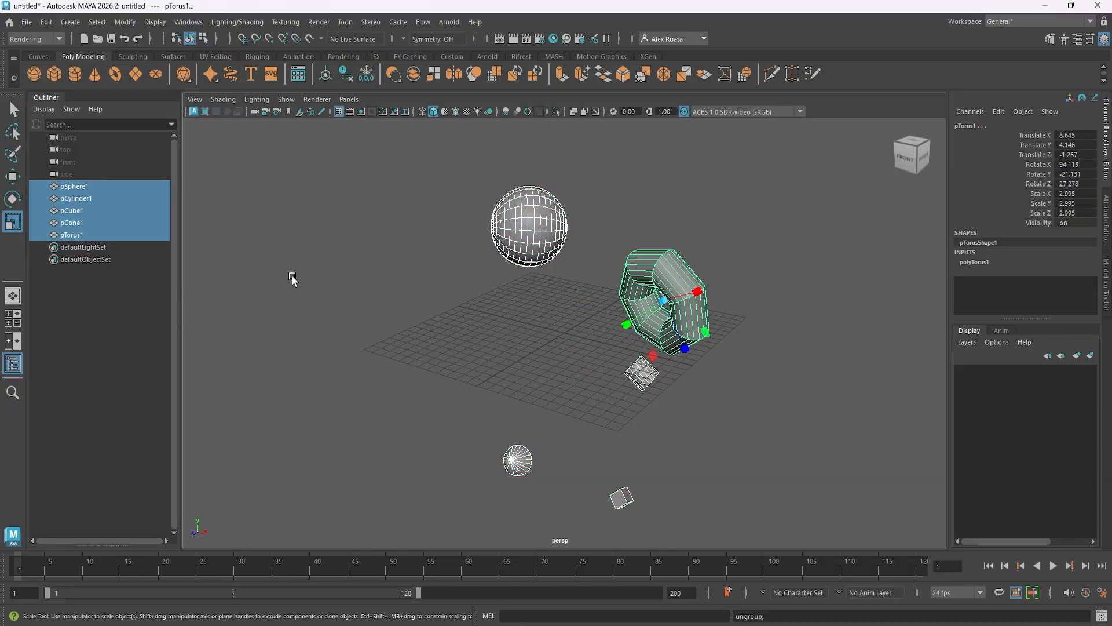
left_click_drag(394, 313, 378, 316, "alt")
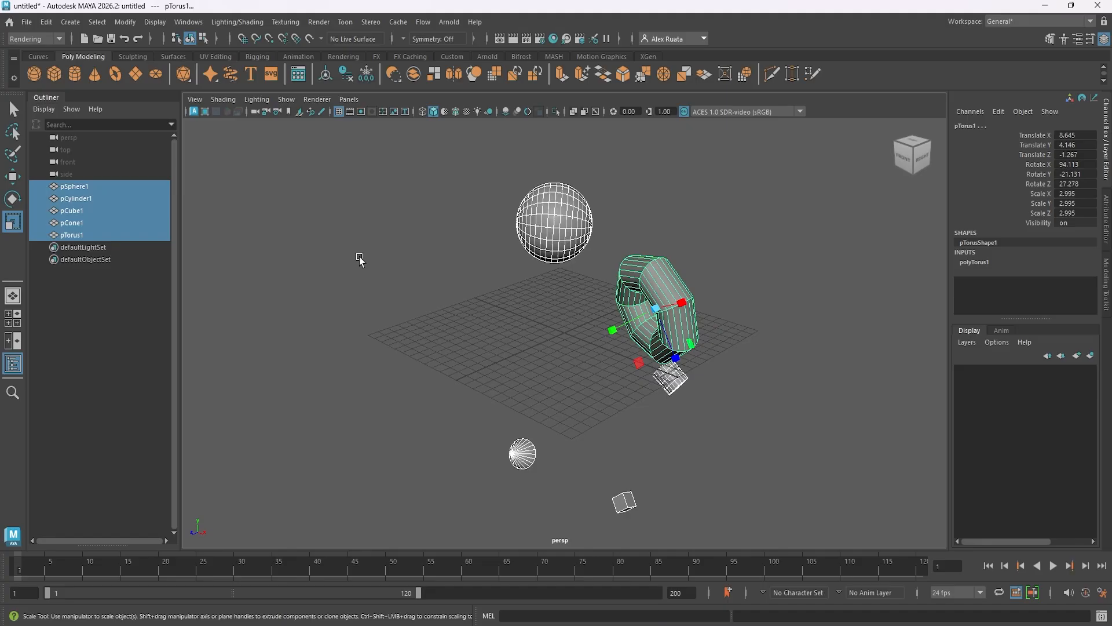
key("ctrl+z")
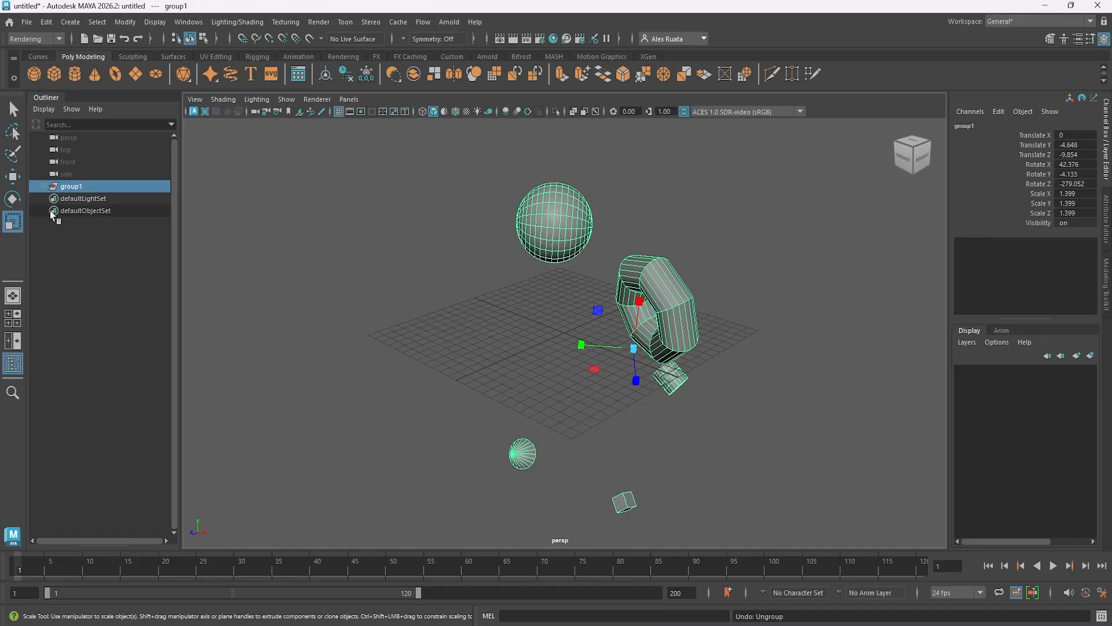
Expand group1 in the Outliner and take pSphere1 out of it, placing it above the group.
left_click(43, 186)
left_click(72, 199)
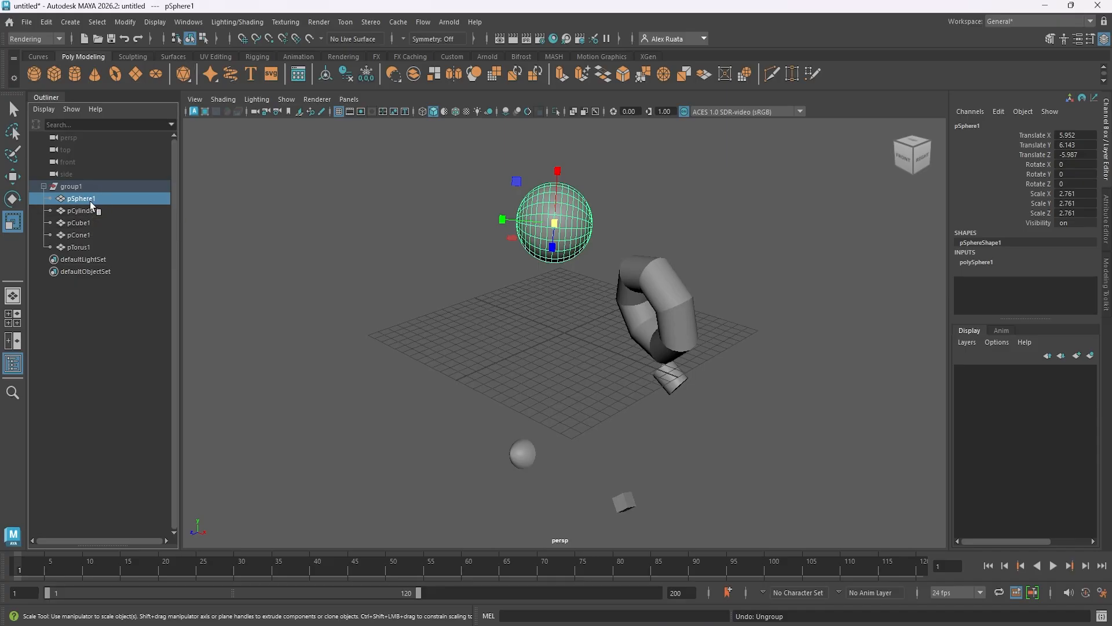
left_click_drag(91, 199, 89, 181)
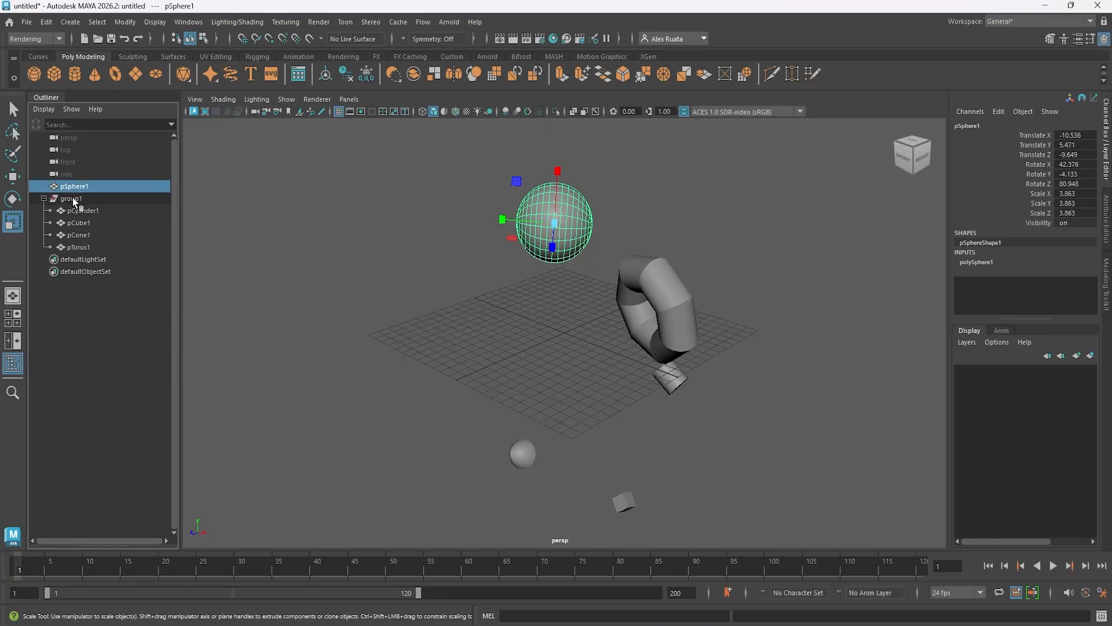
Rotate group1 to about 52.5, -25.7, -273.5 degrees and move it to about -36.6 in Z.
left_click(89, 198)
key("e")
left_click_drag(574, 350, 709, 275)
key("w")
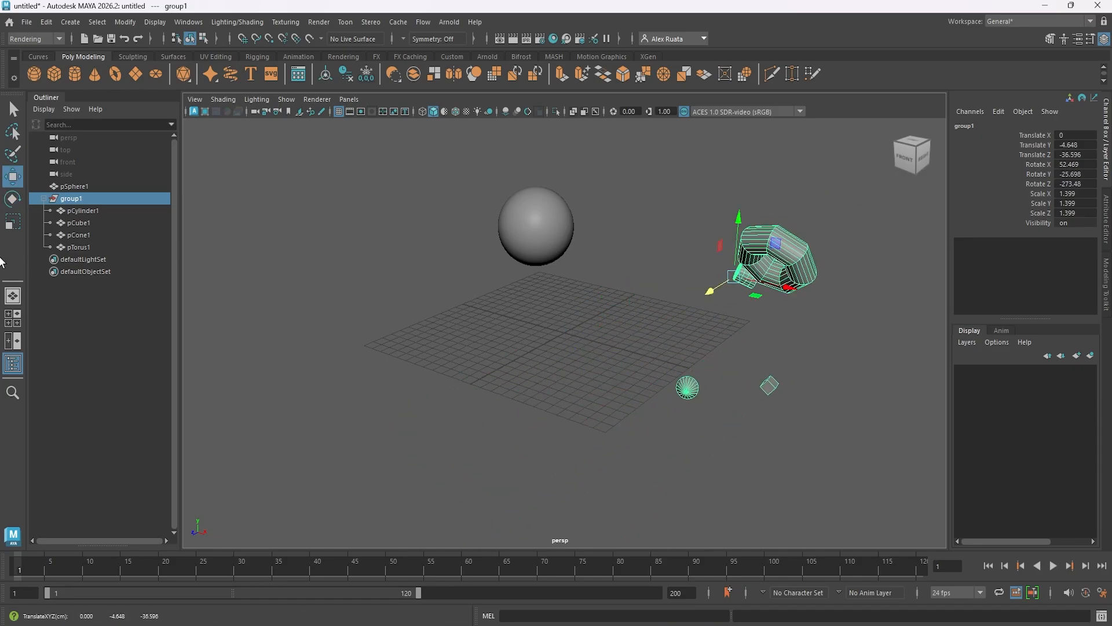
Take pCylinder1 and pCone1 out of group1 together, placing them above the group in the Outliner.
left_click(103, 210)
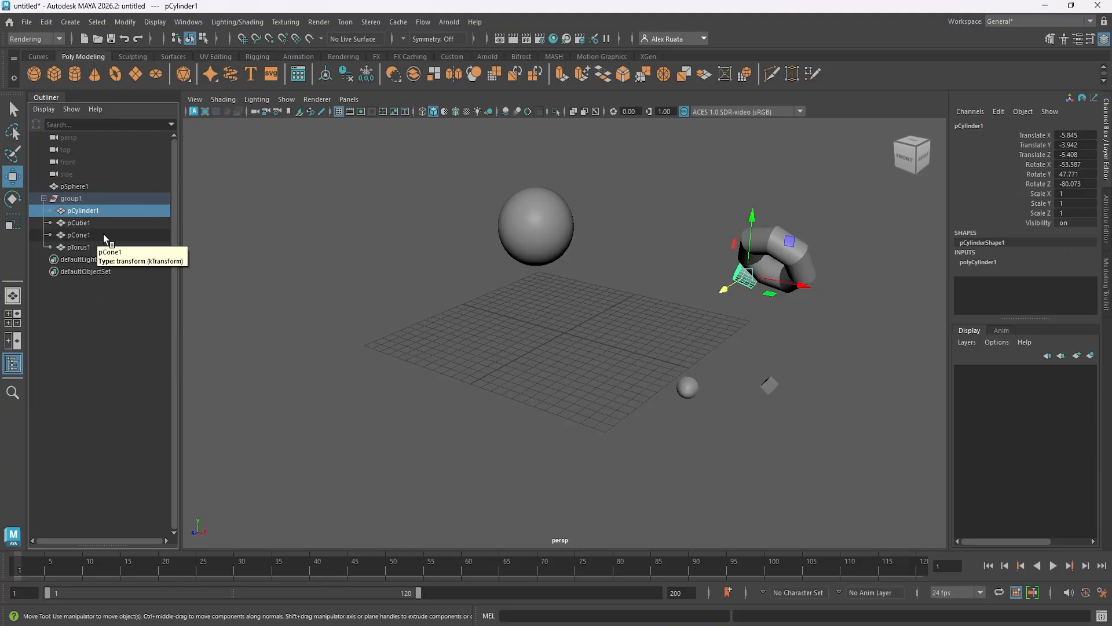
left_click(103, 234, "ctrl")
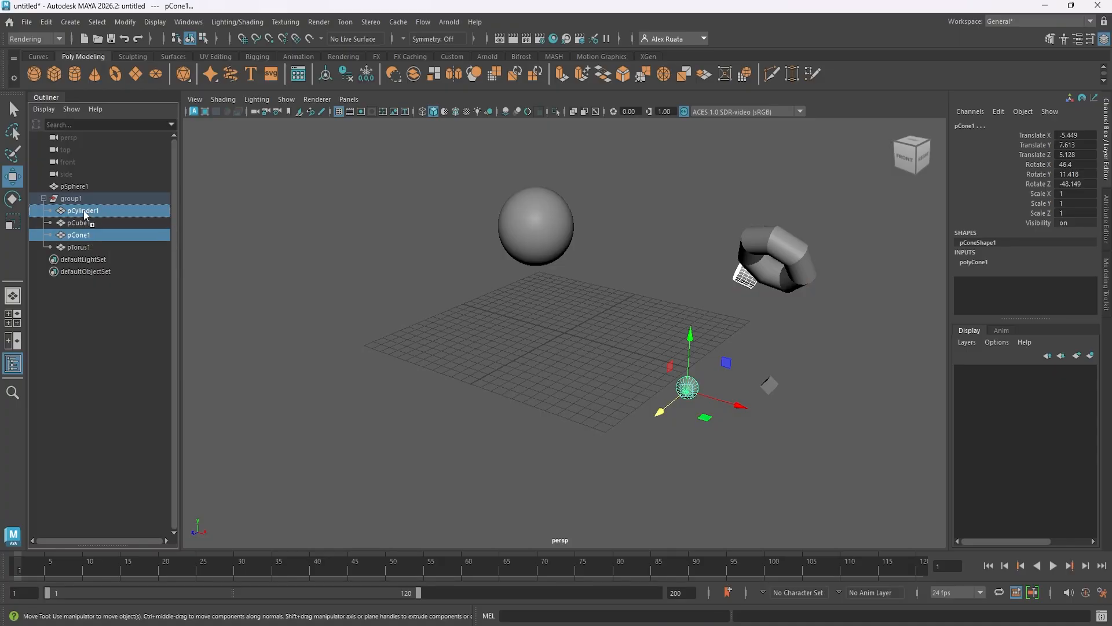
middle_click_drag(85, 214, 86, 194)
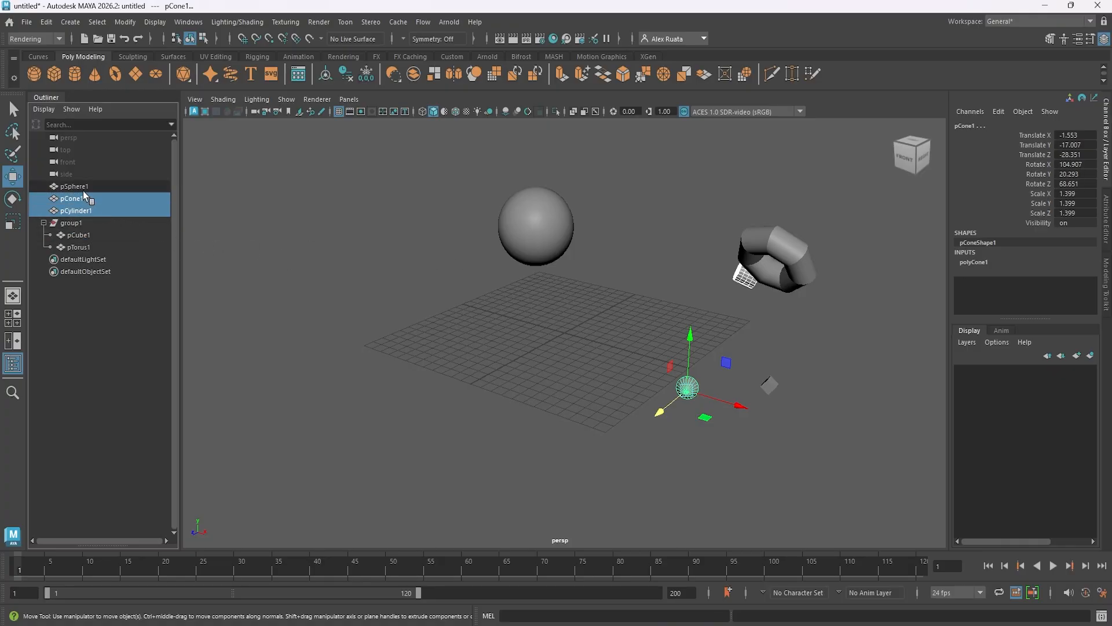
Move group1 to about 0.46 in Y and -11.5 in Z, and scale it uniformly to about 1.81.
left_click(76, 223)
left_click_drag(466, 329, 529, 343, "alt")
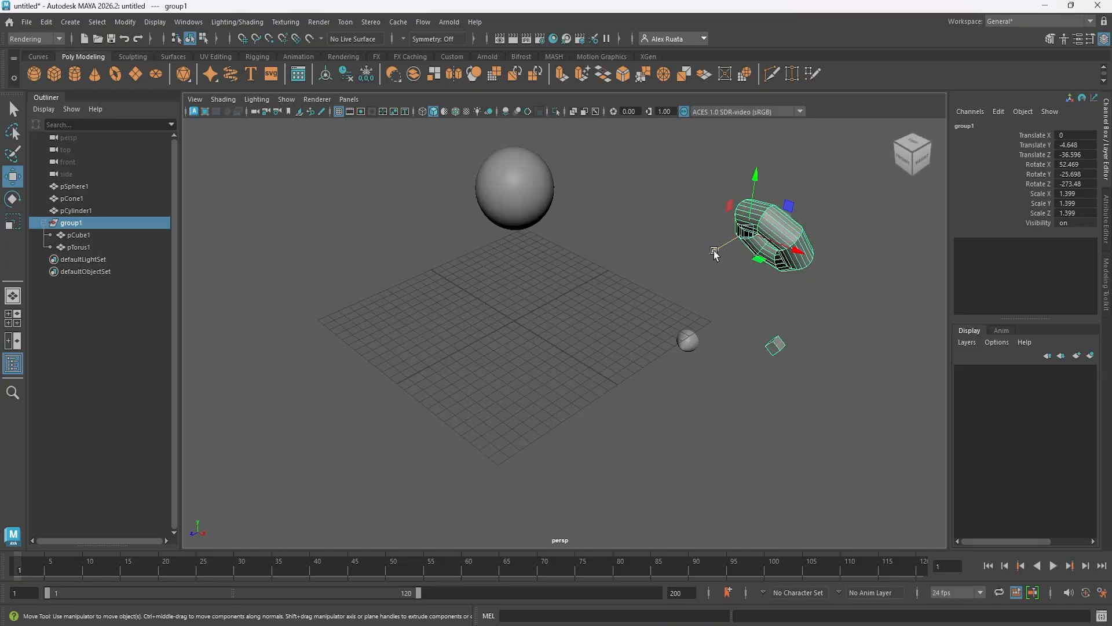
left_click_drag(716, 250, 560, 328)
left_click_drag(605, 274, 622, 224)
key("r")
left_click_drag(605, 269, 699, 286)
key("w")
left_click_drag(483, 369, 514, 357, "alt")
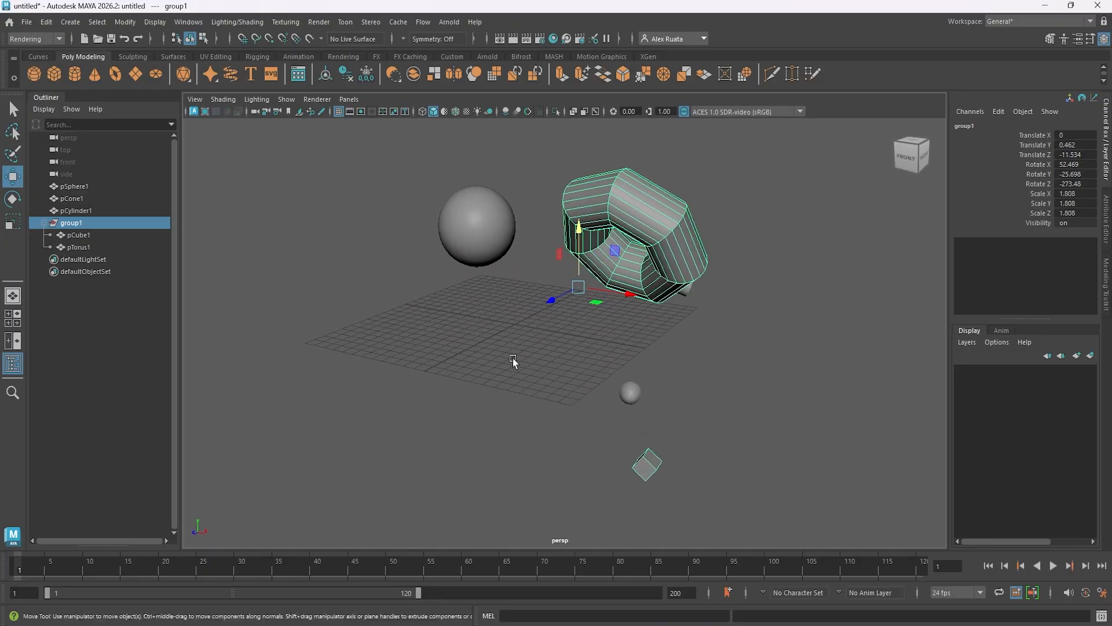
Take pCube1 and pTorus1 out of group1 one at a time, placing them above the group in the Outliner.
left_click(85, 235)
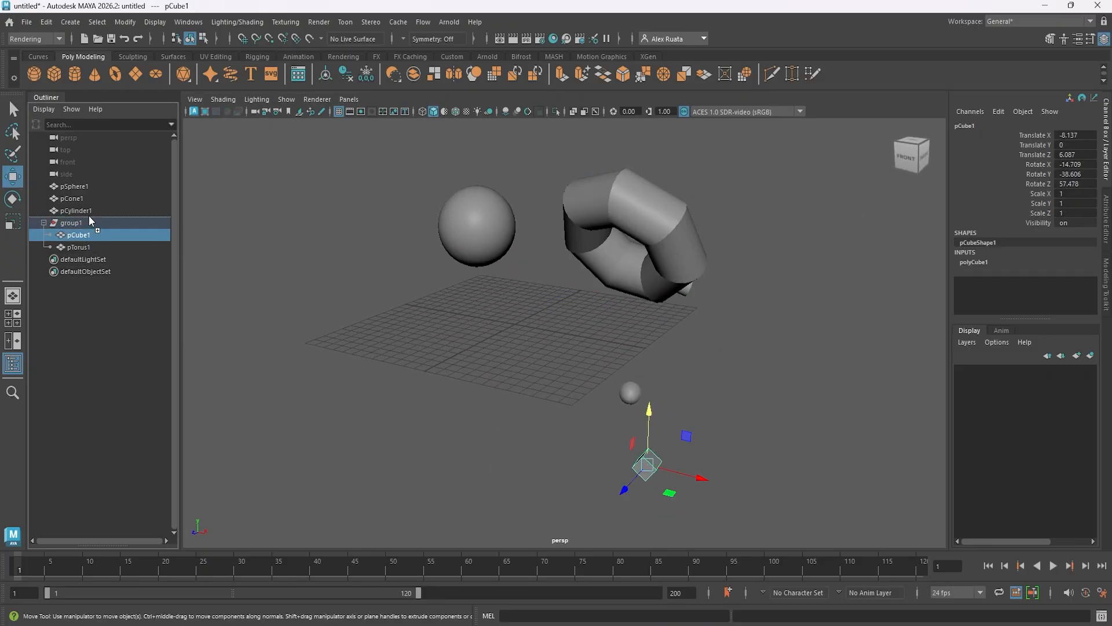
left_click_drag(89, 216, 88, 215)
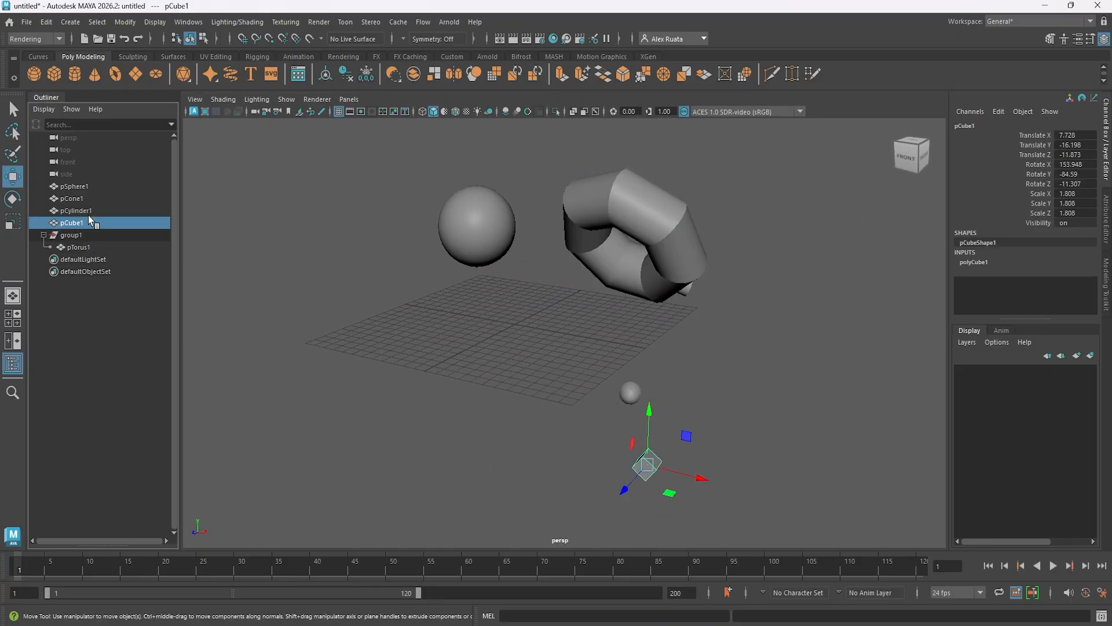
left_click(80, 248)
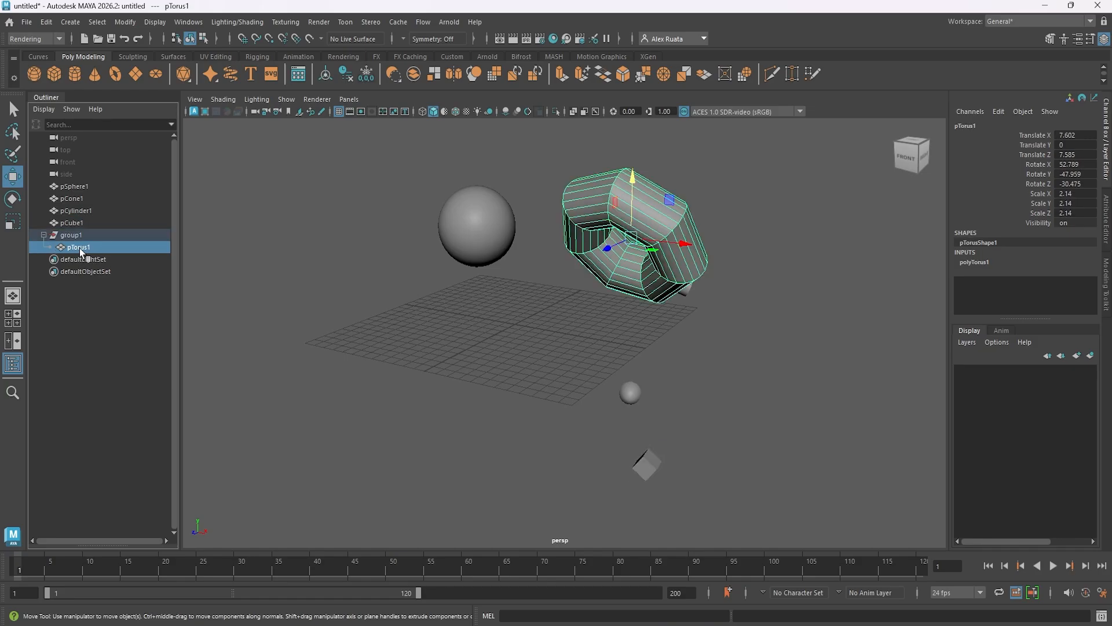
left_click_drag(80, 249, 84, 228)
left_click(85, 248)
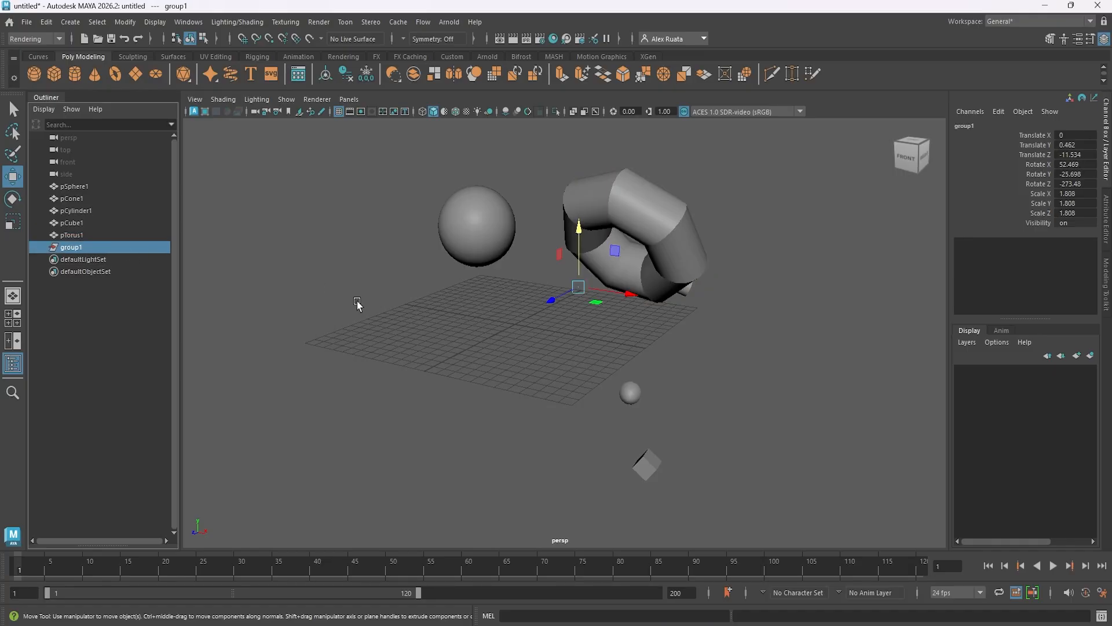
left_click_drag(360, 305, 403, 335, "alt")
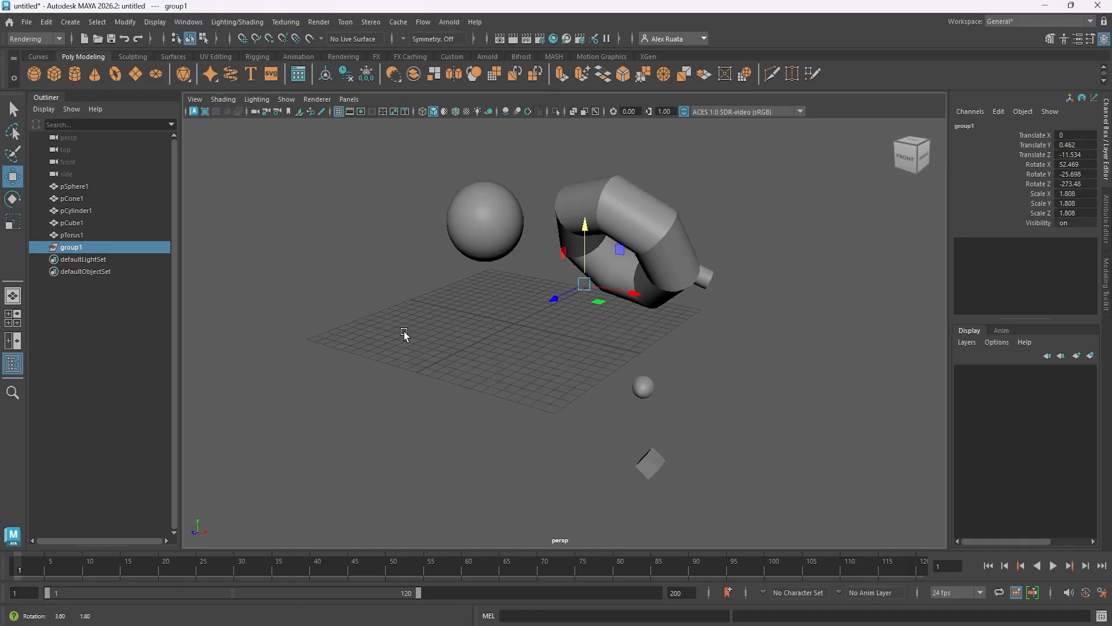
Open the Attribute Editor and view the attributes of pCone1, followed by those of the empty group1.
double_click(85, 248)
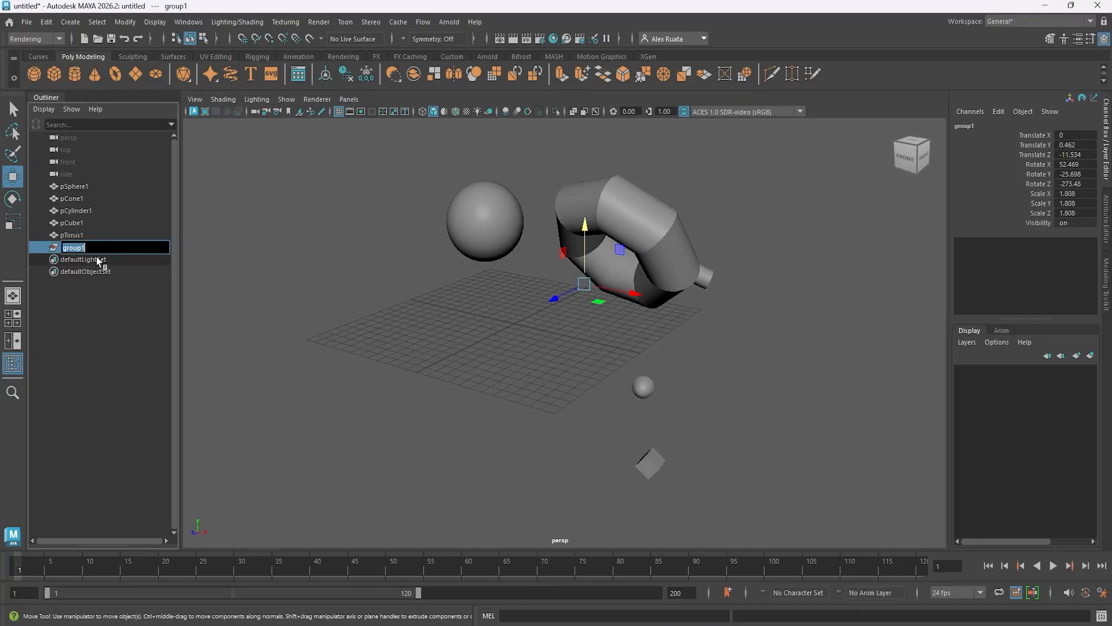
left_click(83, 187)
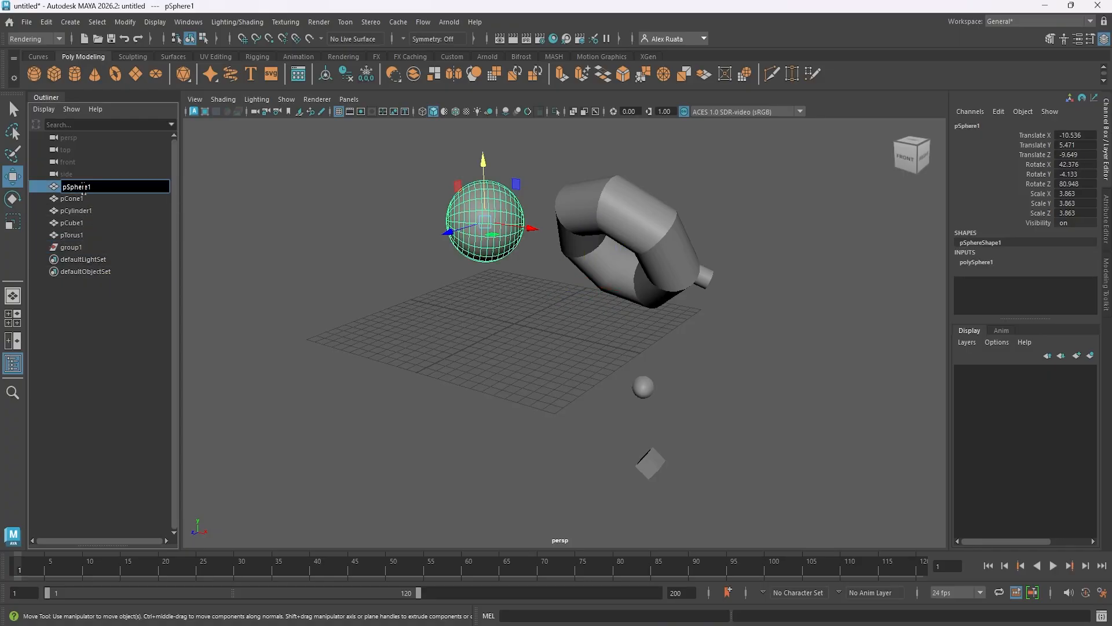
left_click(85, 198)
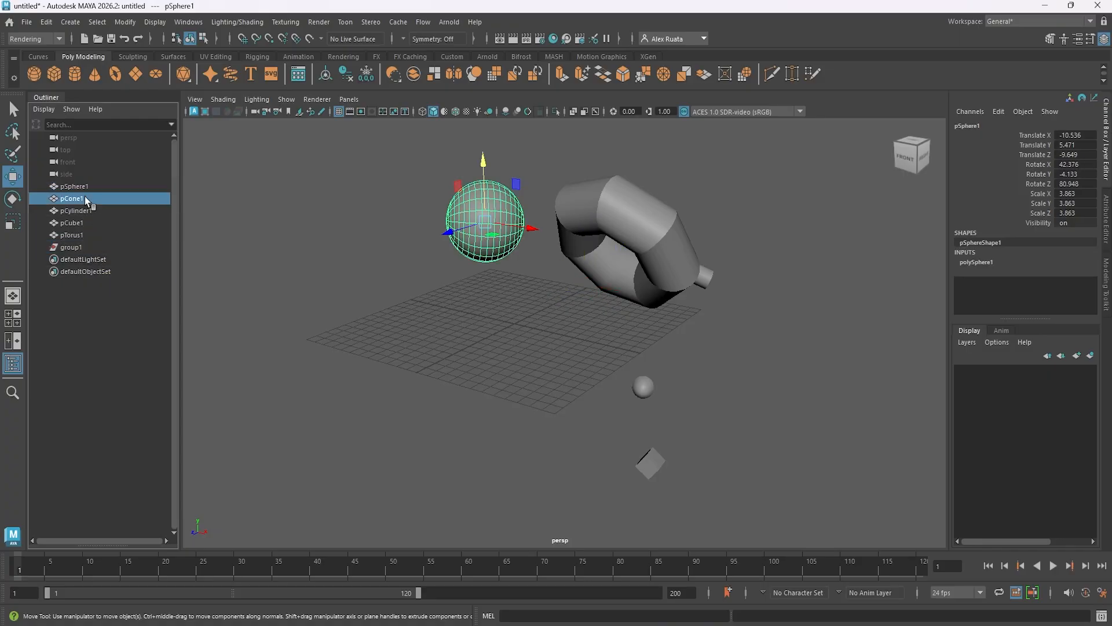
left_click(1077, 41)
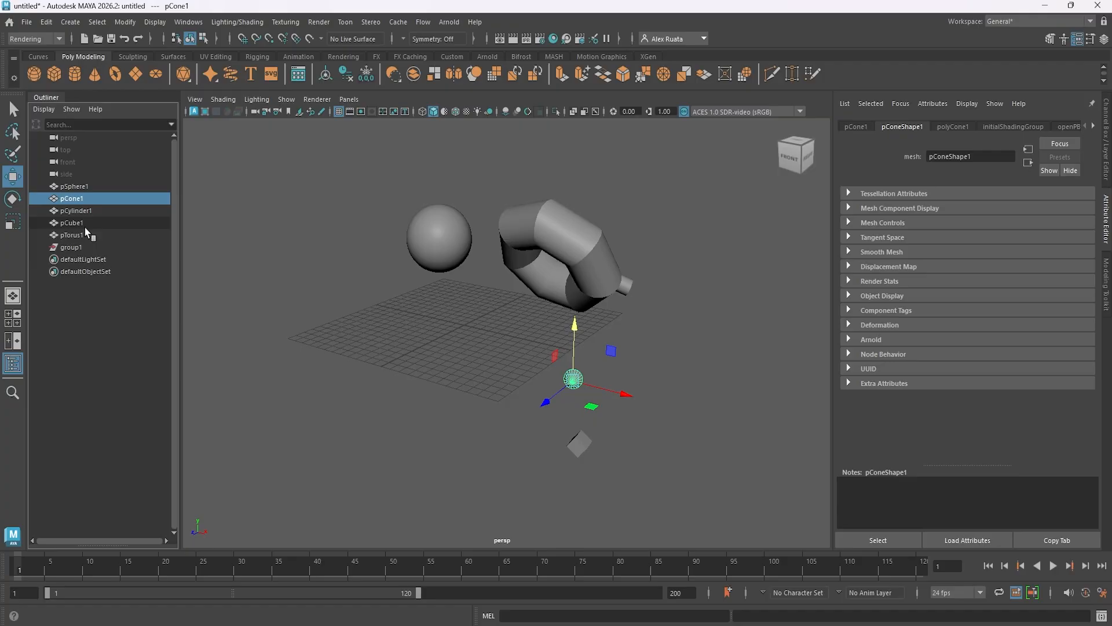
left_click(80, 248)
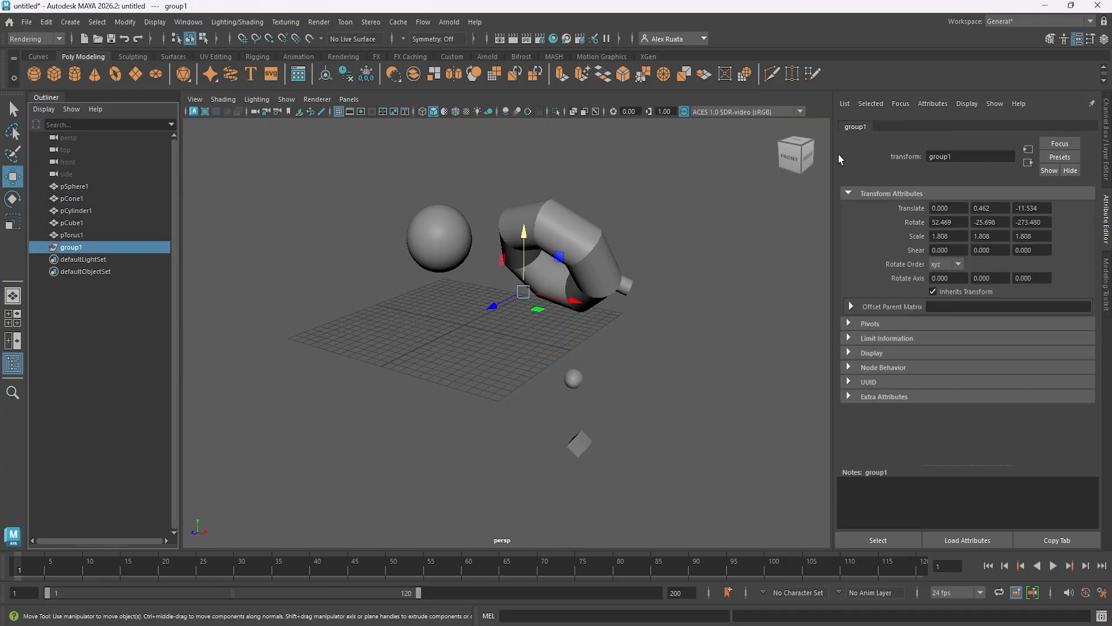
Rename group1 as test in the Outliner.
double_click(79, 248)
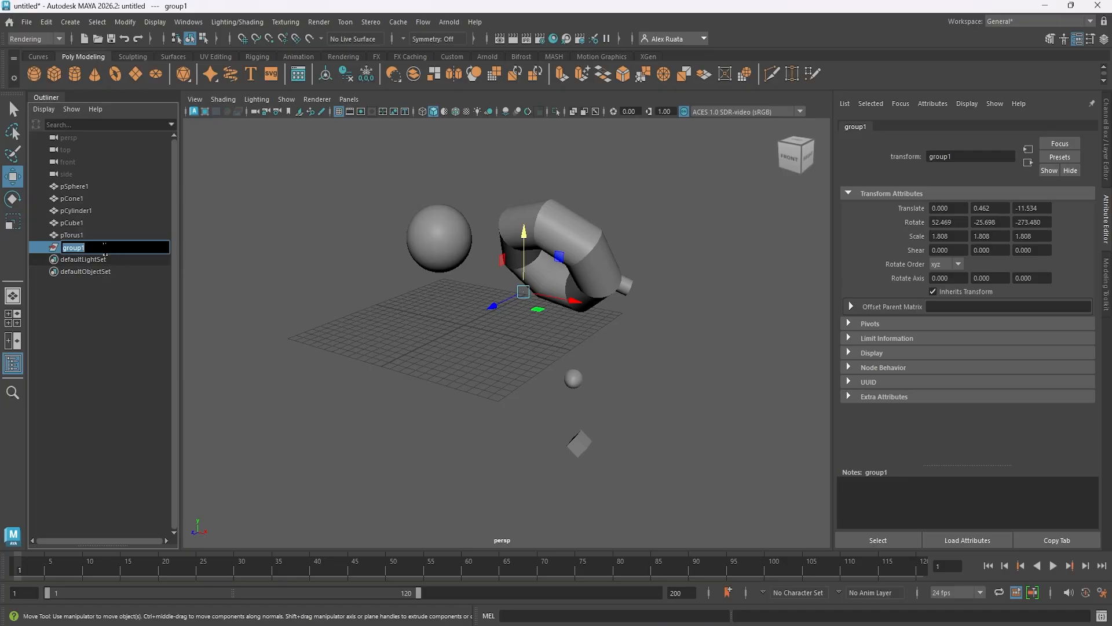
double_click(88, 211)
double_click(93, 248)
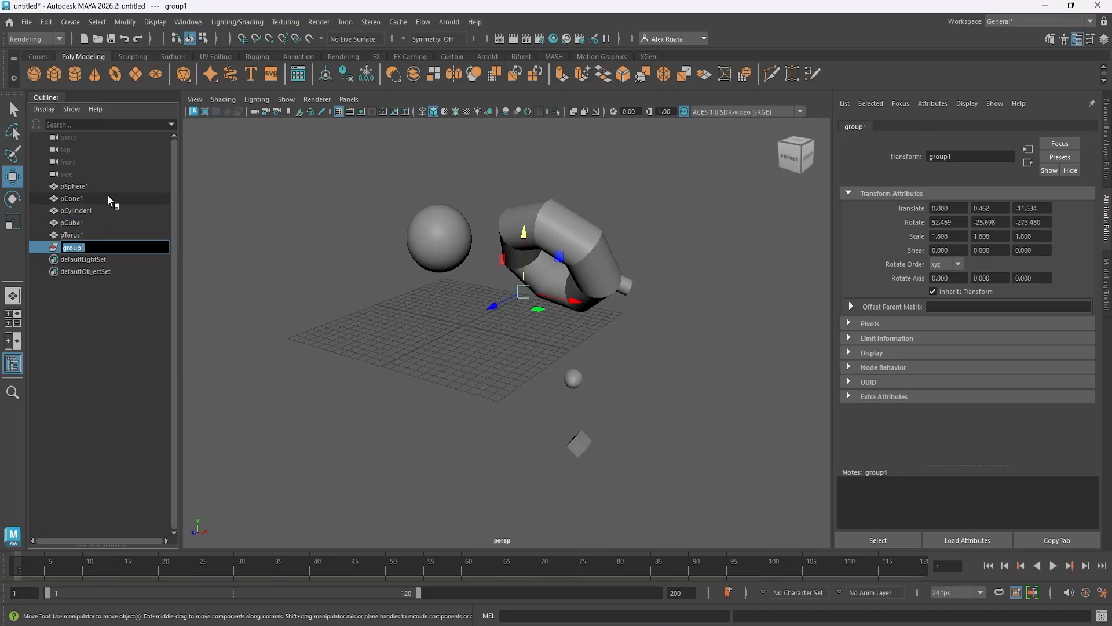
type("test")
key("Return")
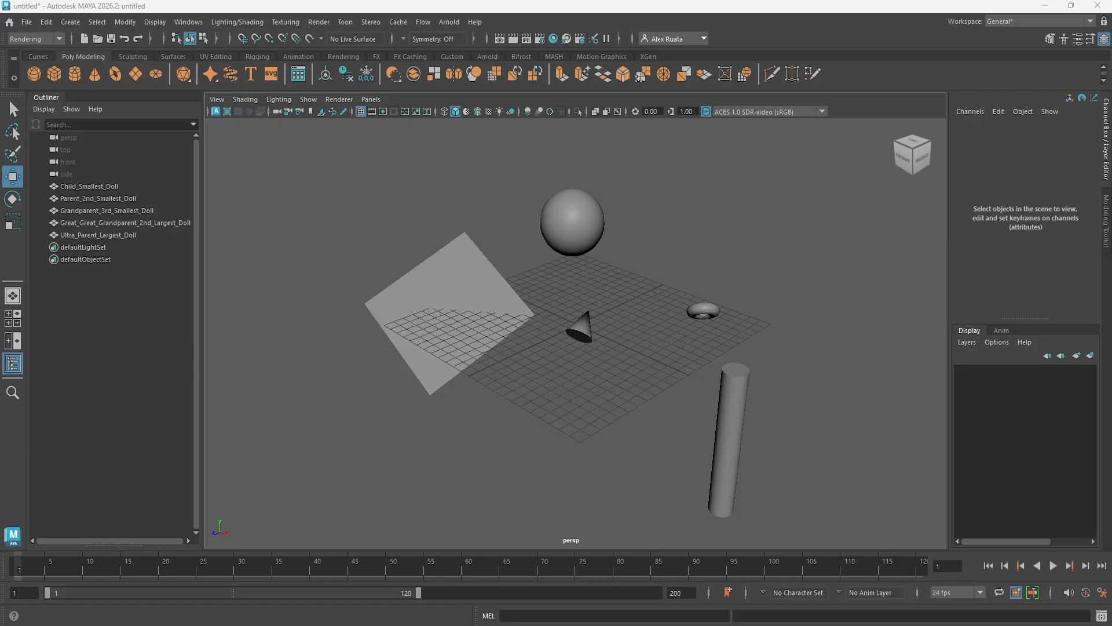
Select each doll object in the Outliner in turn, from Child_Smallest_Doll to Ultra_Parent_Largest_Doll, to identify its shape in the scene.
mouse_move(628, 368)
left_mouse_down("alt")
mouse_move(614, 376)
mouse_move(658, 380)
mouse_move(623, 377)
left_mouse_up("alt")
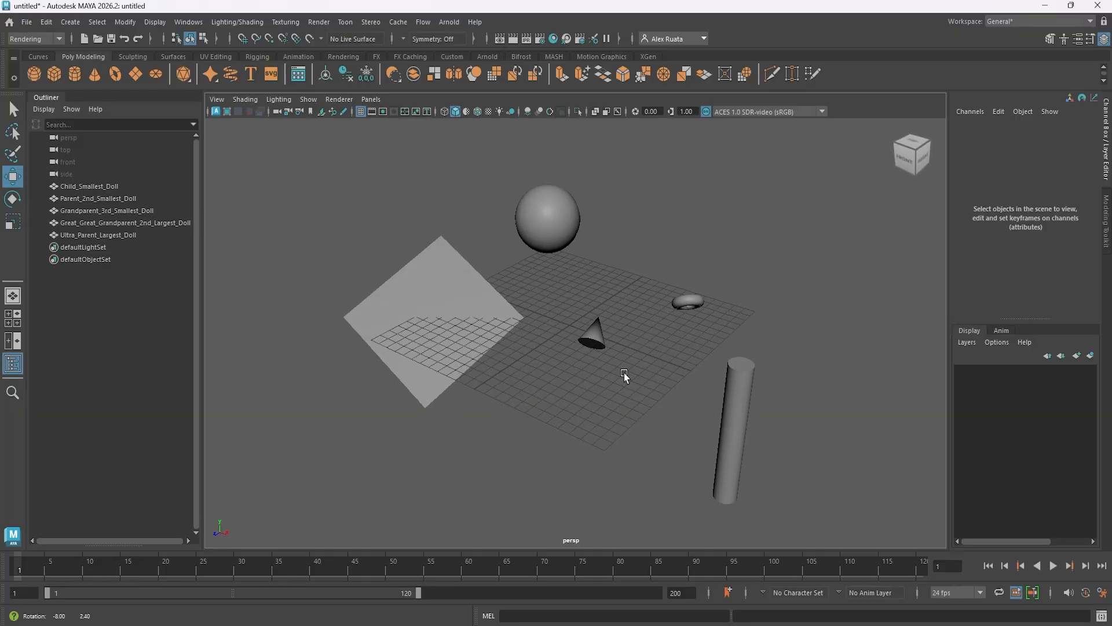
left_click(90, 189)
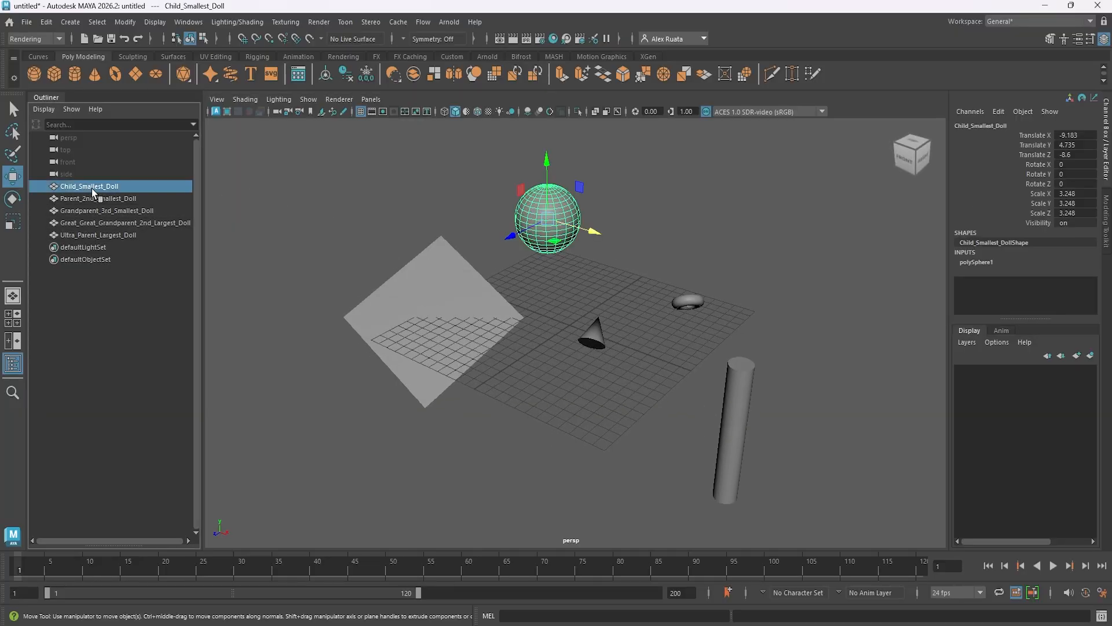
left_click(127, 198)
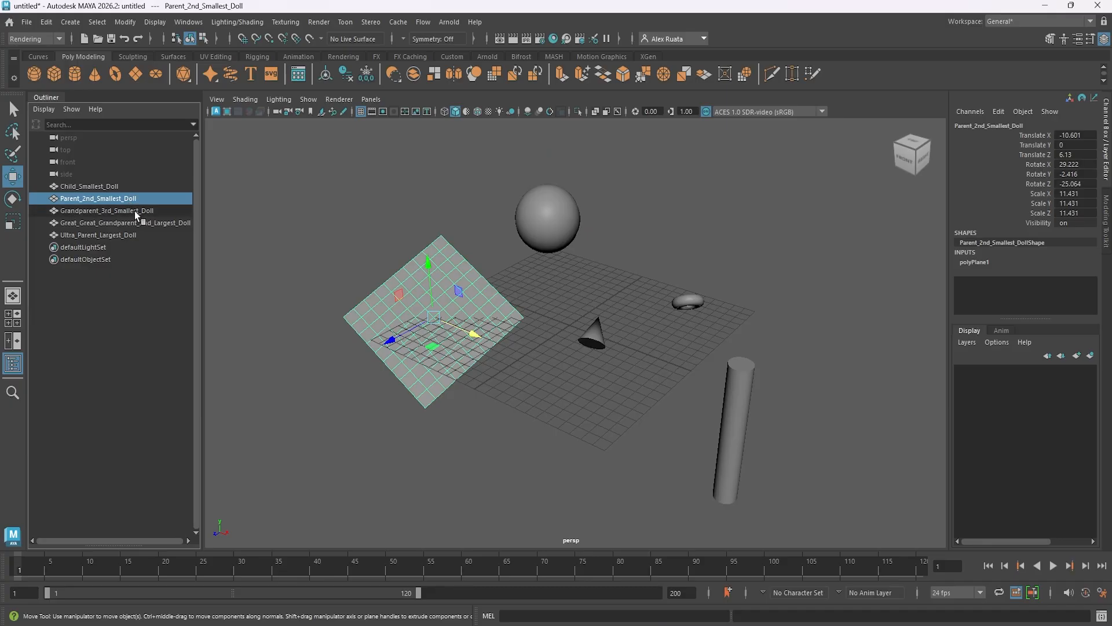
left_click(135, 212)
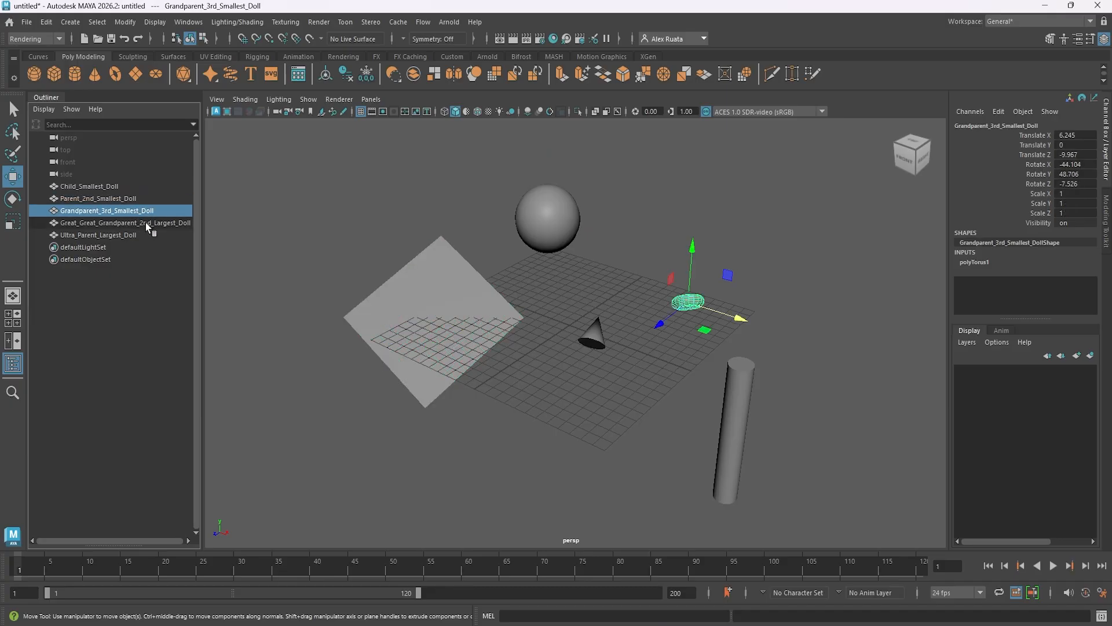
left_click(148, 224)
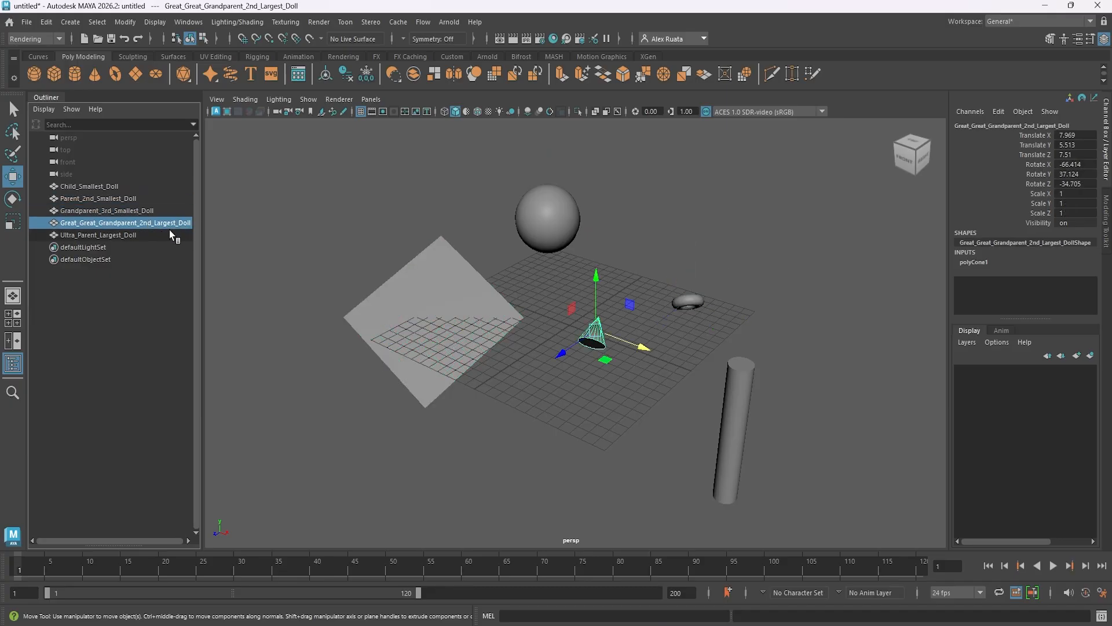
left_click(138, 236)
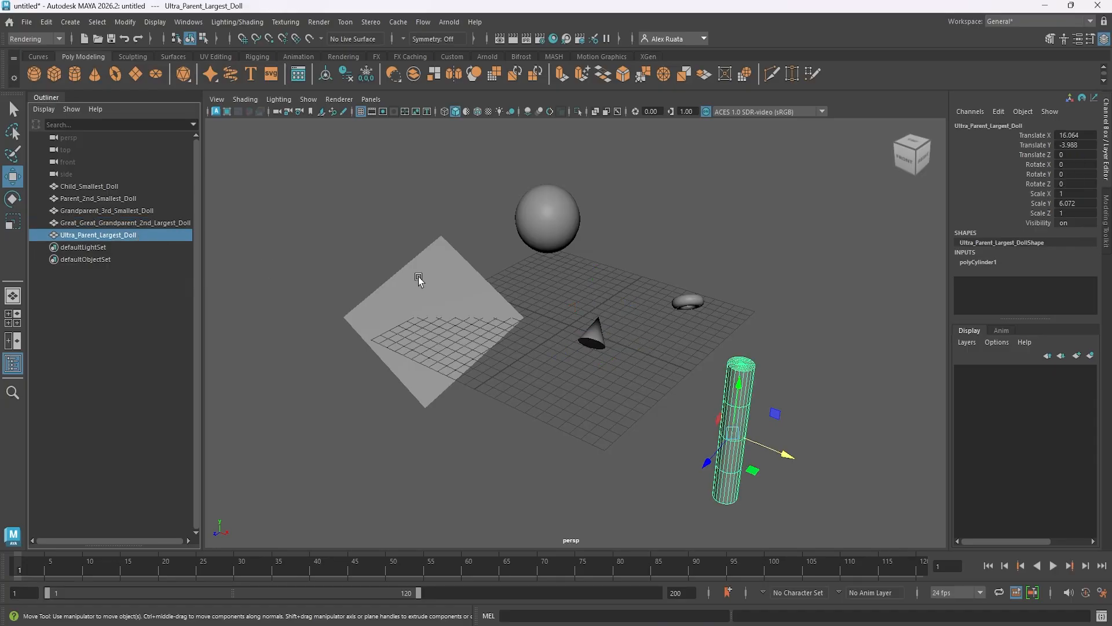
left_click_drag(414, 294, 448, 324, "alt")
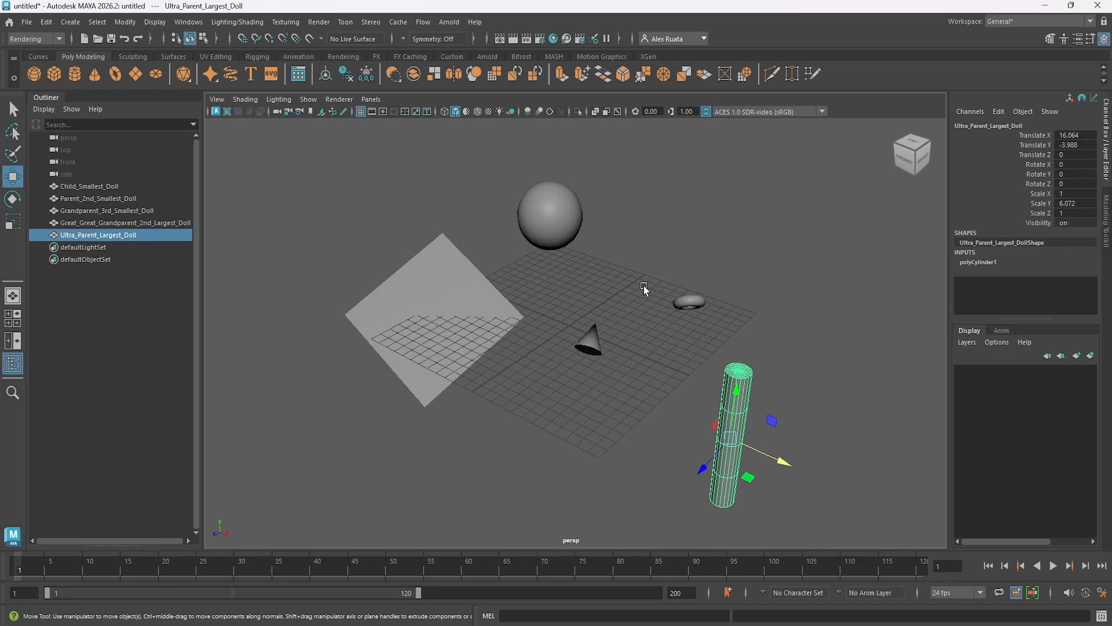
left_click_drag(617, 291, 603, 293, "alt")
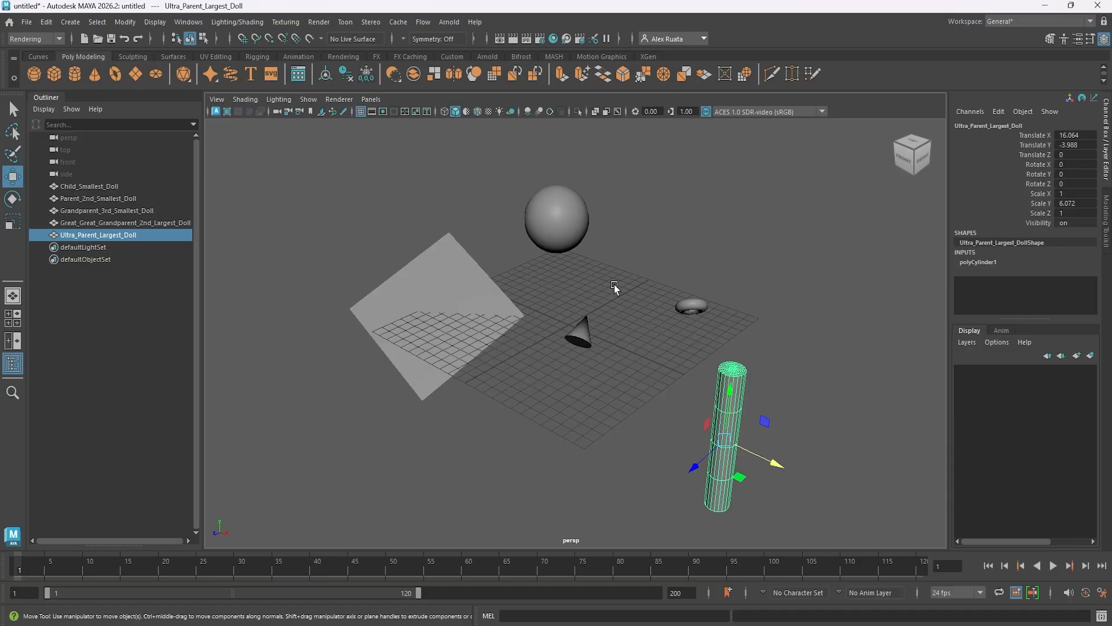
Parent Child_Smallest_Doll to Parent_2nd_Smallest_Doll and check the nesting under the parent in the Outliner.
left_click(556, 230)
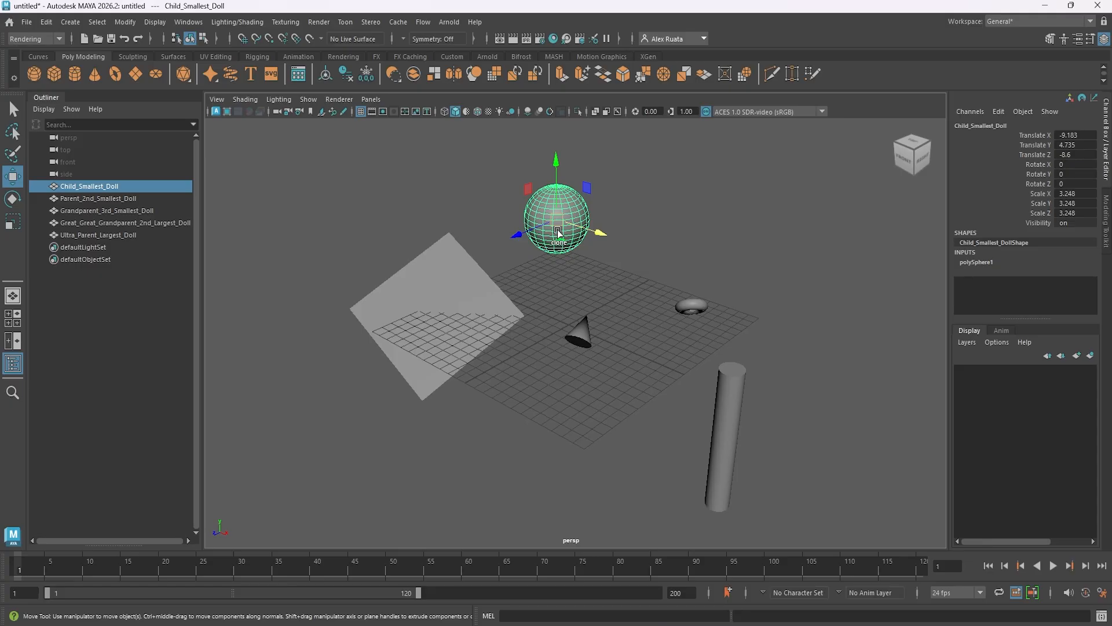
left_click(417, 272, "shift")
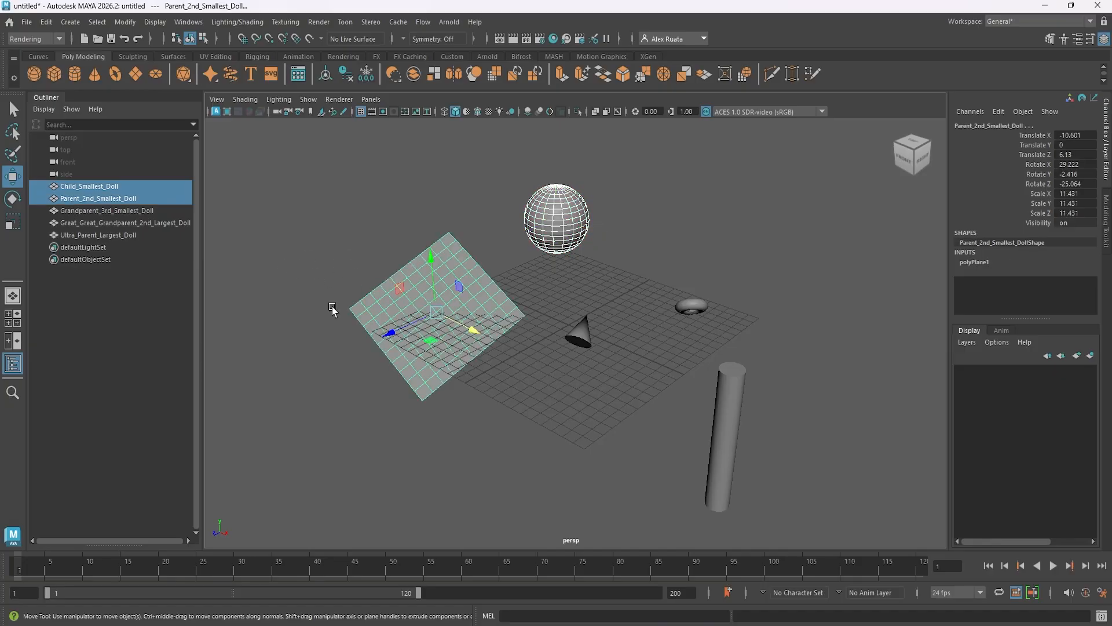
left_click(44, 23)
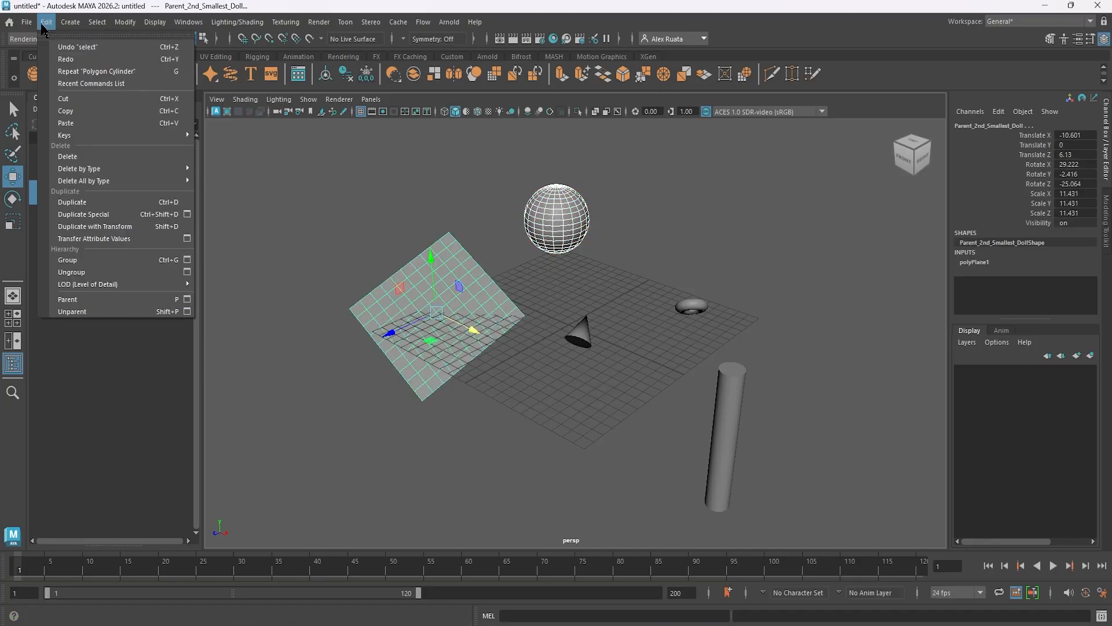
left_click(88, 298)
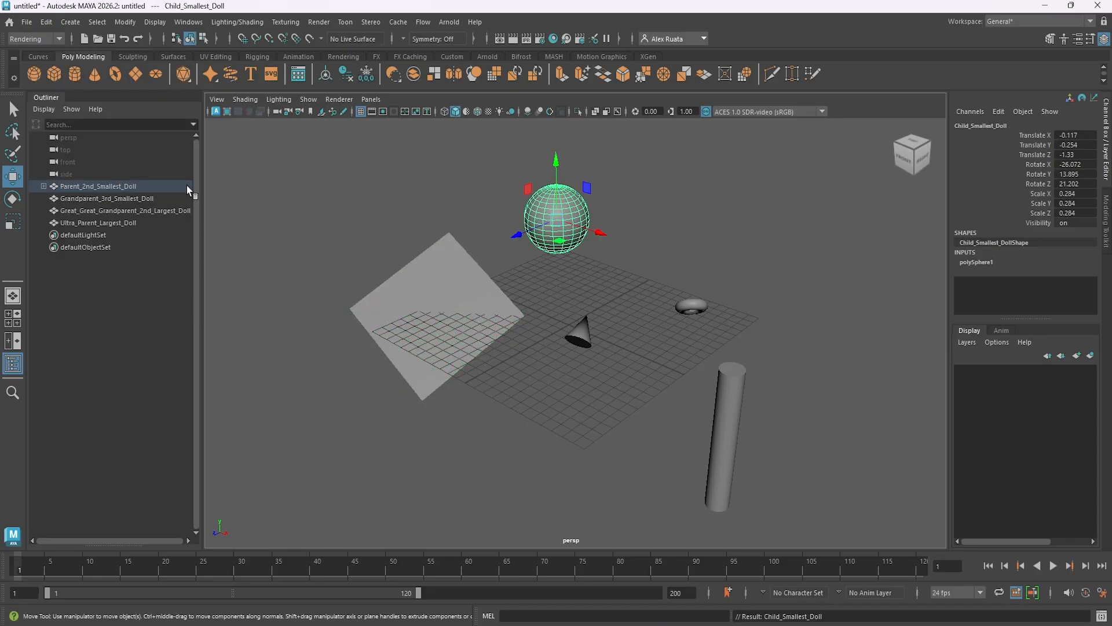
left_click(44, 186)
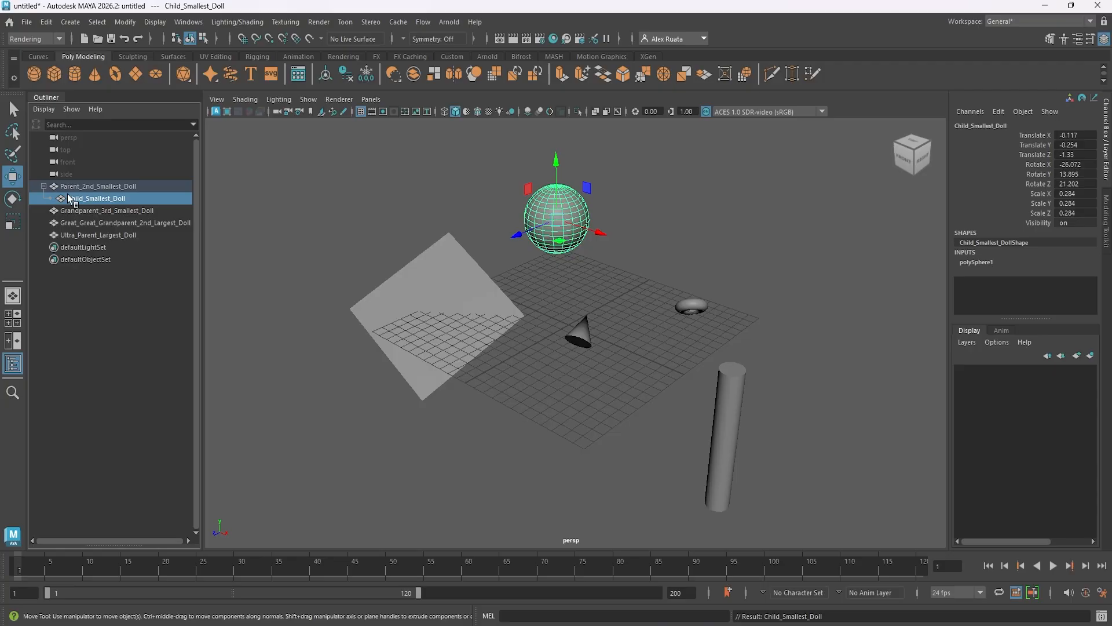
left_click(44, 186)
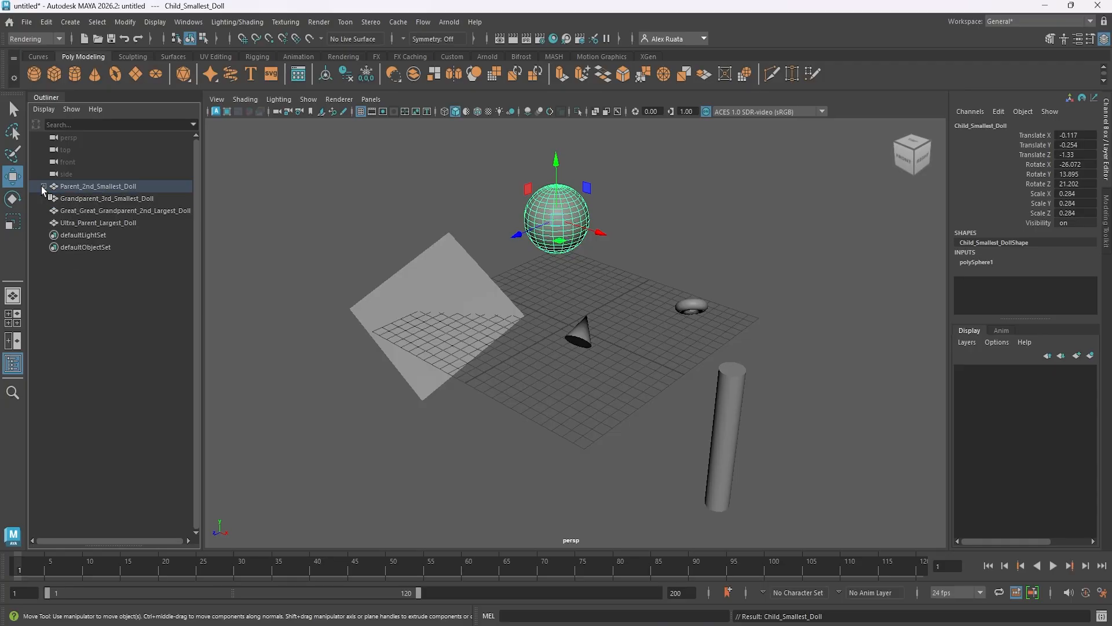
Move Parent_2nd_Smallest_Doll together with its child to about 1.08 in Z.
left_click(120, 187)
left_click_drag(343, 288, 334, 317, "alt")
middle_click_drag(371, 320, 460, 367)
left_click_drag(460, 367, 471, 350, "alt")
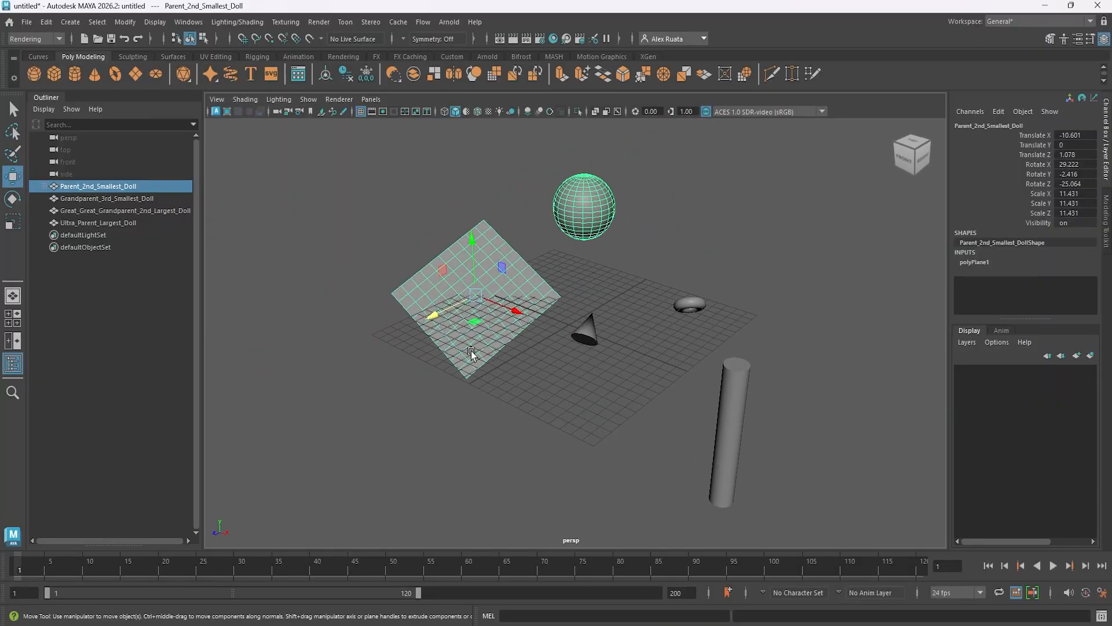
Try scaling Parent_2nd_Smallest_Doll uniformly by about 1.66, undo the scale, and try out the Rotate tool on it.
key("r")
left_click_drag(475, 295, 661, 301)
key("ctrl+z")
key("e")
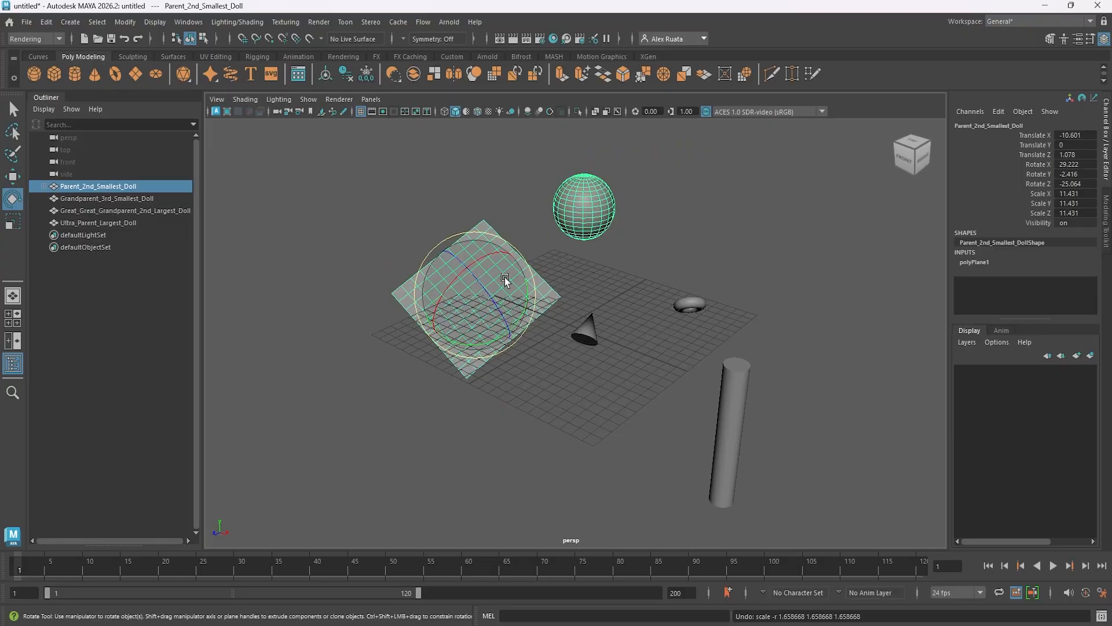
left_click_drag(505, 277, 512, 335)
Shift Parent_2nd_Smallest_Doll along Z, and move only Child_Smallest_Doll down to the near side of the plane.
key("w")
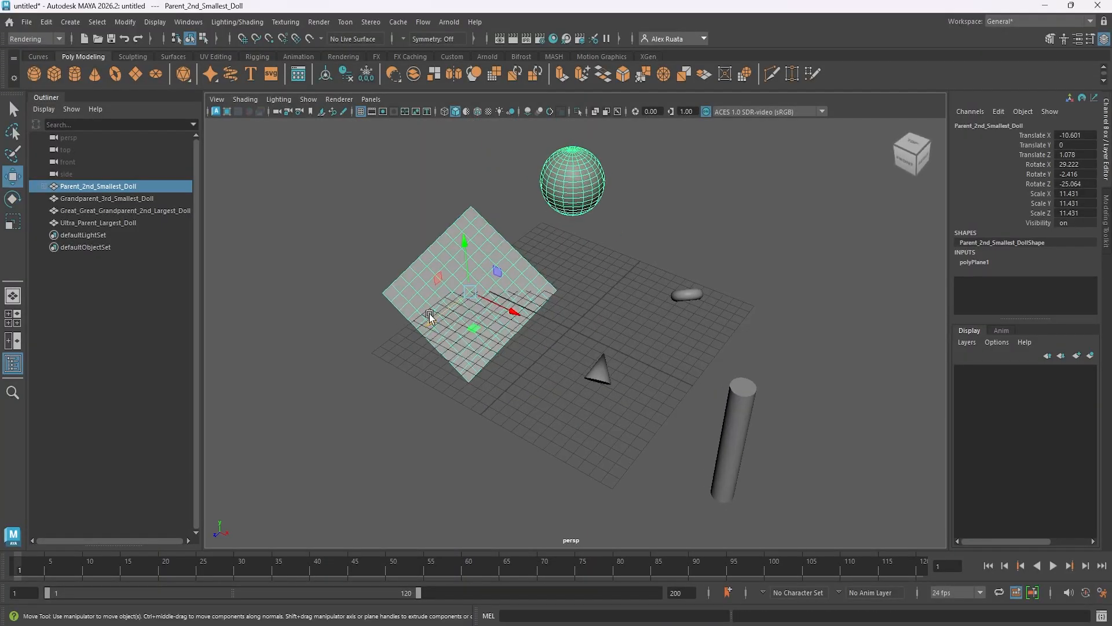
left_click_drag(429, 314, 513, 325)
left_click(597, 187)
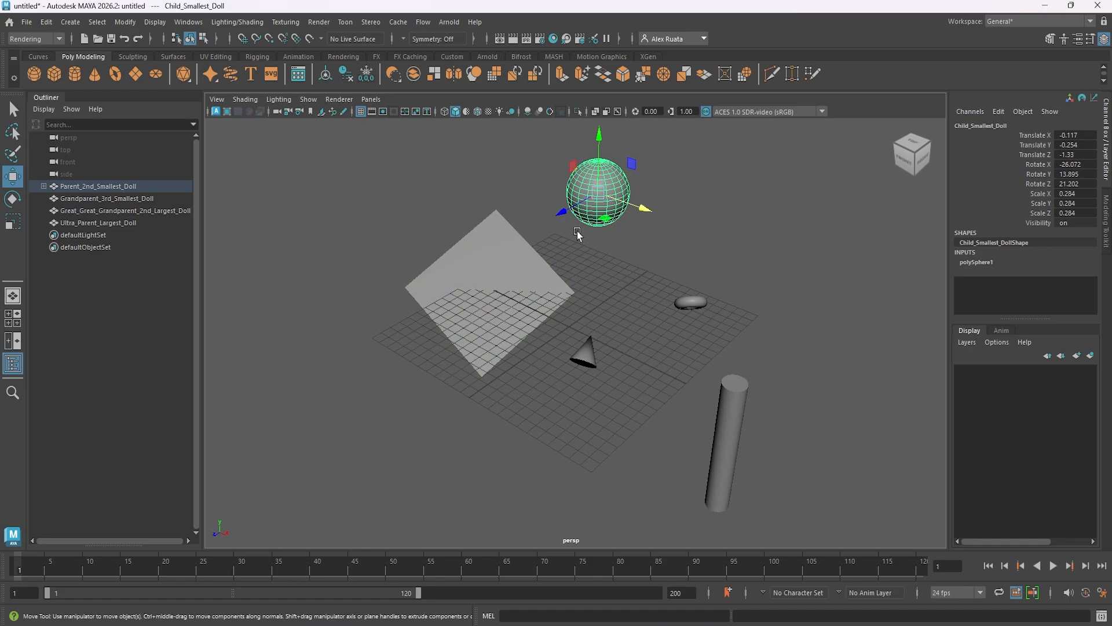
left_click_drag(620, 219, 336, 434)
Move Parent_2nd_Smallest_Doll to about -19.8 in X and -3.9 in Z, and expand its hierarchy in the Outliner.
left_click(97, 186)
middle_click_drag(349, 249, 389, 259, "alt")
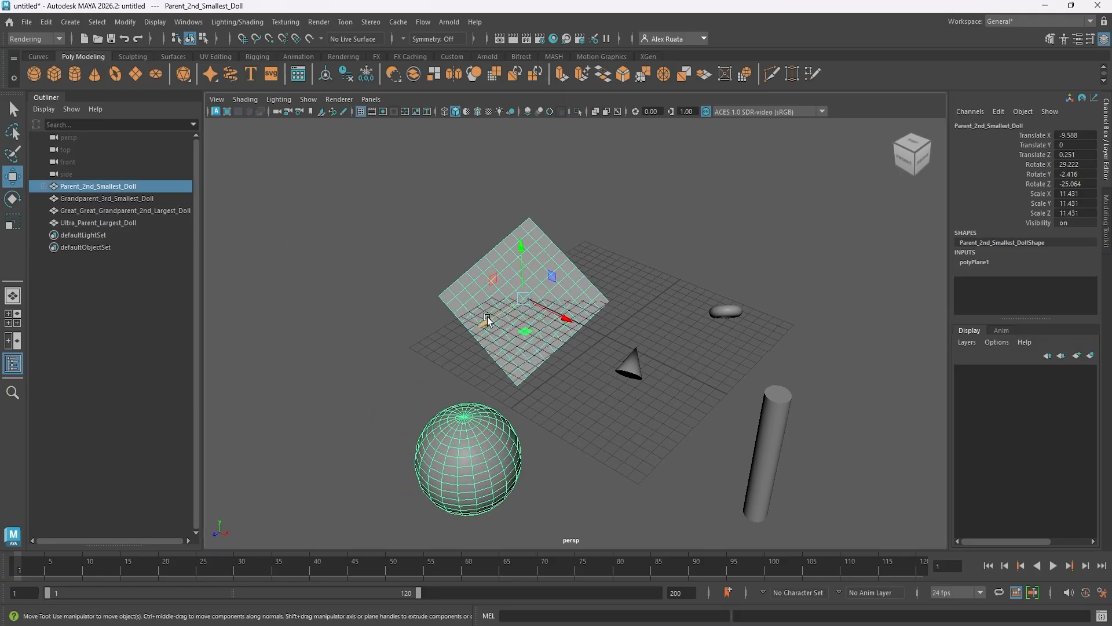
mouse_move(485, 319)
left_mouse_down()
mouse_move(661, 278)
mouse_move(625, 301)
mouse_move(678, 267)
mouse_move(505, 385)
mouse_move(550, 336)
mouse_move(343, 220)
mouse_move(696, 395)
mouse_move(393, 294)
mouse_move(468, 310)
left_mouse_up()
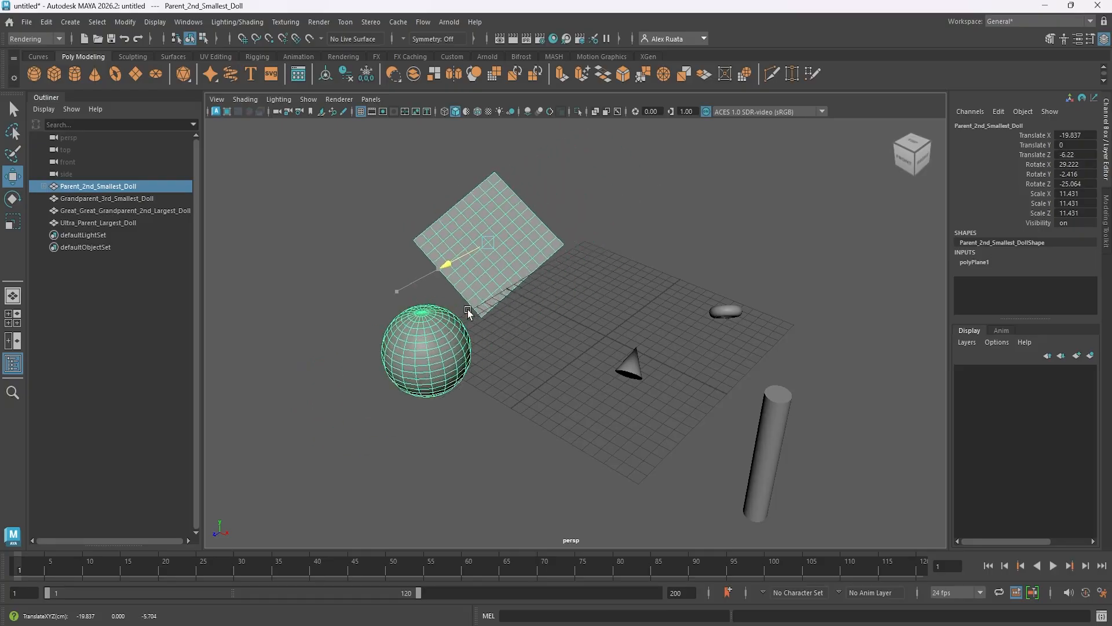
left_click(45, 186)
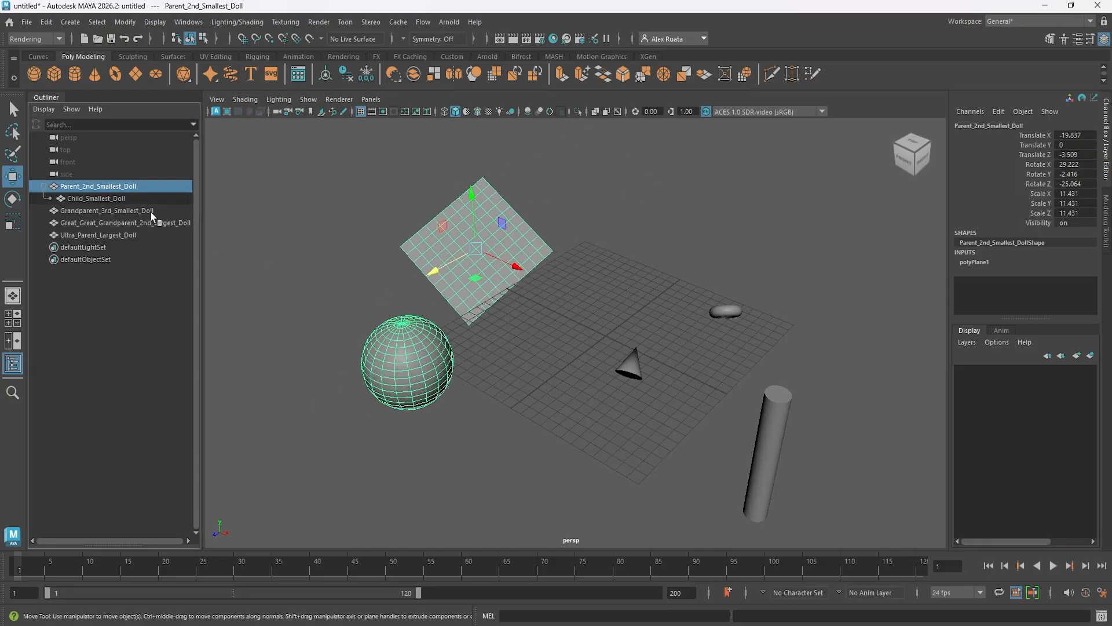
left_click_drag(453, 272, 502, 364)
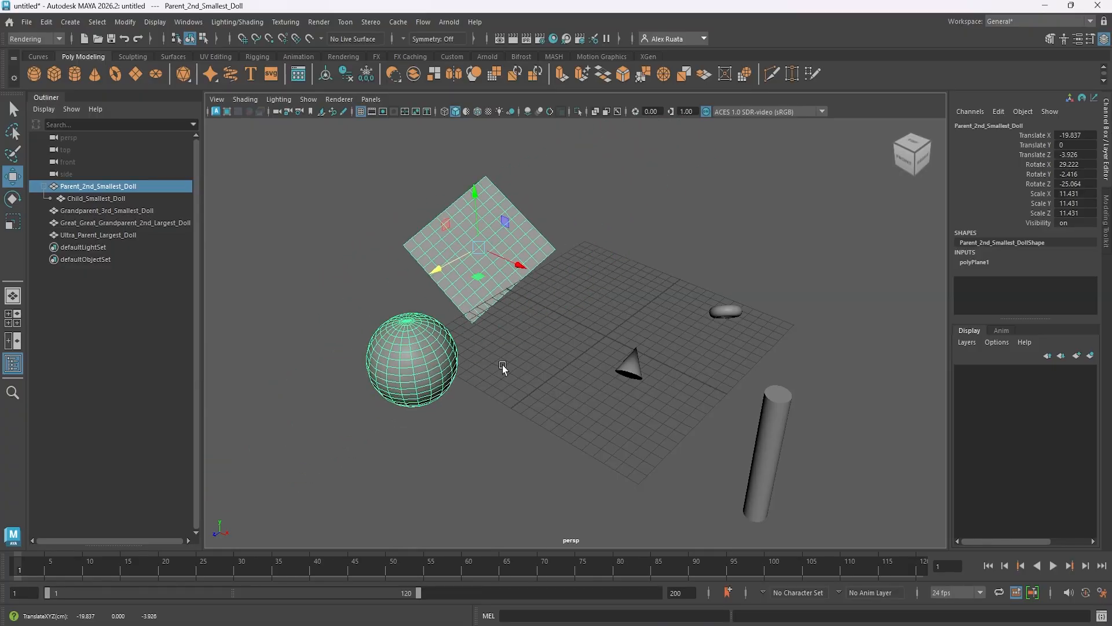
Rotate Parent_2nd_Smallest_Doll together with its child to about 32.9, 29.3 and -50.3 degrees in X, Y and Z.
key("e")
left_click_drag(499, 320, 499, 290)
key("w")
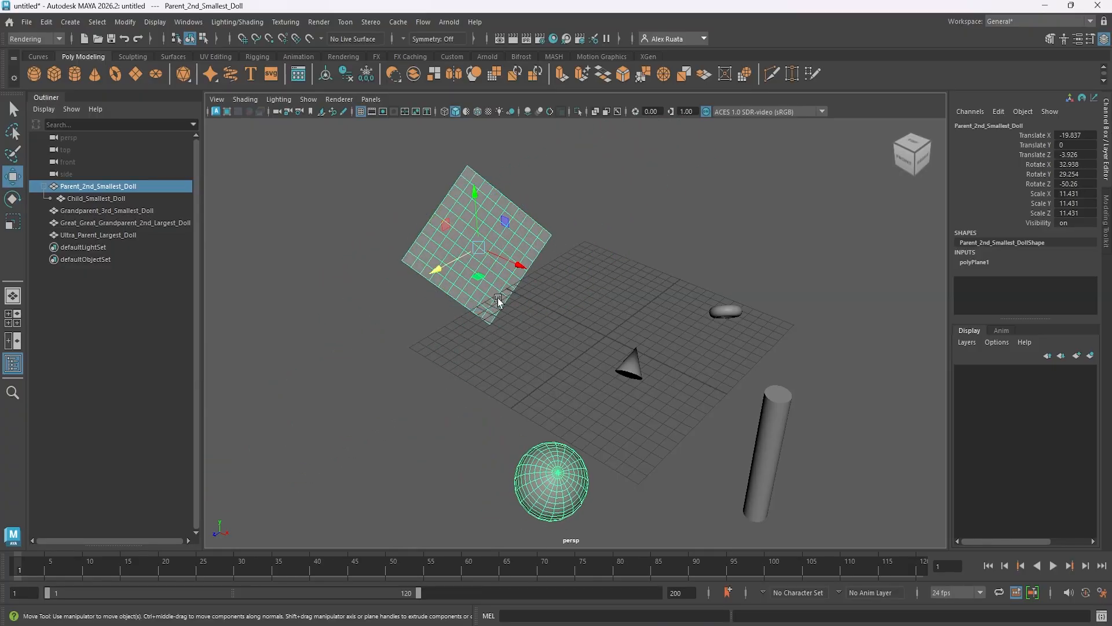
Move only Child_Smallest_Doll to about 1.2, 1.16 and -1.08 in X, Y and Z, and scale it uniformly to about 0.2.
left_click(93, 198)
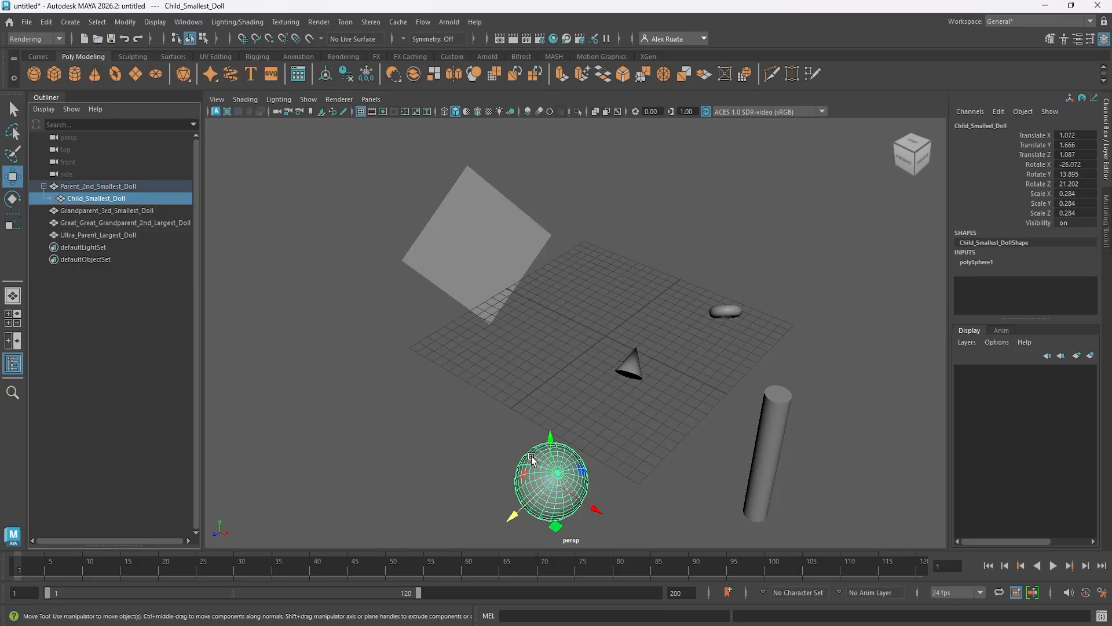
left_click_drag(550, 457, 681, 257)
key("r")
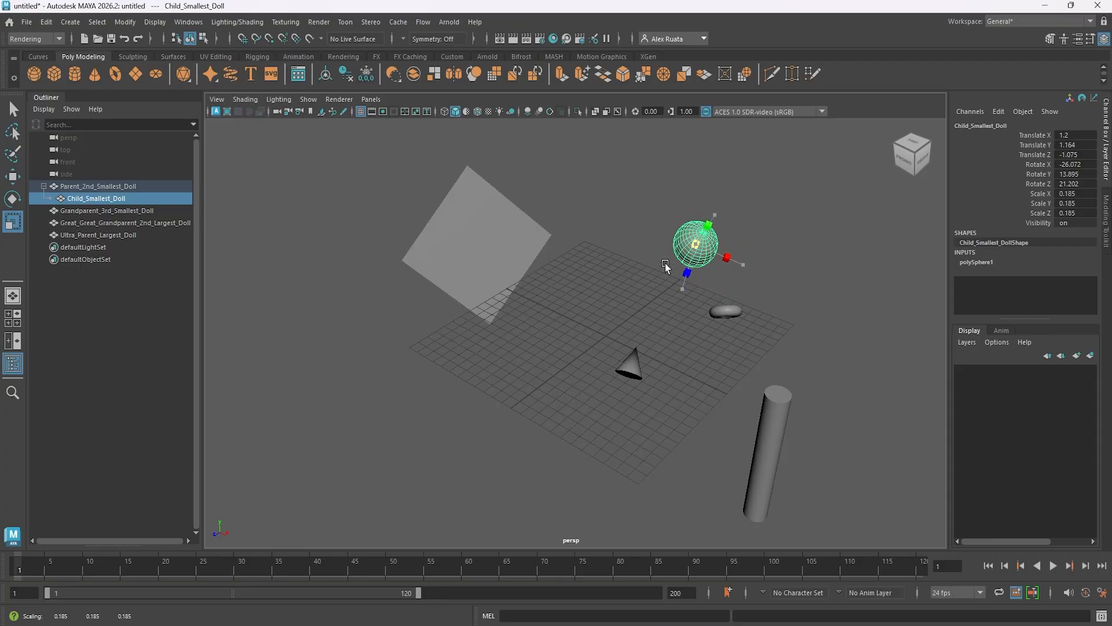
Rotate only Child_Smallest_Doll to about -42.3, 9 and 64.9 degrees in X, Y and Z.
key("e")
left_click_drag(697, 192, 695, 215)
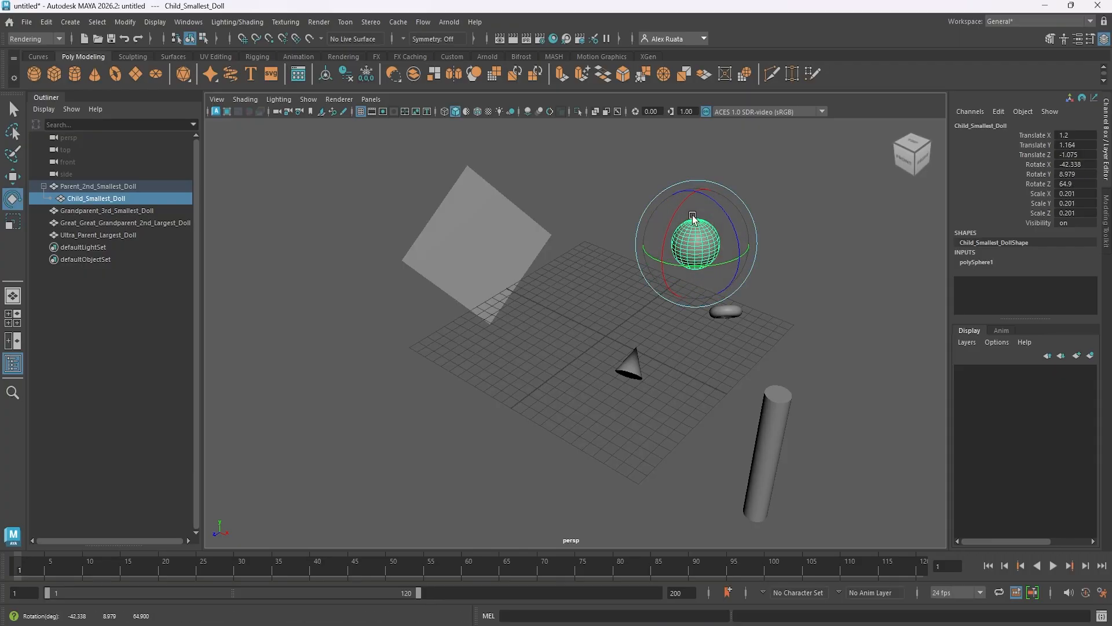
key("w")
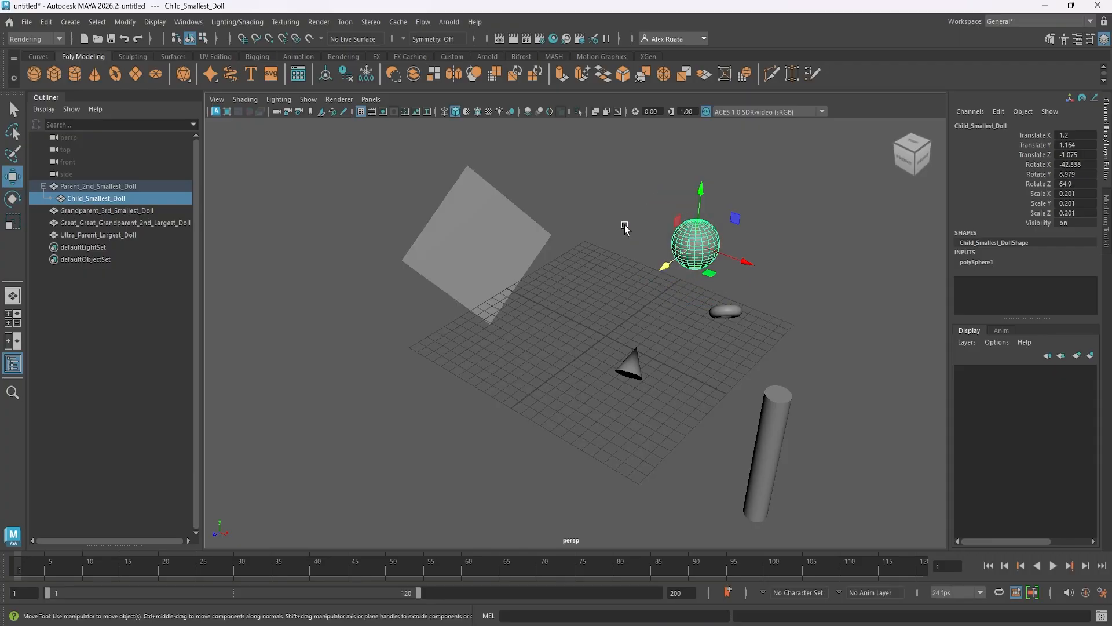
Select Parent_2nd_Smallest_Doll and collapse its hierarchy in the Outliner.
left_click(106, 187)
mouse_move(501, 277)
left_mouse_down("alt")
mouse_move(491, 289)
mouse_move(502, 263)
left_mouse_up("alt")
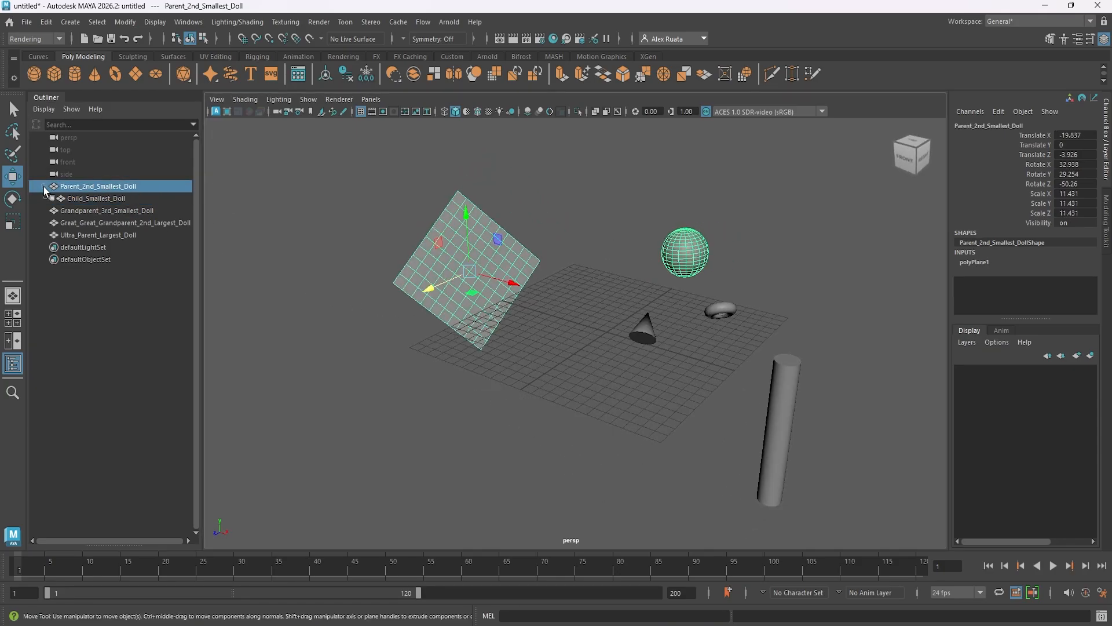
left_click(44, 186)
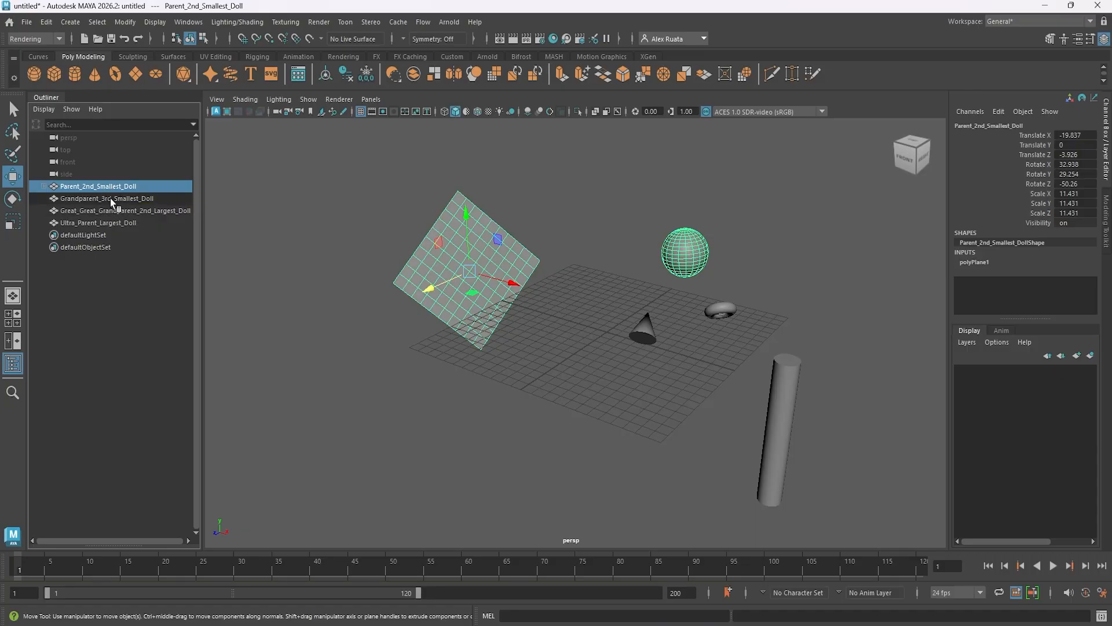
Parent Parent_2nd_Smallest_Doll, with its child, under Grandparent_3rd_Smallest_Doll by selecting the plane first and the torus second.
left_click_drag(522, 331, 415, 313, "alt")
left_click(140, 203)
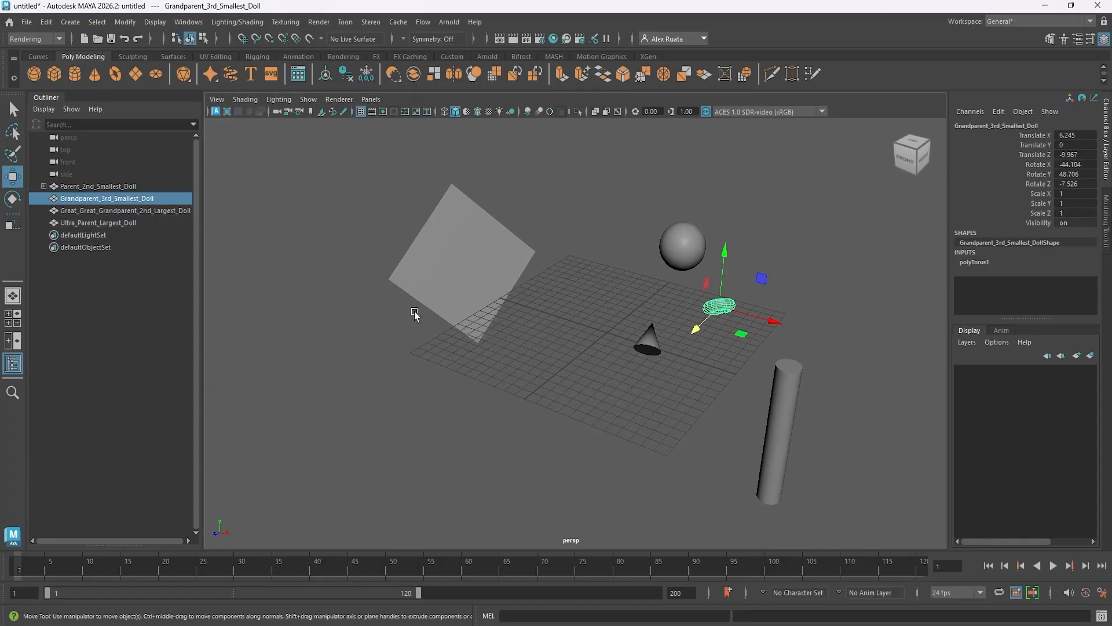
left_click(114, 187)
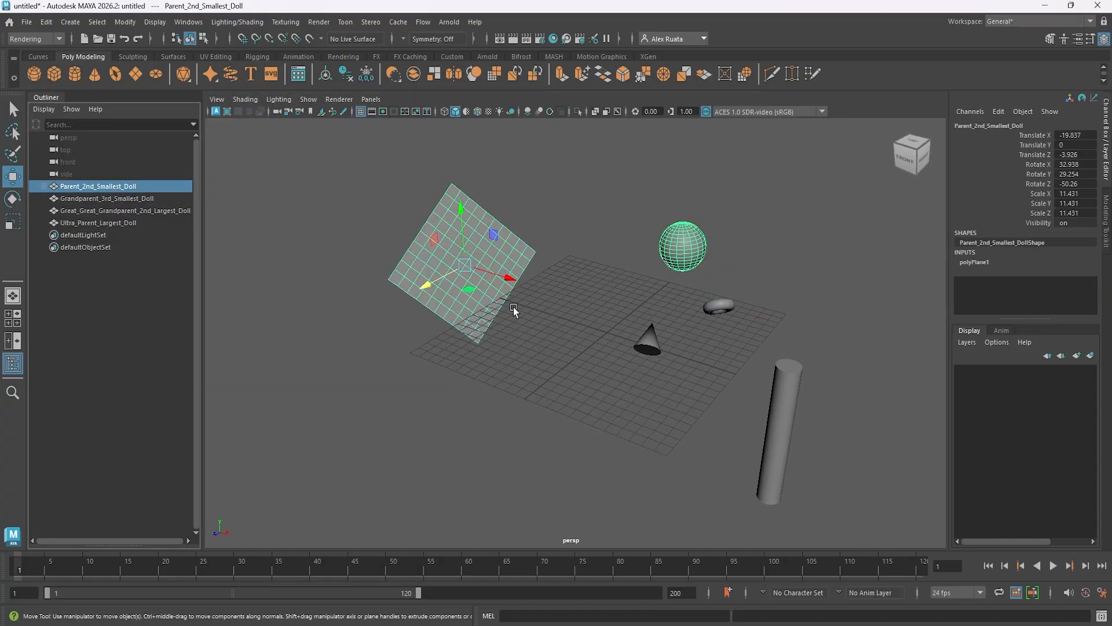
left_click(730, 307, "shift")
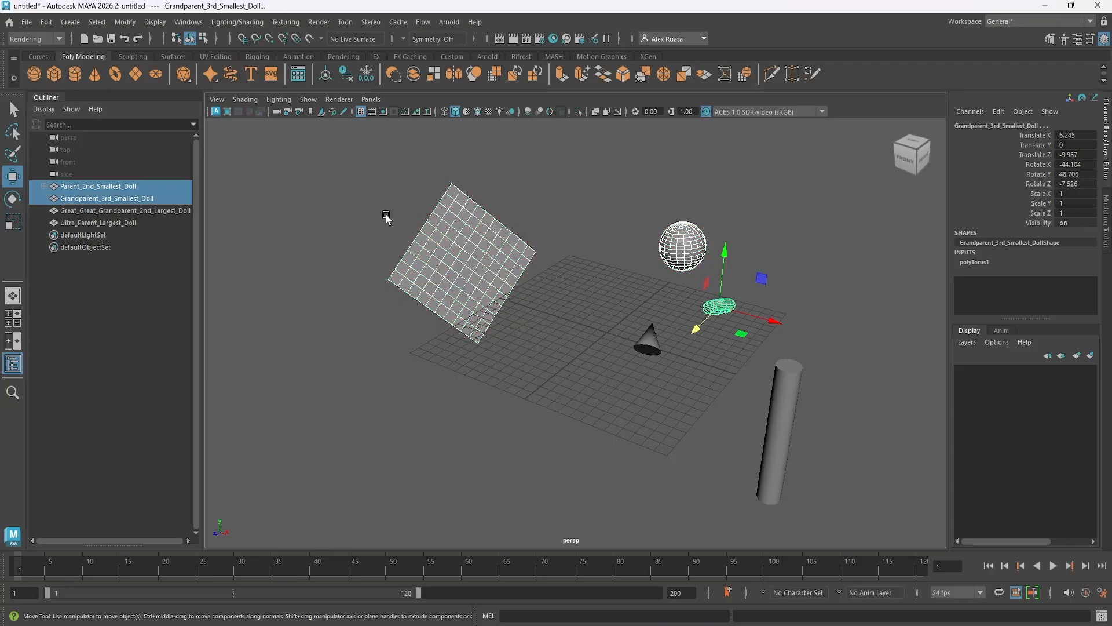
left_click(420, 230)
left_click(471, 244)
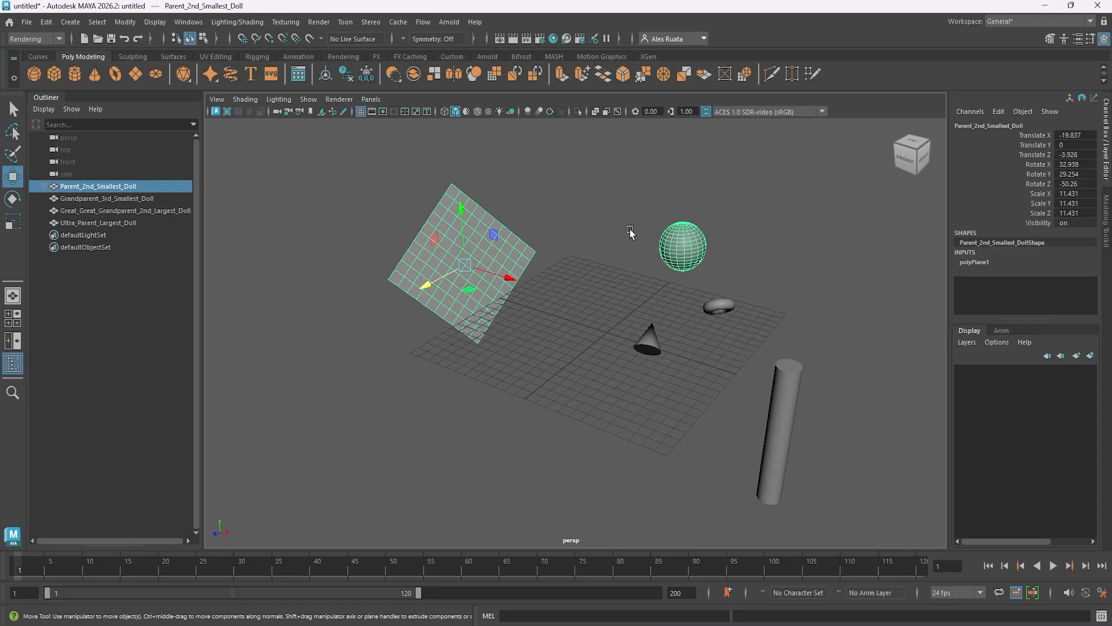
left_click(335, 231)
left_click(465, 268)
left_click(721, 303, "shift")
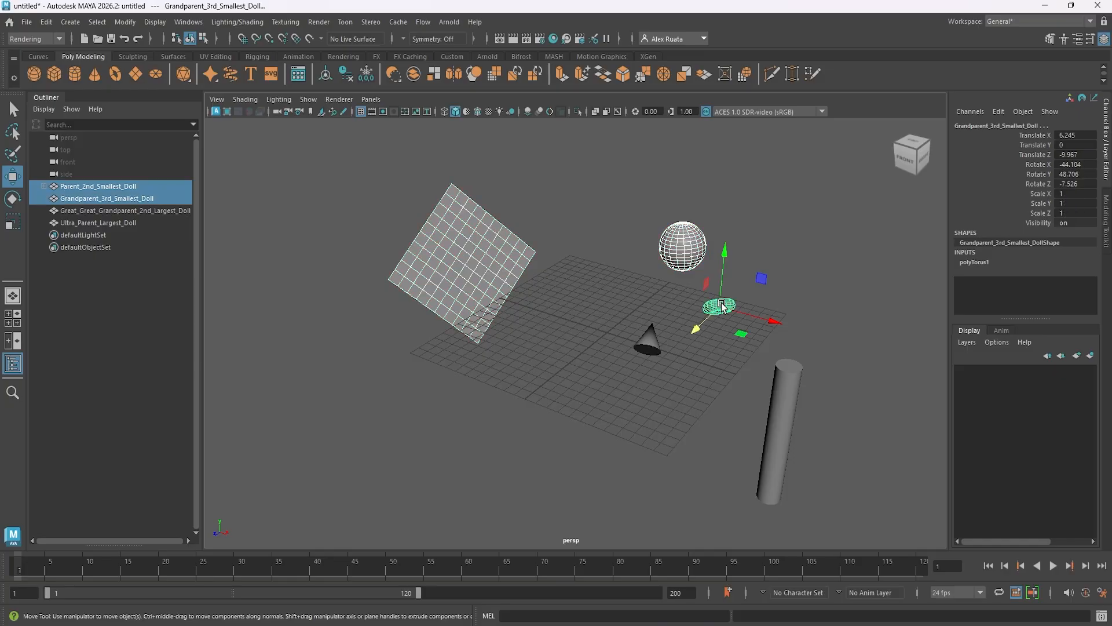
left_click(46, 22)
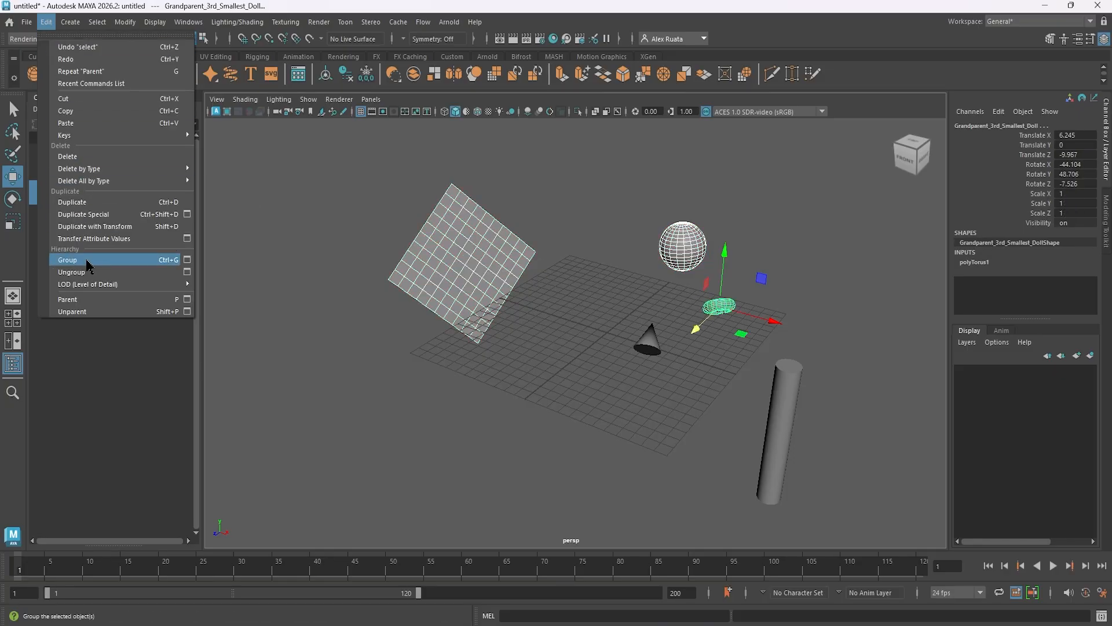
left_click(85, 304)
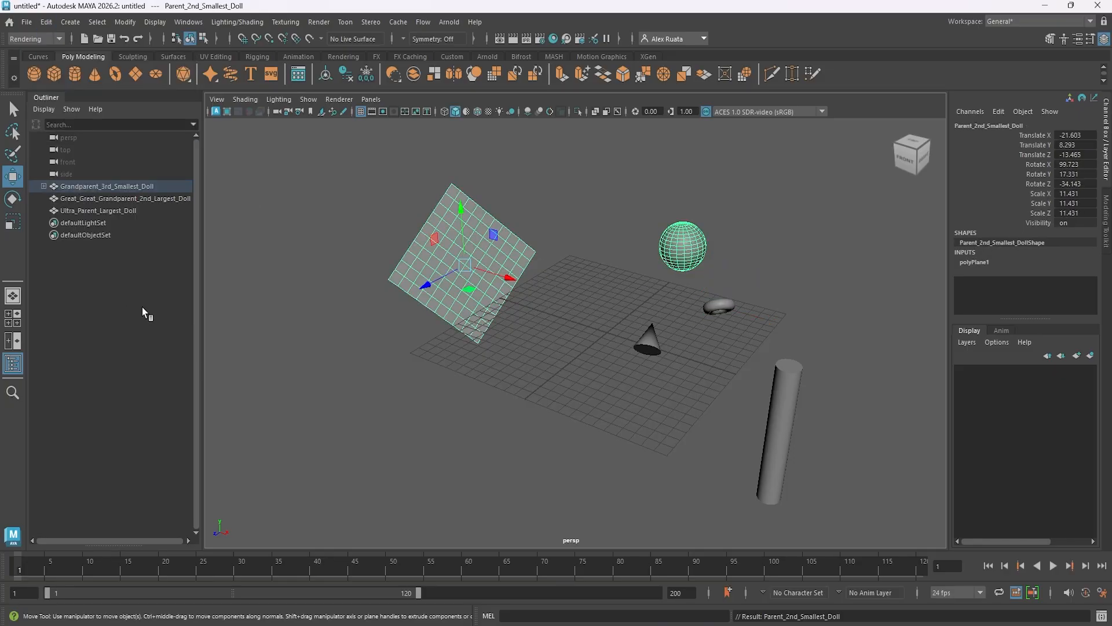
Select Grandparent_3rd_Smallest_Doll and expand its hierarchy in the Outliner down to Child_Smallest_Doll.
left_click(98, 189)
mouse_move(538, 345)
left_mouse_down("alt")
mouse_move(527, 358)
mouse_move(535, 345)
left_mouse_up("alt")
left_click_drag(486, 277, 457, 257, "alt")
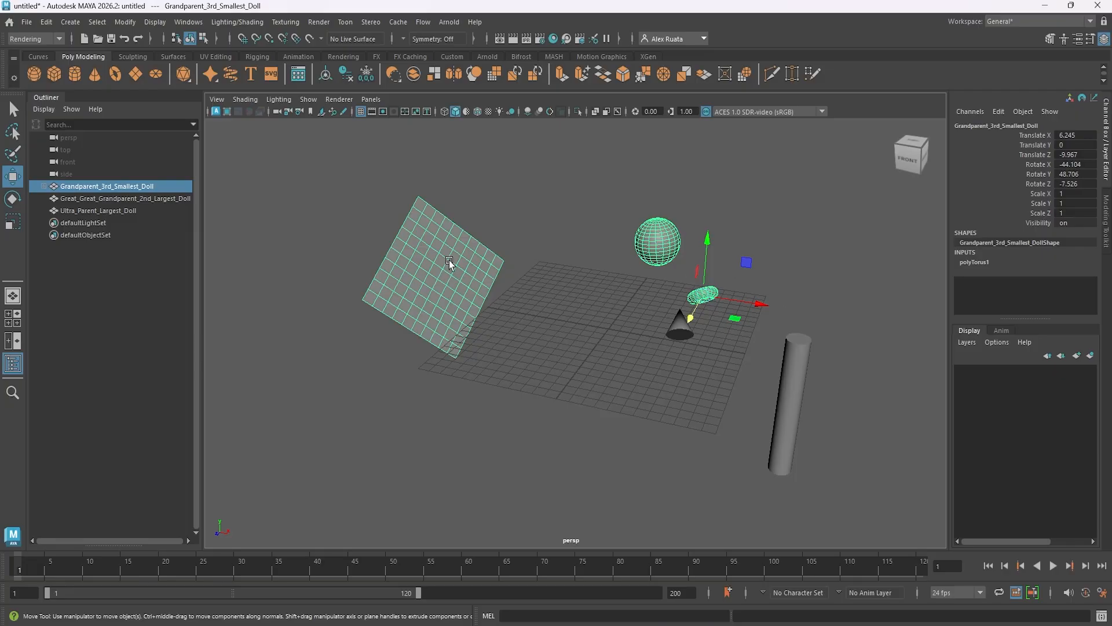
left_click(43, 186)
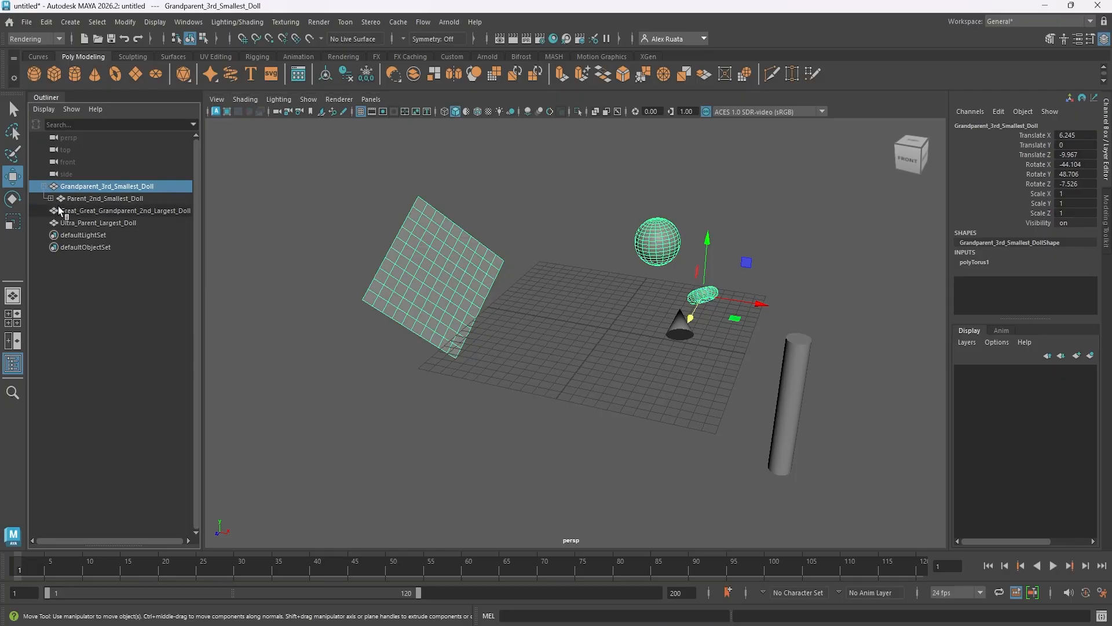
left_click(50, 198)
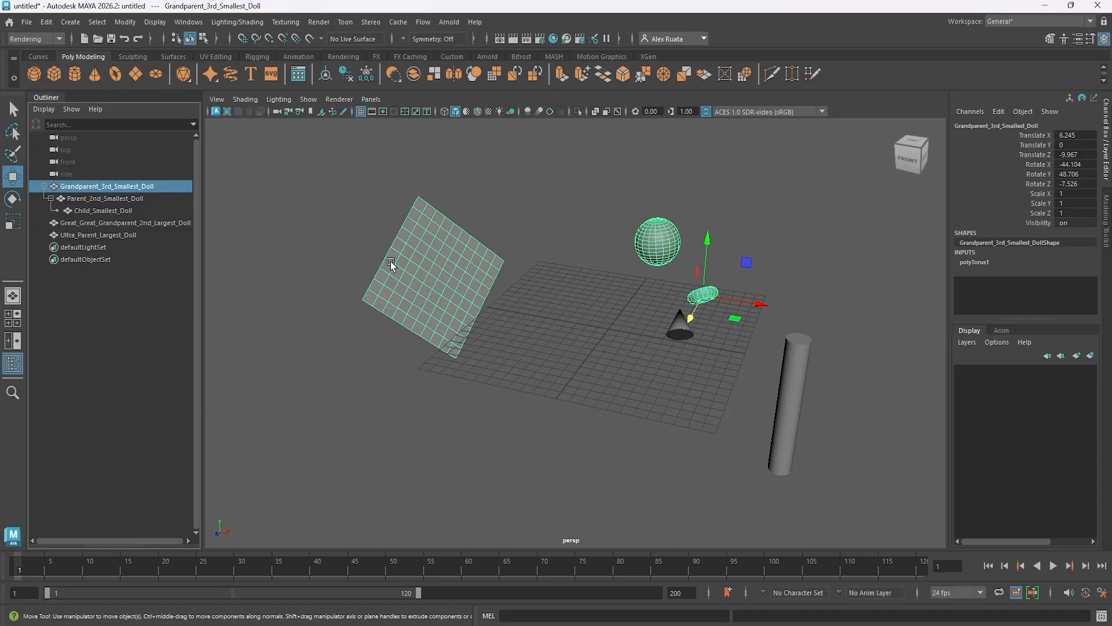
Move Grandparent_3rd_Smallest_Doll with all its descendants to about 5.1, 4.2 and -6 in X, Y and Z.
left_click_drag(391, 265, 582, 331, "alt")
left_click_drag(764, 312, 732, 390)
left_click_drag(677, 249, 676, 200)
left_click_drag(566, 322, 539, 354, "alt")
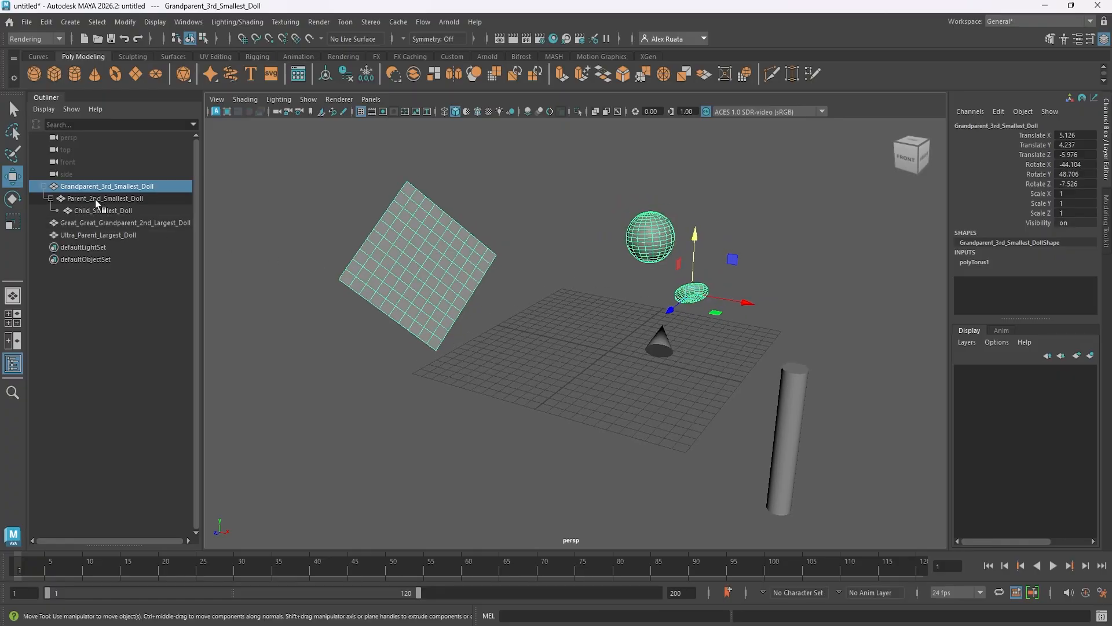
Move Parent_2nd_Smallest_Doll with its child to about -15.3, 16.4 and -22.9 in X, Y and Z.
left_click(97, 201)
left_click_drag(458, 274, 462, 350, "alt")
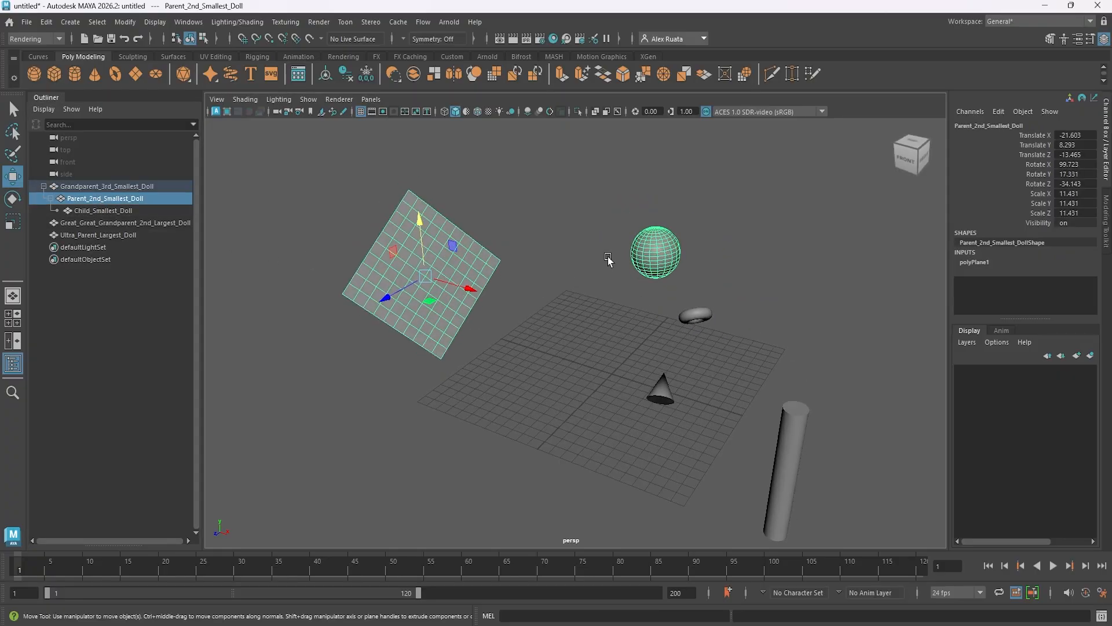
left_click_drag(390, 294, 749, 312)
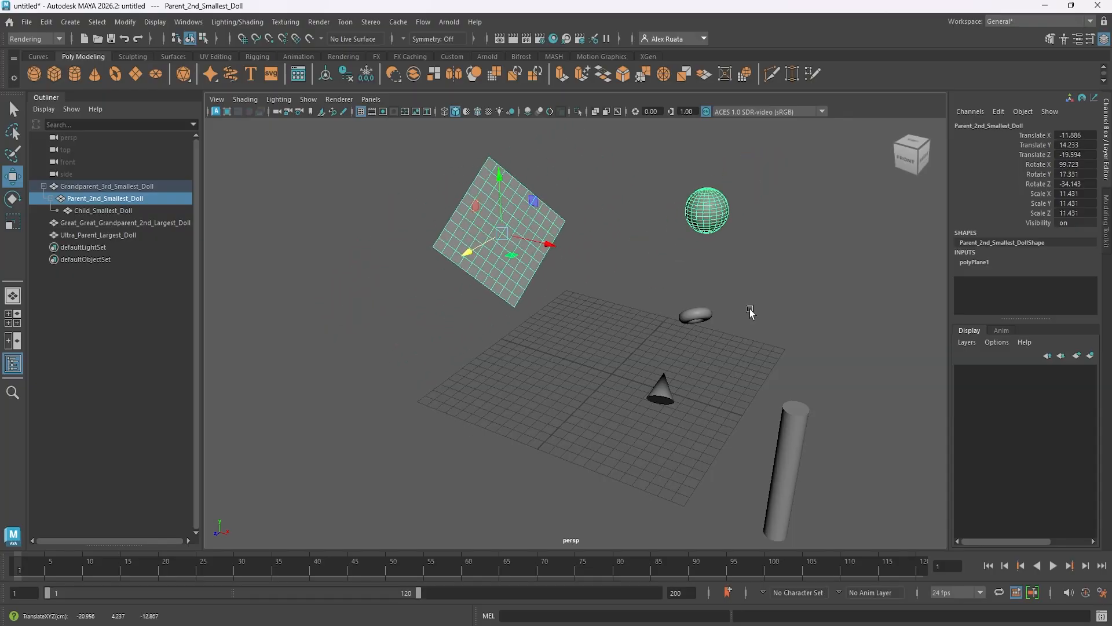
left_click_drag(547, 248, 514, 270)
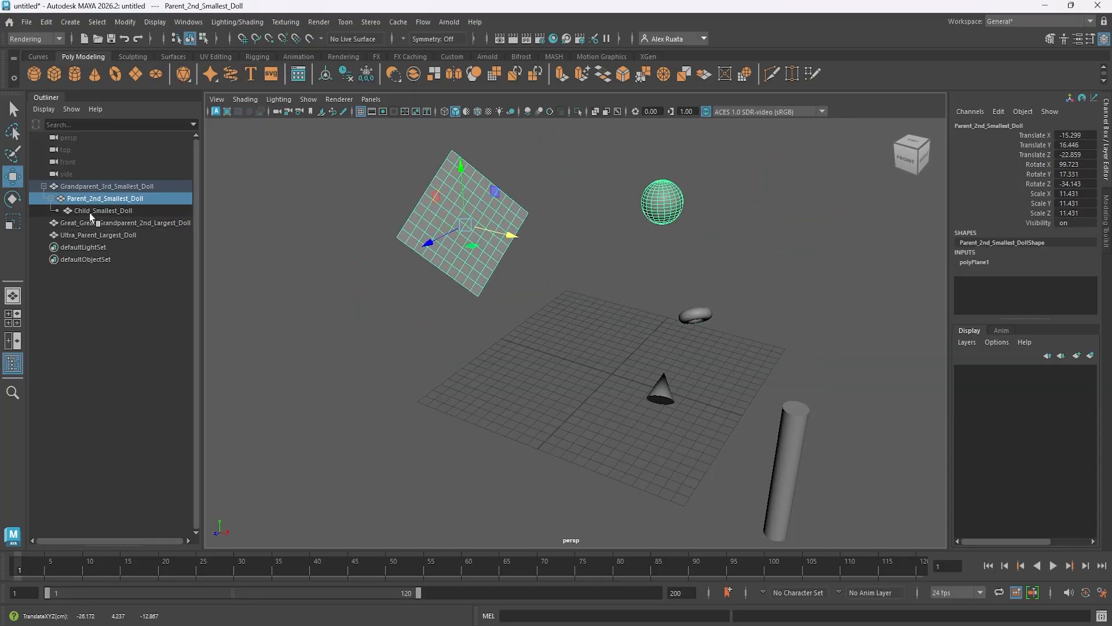
Move only Child_Smallest_Doll down to a spot between the tilted plane and the torus.
left_click(90, 212)
left_click_drag(600, 264, 581, 315, "alt")
left_click_drag(660, 269, 567, 329)
left_click_drag(607, 246, 606, 278)
Shift Grandparent_3rd_Smallest_Doll with its descendants to about -6.9 in Z, and collapse its hierarchy in the Outliner.
left_click(106, 186)
left_click_drag(658, 376, 601, 379)
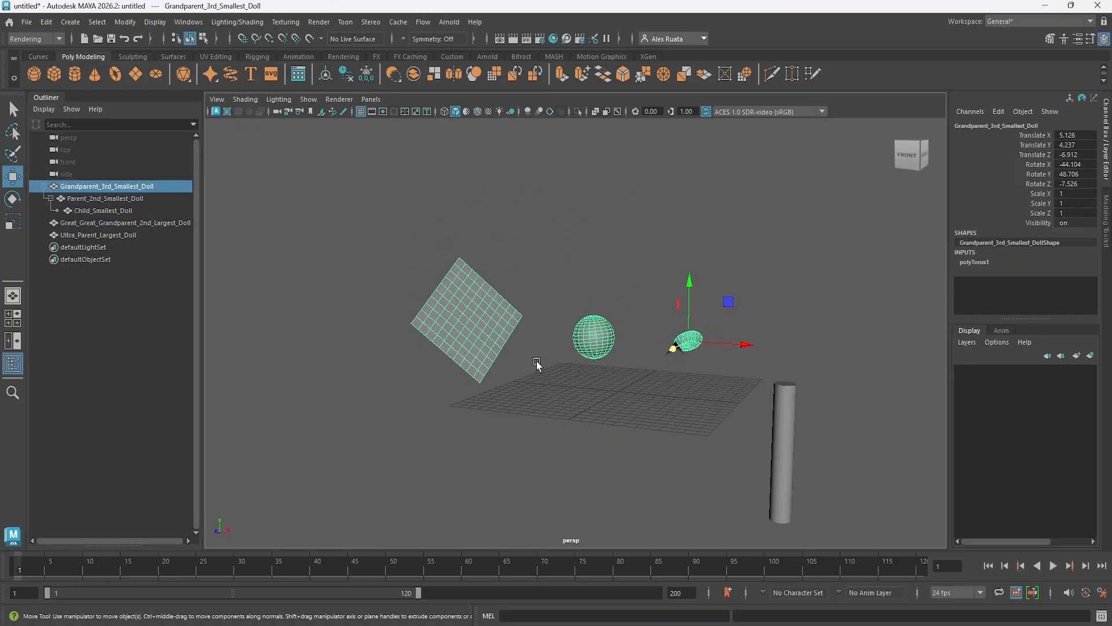
left_click(43, 186)
left_click_drag(43, 191, 114, 211)
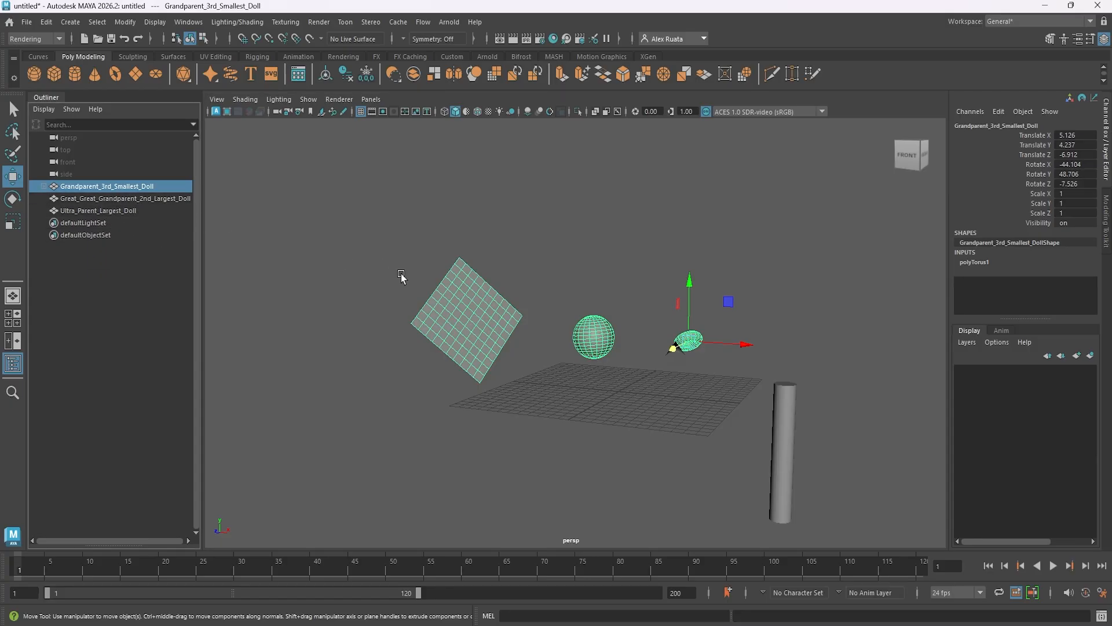
left_click_drag(401, 277, 573, 380, "alt")
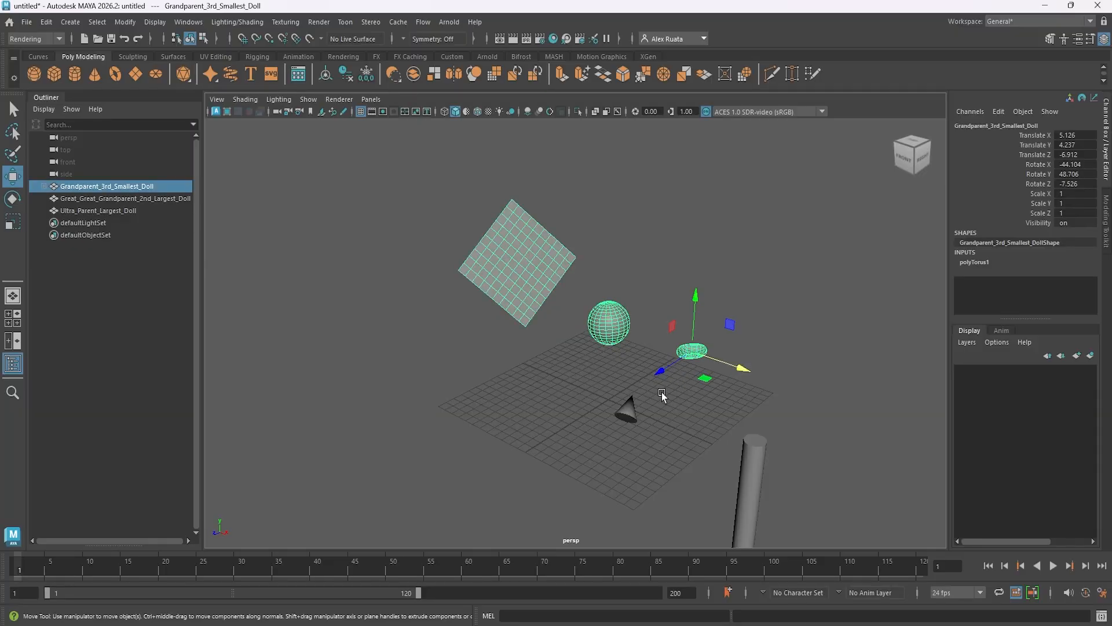
left_click(151, 198)
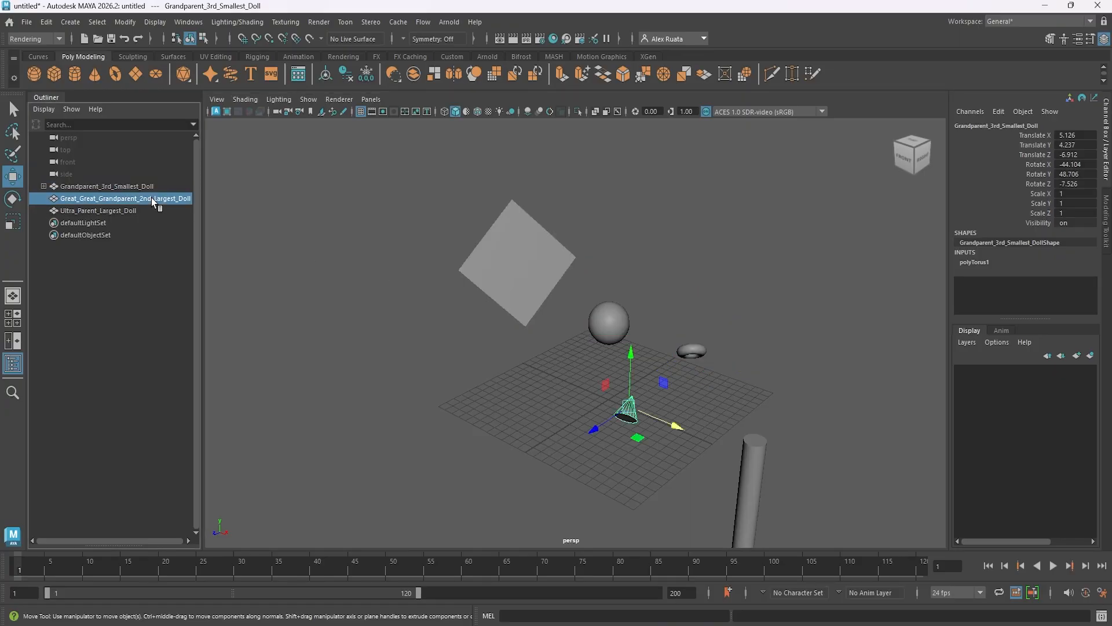
left_click(700, 347)
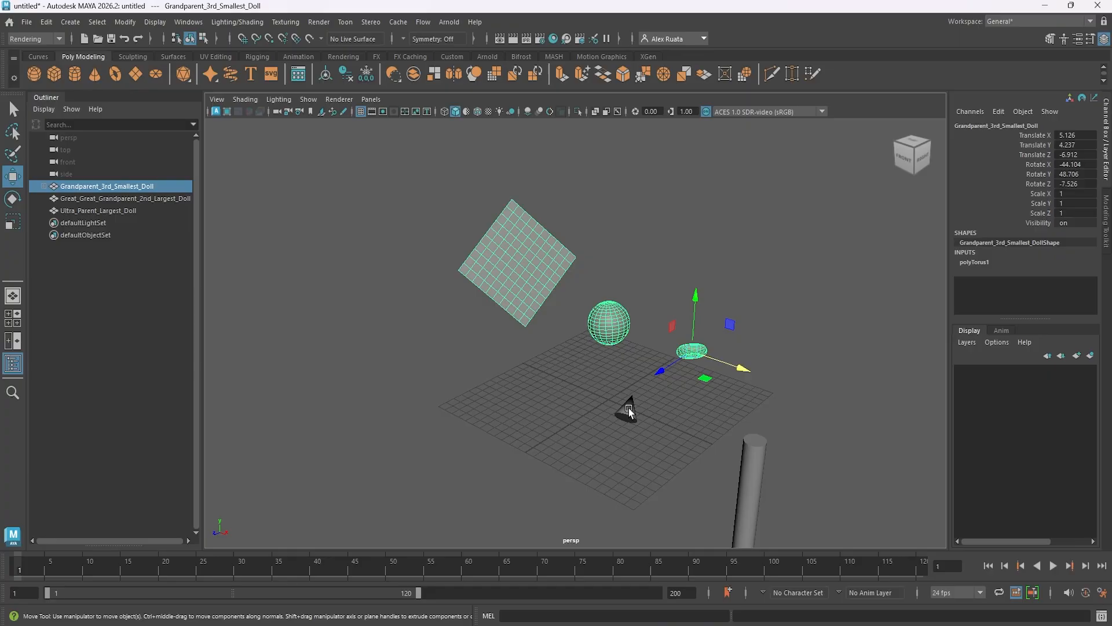
left_click(630, 412)
left_click(50, 23)
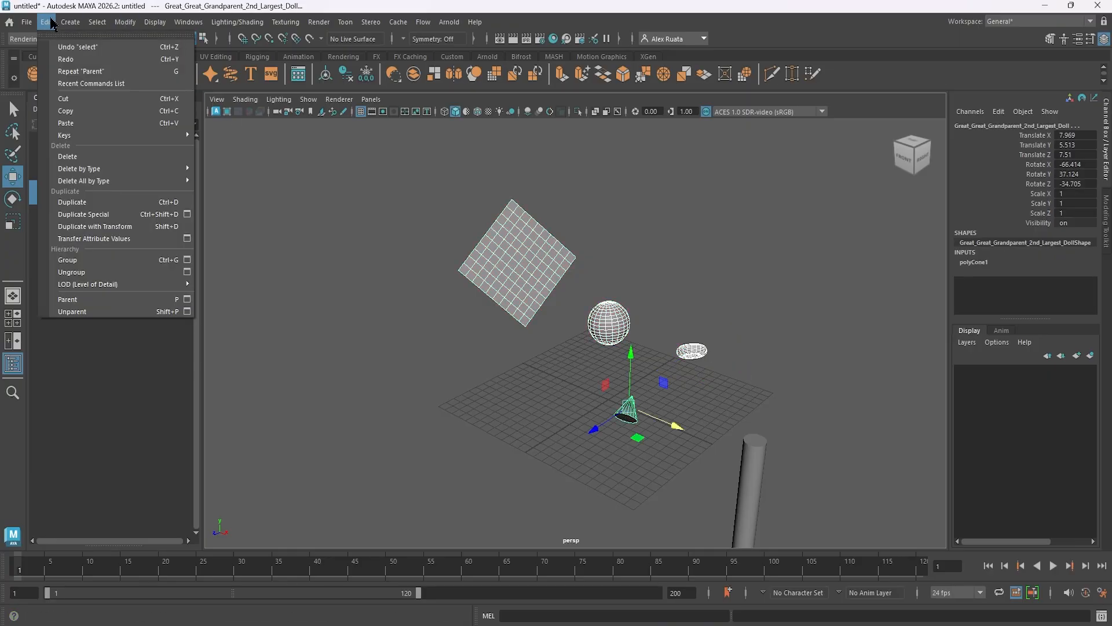
left_click(299, 258)
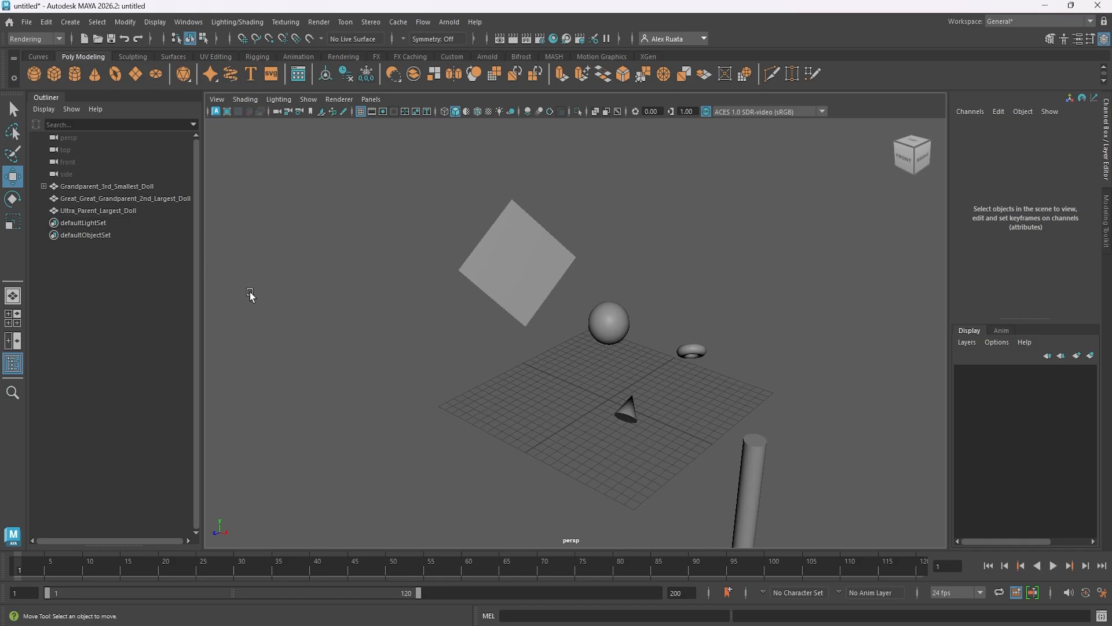
Parent Grandparent_3rd_Smallest_Doll under Great_Great_Grandparent_2nd_Largest_Doll directly in the Outliner.
left_click(133, 187)
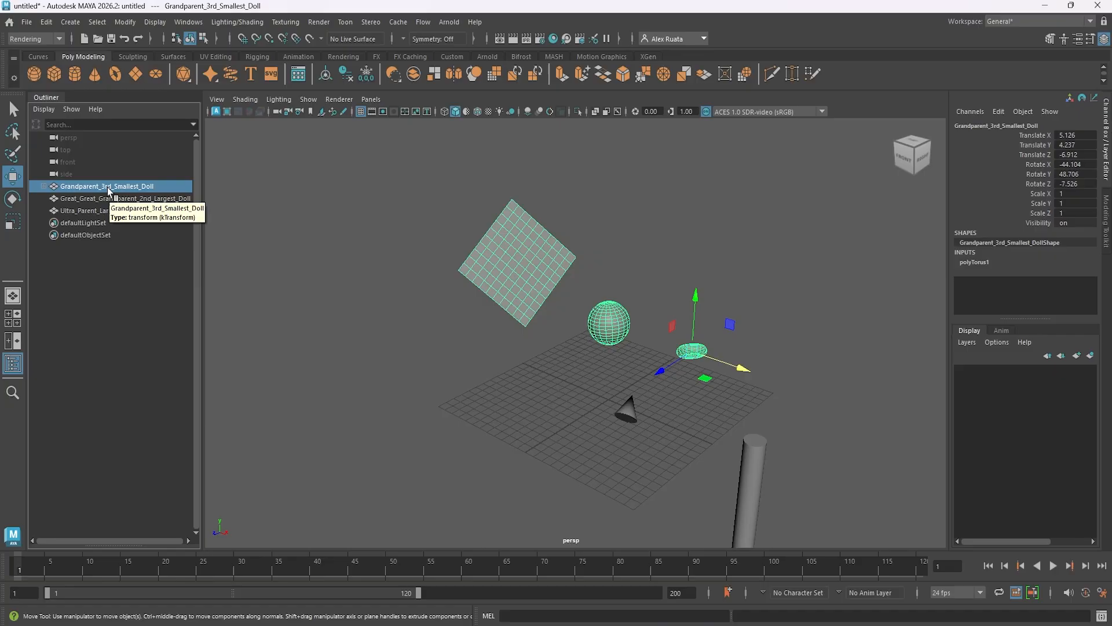
middle_click_drag(112, 188, 116, 197)
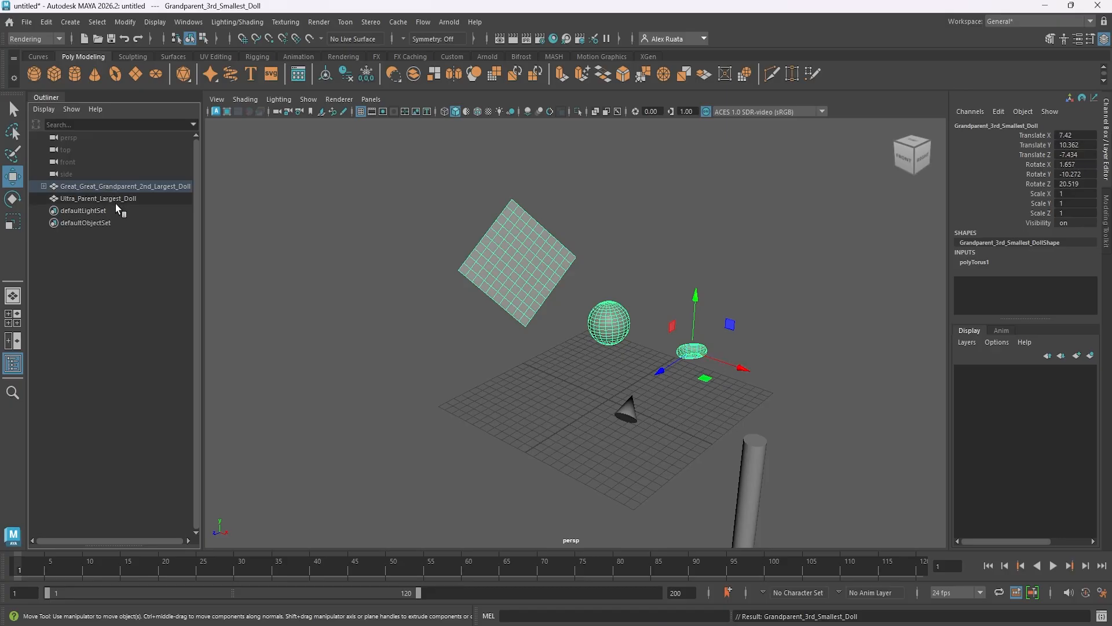
Raise Great_Great_Grandparent_2nd_Largest_Doll with its descendants to about 8.36 in Y, and scale it uniformly to about 1.02.
left_click(109, 190)
middle_click_drag(482, 331, 450, 330, "alt")
left_click_drag(450, 330, 474, 350, "alt")
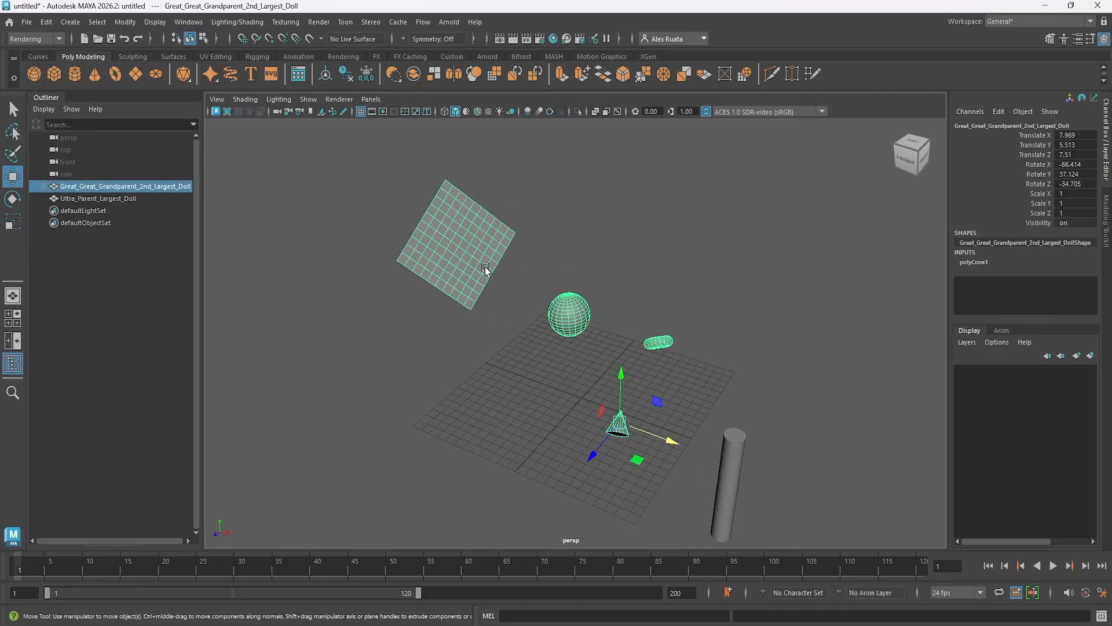
left_click_drag(625, 373, 626, 349)
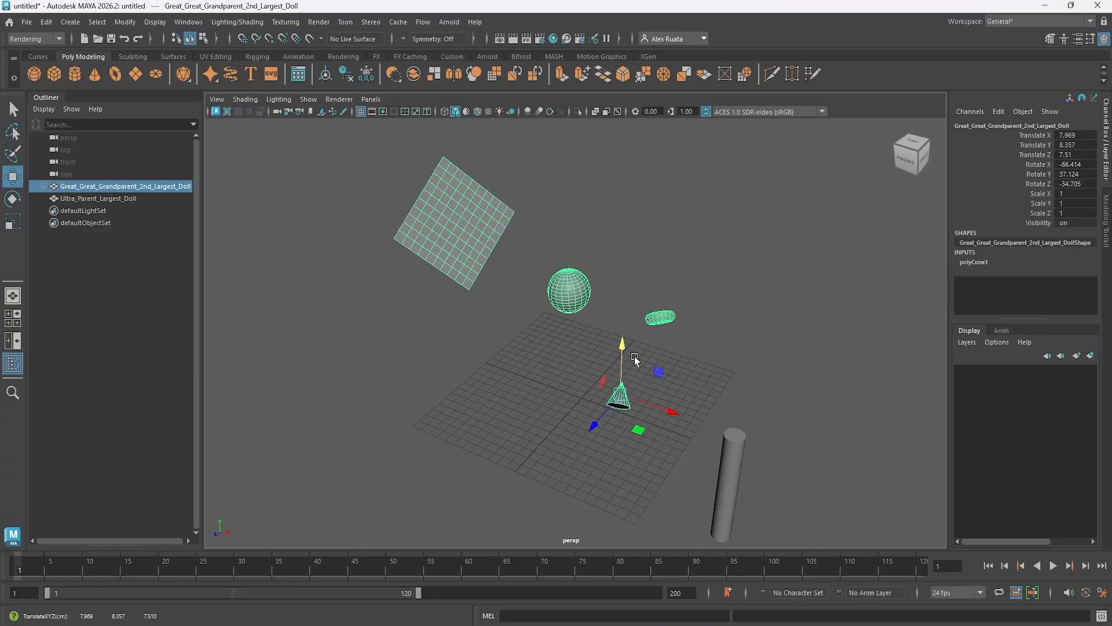
key("r")
left_click_drag(627, 391, 643, 370)
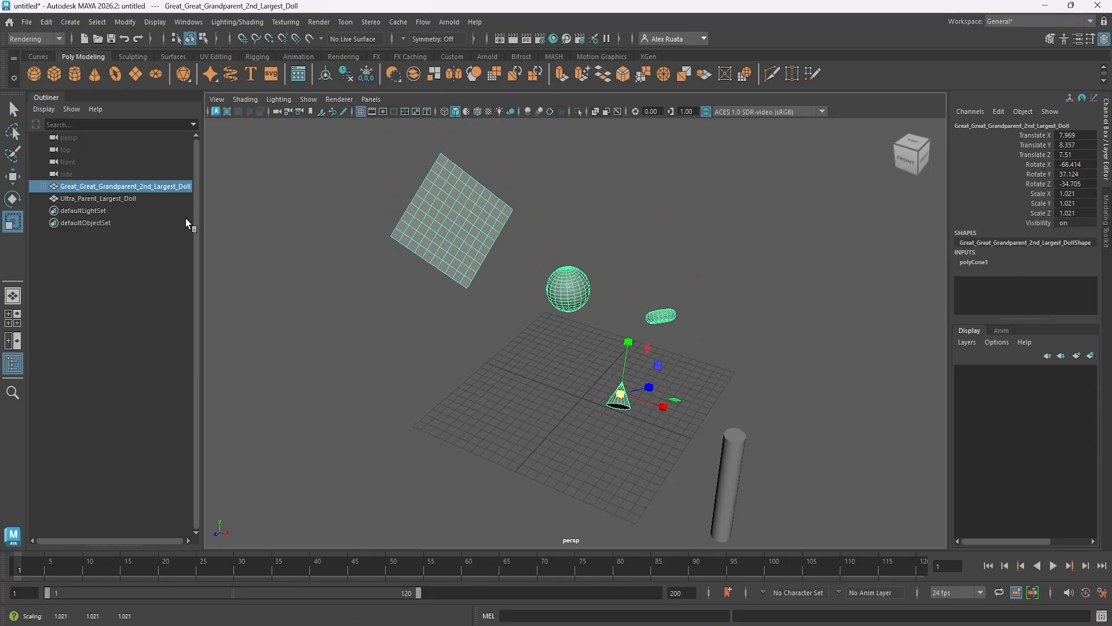
Expand the hierarchy level by level in the Outliner, selecting Grandparent_3rd_Smallest_Doll and Parent_2nd_Smallest_Doll in turn to examine which descendants each includes.
left_click(44, 186)
left_click(110, 199)
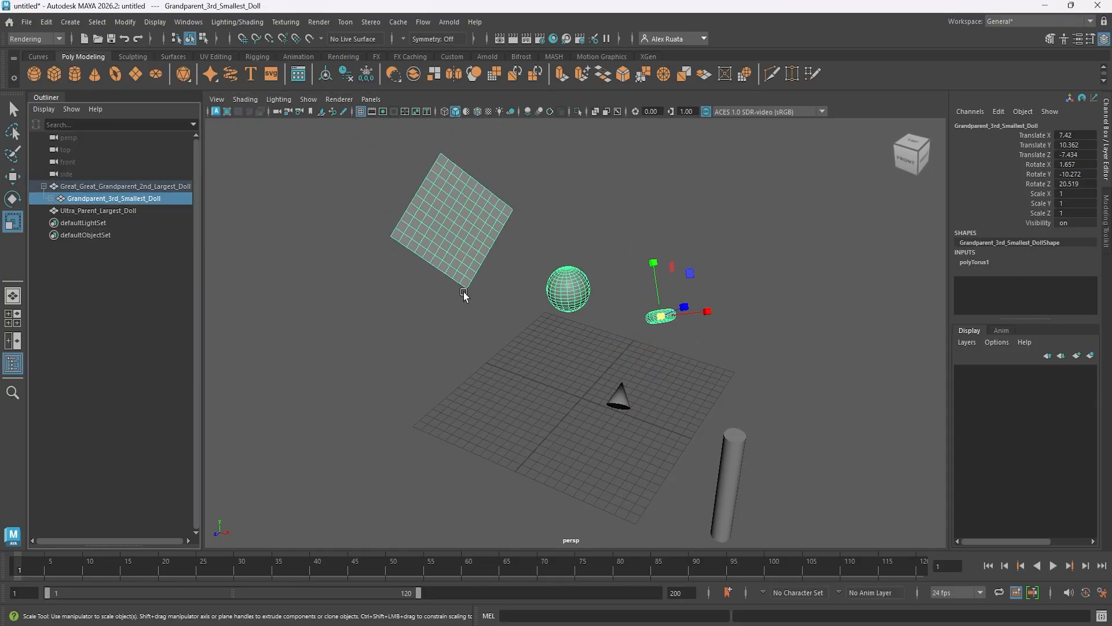
left_click_drag(463, 290, 455, 283, "alt")
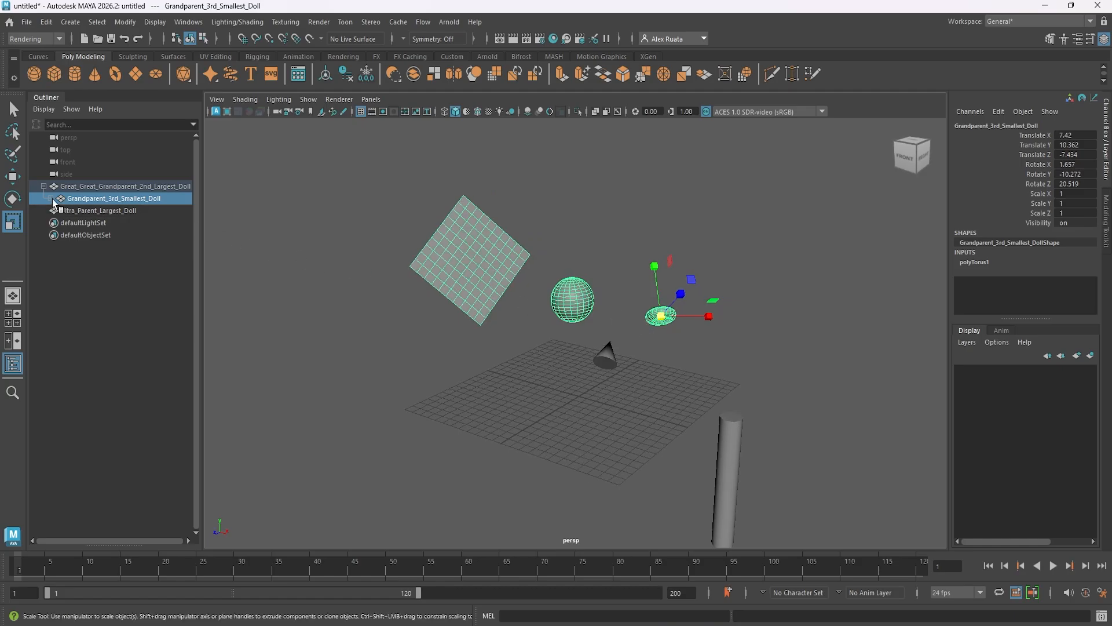
left_click(51, 198)
left_click(98, 211)
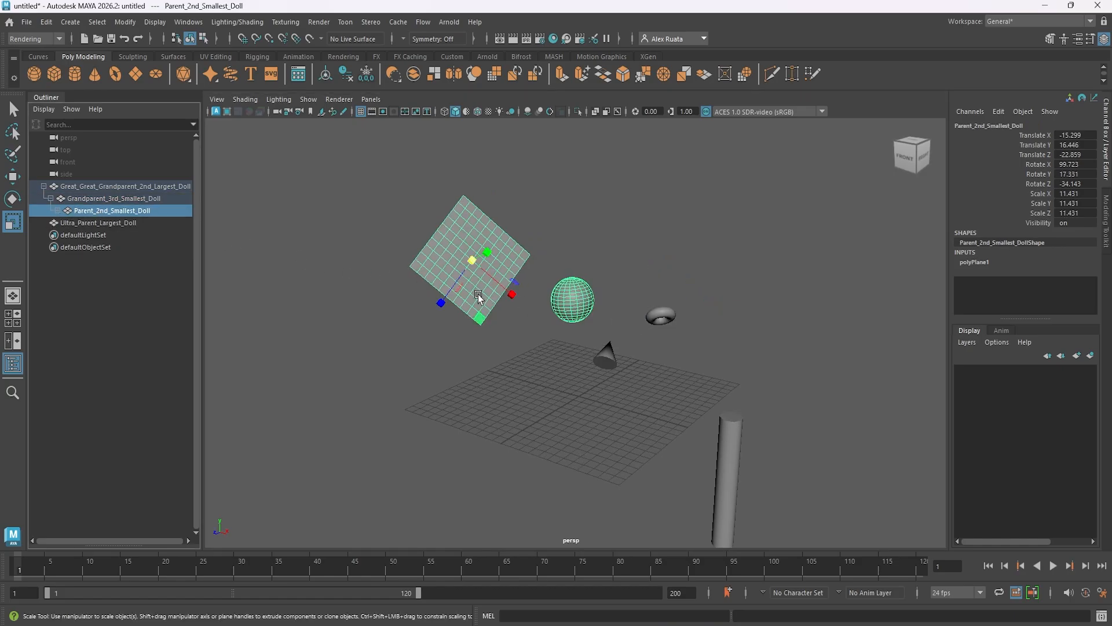
left_click_drag(478, 296, 486, 308, "alt")
Reveal Child_Smallest_Doll under Parent_2nd_Smallest_Doll and raise only that sphere slightly, to about 1.75 in Translate Y.
left_click(57, 211)
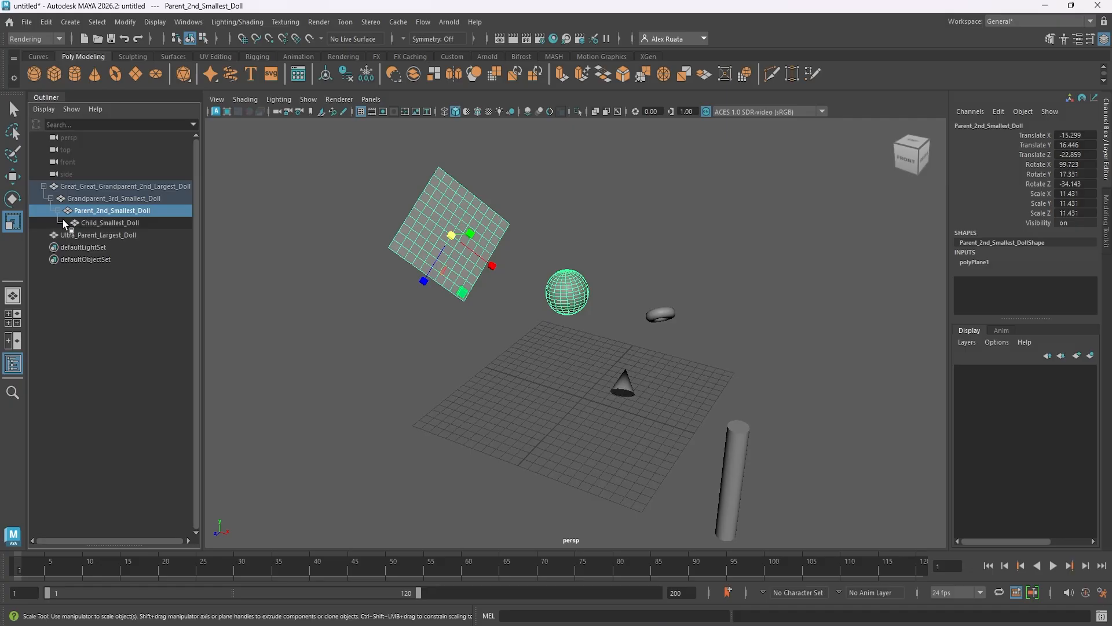
left_click(106, 222)
left_click_drag(566, 336, 545, 343, "alt")
key("w")
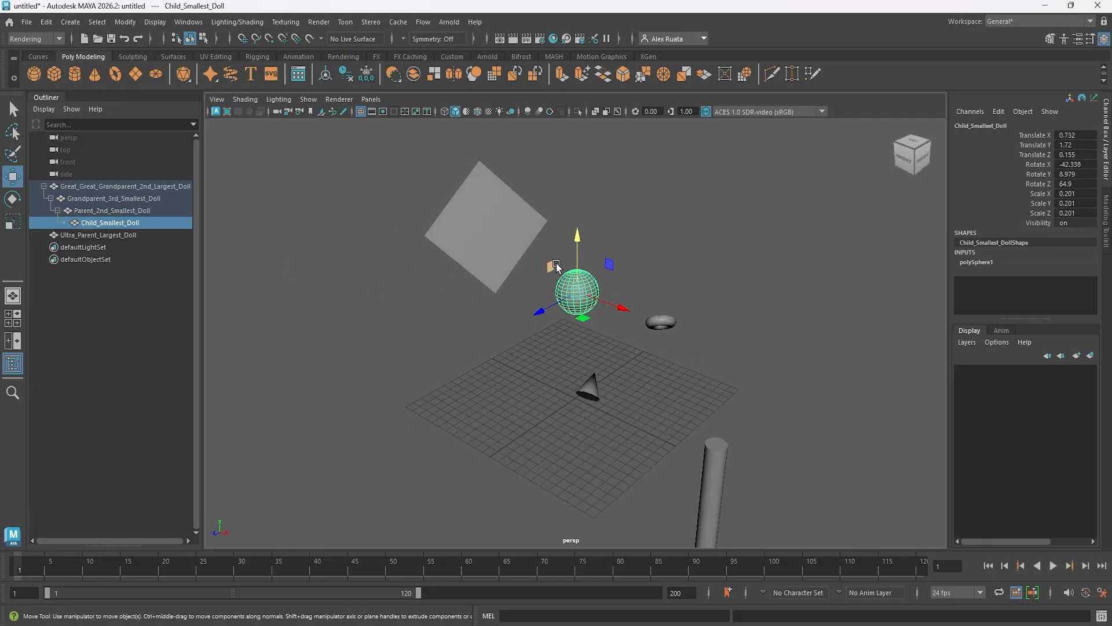
mouse_move(579, 243)
left_mouse_down()
mouse_move(579, 212)
mouse_move(579, 261)
mouse_move(579, 235)
left_mouse_up()
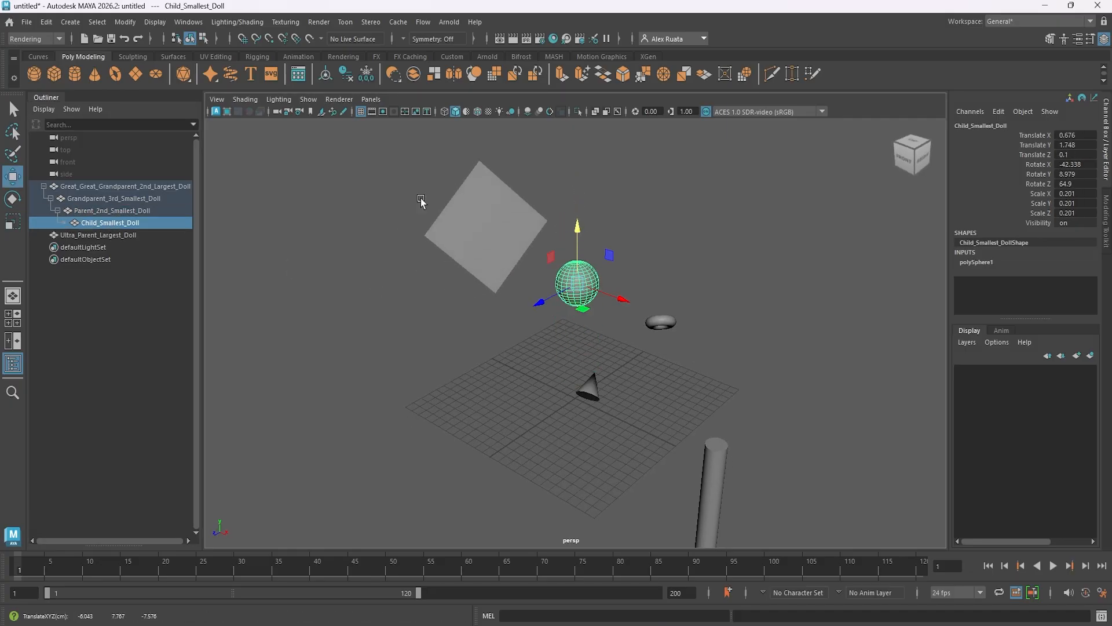
Collapse the hierarchy and parent Great_Great_Grandparent_2nd_Largest_Doll under Ultra_Parent_Largest_Doll directly in the Outliner.
left_click(51, 198)
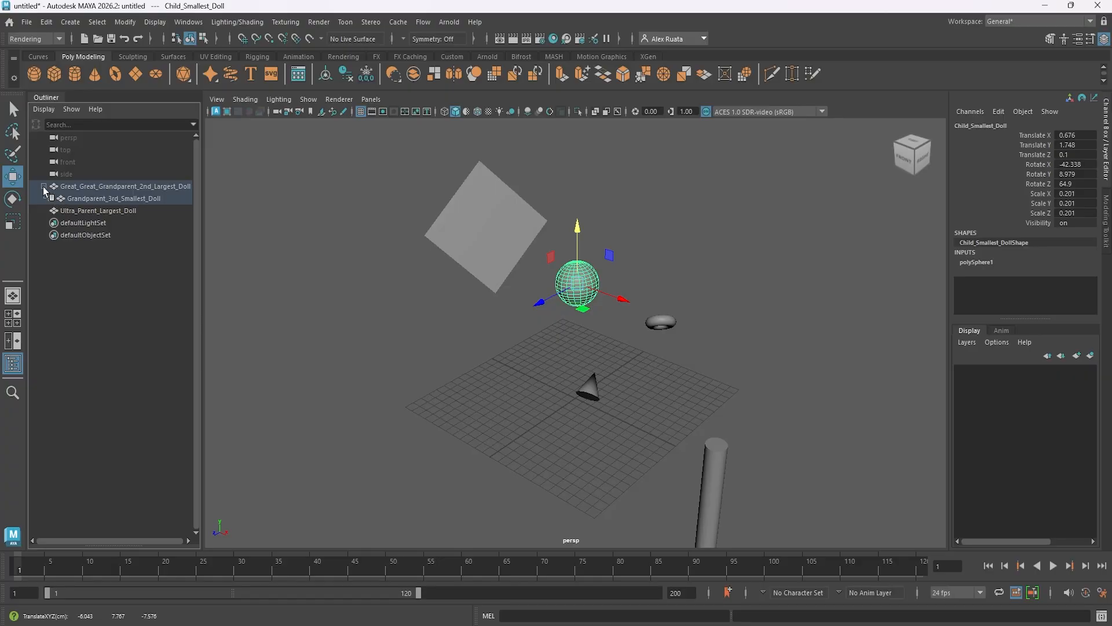
left_click(44, 186)
left_click(128, 187)
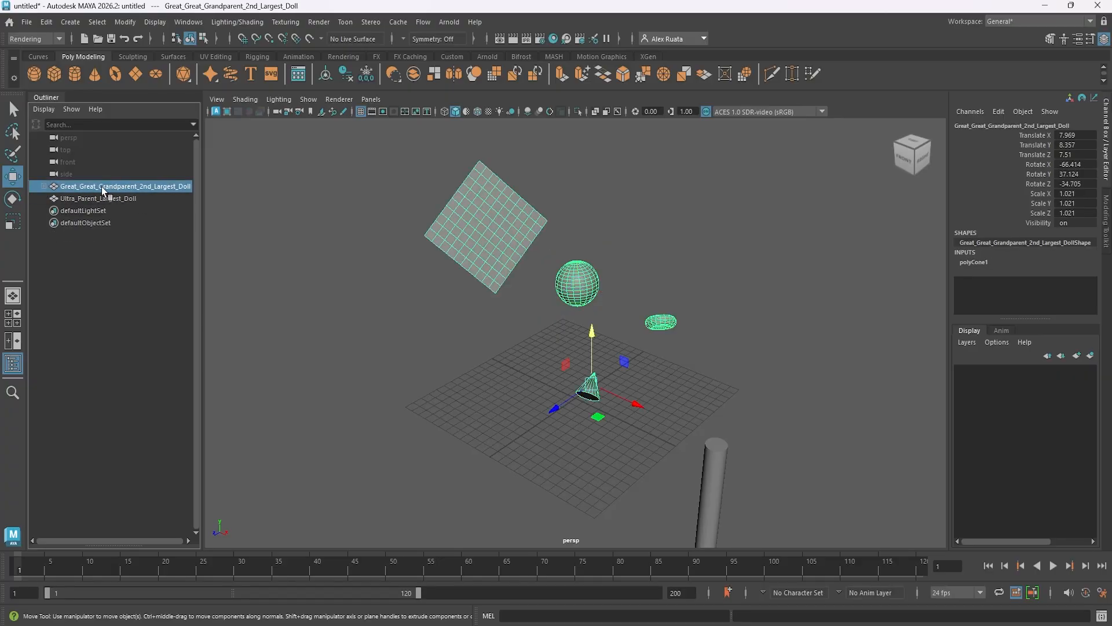
left_click_drag(100, 189, 103, 199)
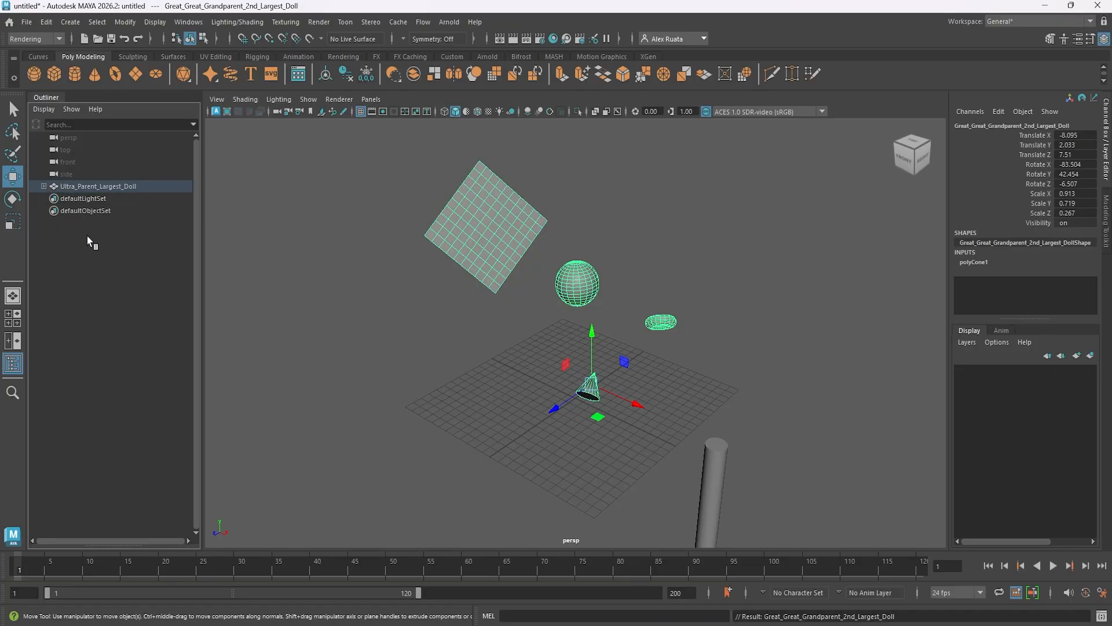
Raise Ultra_Parent_Largest_Doll with all its descendants to about 0.82 in Y.
left_click_drag(531, 392, 472, 369, "alt")
left_click(665, 397)
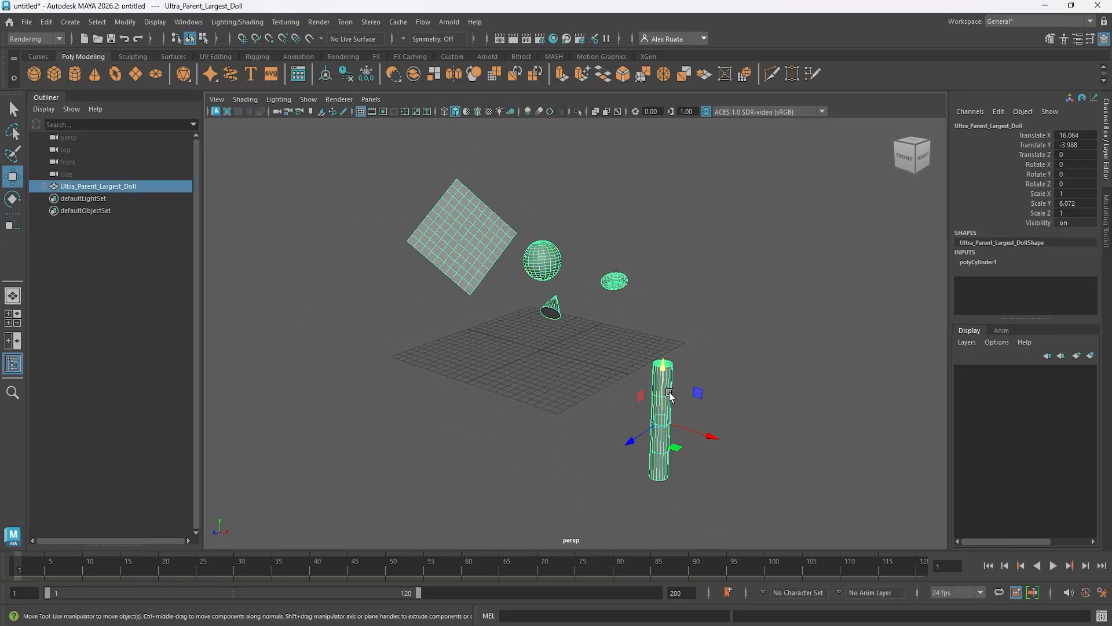
middle_click_drag(550, 370, 534, 385, "alt")
left_click_drag(534, 386, 546, 399, "alt")
left_click_drag(662, 398, 636, 350)
Shift Great_Great_Grandparent_2nd_Largest_Doll with its descendants to about 20.47 in Z, leaving the cylinder in place.
left_click(44, 186)
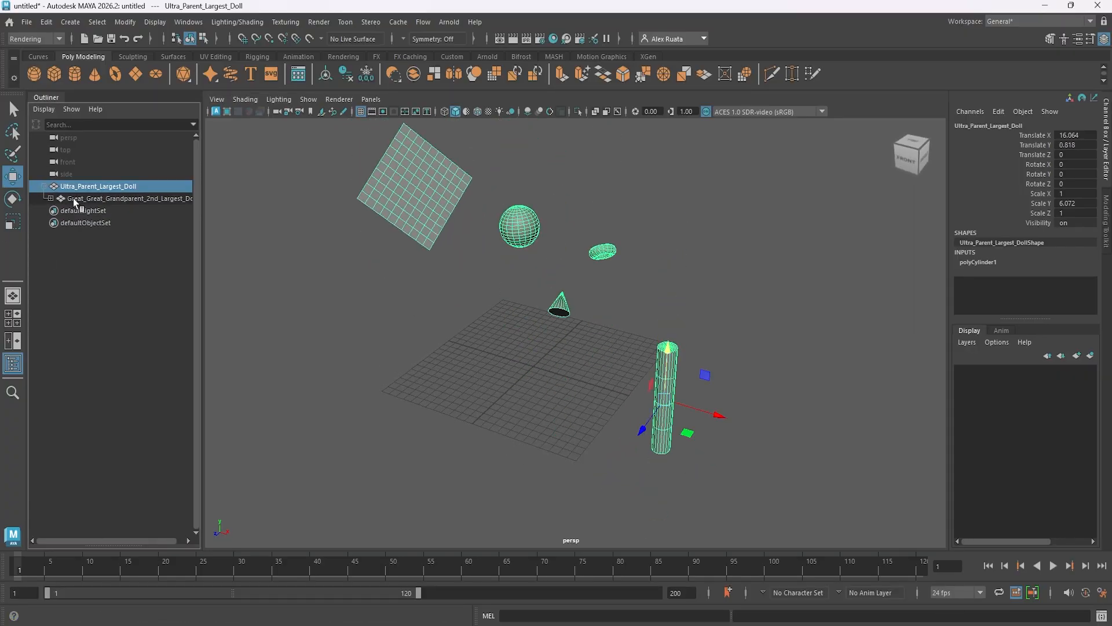
left_click(77, 200)
left_click_drag(405, 294, 427, 325, "alt")
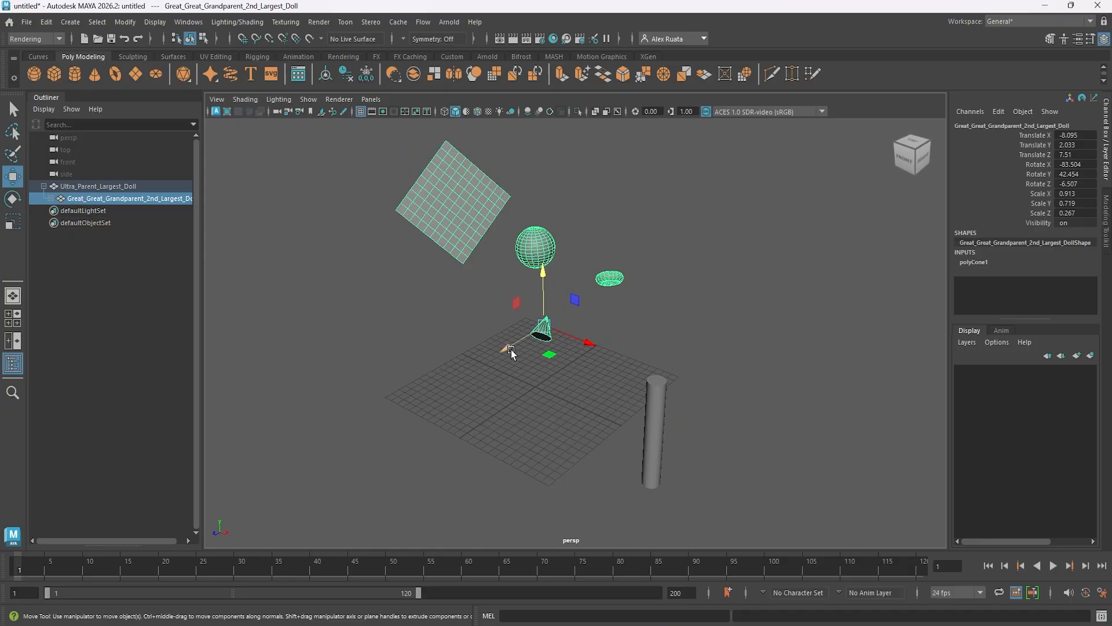
left_click_drag(508, 348, 158, 363)
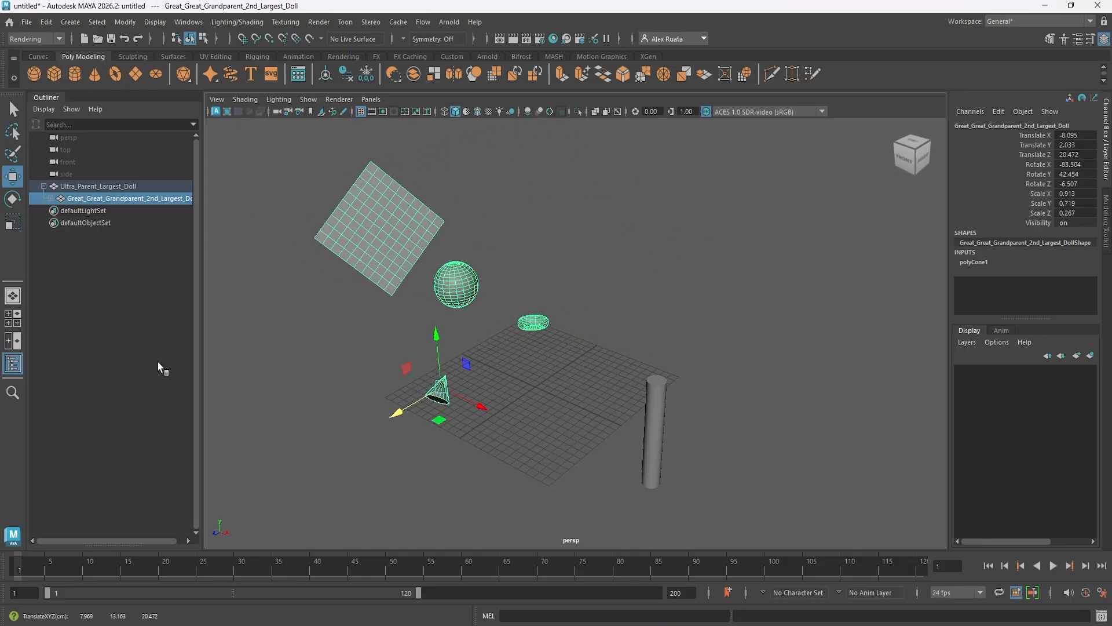
Move Grandparent_3rd_Smallest_Doll with its descendants to about X 3.92, Y 6.13, Z -5.58.
left_click(50, 199)
left_click(128, 211)
middle_click_drag(380, 296, 406, 284, "alt")
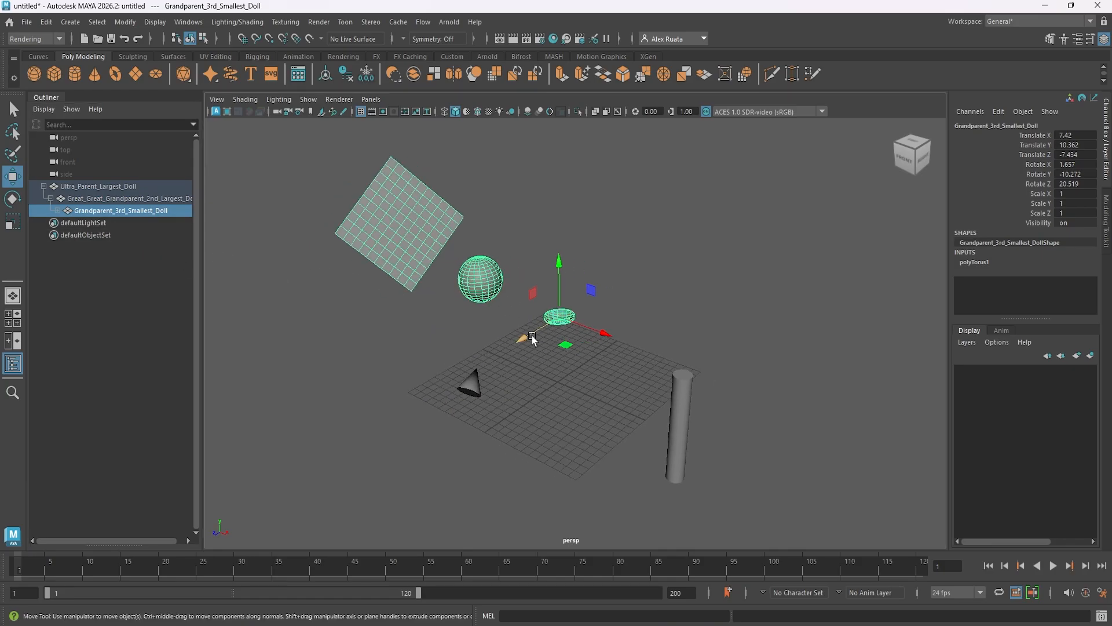
left_click_drag(533, 339, 498, 405)
Move Parent_2nd_Smallest_Doll with its child sphere to about X -3.43, Y 23.7, Z -30.34.
left_click(58, 211)
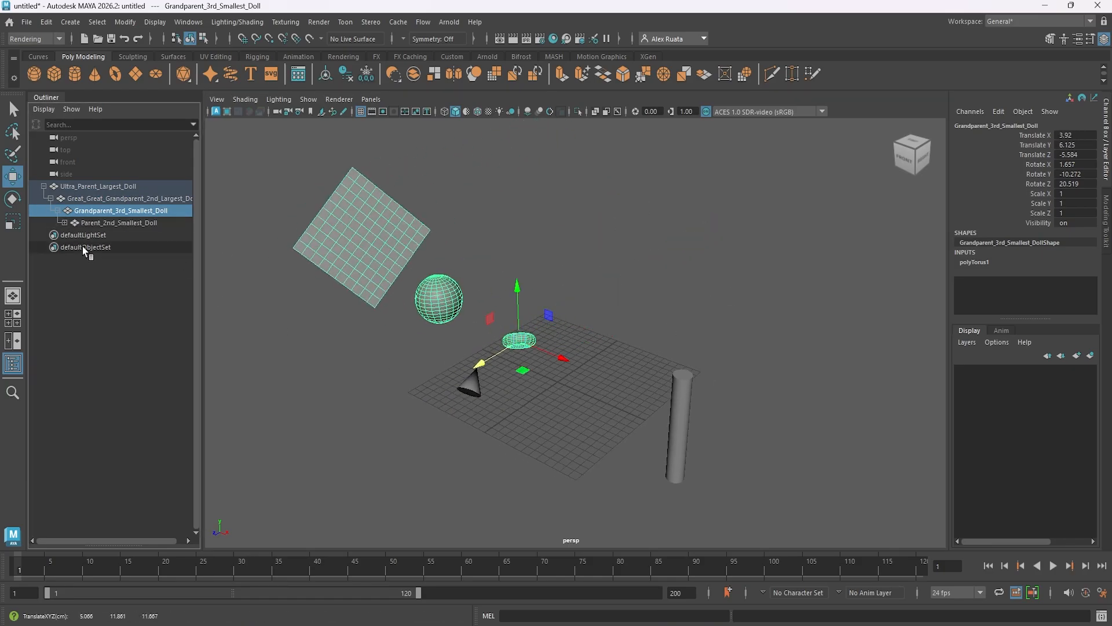
left_click(110, 222)
left_click_drag(319, 266, 416, 226)
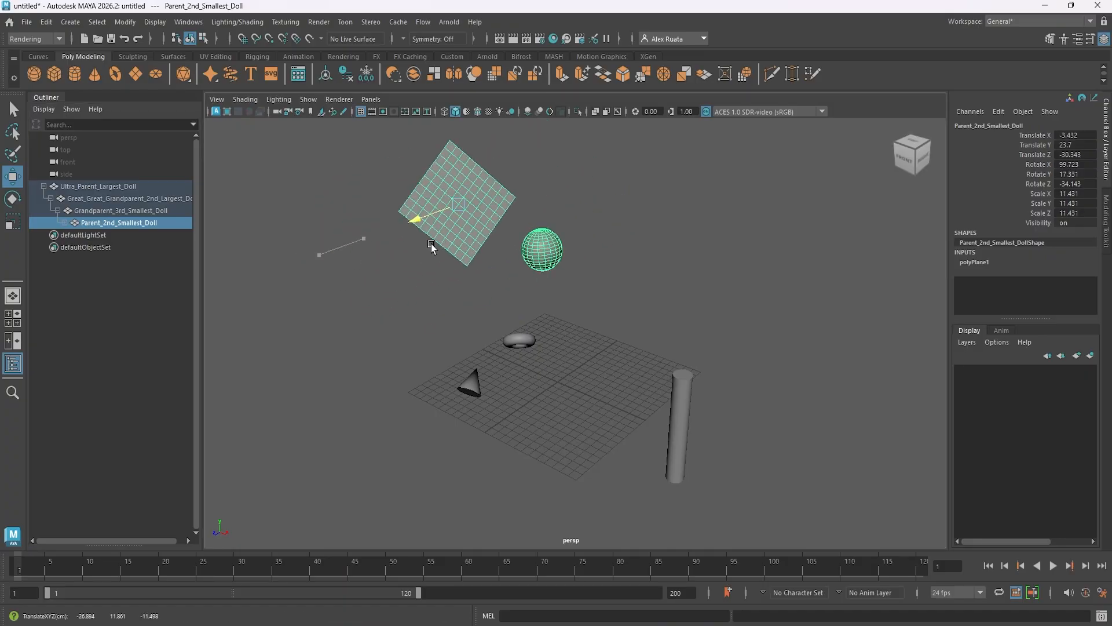
Move only Child_Smallest_Doll away from the plane to about X 1.31, Y 2.73, Z -0.11.
left_click(65, 223)
left_click(113, 235)
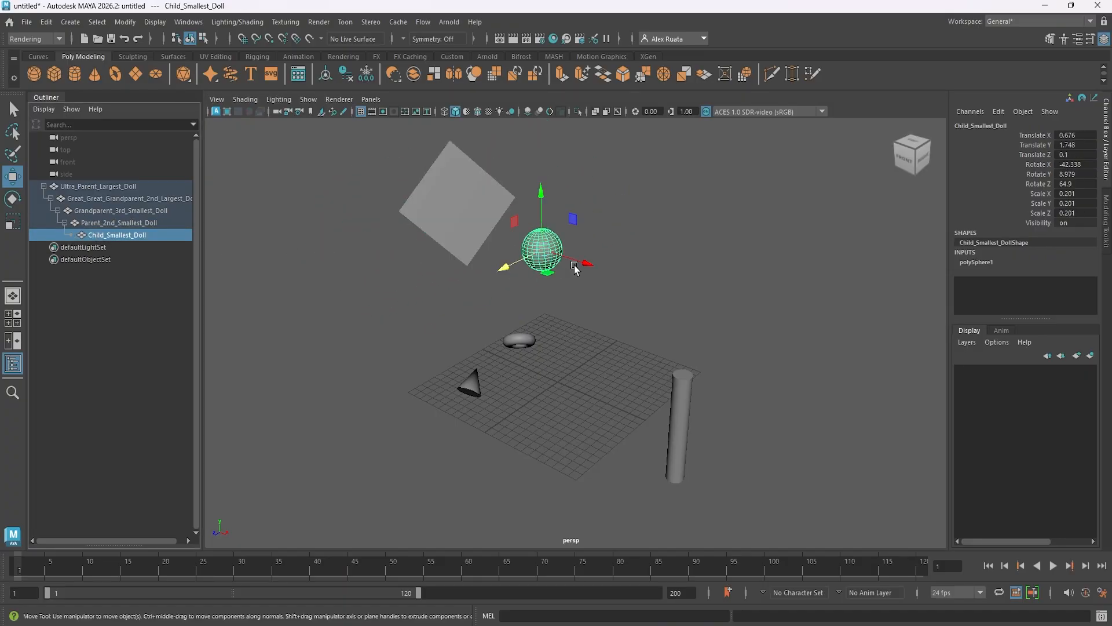
left_click_drag(579, 267, 692, 297)
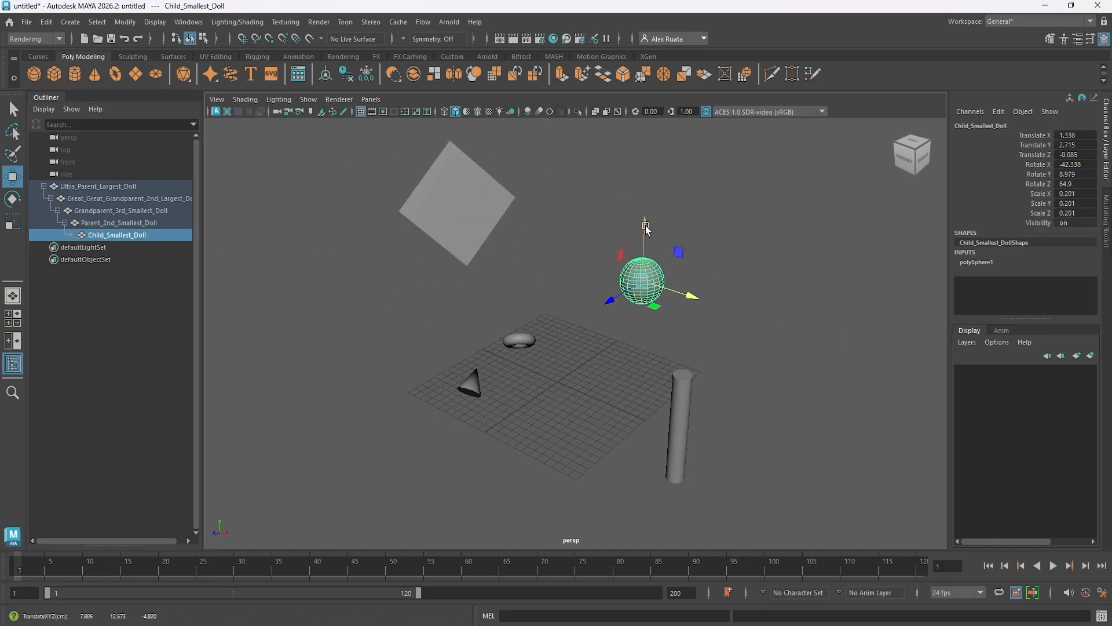
mouse_move(644, 231)
left_mouse_down()
mouse_move(654, 331)
mouse_move(658, 229)
left_mouse_up()
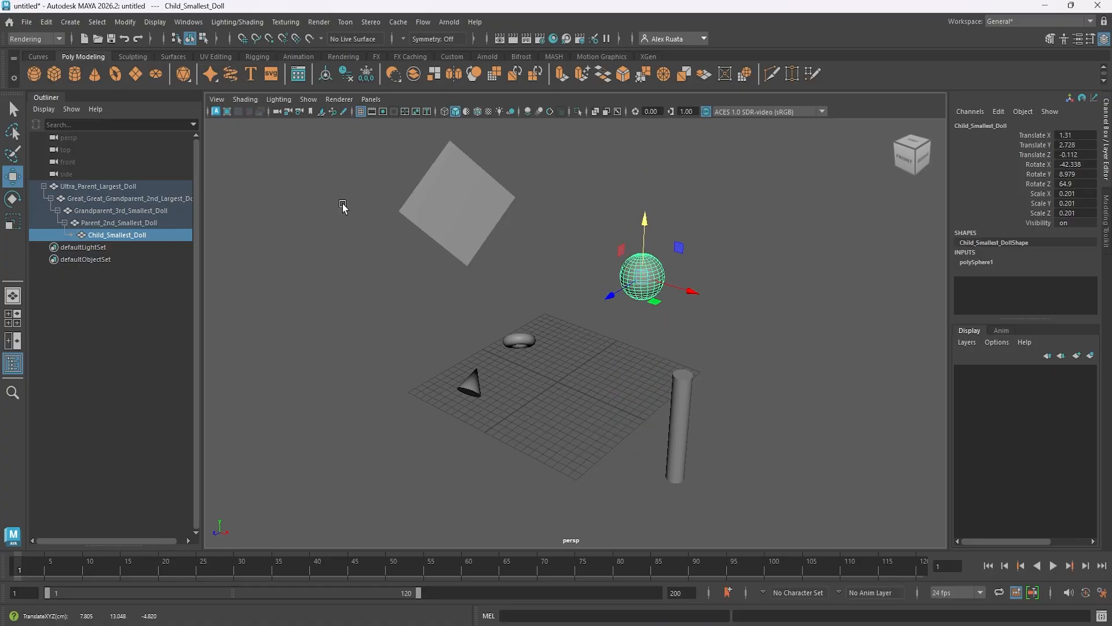
Collapse every level of the doll hierarchy in the Outliner up to Ultra_Parent_Largest_Doll.
left_click(64, 222)
left_click(57, 210)
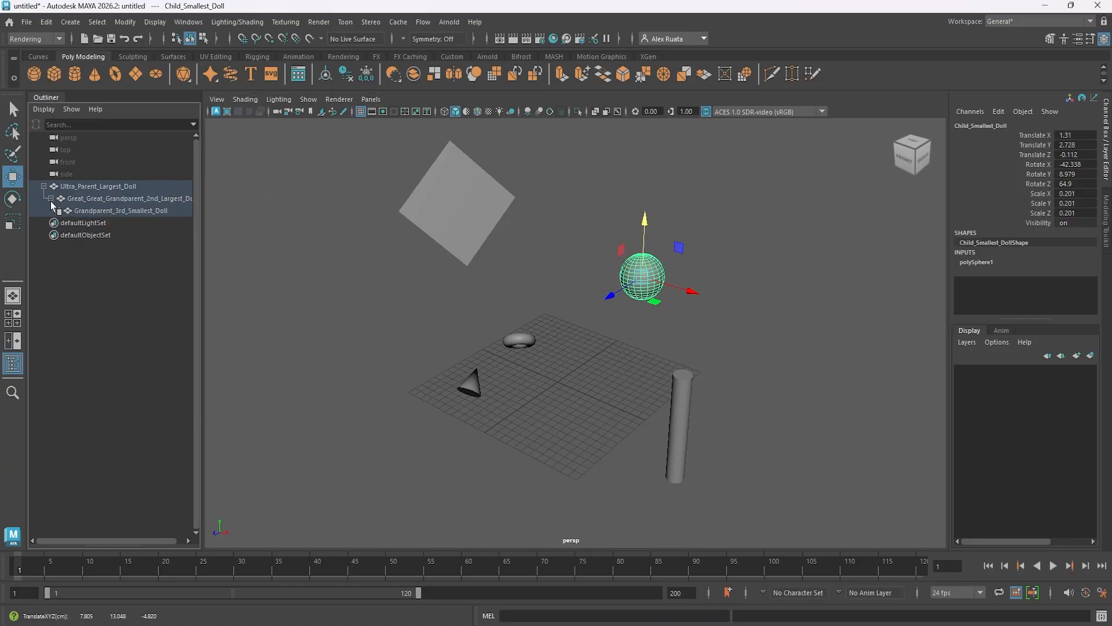
left_click(50, 198)
left_click(43, 186)
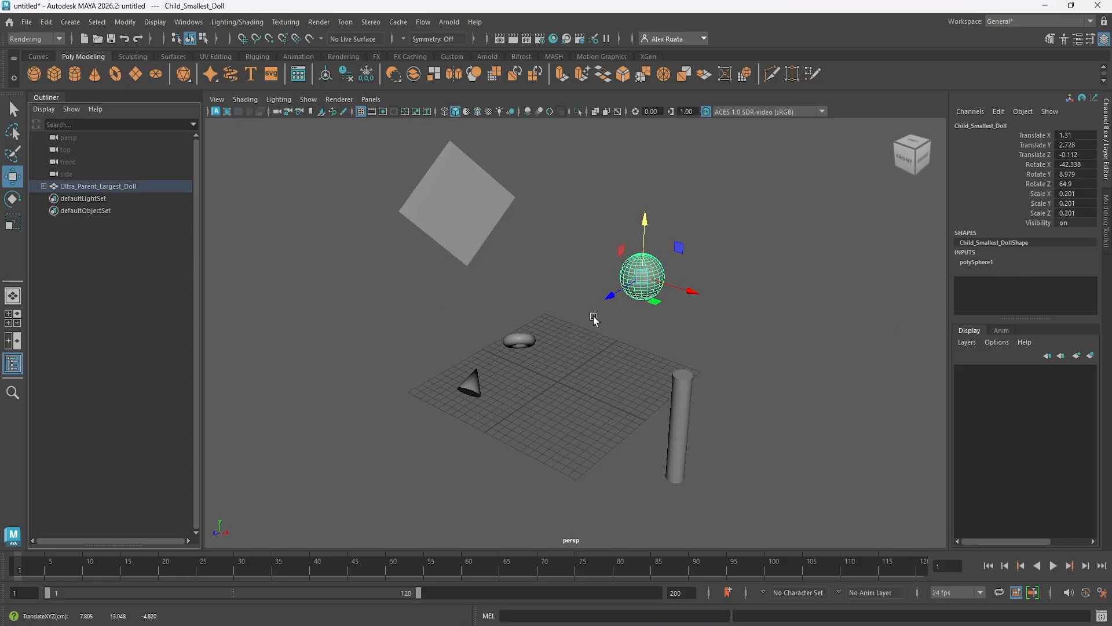
mouse_move(581, 335)
left_mouse_down("alt")
mouse_move(591, 348)
mouse_move(589, 333)
mouse_move(576, 337)
left_mouse_up("alt")
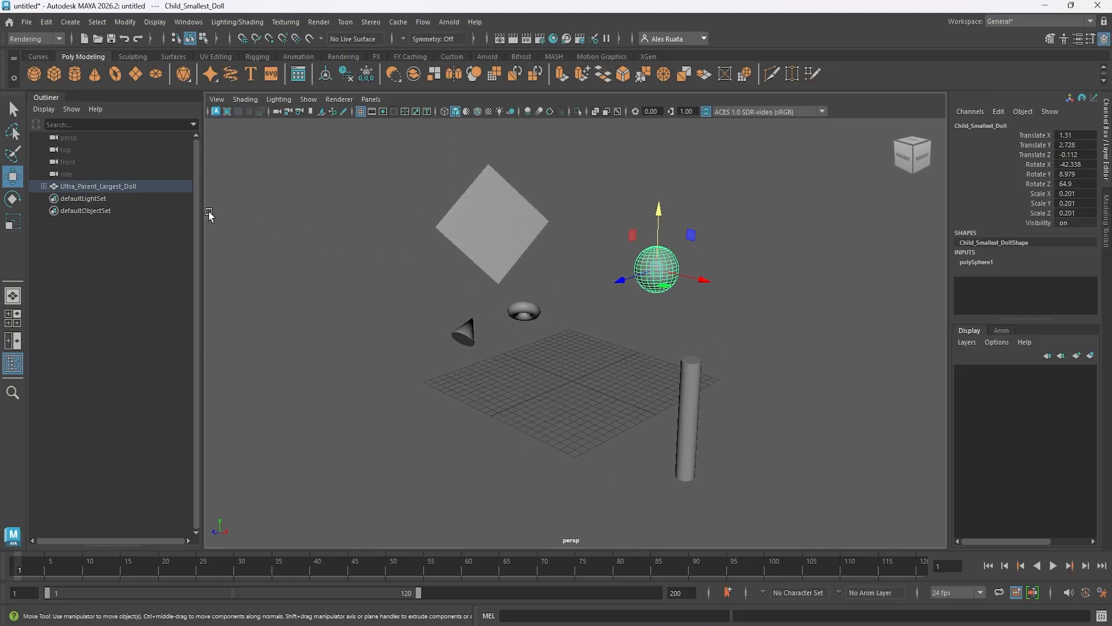
Try to unparent the top-level Ultra_Parent_Largest_Doll.
left_click(100, 186)
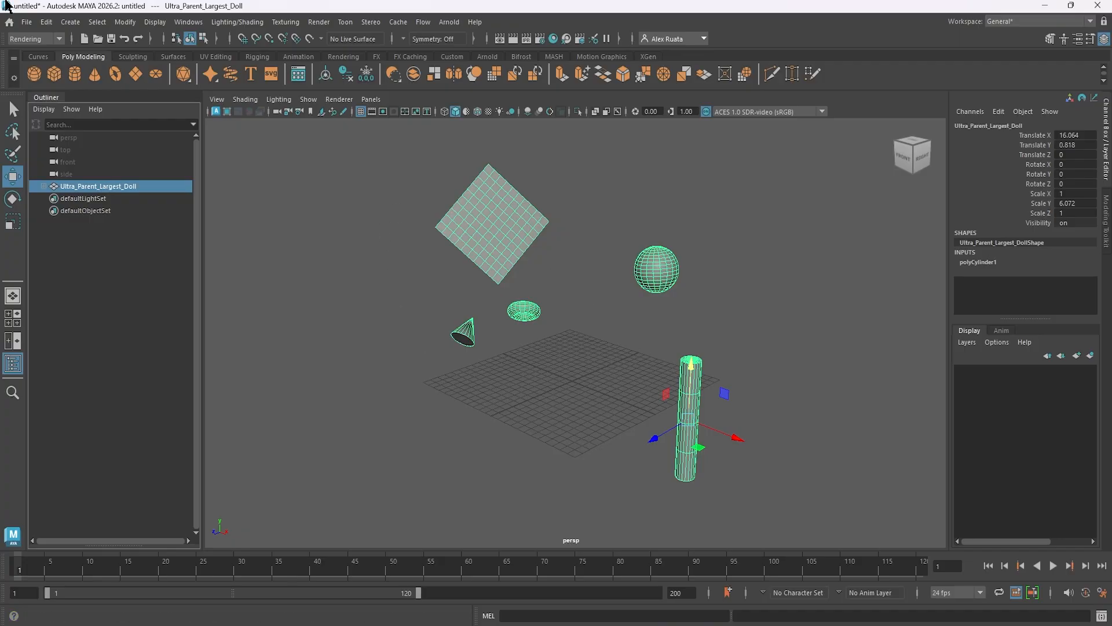
left_click(45, 21)
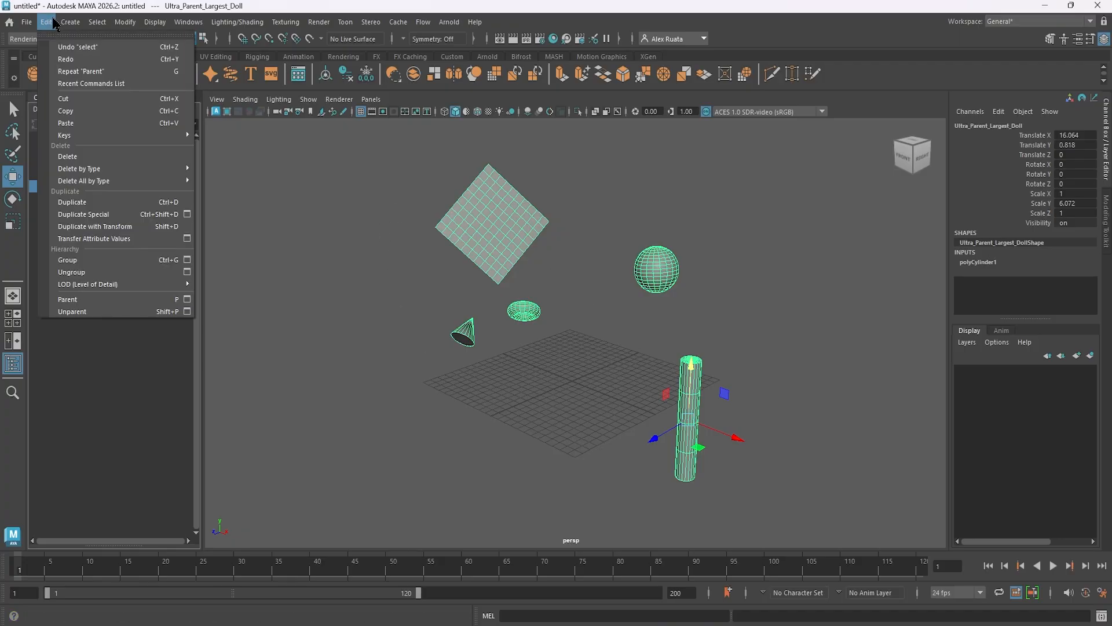
left_click(79, 310)
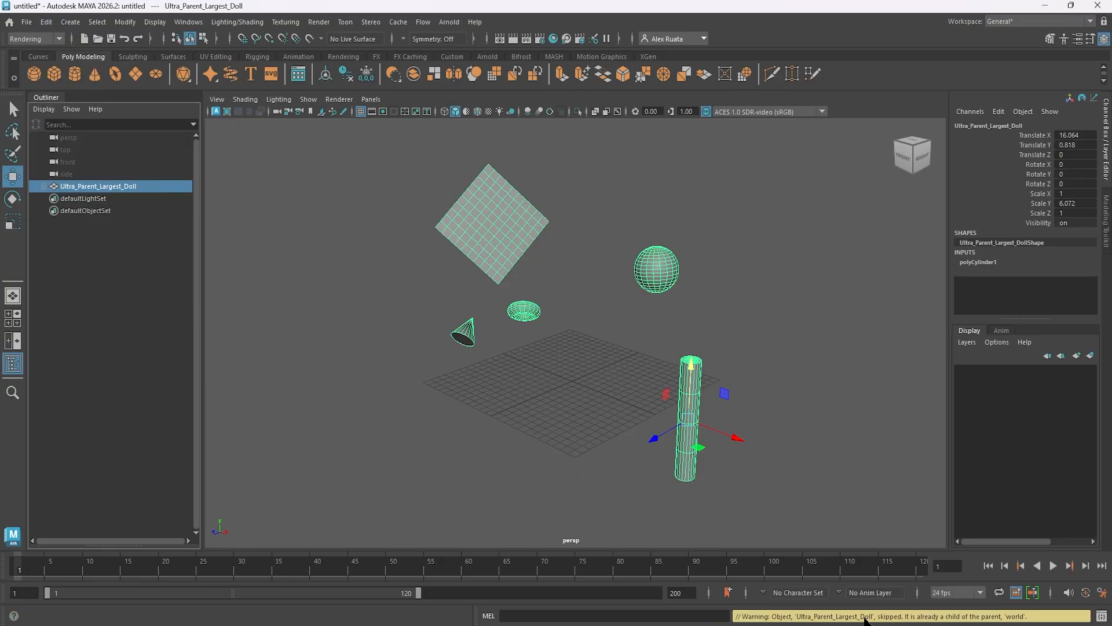
Expand the upper two levels under Ultra_Parent_Largest_Doll to examine the nesting, and collapse them again.
left_click(43, 187)
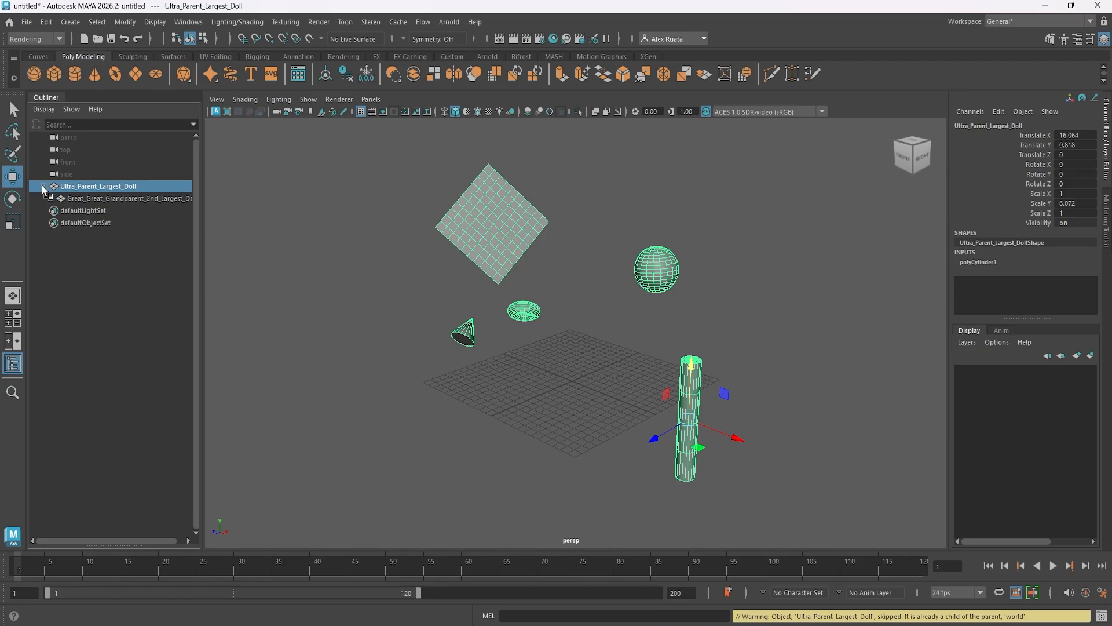
left_click(51, 198)
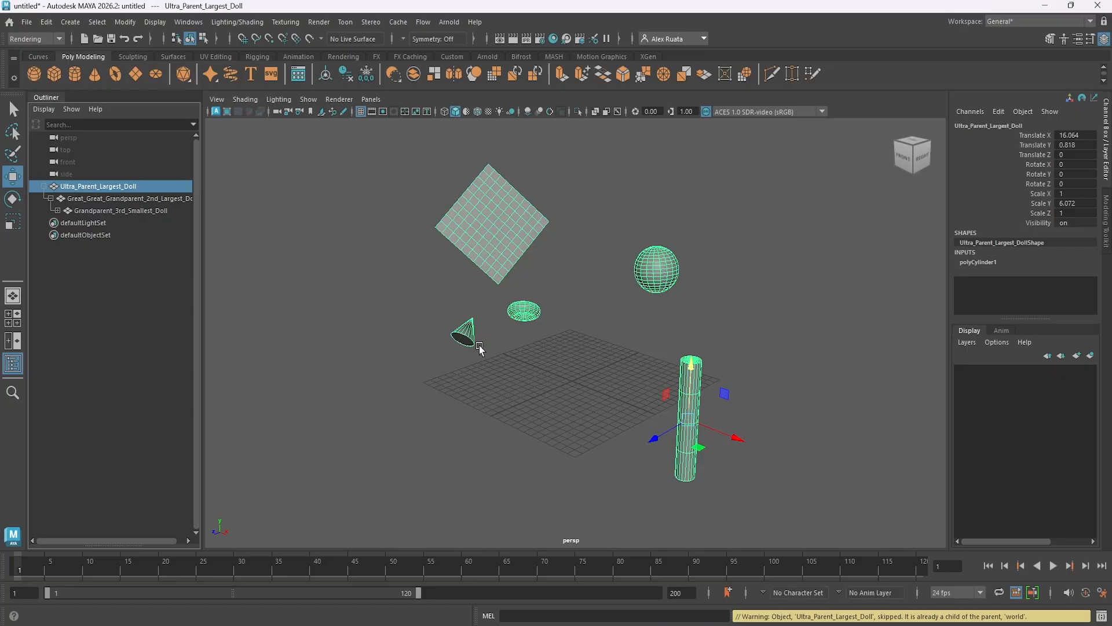
scroll(489, 373, "up", 3)
scroll(478, 362, "down", 3)
mouse_move(384, 203)
left_mouse_down()
mouse_move(658, 432)
mouse_move(345, 276)
left_mouse_up()
left_click(134, 188)
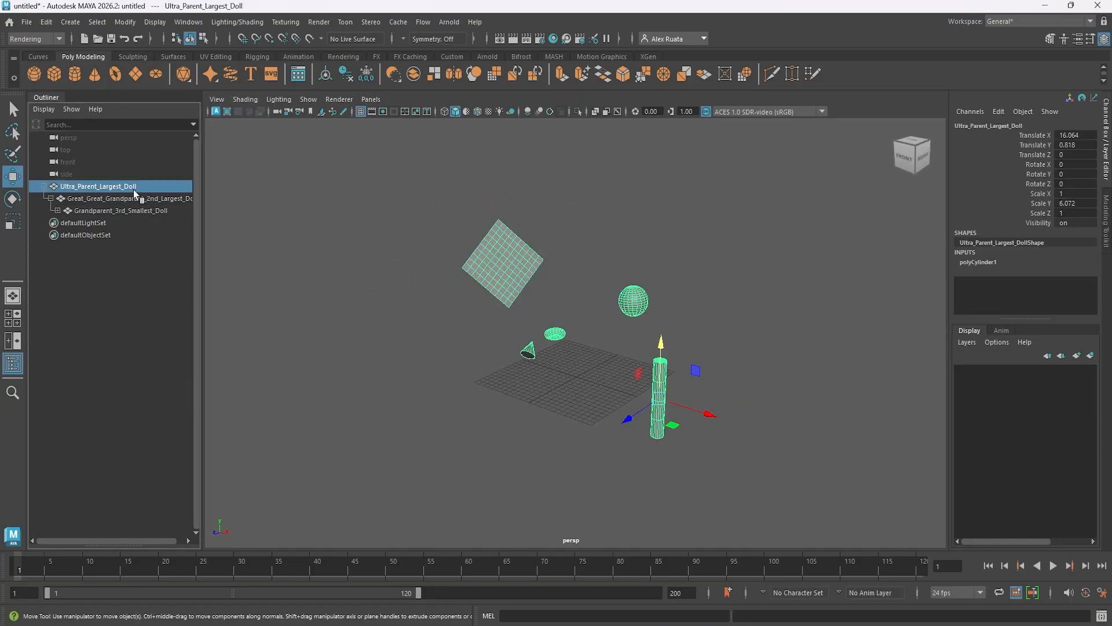
left_click(50, 198)
left_click(44, 186)
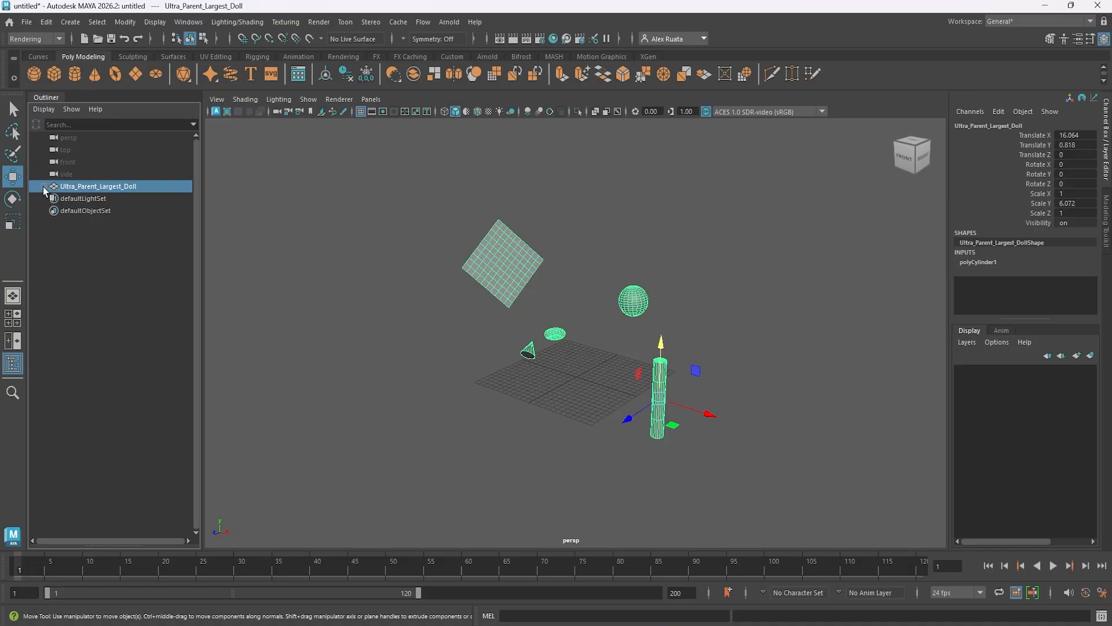
Select all the dolls together in the viewport and unparent them at once.
left_click(421, 246)
left_click_drag(387, 188, 790, 547)
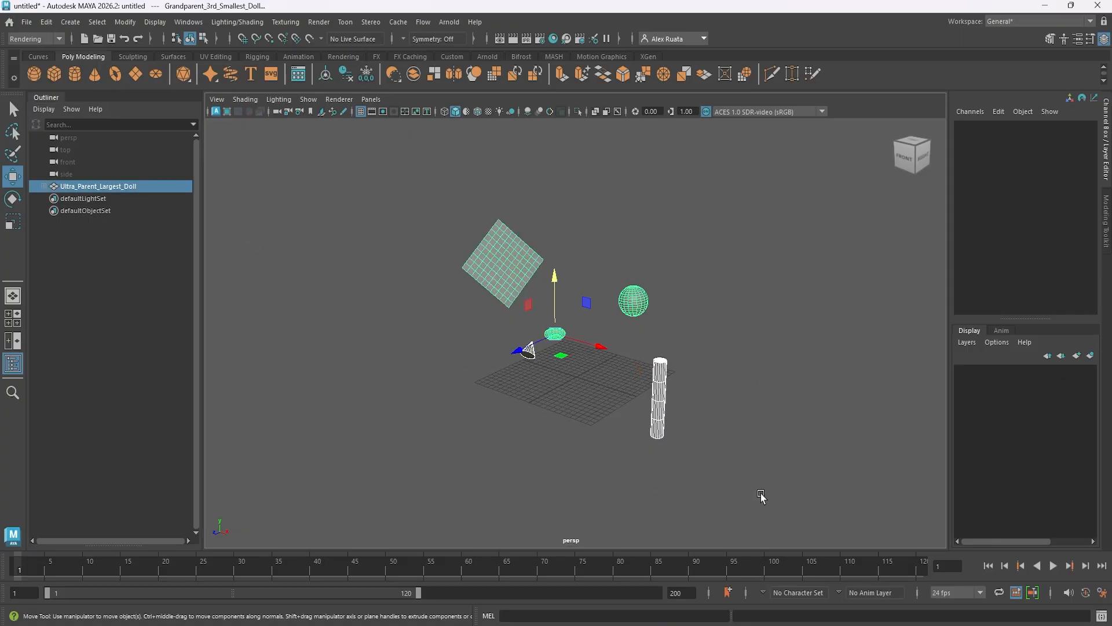
left_click(46, 24)
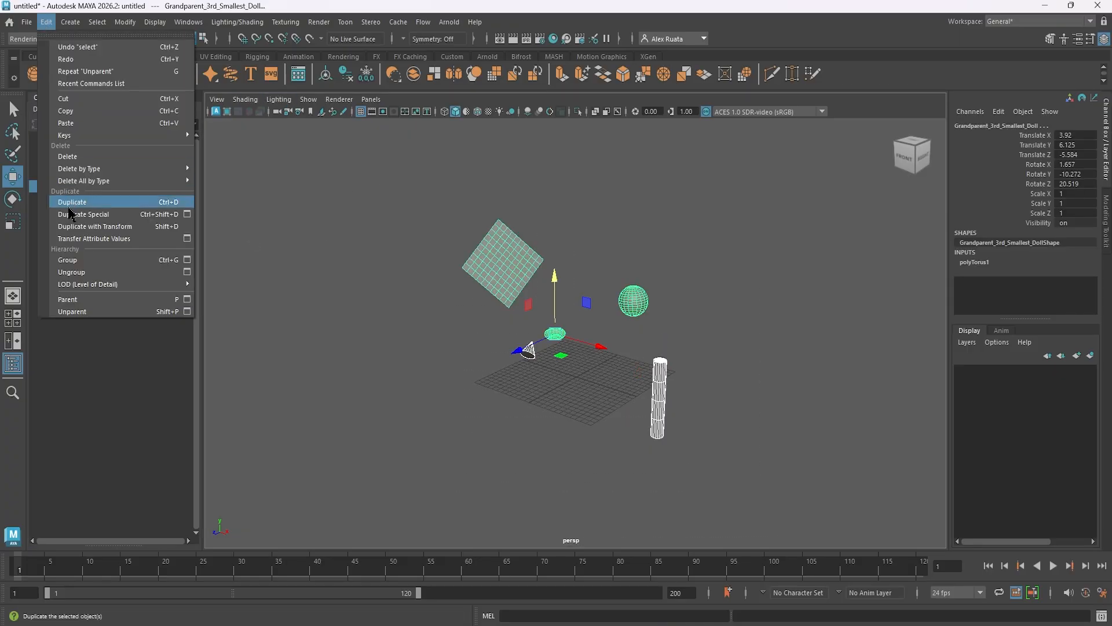
left_click(90, 311)
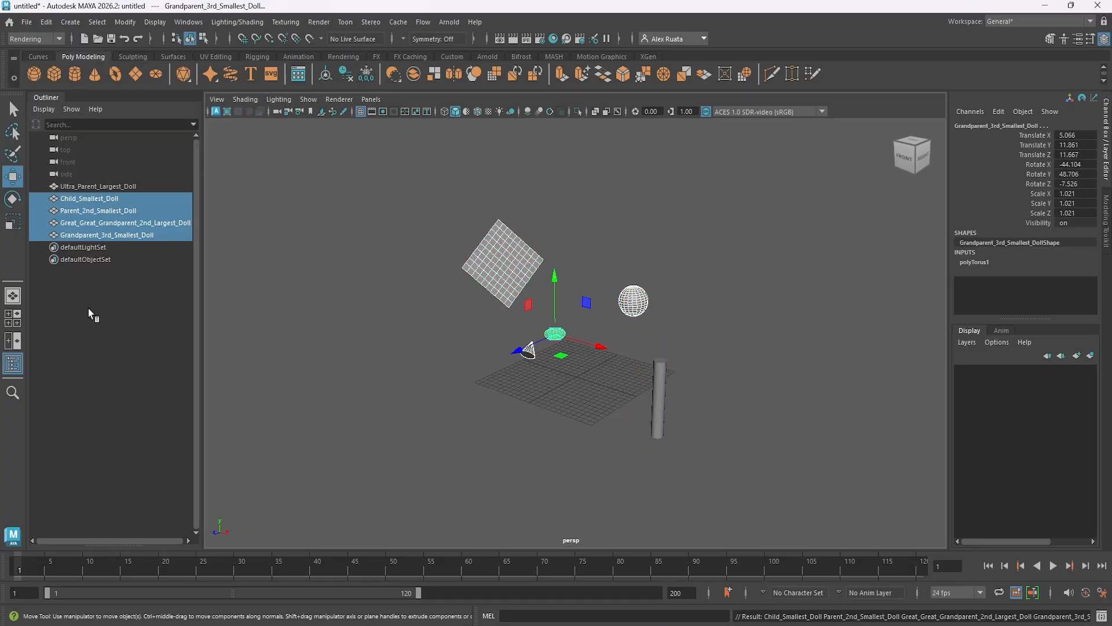
Select the dolls one at a time in the Outliner to check whether each is a separate object.
left_click(103, 185)
left_click(105, 199)
left_click(105, 211)
left_click(107, 224)
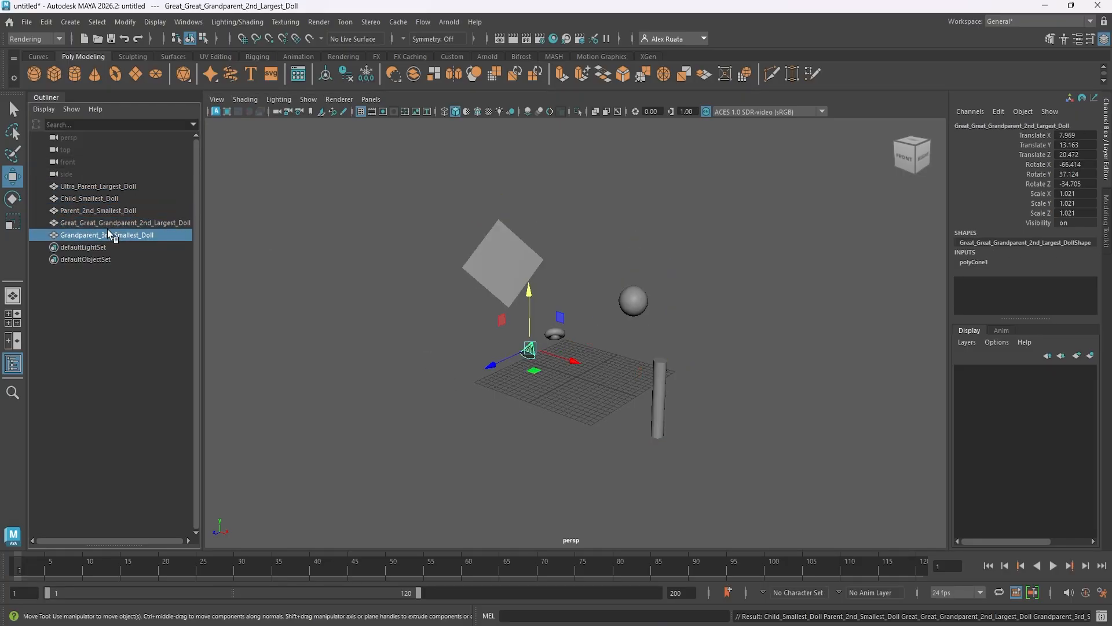
Undo the individual selections and the Unparent of all the dolls.
key("ctrl+z")
key("ctrl+z")
key("ctrl+z")
key("ctrl+z")
key("ctrl+z")
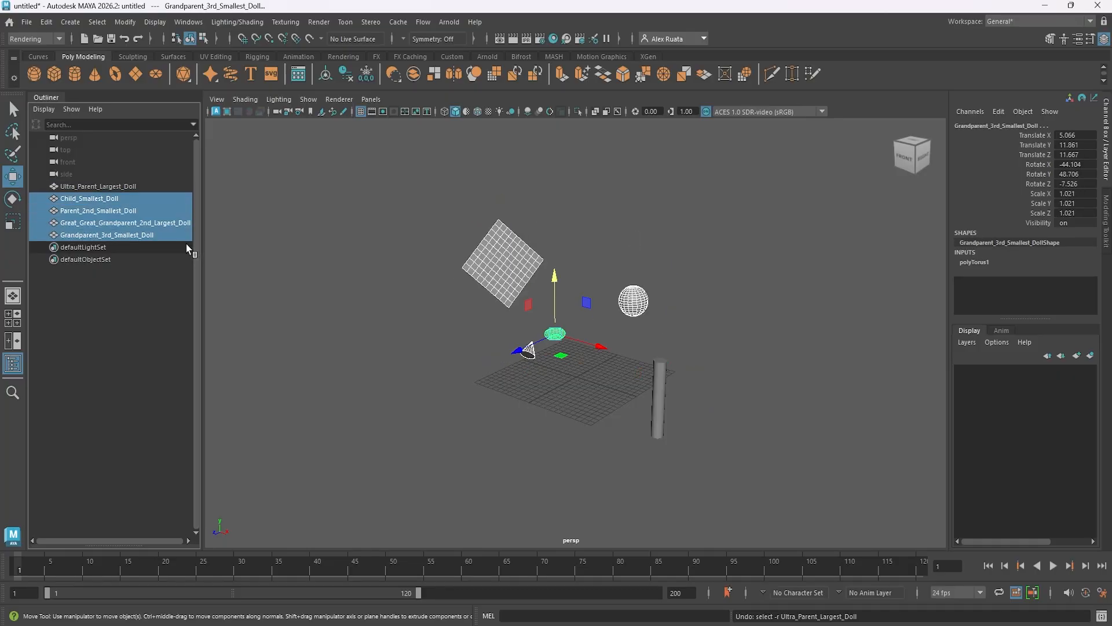
Unparent Great_Great_Grandparent_2nd_Largest_Doll from Ultra_Parent_Largest_Doll using the Unparent command.
left_click(44, 187)
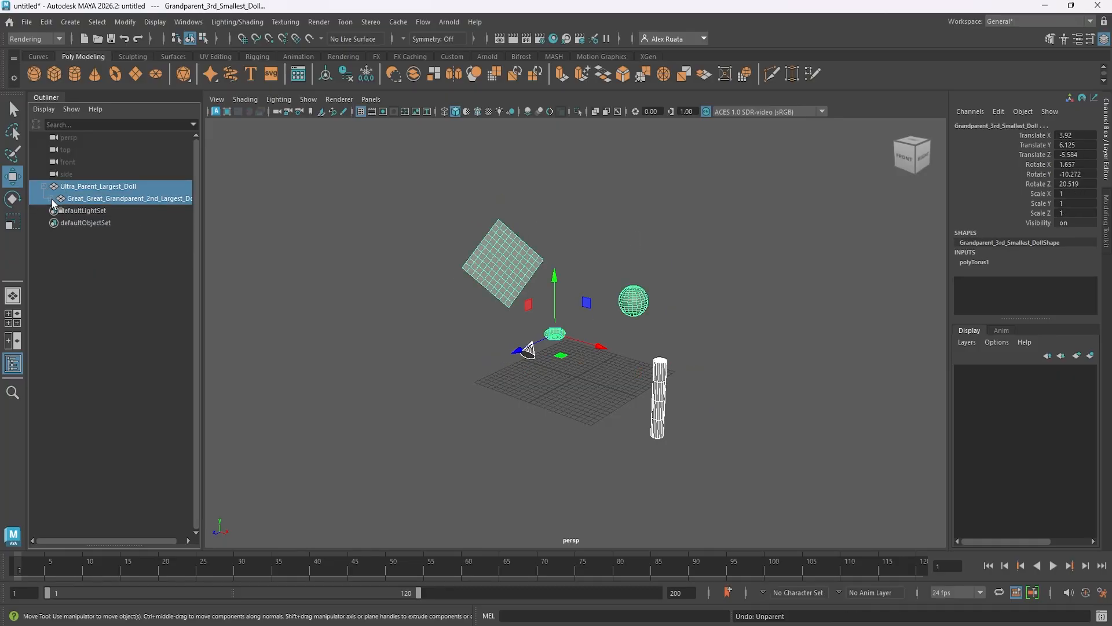
left_click(82, 198)
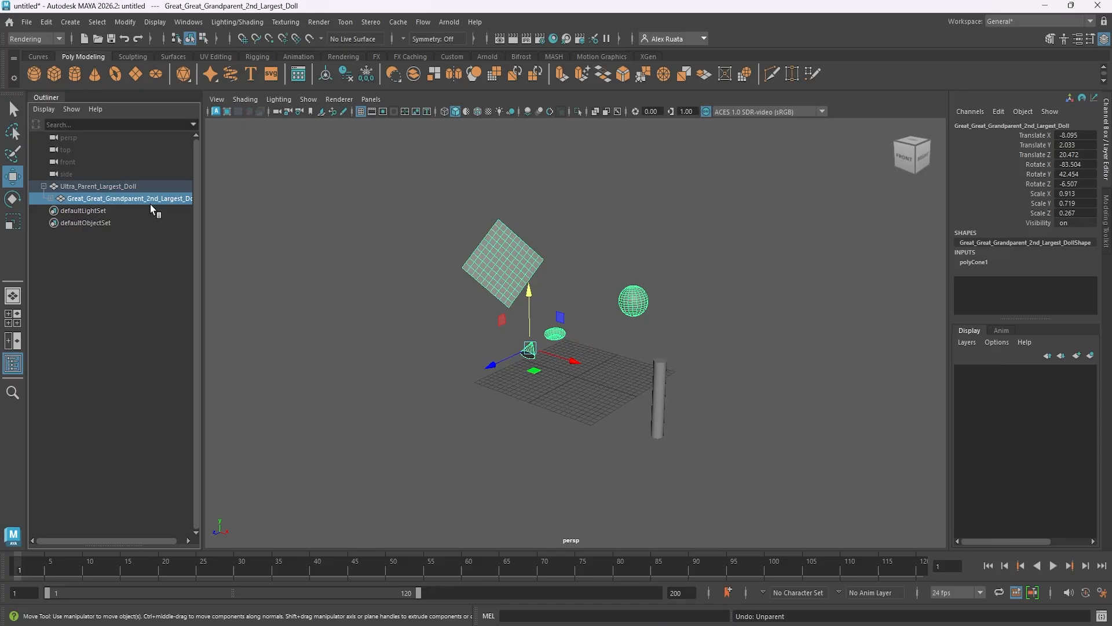
left_click(46, 22)
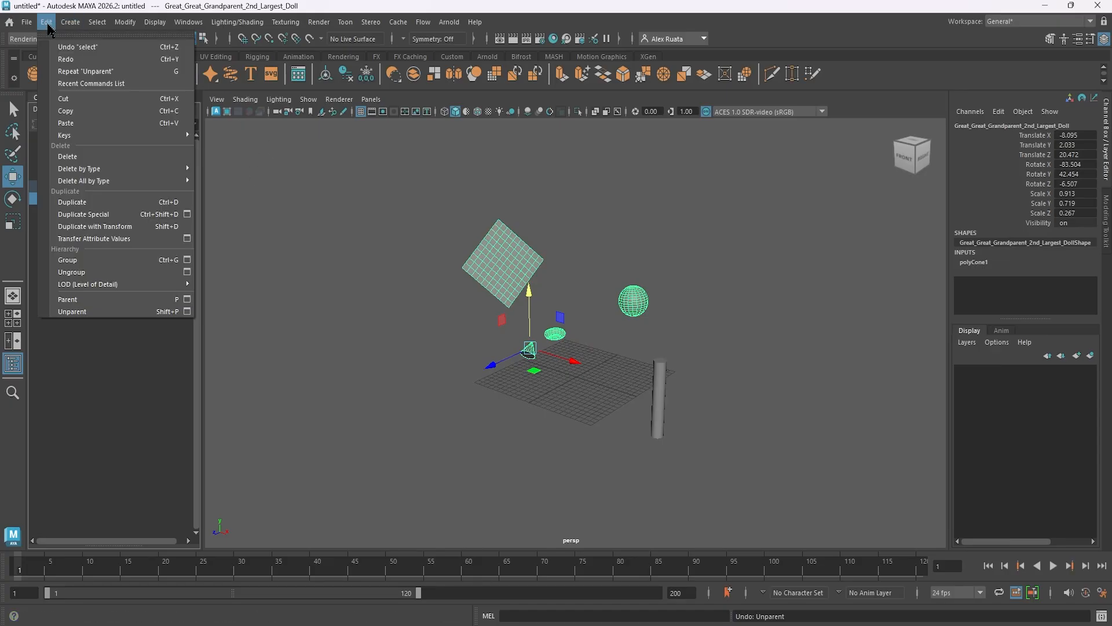
left_click(102, 312)
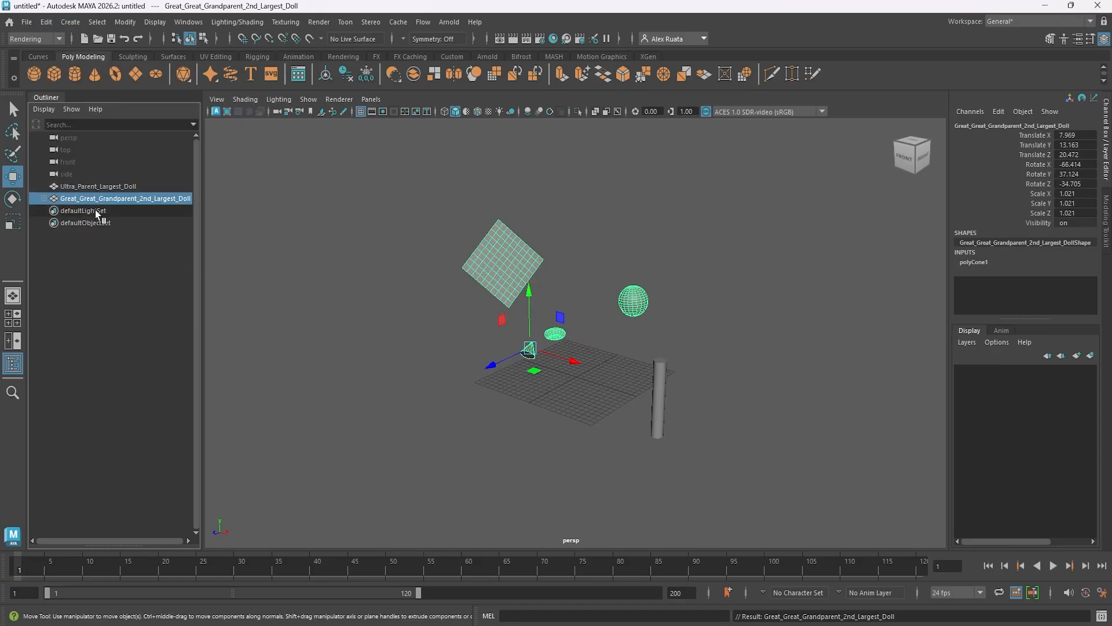
Move Ultra_Parent_Largest_Doll on its own along Z to about -10.9.
left_click_drag(92, 199, 84, 186)
left_click_drag(583, 422, 550, 416, "alt")
mouse_move(622, 351)
left_mouse_down()
mouse_move(638, 377)
mouse_move(622, 358)
left_mouse_up()
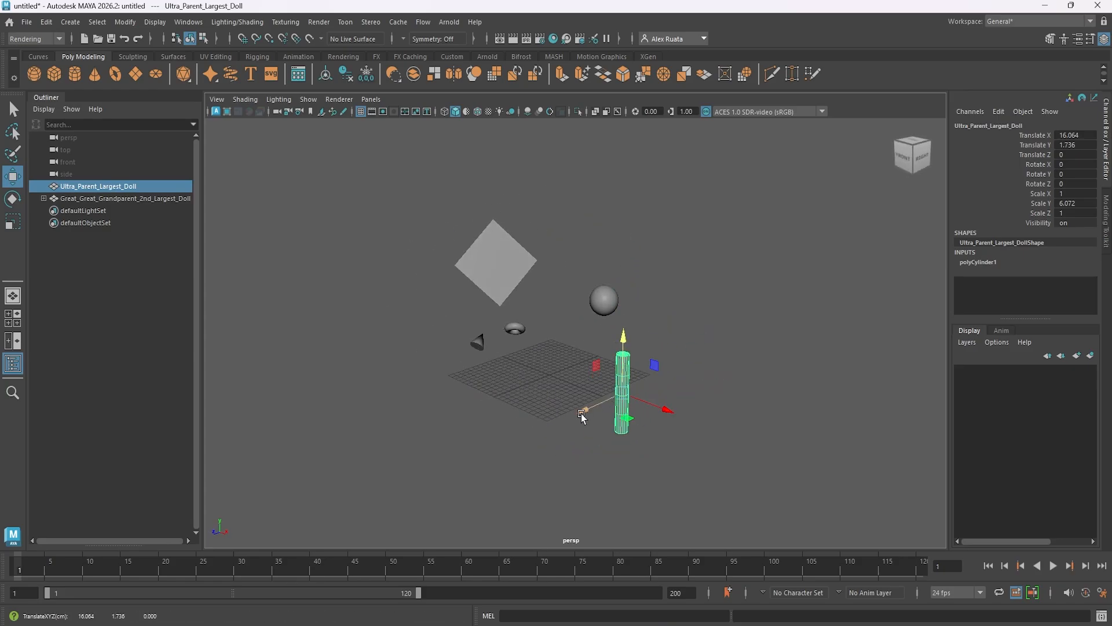
left_click_drag(583, 414, 629, 392)
Move Great_Great_Grandparent_2nd_Largest_Doll with its descendants to about Y 11.9 and Z 16.
left_click(118, 198)
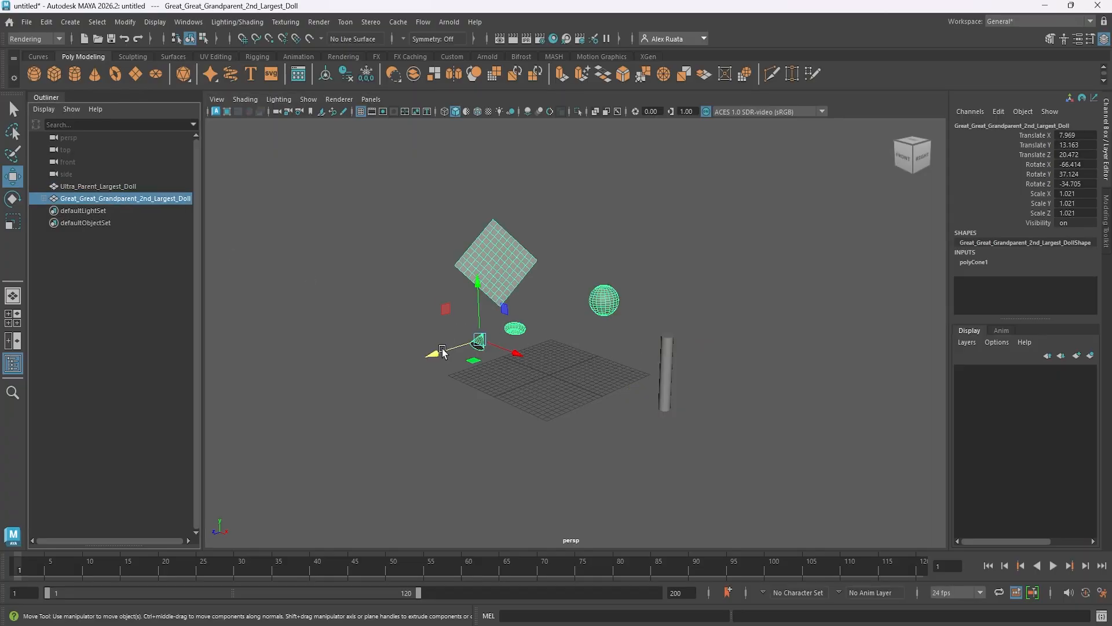
left_click_drag(442, 351, 492, 422)
mouse_move(502, 271)
left_mouse_down()
mouse_move(503, 255)
mouse_move(503, 278)
left_mouse_up()
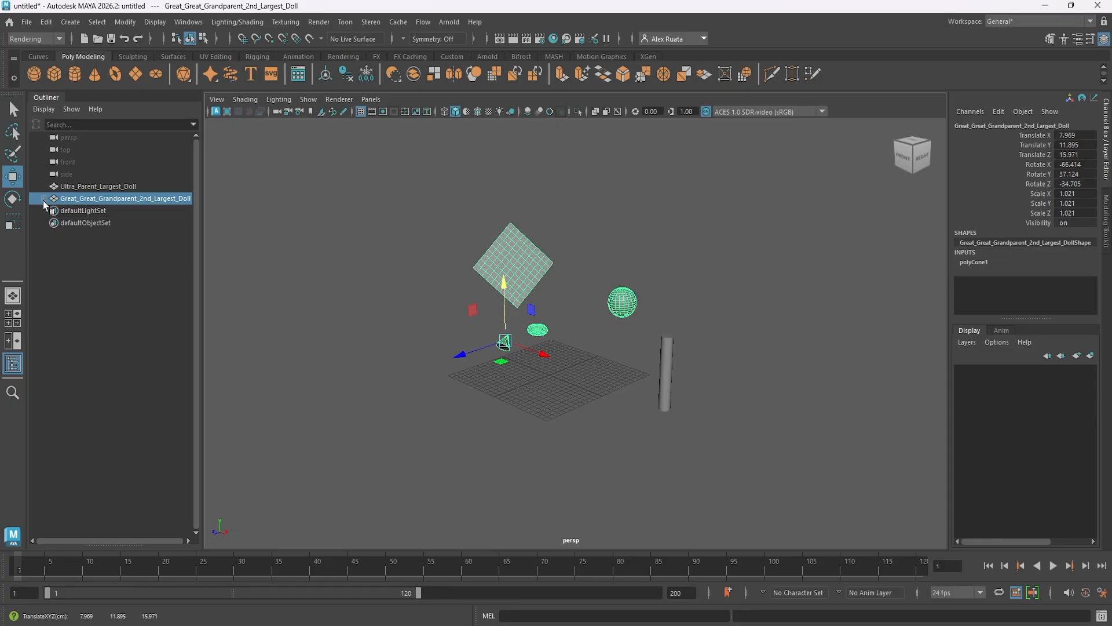
Expand the Great_Great_Grandparent_2nd_Largest_Doll hierarchy and unparent Grandparent_3rd_Smallest_Doll from it.
left_click(44, 198)
left_click(50, 210)
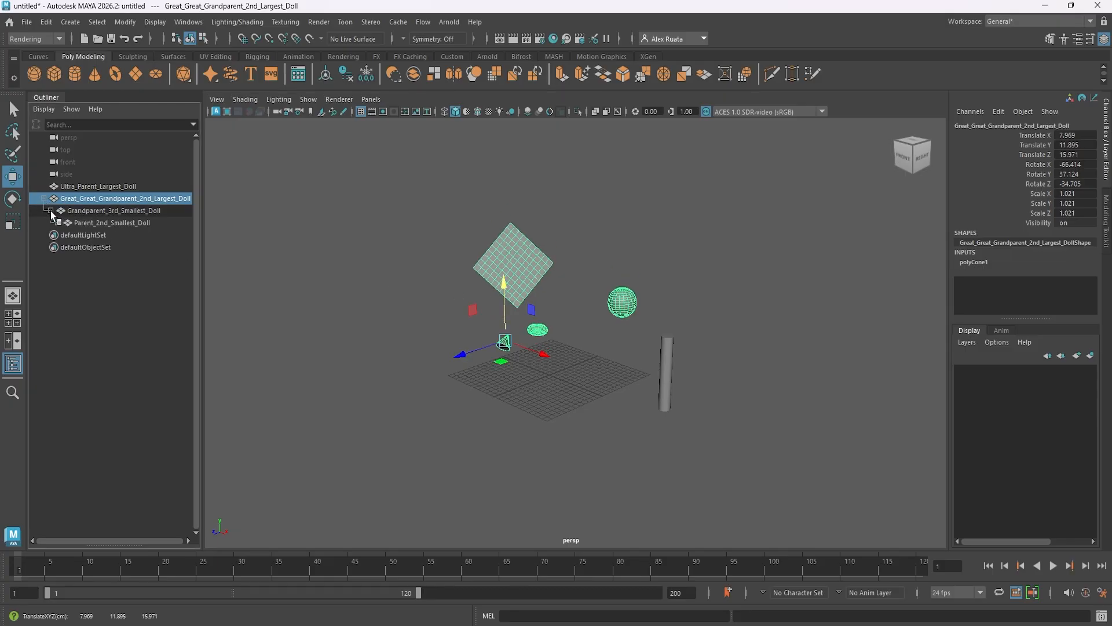
left_click(539, 331)
left_click_drag(464, 327, 486, 359, "alt")
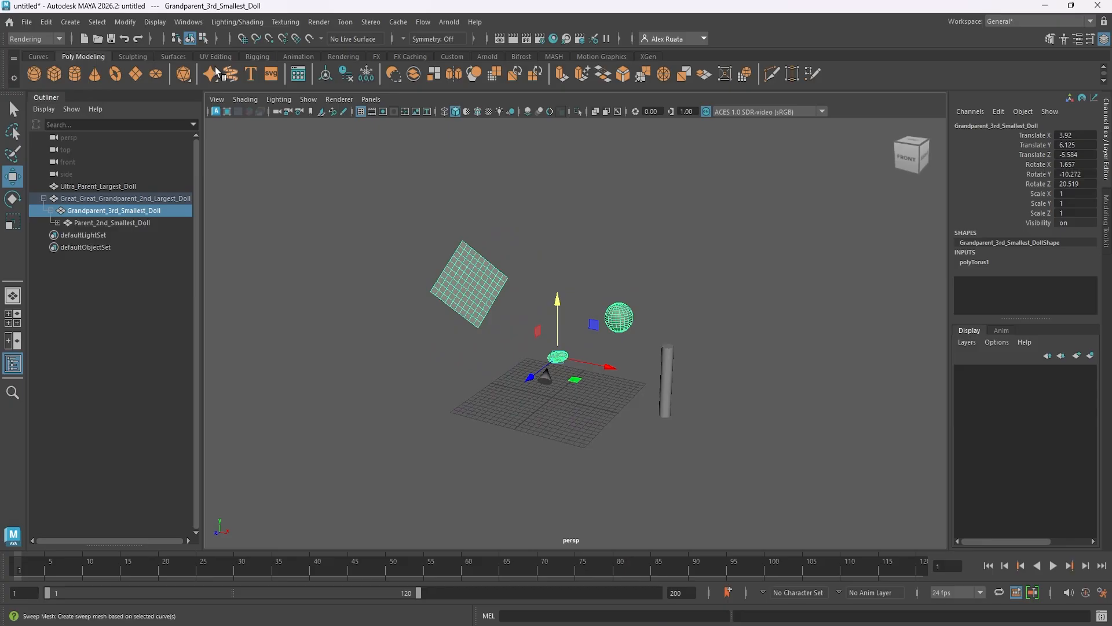
left_click(46, 21)
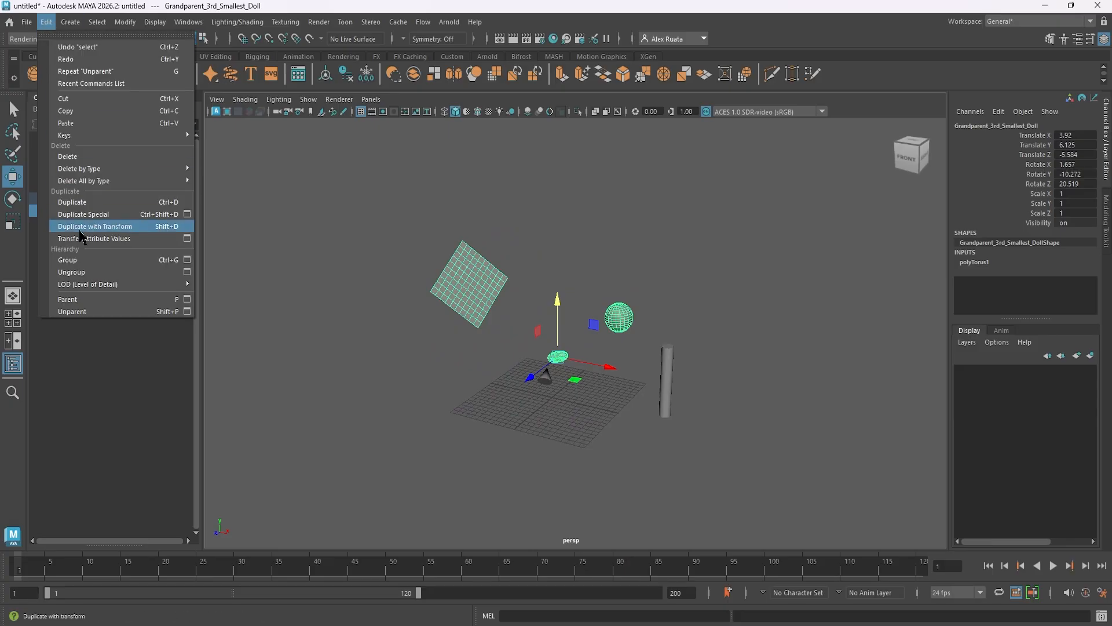
left_click(100, 316)
left_click_drag(487, 400, 521, 392, "alt")
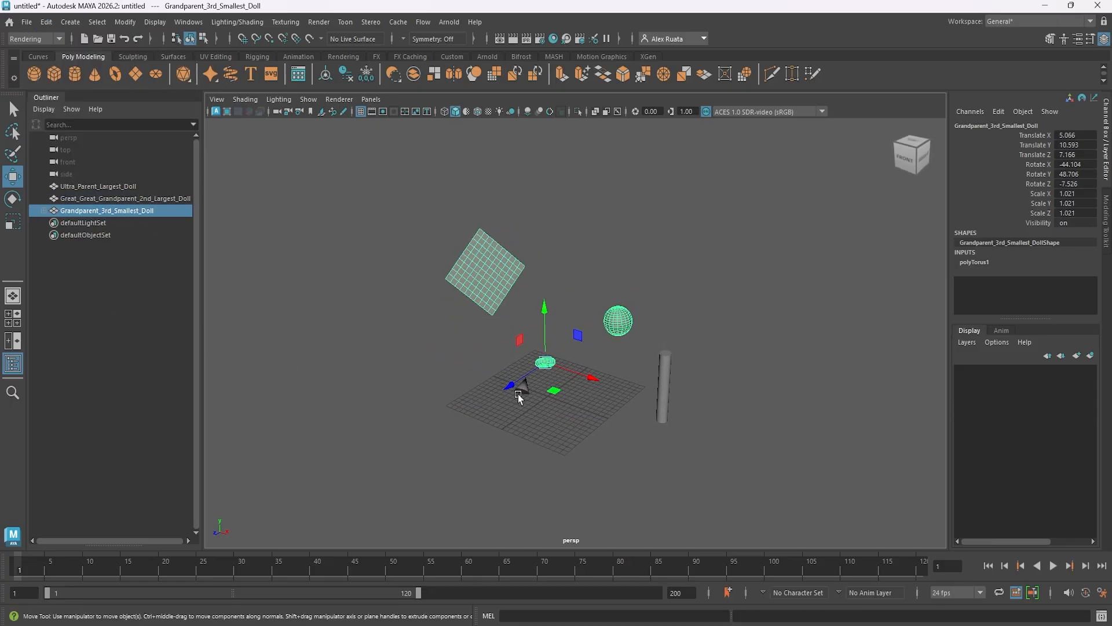
Expand the Grandparent_3rd_Smallest_Doll hierarchy and unparent Parent_2nd_Smallest_Doll from it.
left_click(523, 387)
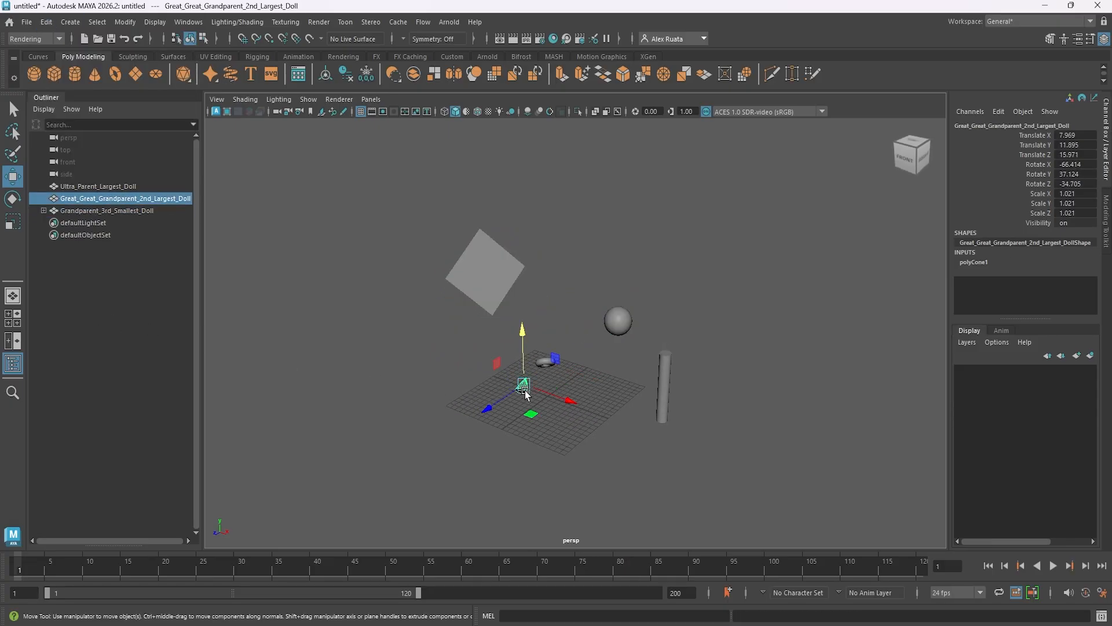
left_click(43, 210)
left_click(50, 223)
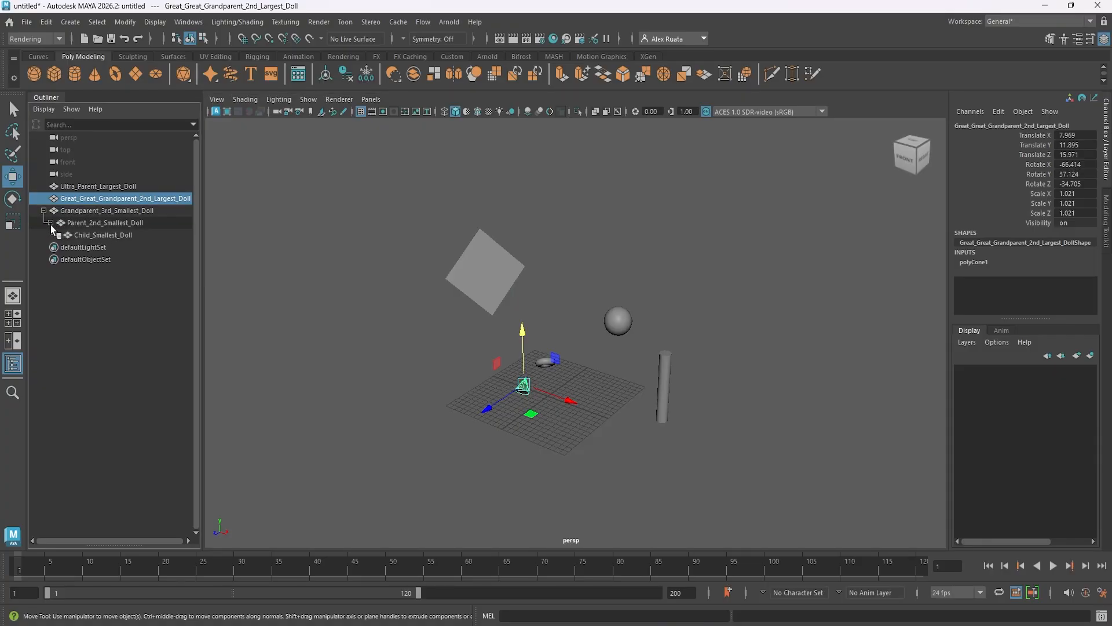
left_click(617, 320)
left_click(490, 285)
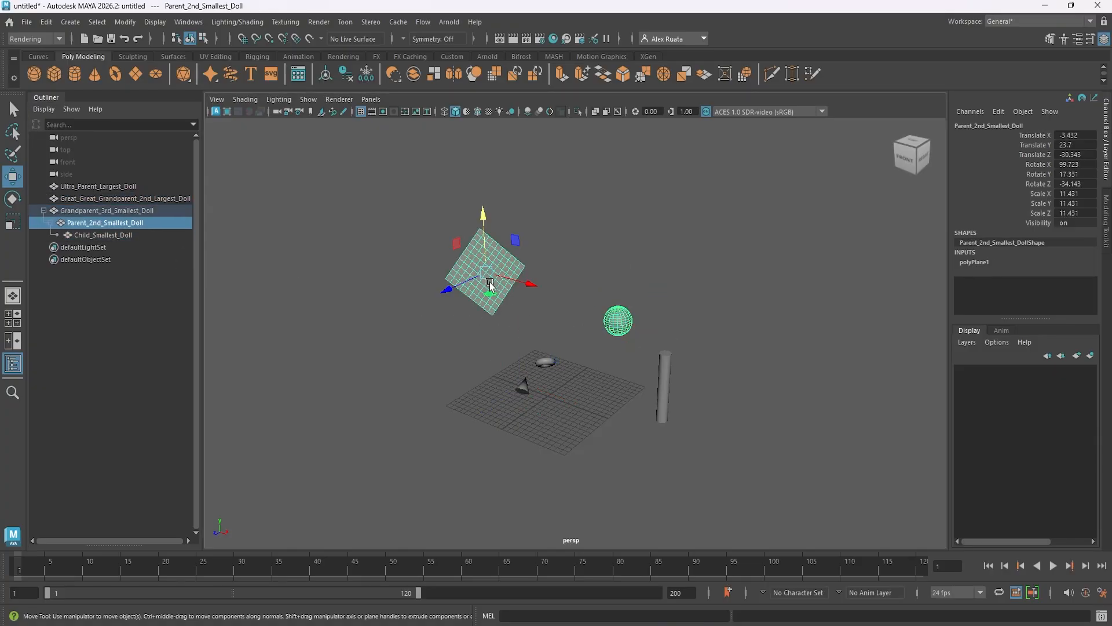
left_click(46, 21)
left_click(77, 313)
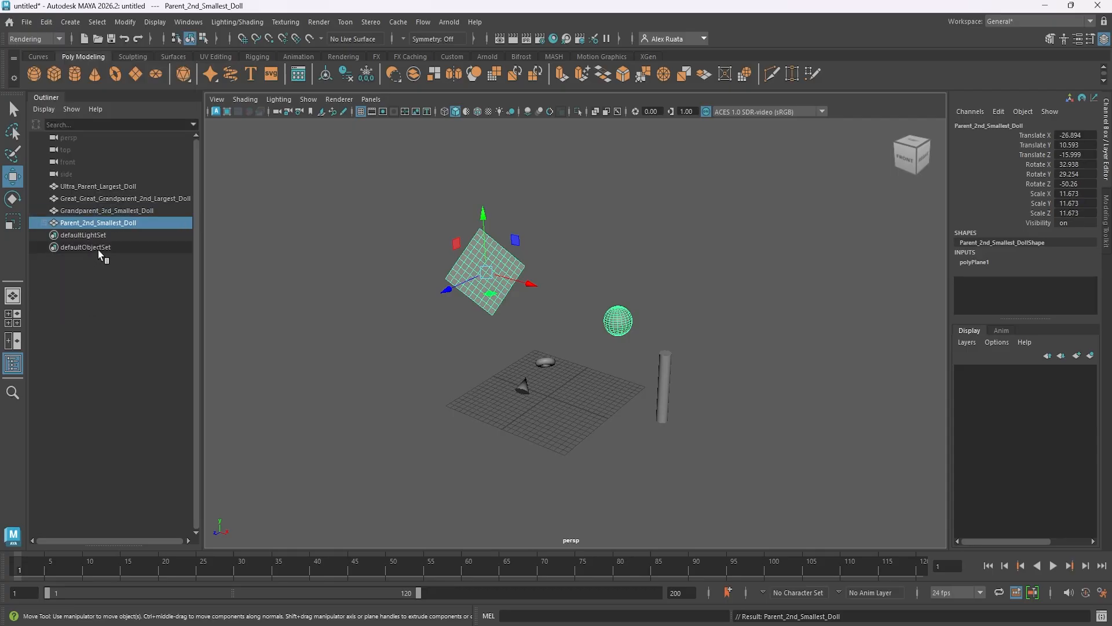
Raise Grandparent_3rd_Smallest_Doll on its own to about Y 11.3.
left_click(120, 211)
left_click_drag(464, 331, 431, 331, "alt")
mouse_move(512, 301)
left_mouse_down()
mouse_move(513, 328)
mouse_move(512, 182)
mouse_move(514, 300)
mouse_move(524, 294)
left_mouse_up()
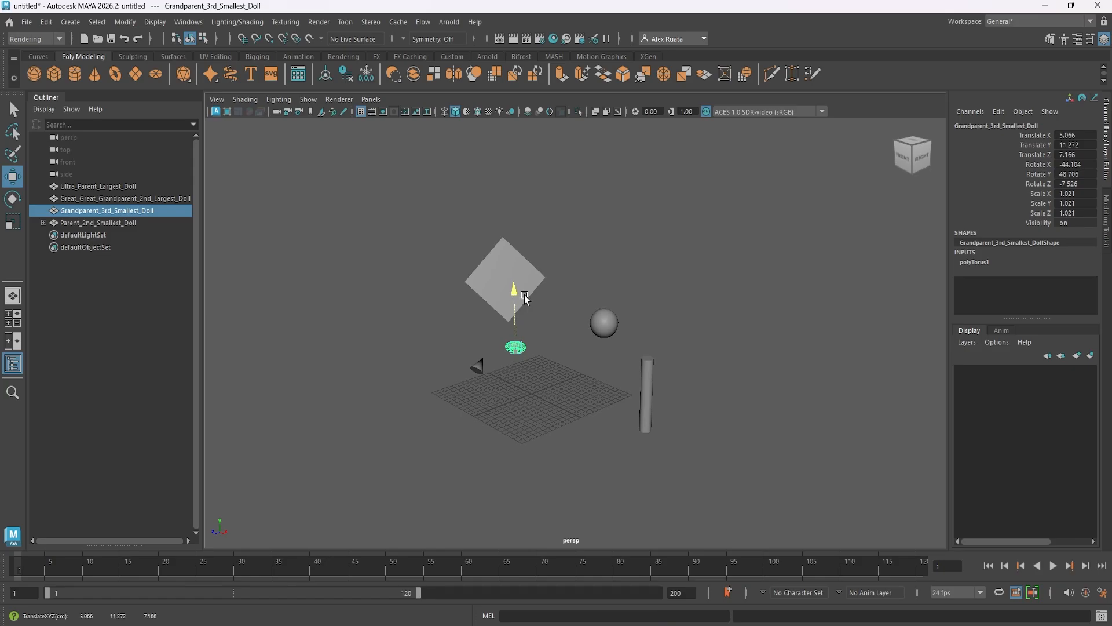
Unparent Child_Smallest_Doll from Parent_2nd_Smallest_Doll, and select the former parent to check their separation.
left_click(42, 224)
left_click(592, 328)
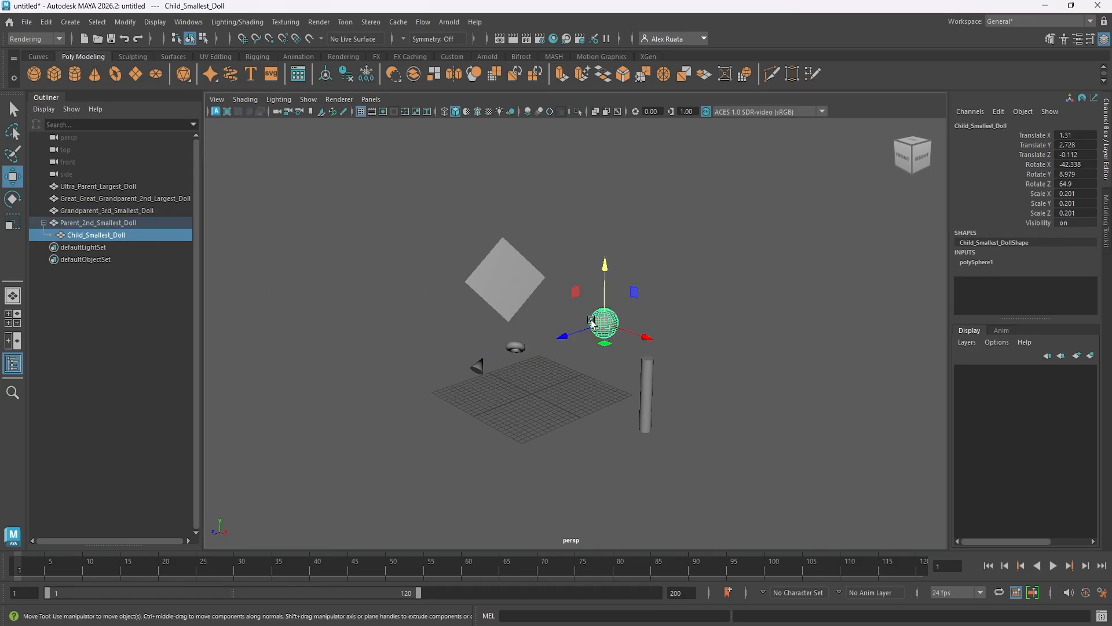
left_click(47, 23)
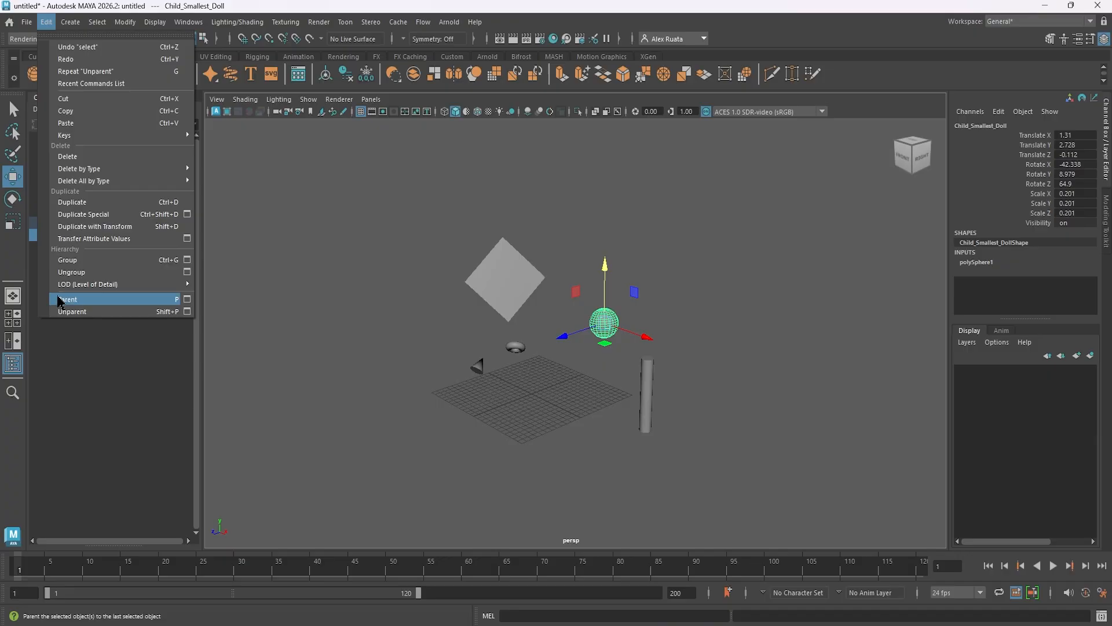
left_click(70, 311)
left_click(491, 314)
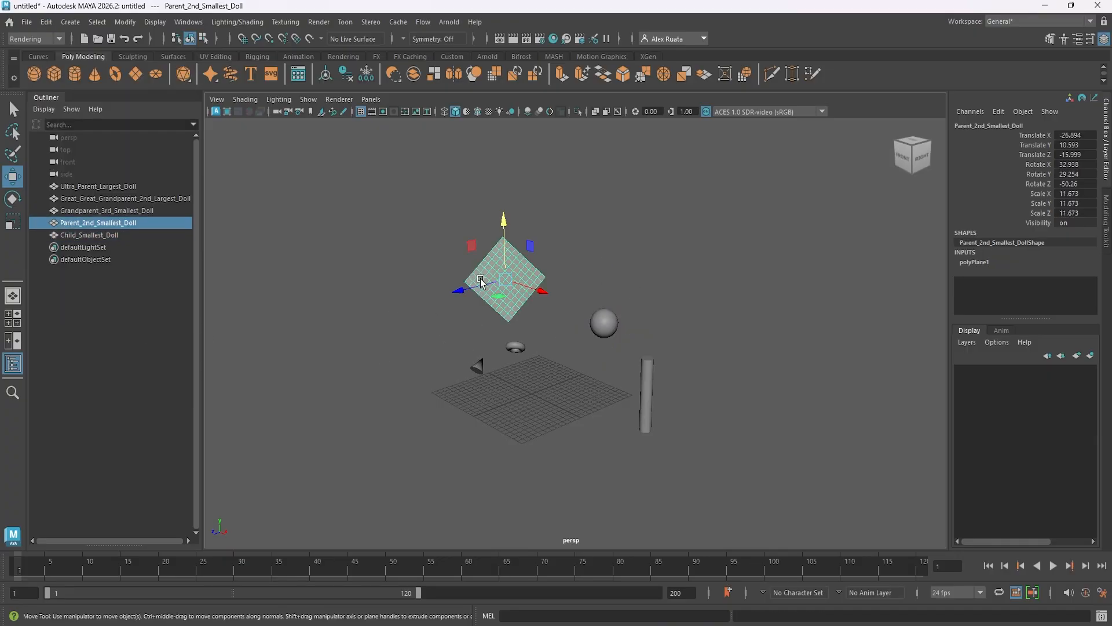
left_click_drag(491, 314, 452, 315, "alt")
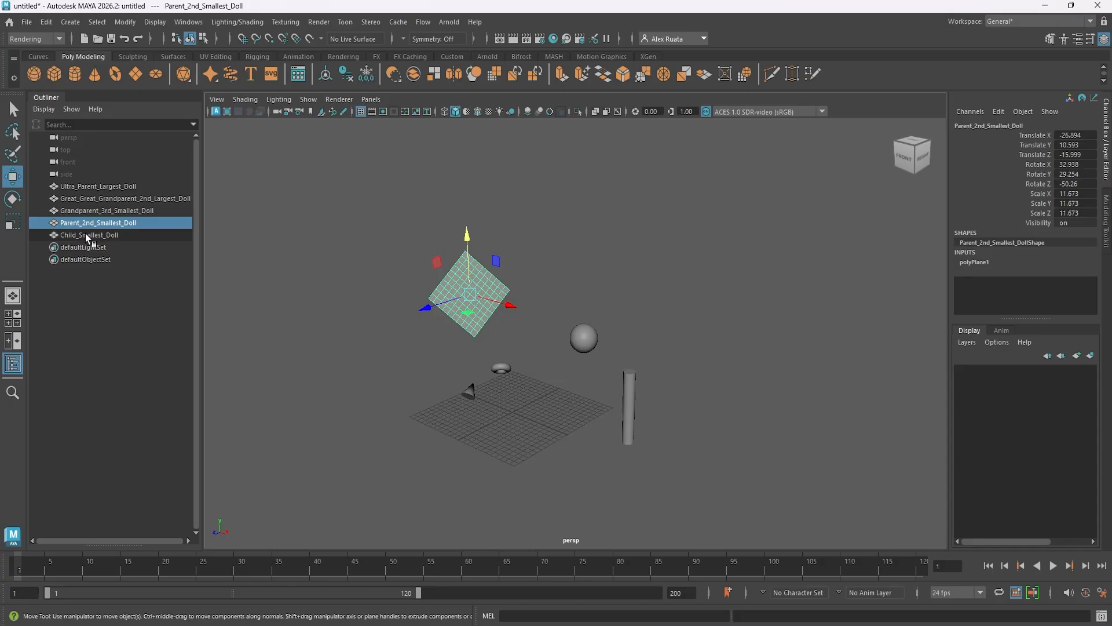
Reparent the dolls in the Outliner by nesting each one under the next larger doll, ending with Ultra_Parent_Largest_Doll.
left_click_drag(86, 237, 91, 202)
left_click(92, 211)
middle_click_drag(86, 200, 92, 188)
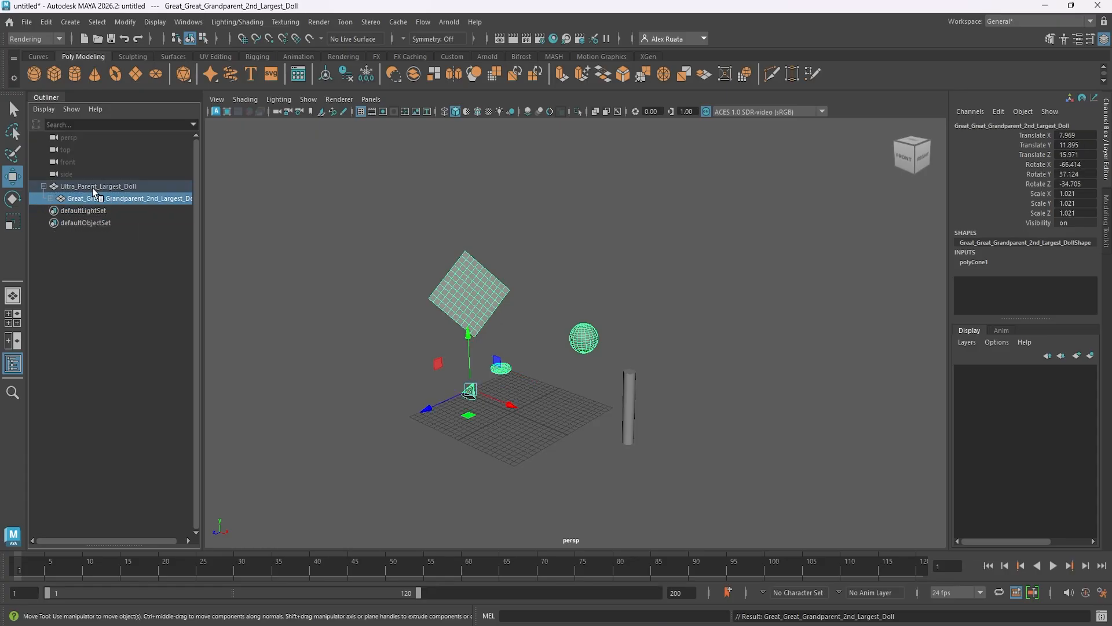
Select Ultra_Parent_Largest_Doll and expand every level of its hierarchy down to Child_Smallest_Doll to examine the nesting.
left_click(82, 188)
left_click(44, 186)
left_click_drag(481, 347, 468, 349, "alt")
left_click(44, 186)
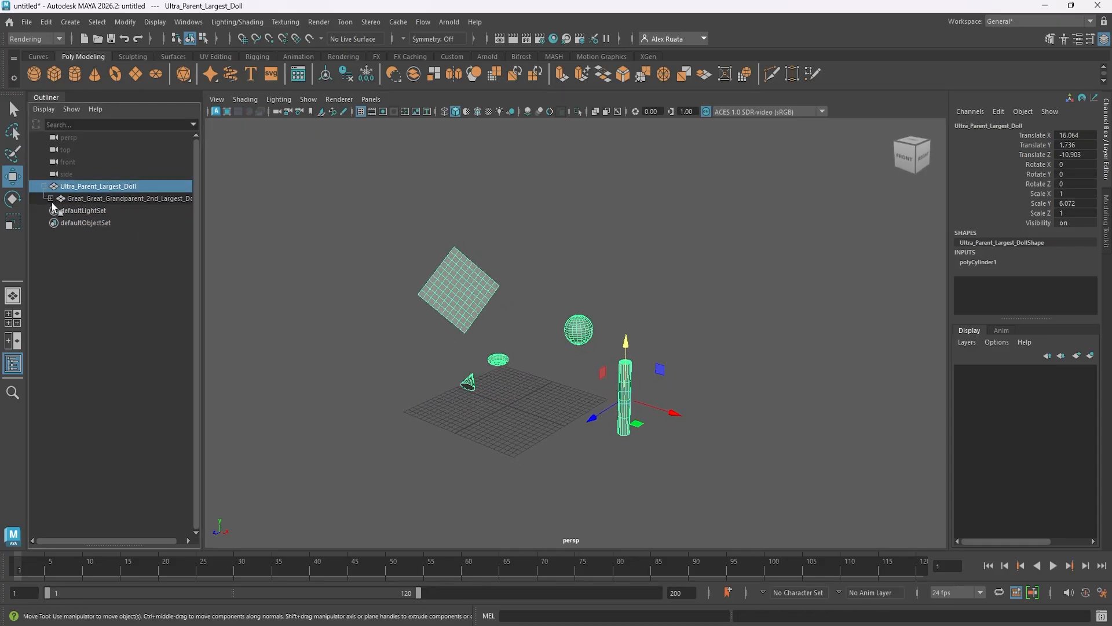
left_click(51, 198)
left_click(58, 210)
left_click(65, 223)
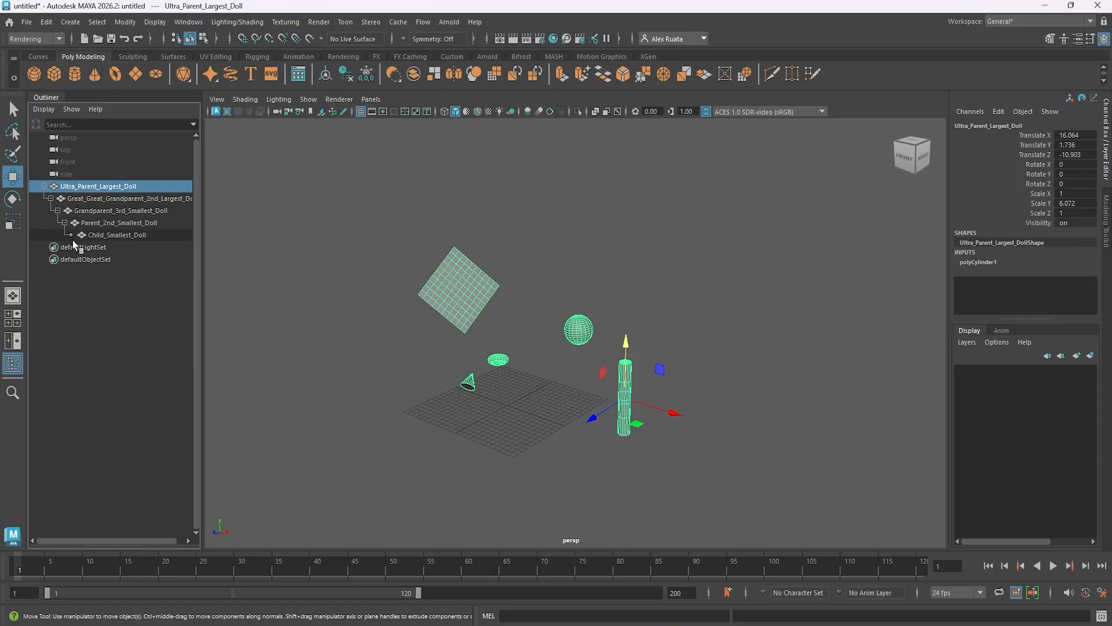
Unparent Great_Great_Grandparent_2nd_Largest_Doll within the Outliner by placing it above Ultra_Parent_Largest_Doll, and select the latter to check their separation.
left_click(93, 200)
left_click_drag(91, 204, 98, 179)
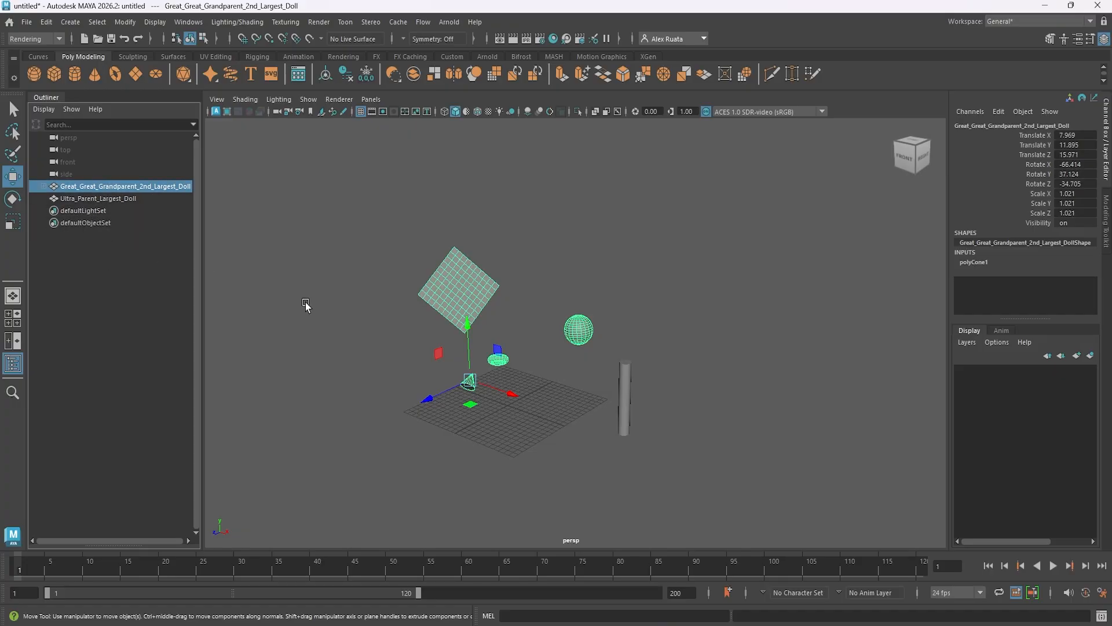
left_click_drag(306, 306, 78, 212)
left_click(87, 199)
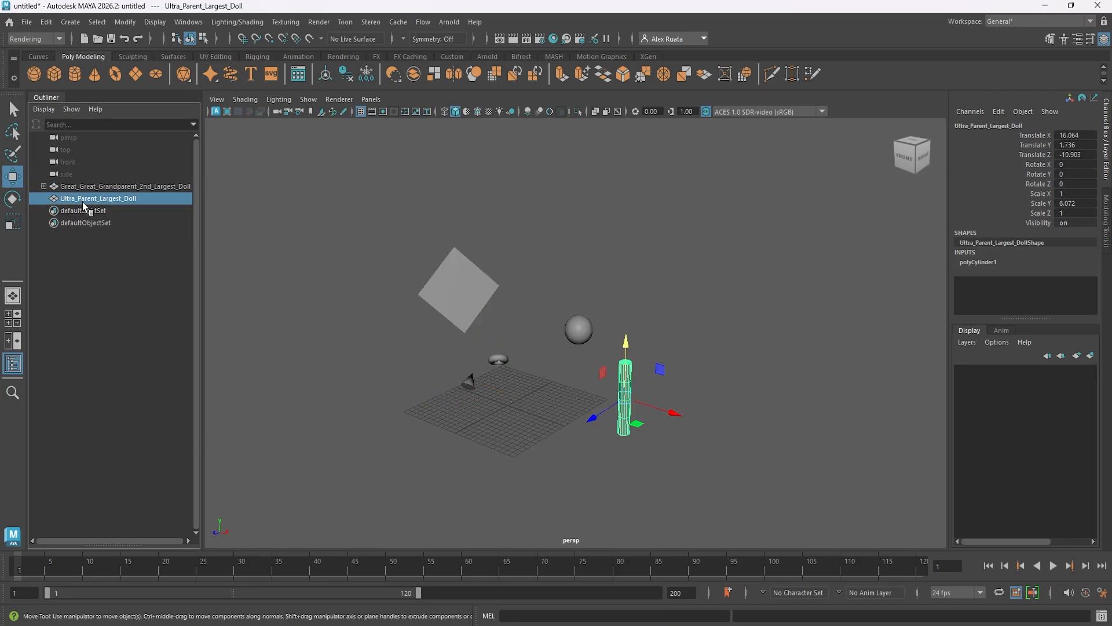
left_click_drag(442, 339, 444, 346, "alt")
Expand the Great_Great_Grandparent_2nd_Largest_Doll hierarchy and pull Parent_2nd_Smallest_Doll out to the top level of the Outliner.
left_click(43, 186)
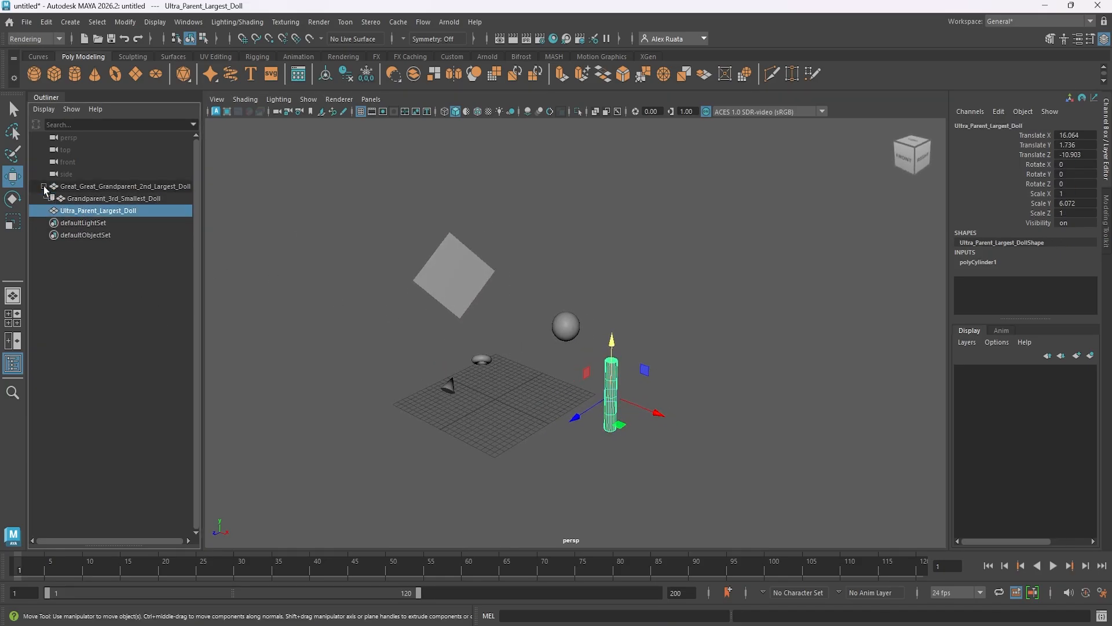
left_click(51, 198)
left_click(57, 210)
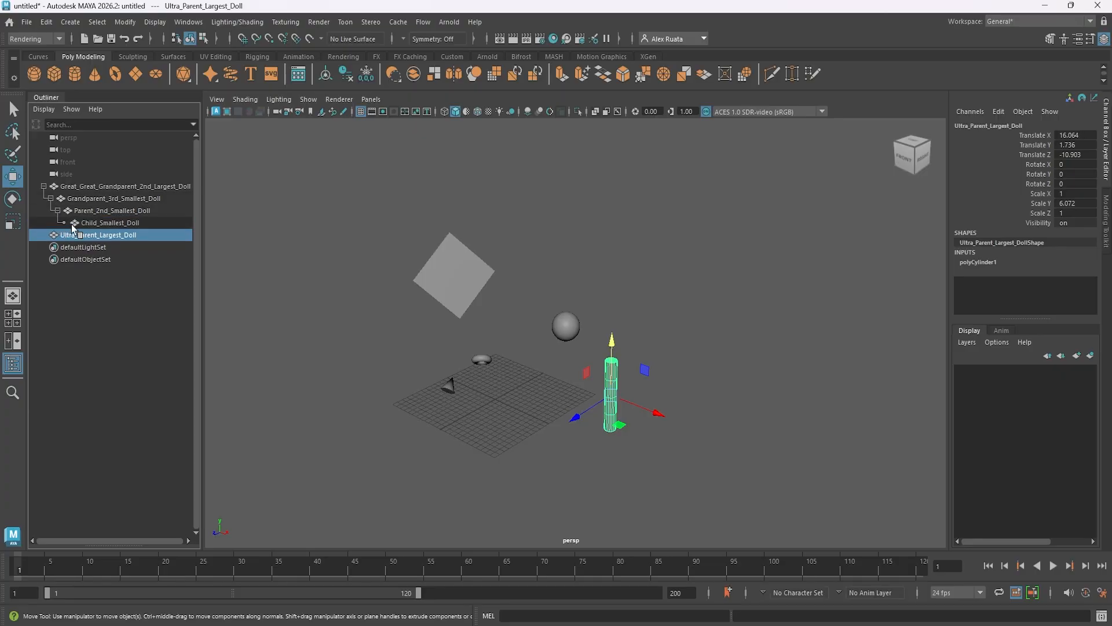
left_click(105, 212)
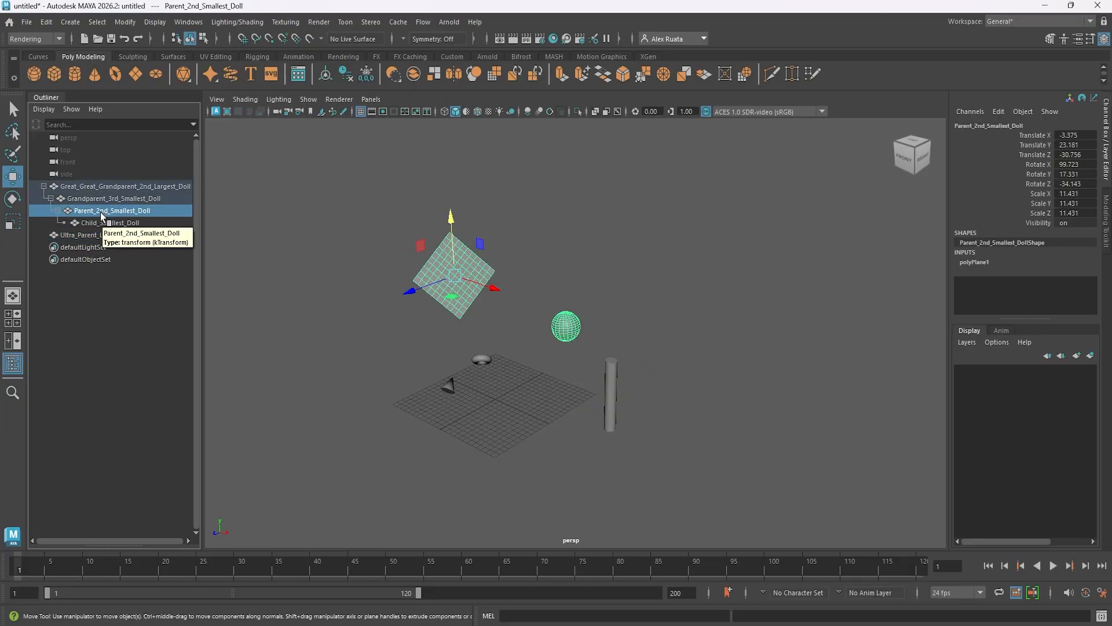
mouse_move(106, 217)
left_mouse_down()
mouse_move(87, 182)
mouse_move(87, 200)
mouse_move(58, 215)
mouse_move(48, 202)
mouse_move(55, 221)
mouse_move(81, 194)
mouse_move(99, 200)
left_mouse_up()
left_click(44, 198)
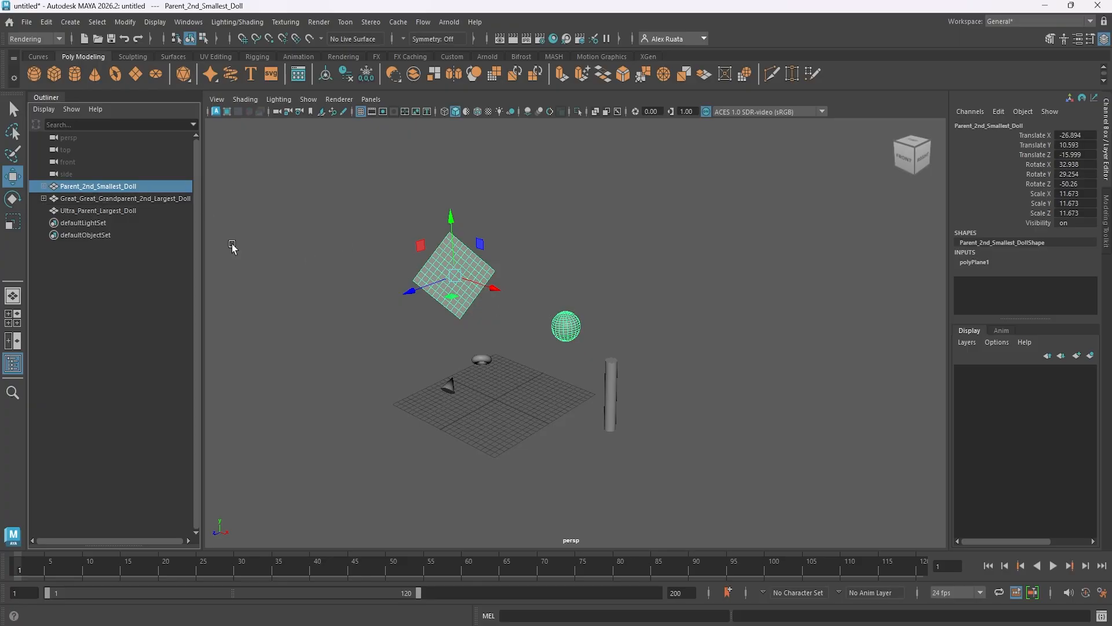
Select Great_Great_Grandparent_2nd_Largest_Doll and Parent_2nd_Smallest_Doll in turn to check which dolls belong to each hierarchy.
left_click(116, 198)
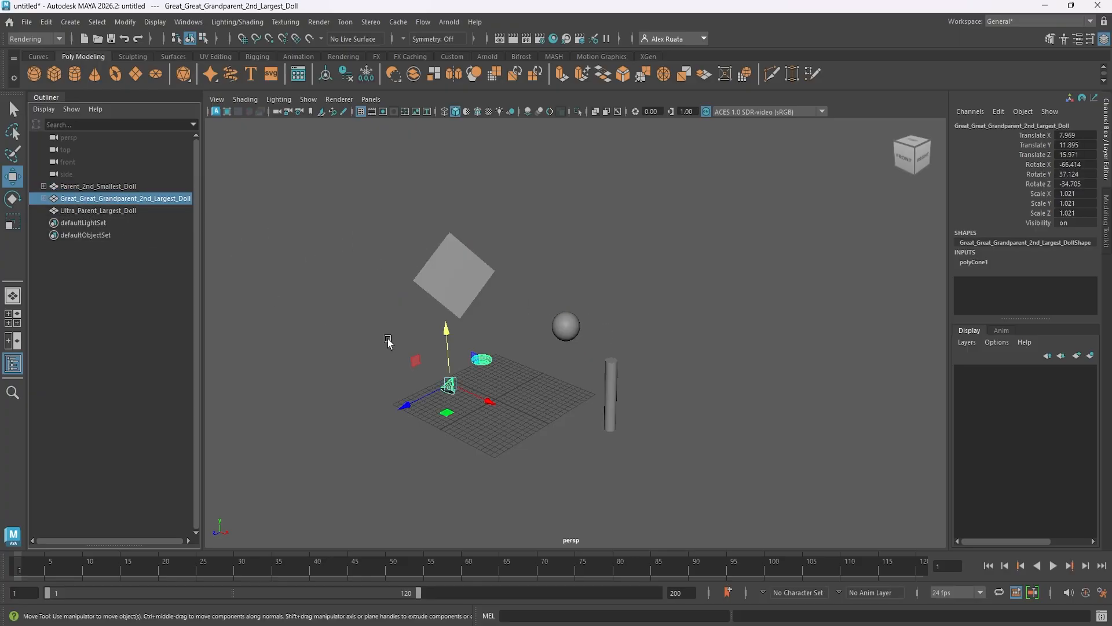
middle_click_drag(390, 342, 438, 342, "alt")
left_click_drag(438, 343, 461, 355, "alt")
left_click(113, 187)
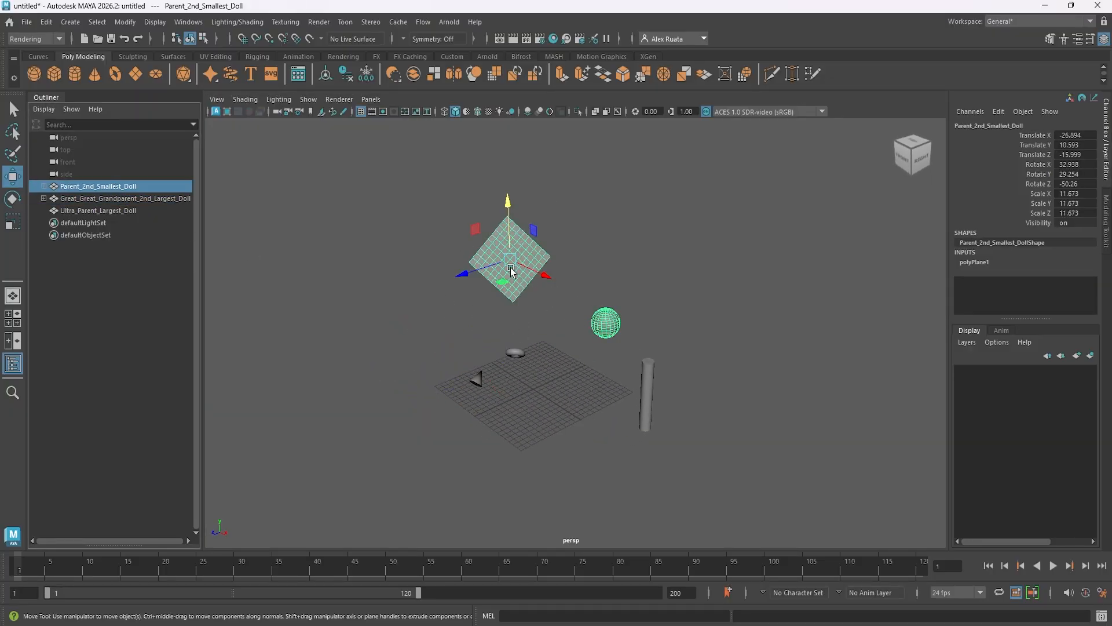
left_click(103, 194)
left_click_drag(418, 331, 453, 364, "alt")
Pull Grandparent_3rd_Smallest_Doll and Child_Smallest_Doll out of their parents to the top level of the Outliner.
left_click(43, 198)
left_click(79, 210)
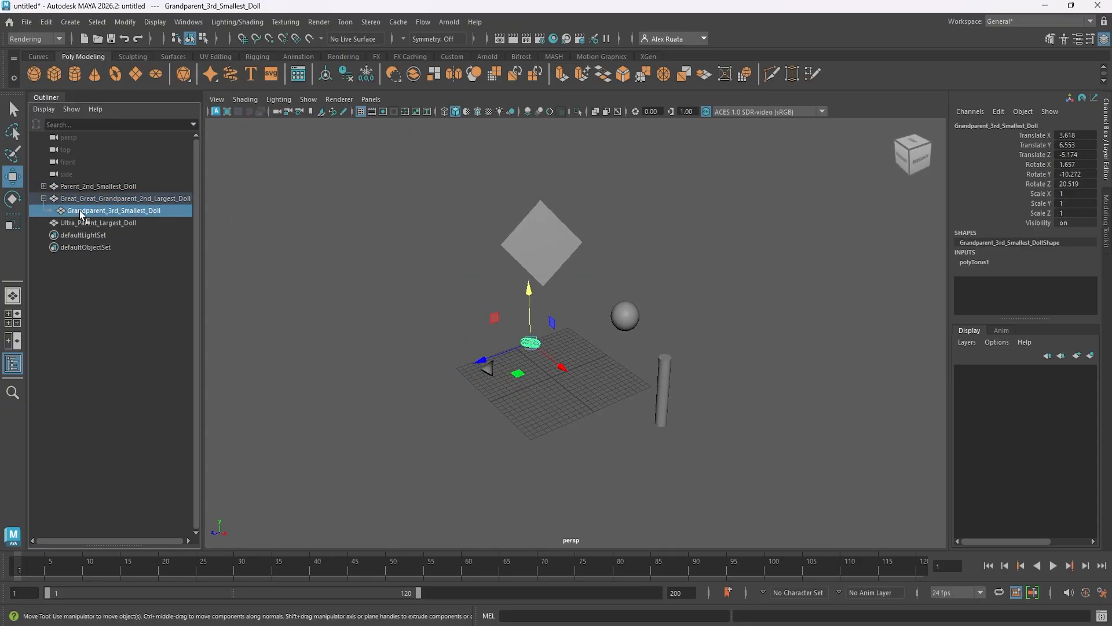
left_click(85, 200)
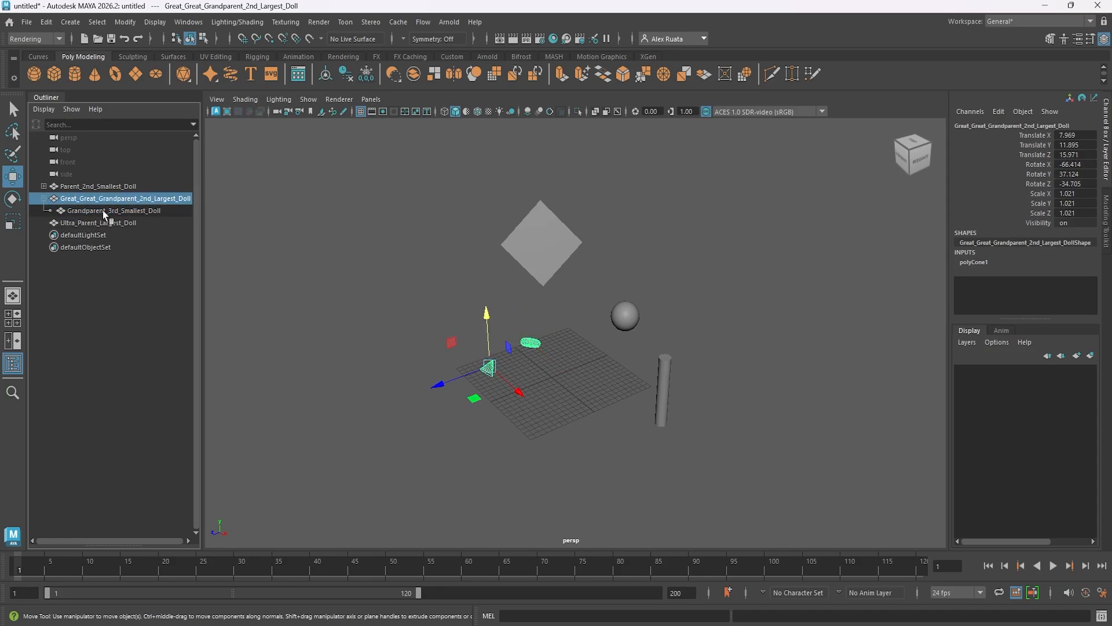
left_click(105, 212)
middle_click_drag(114, 198, 89, 183)
left_click(82, 199)
mouse_move(443, 303)
left_mouse_down("alt")
mouse_move(428, 284)
mouse_move(431, 297)
left_mouse_up("alt")
Raise Grandparent_3rd_Smallest_Doll to about Y 15.2 and scale it up uniformly to about 8.45.
left_click(515, 331)
mouse_move(515, 267)
left_mouse_down()
mouse_move(515, 191)
mouse_move(517, 292)
mouse_move(517, 257)
left_mouse_up()
key("r")
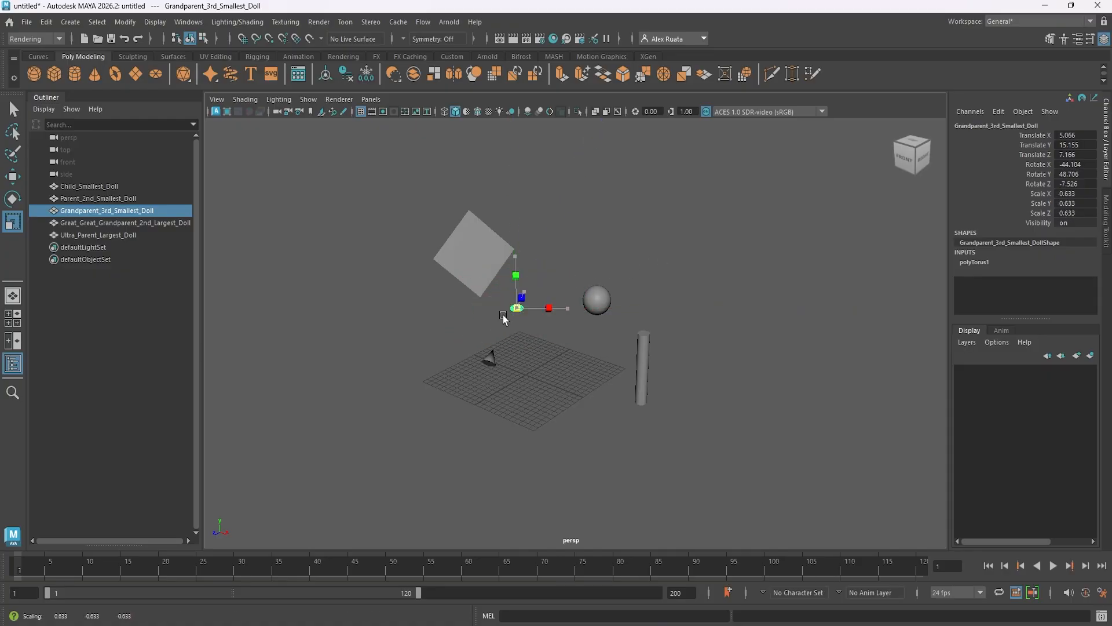
left_click_drag(517, 308, 684, 295)
key("w")
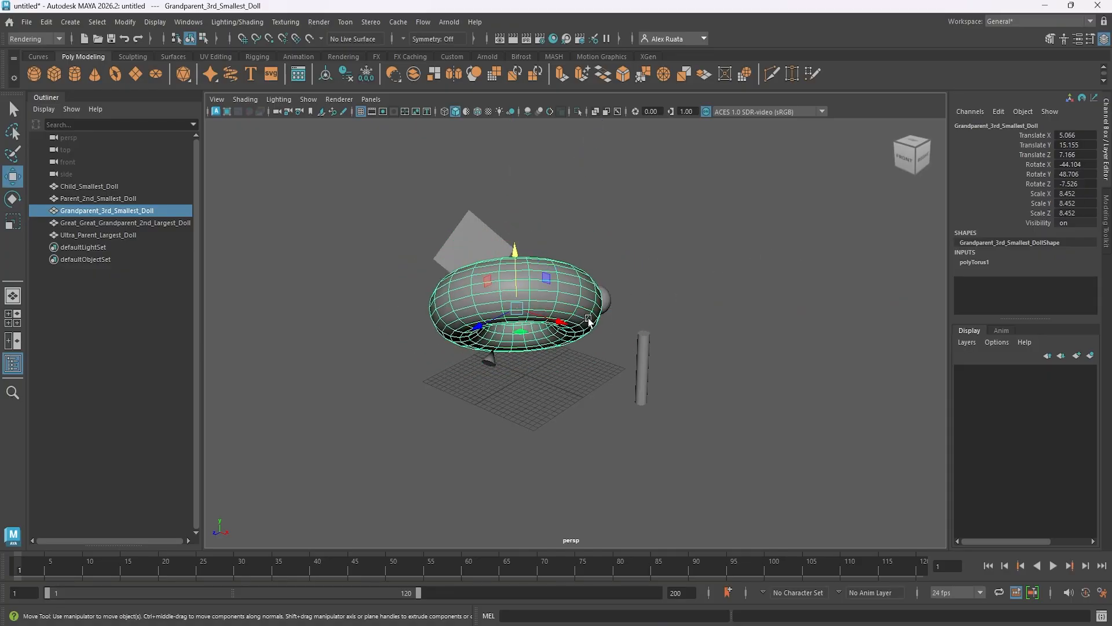
Move Grandparent_3rd_Smallest_Doll to about X -10, Z 18.9 and parent Parent_2nd_Smallest_Doll to it with the Parent command.
left_click_drag(551, 320, 345, 330)
mouse_move(475, 347)
left_mouse_down("alt")
mouse_move(353, 365)
mouse_move(507, 330)
mouse_move(593, 349)
mouse_move(500, 370)
mouse_move(447, 349)
mouse_move(456, 347)
left_mouse_up("alt")
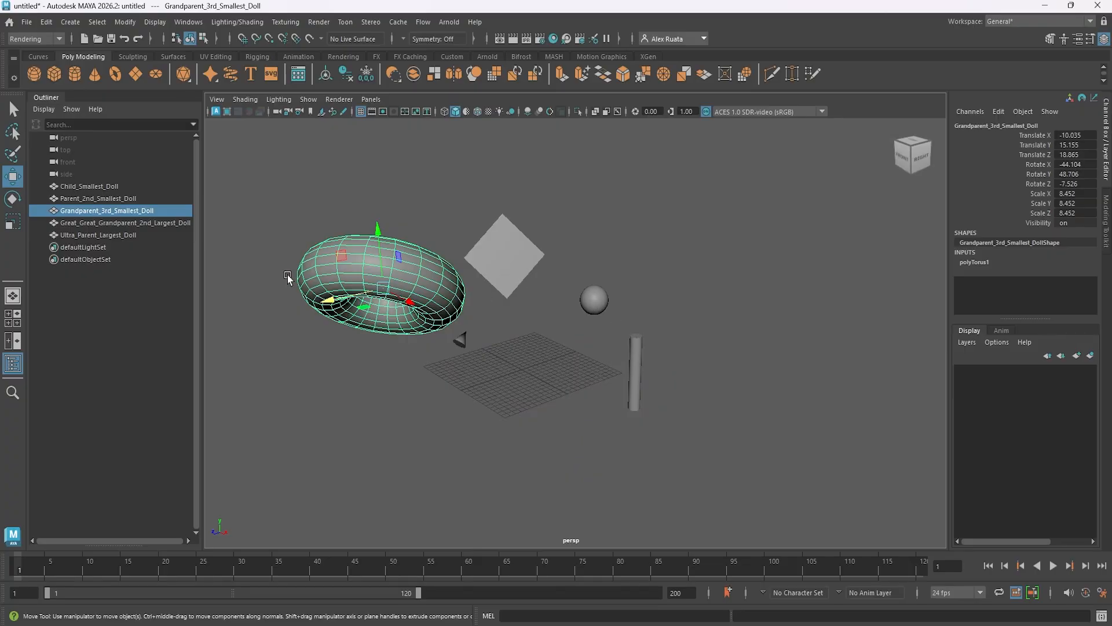
left_click(509, 249)
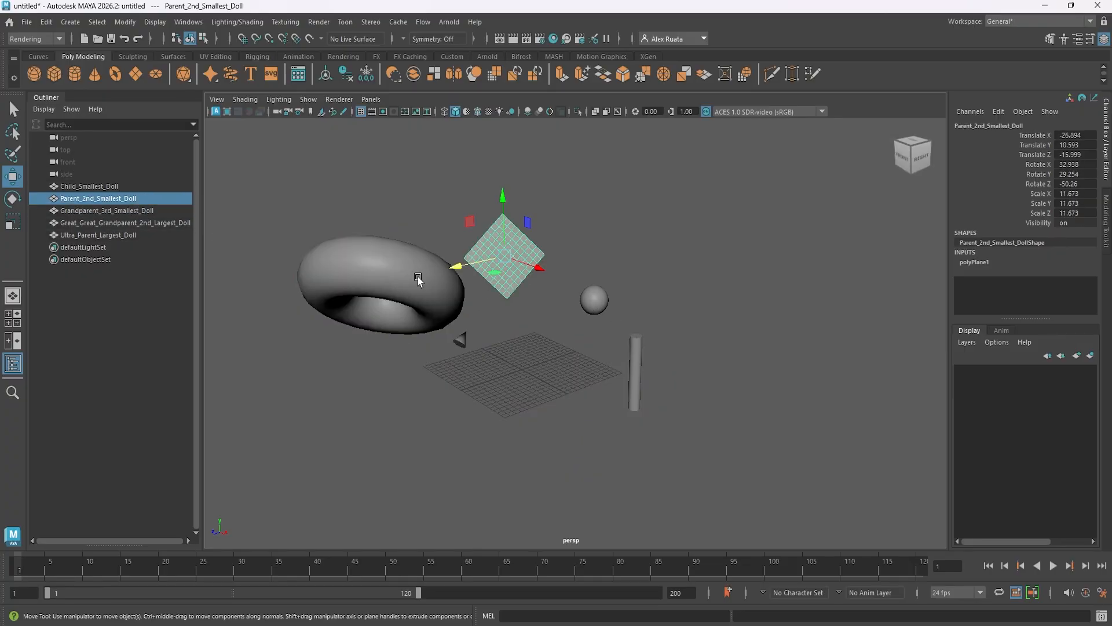
left_click(418, 276, "shift")
left_click_drag(418, 276, 469, 319, "alt")
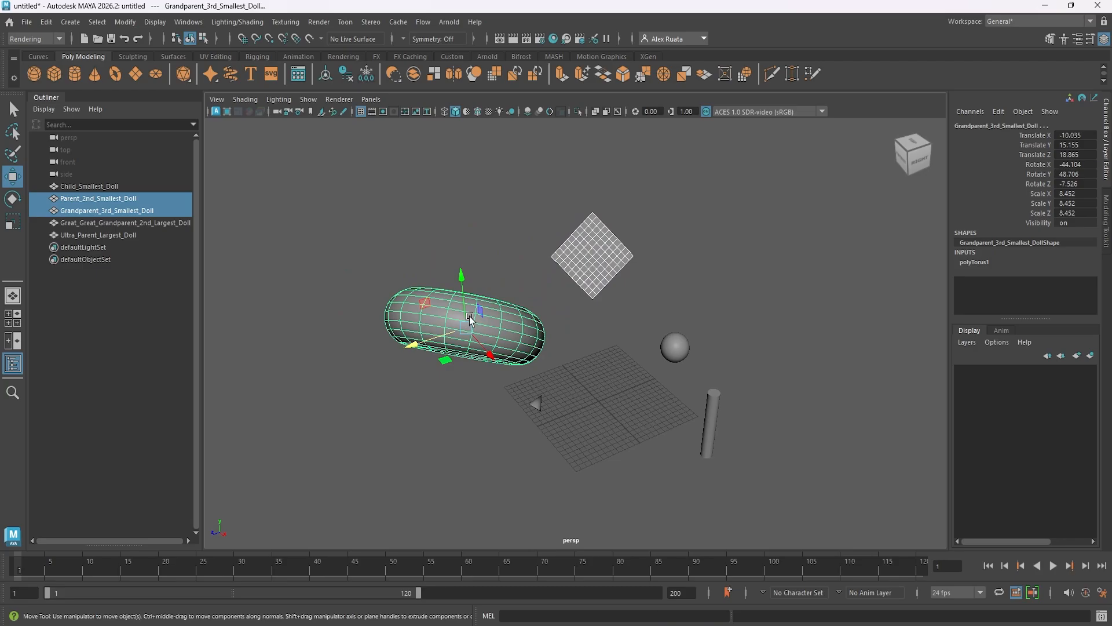
left_click(46, 22)
left_click(83, 300)
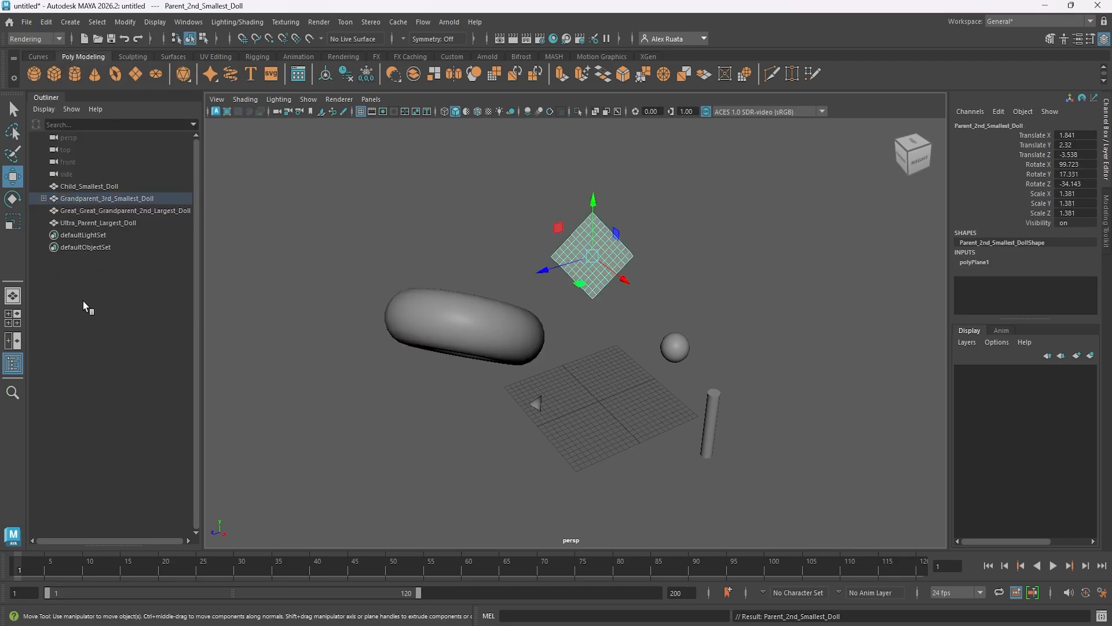
Move Grandparent_3rd_Smallest_Doll with its child to about Y 10.1, Z 24.8 and scale it down uniformly to about 4.22.
left_click(433, 310)
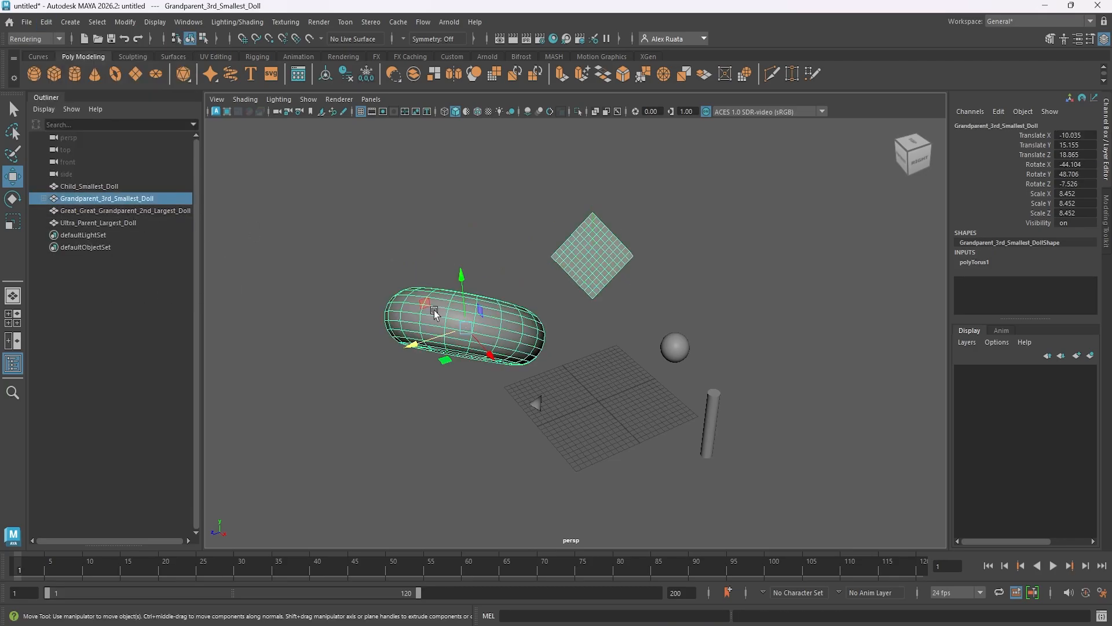
middle_click_drag(459, 315, 458, 328, "alt")
left_click_drag(420, 356, 374, 342)
left_click_drag(427, 313, 229, 464)
key("r")
key("w")
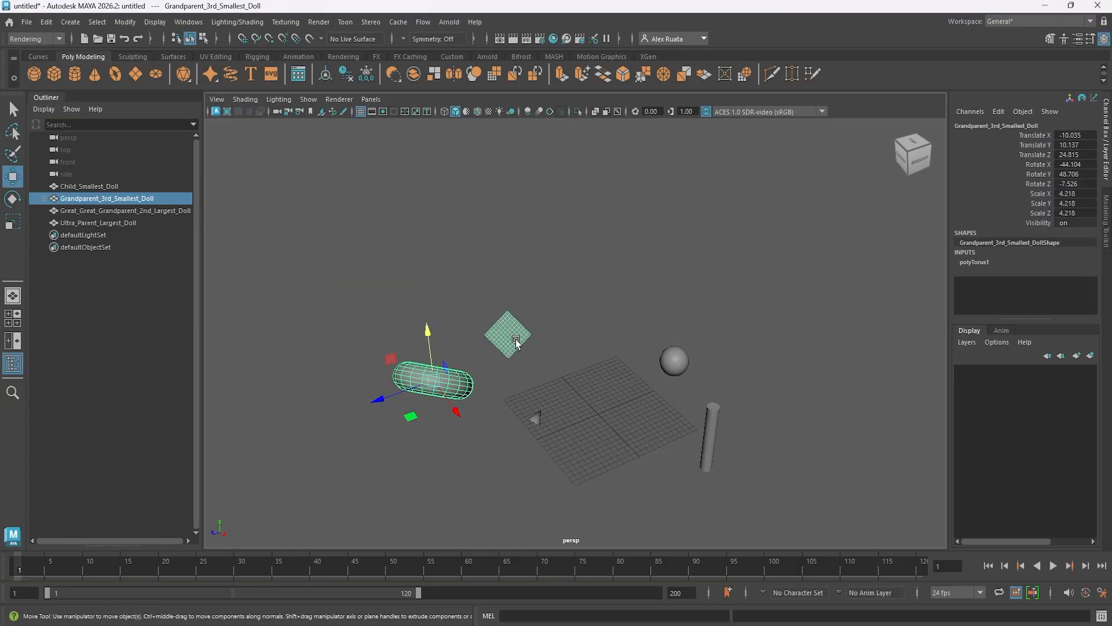
Unparent Parent_2nd_Smallest_Doll from Grandparent_3rd_Smallest_Doll with the Unparent command.
left_click(517, 342)
middle_click_drag(400, 325, 453, 307, "alt")
left_click(47, 22)
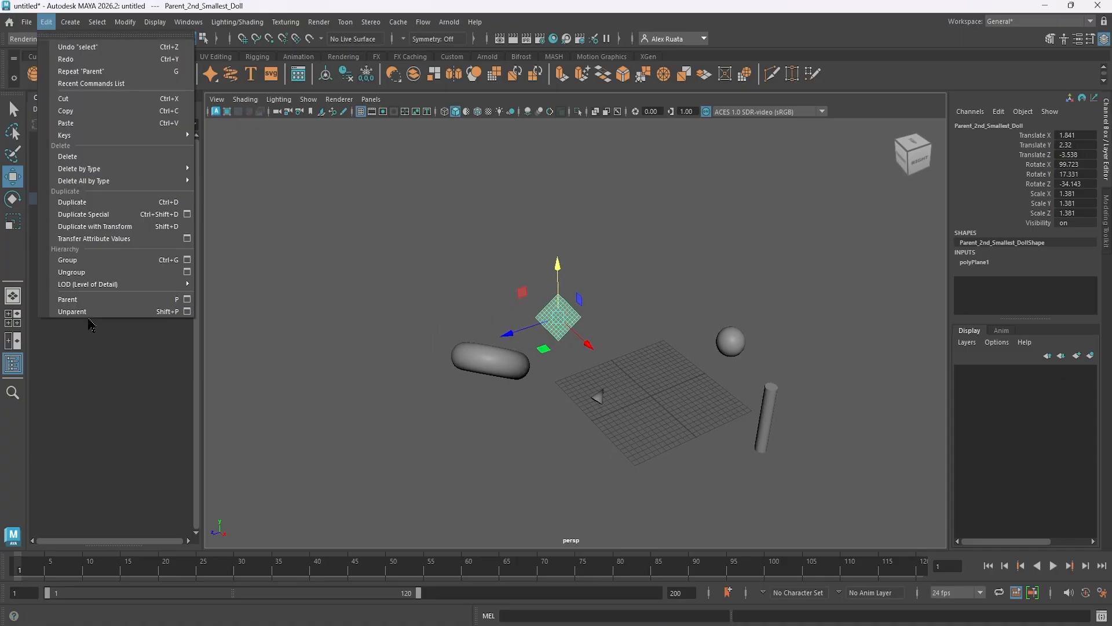
left_click(476, 356)
left_click(558, 316)
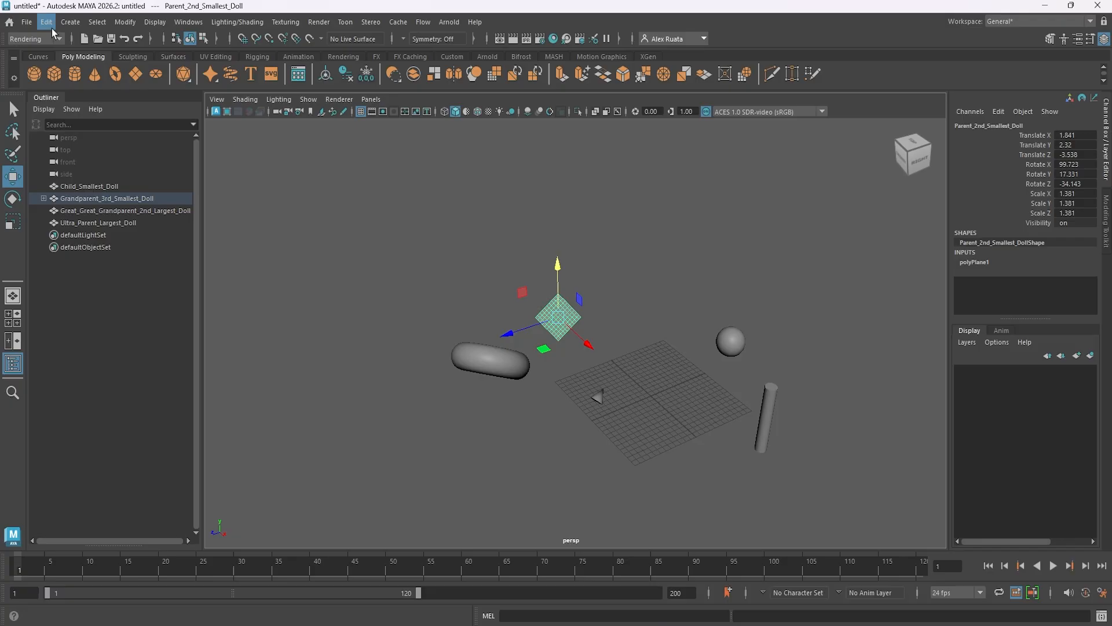
left_click(51, 26)
left_click(64, 311)
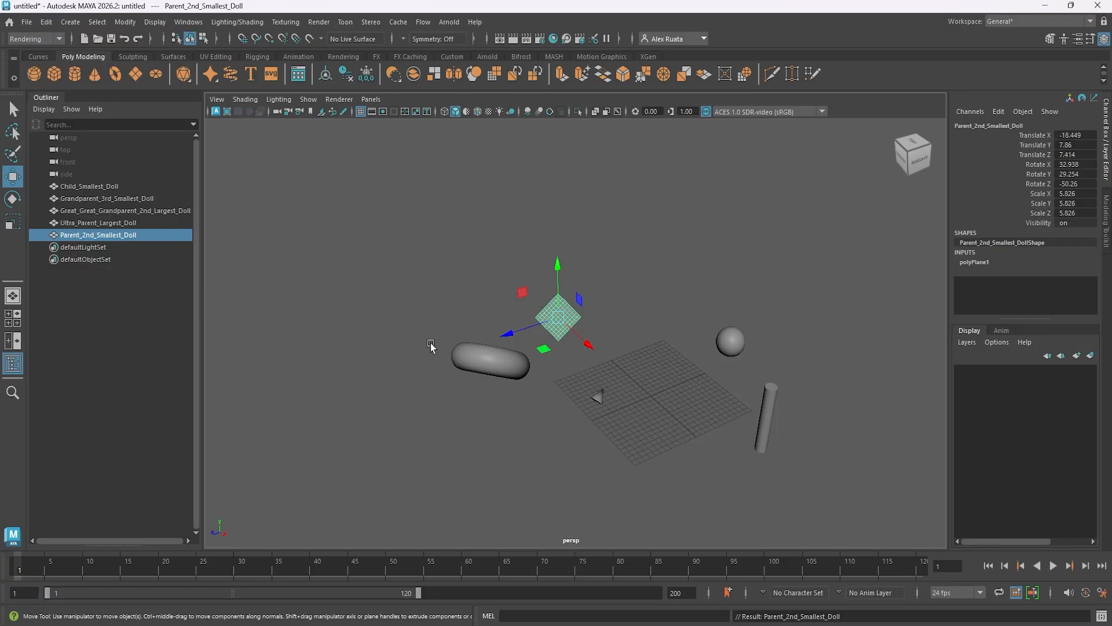
Move the unparented Grandparent_3rd_Smallest_Doll on its own along Z to about -7.7.
left_click(477, 359)
middle_click_drag(460, 391, 625, 338)
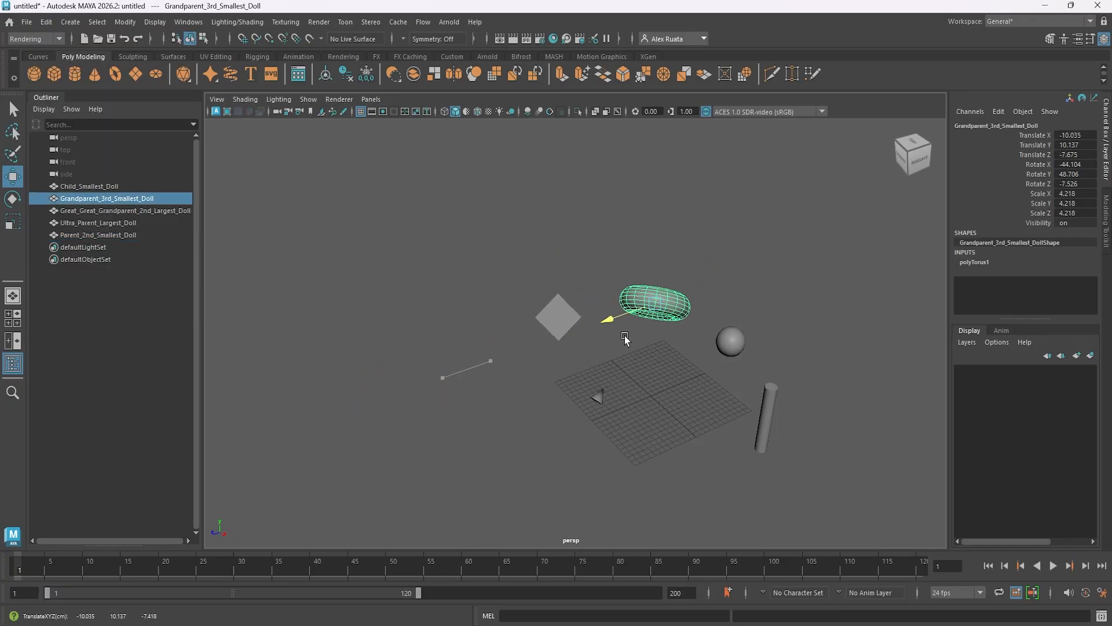
left_click_drag(625, 339, 575, 332, "alt")
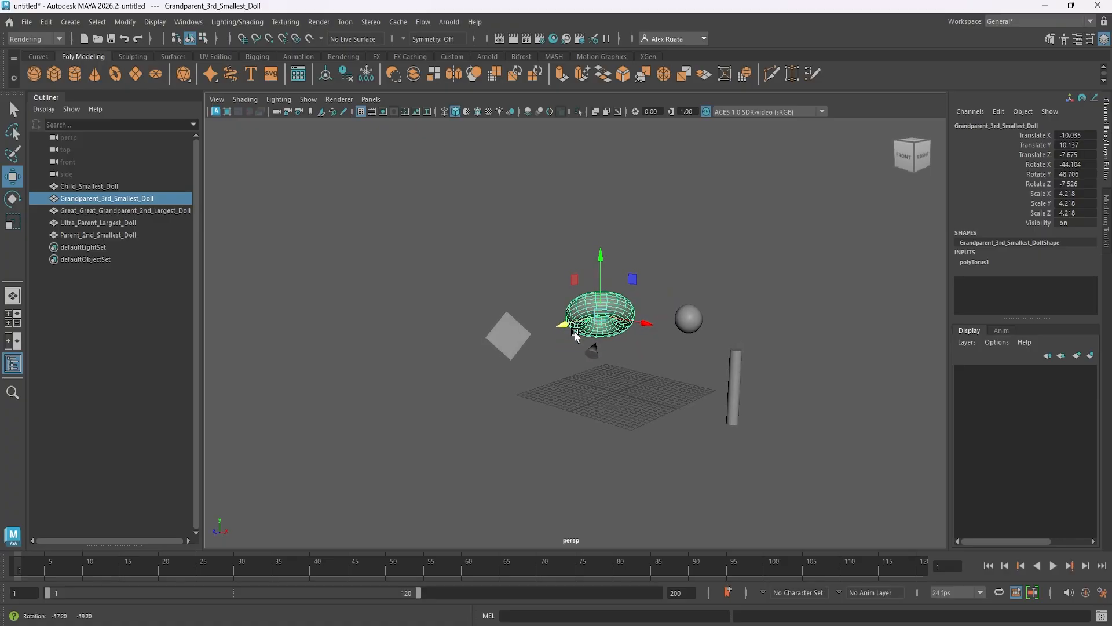
right_click_drag(589, 340, 677, 335, "alt")
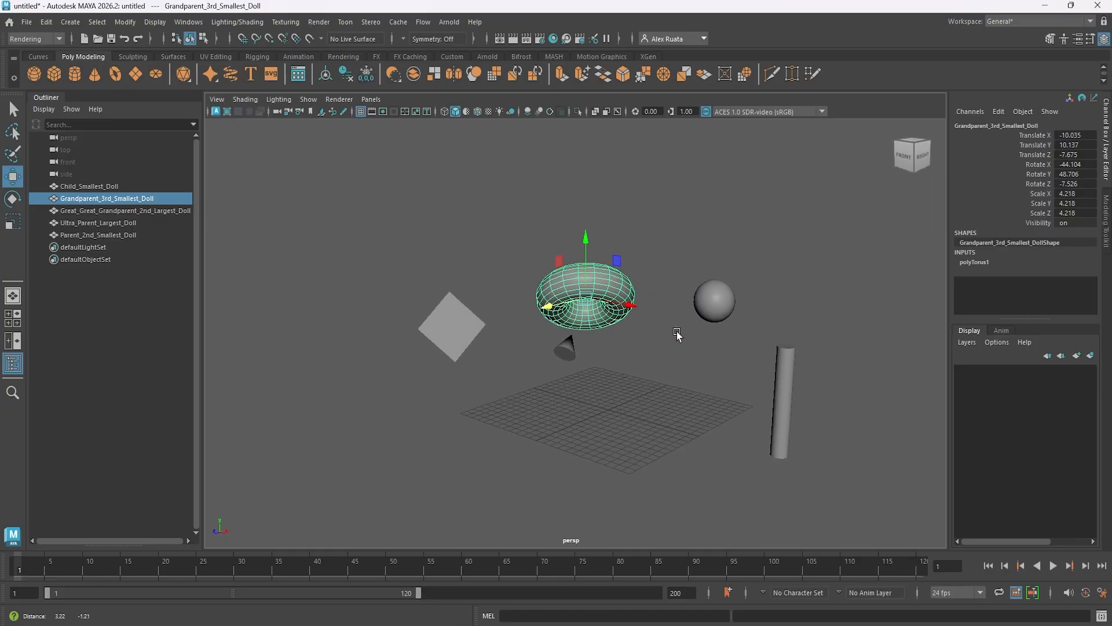
middle_click_drag(677, 332, 674, 331, "alt")
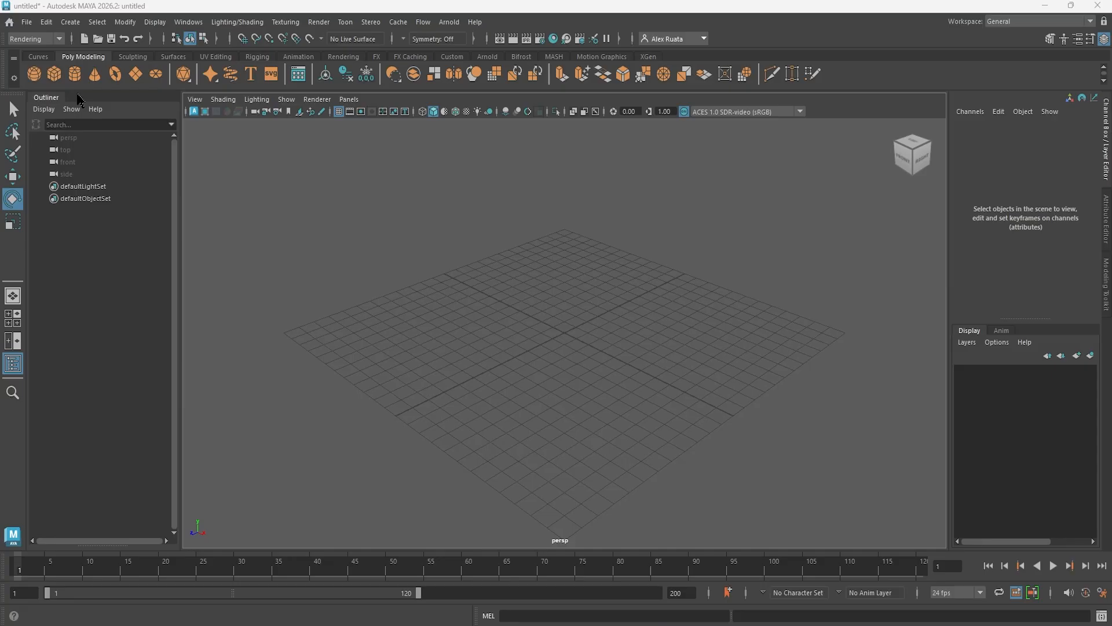
Create a polygon cone at the origin of the empty scene and set its Scale Y to 2.
left_click(95, 74)
left_click_drag(457, 264, 472, 282, "alt")
left_click(1074, 203)
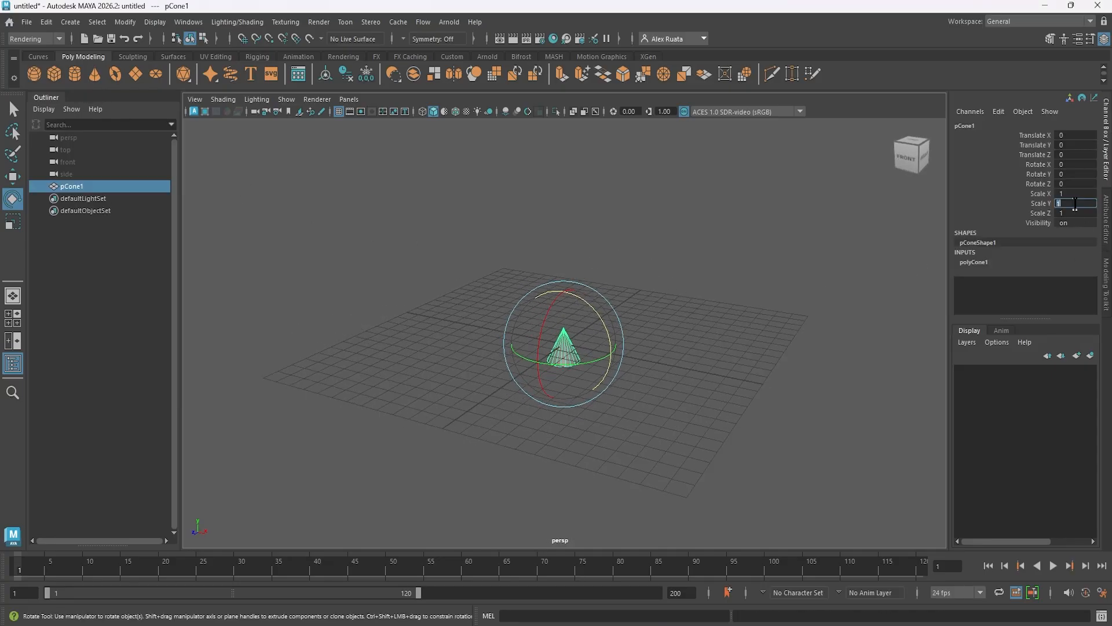
type("2")
key("Return")
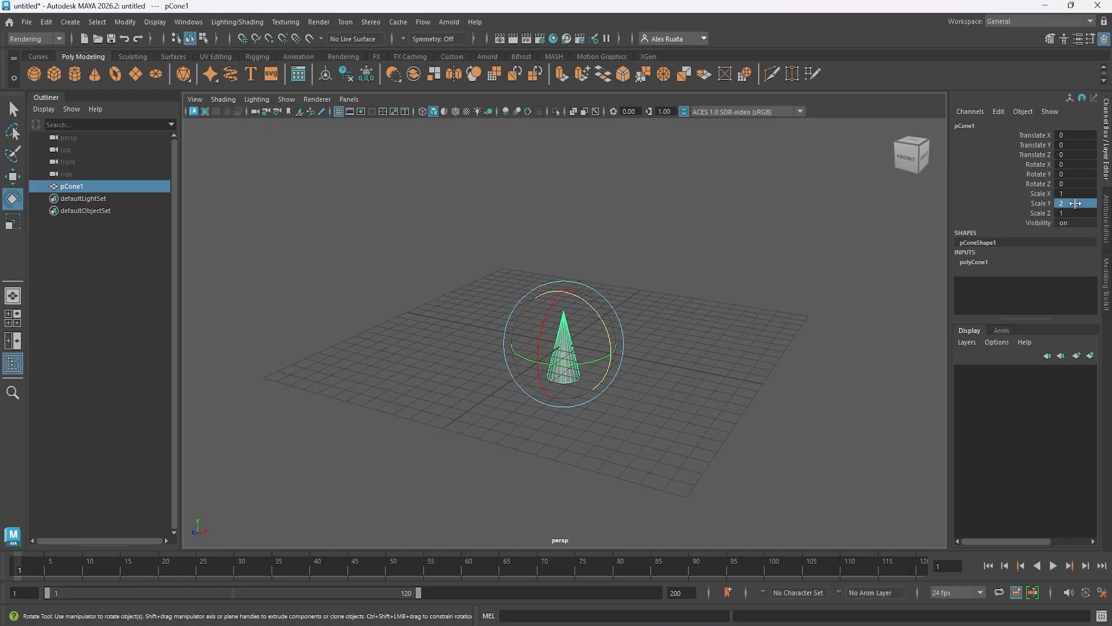
Freeze the transformations of the stretched cone.
left_click(124, 21)
mouse_move(169, 93)
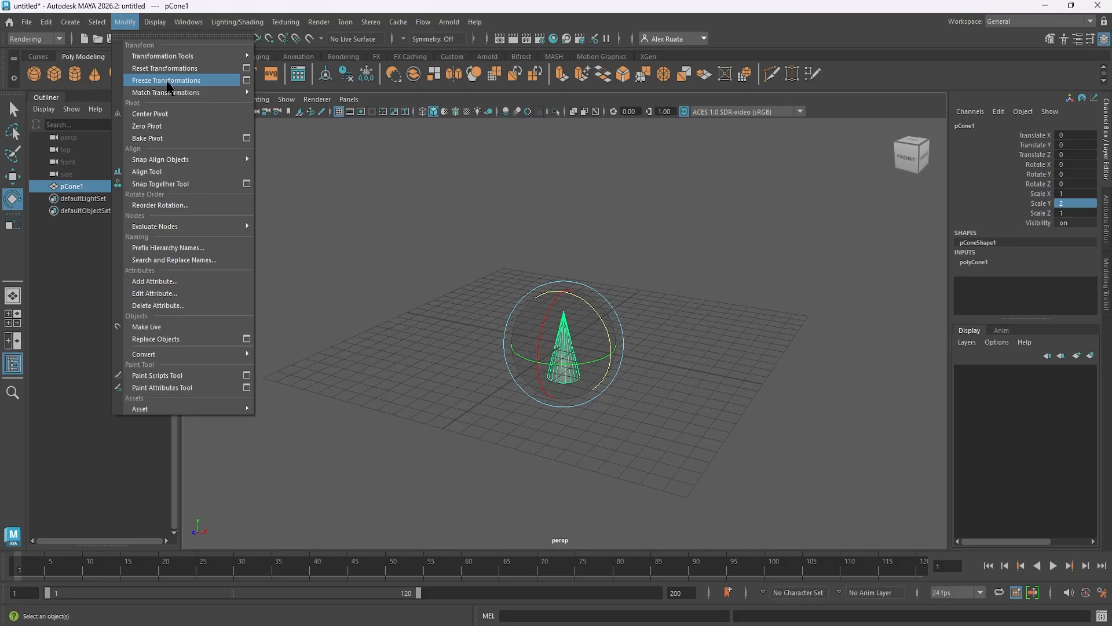
left_click(168, 81)
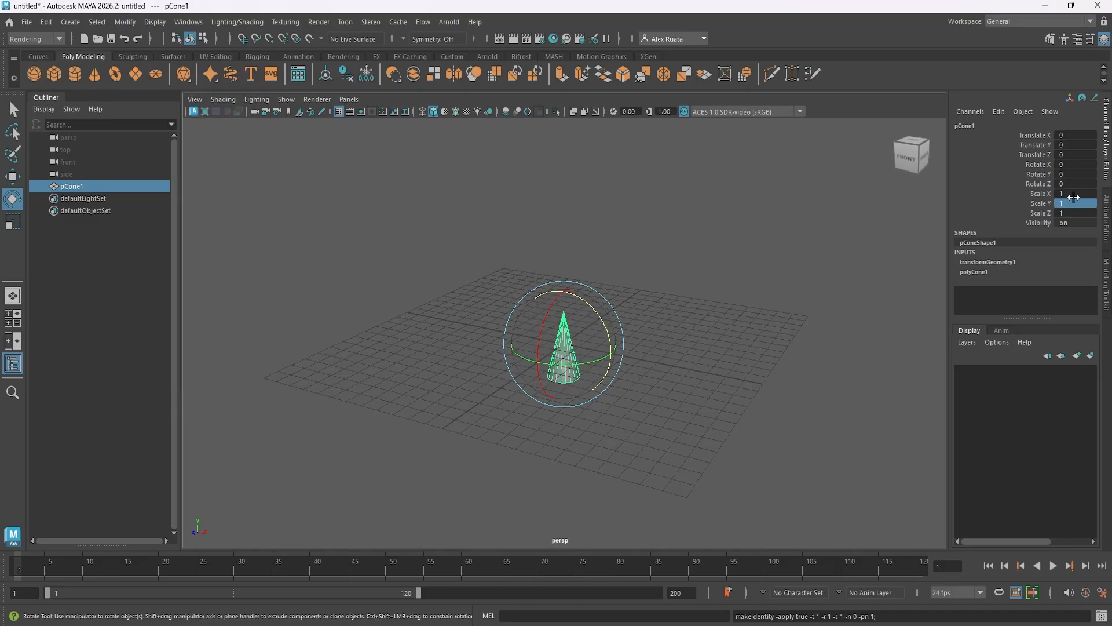
left_click_drag(665, 299, 471, 191, "alt")
Delete the construction history of the cone.
left_click(125, 21)
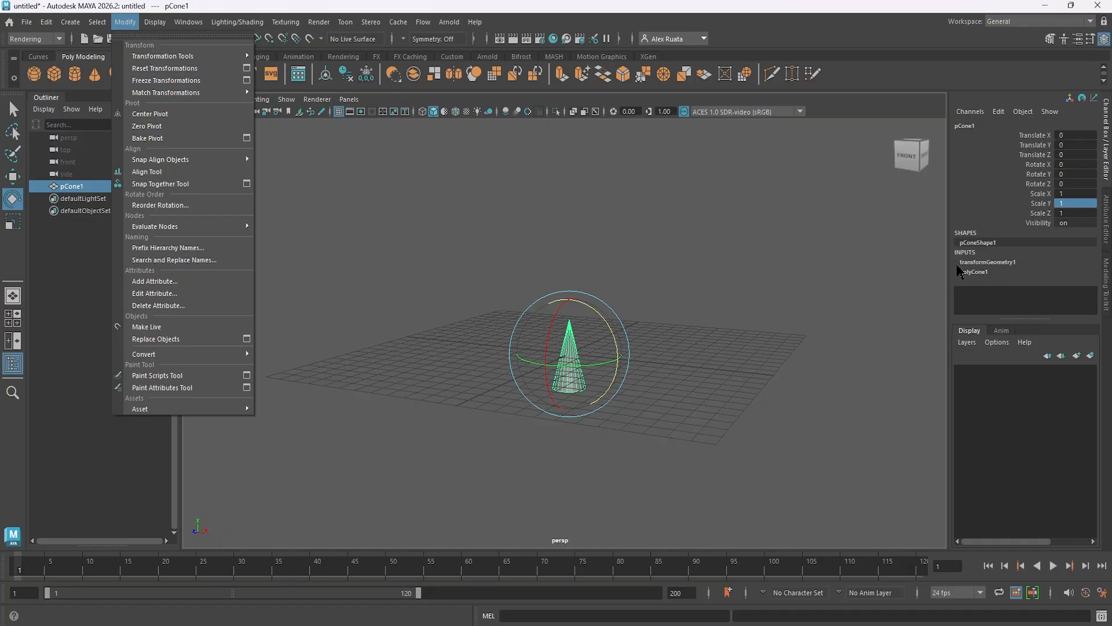
left_click_drag(712, 346, 702, 349, "alt")
key("w")
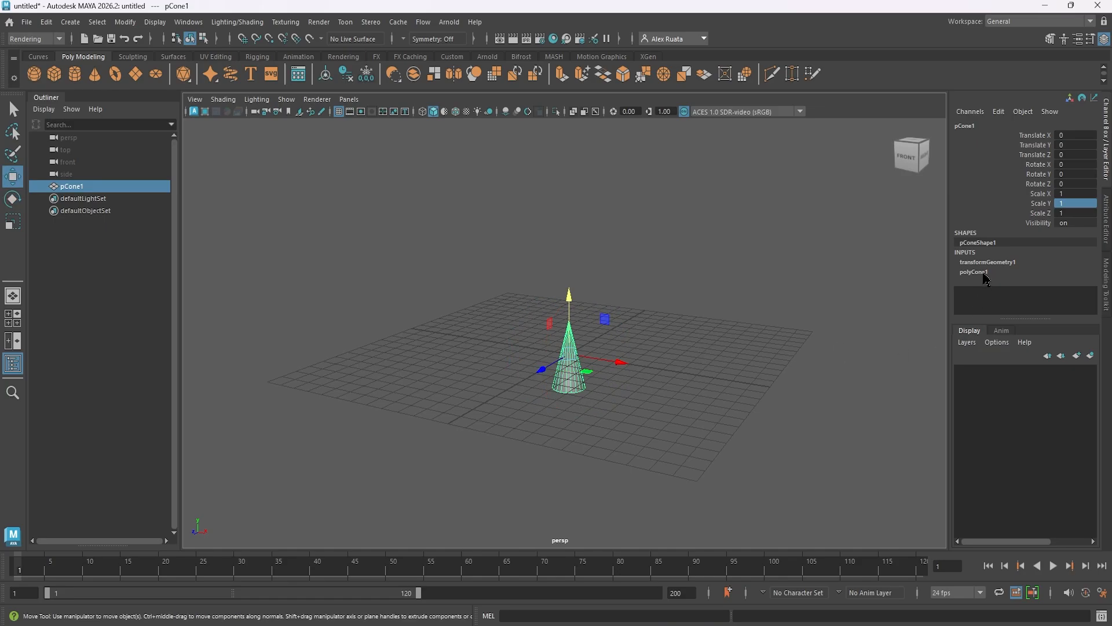
left_click(46, 22)
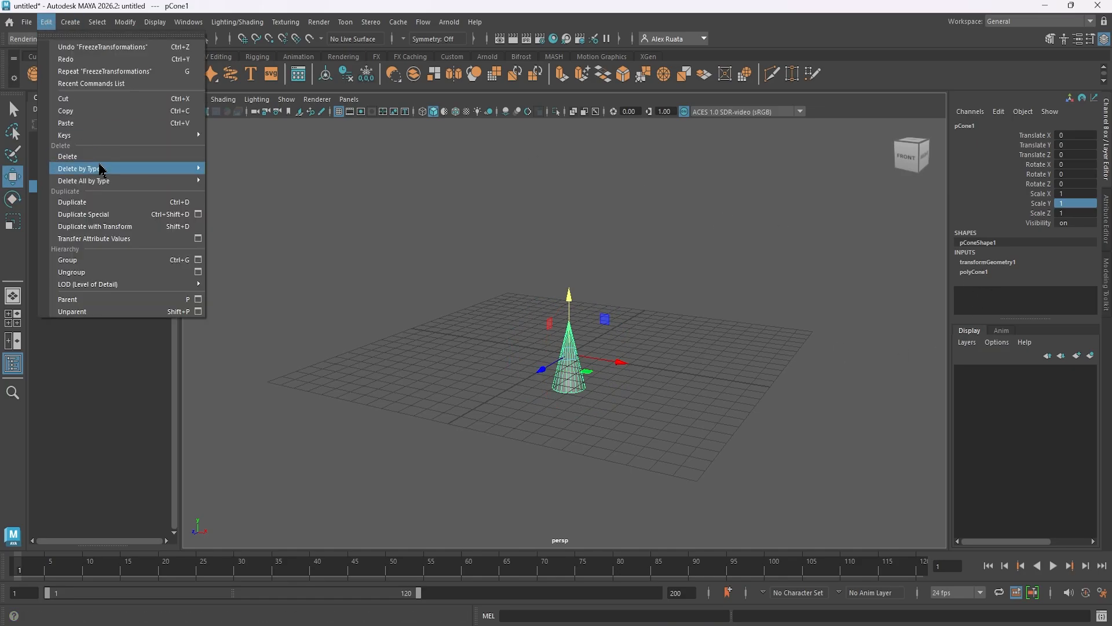
mouse_move(174, 168)
left_click(222, 170)
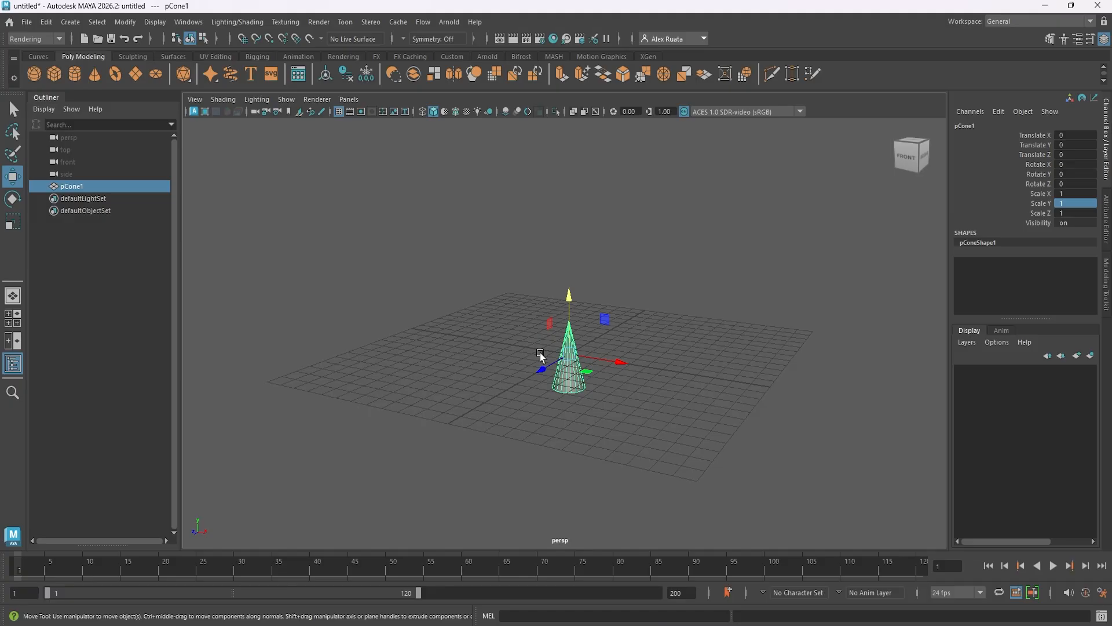
left_click(154, 21)
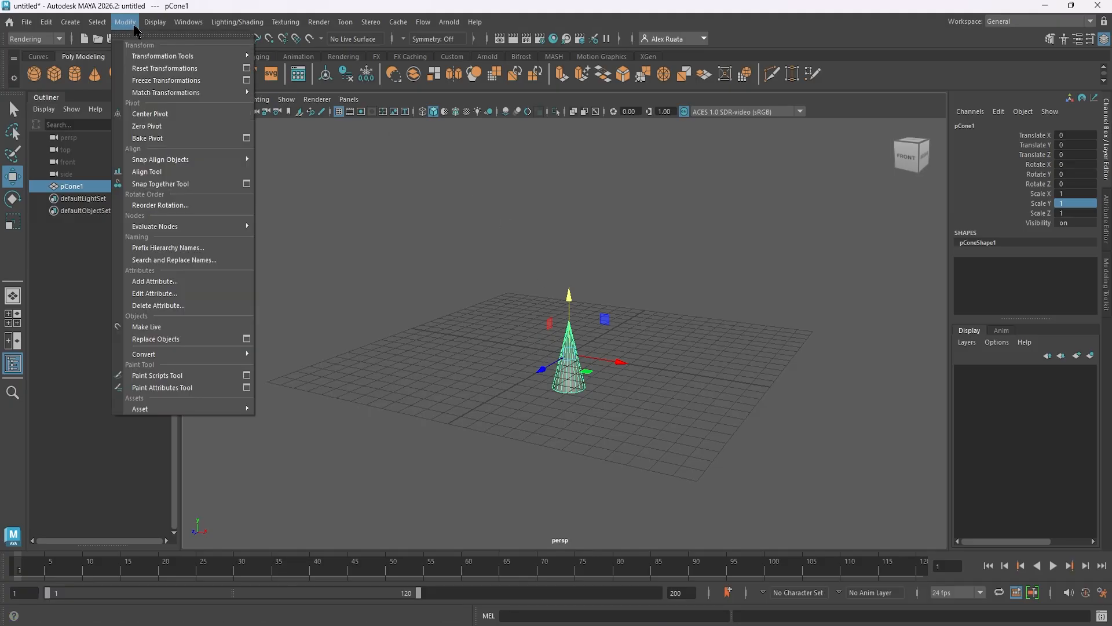
left_click(46, 22)
mouse_move(173, 168)
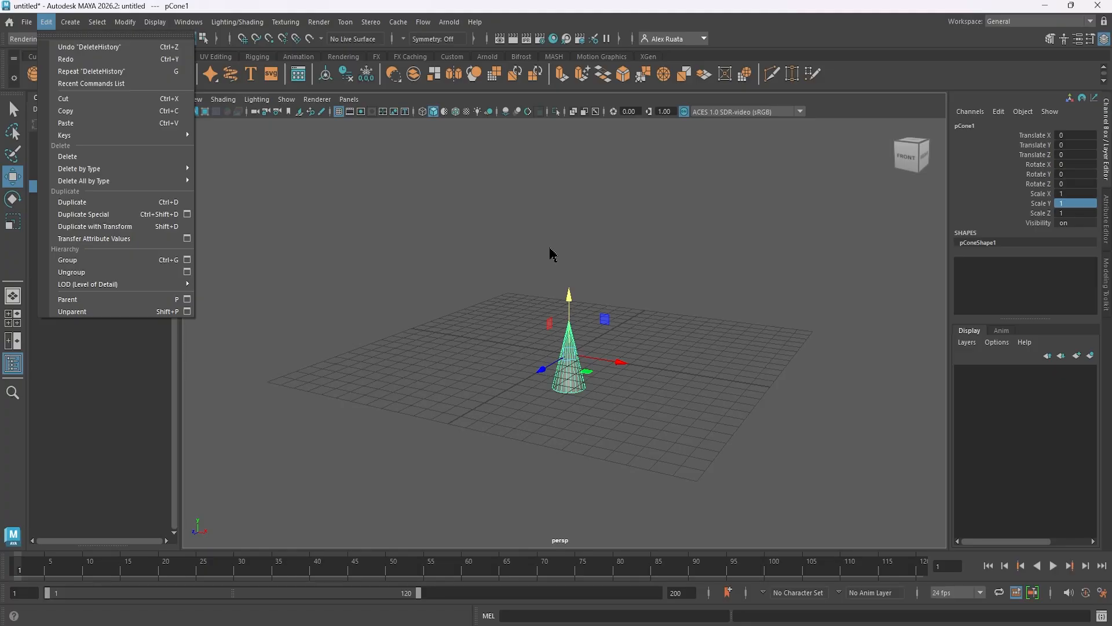
mouse_move(128, 33)
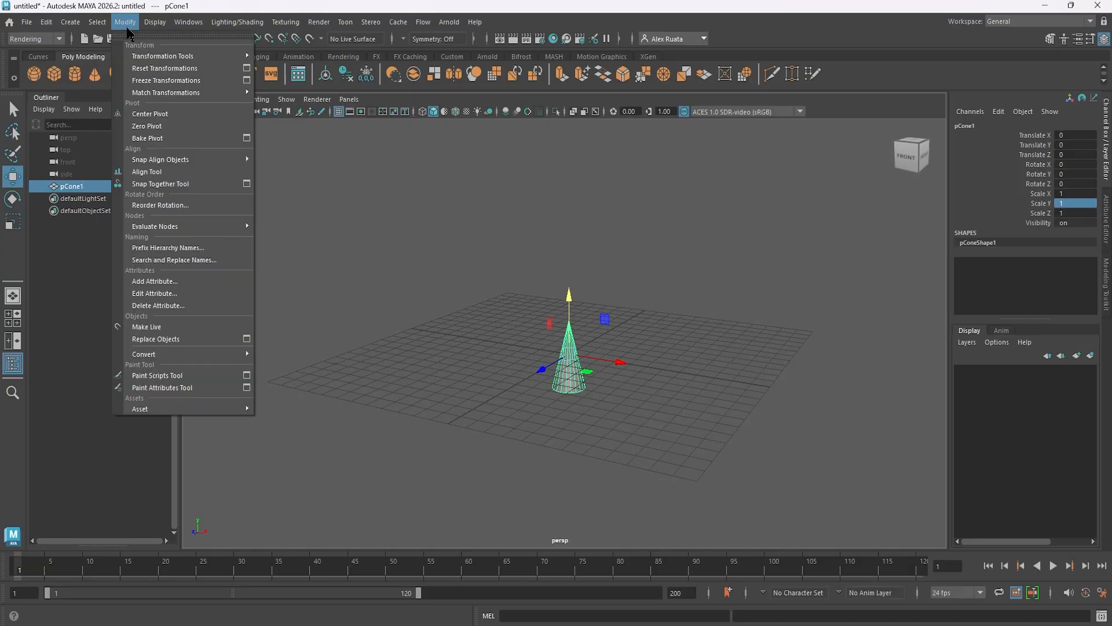
mouse_move(46, 21)
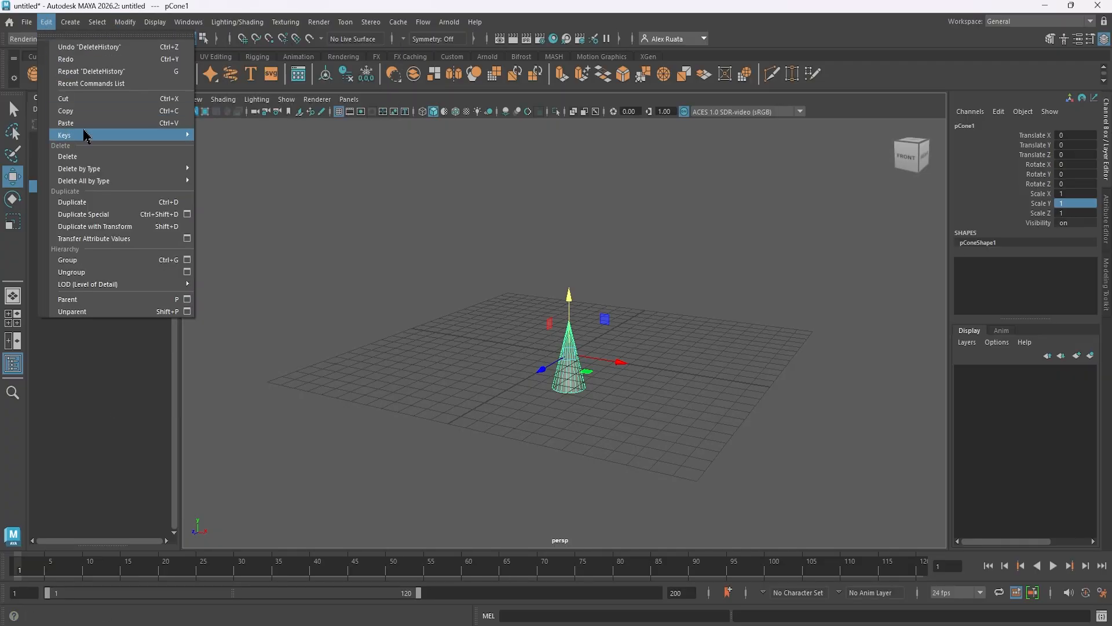
mouse_move(99, 173)
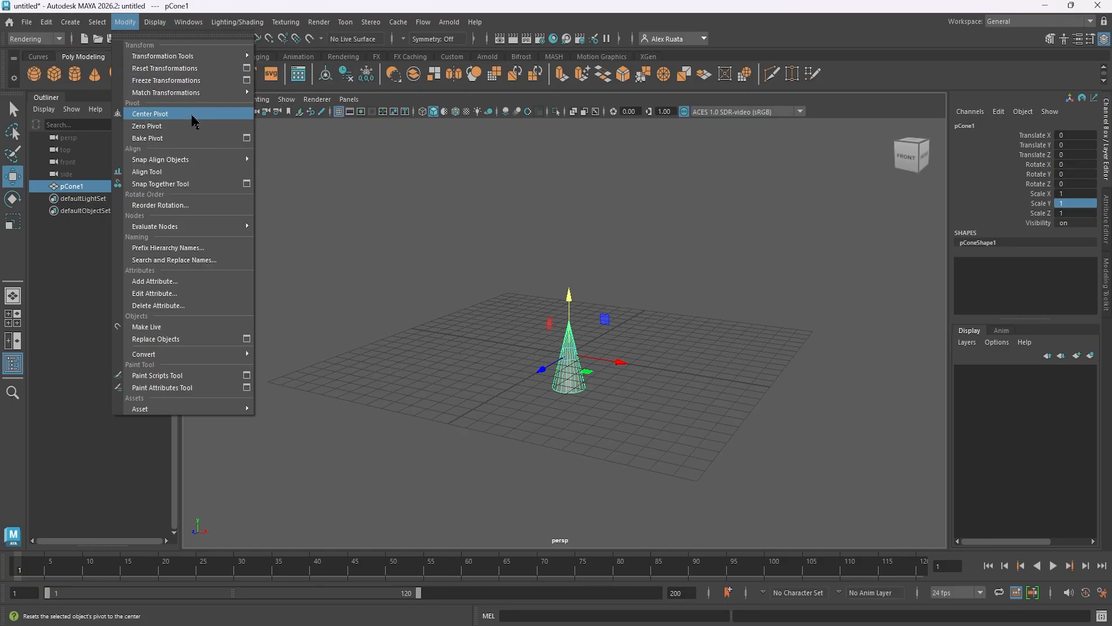
In the front view, duplicate the cone and move the copy up to Translate Y 4 with grid snapping.
mouse_move(532, 346)
left_mouse_down("alt")
mouse_move(532, 364)
mouse_move(520, 346)
mouse_move(545, 354)
left_mouse_up("alt")
key("space")
key("space")
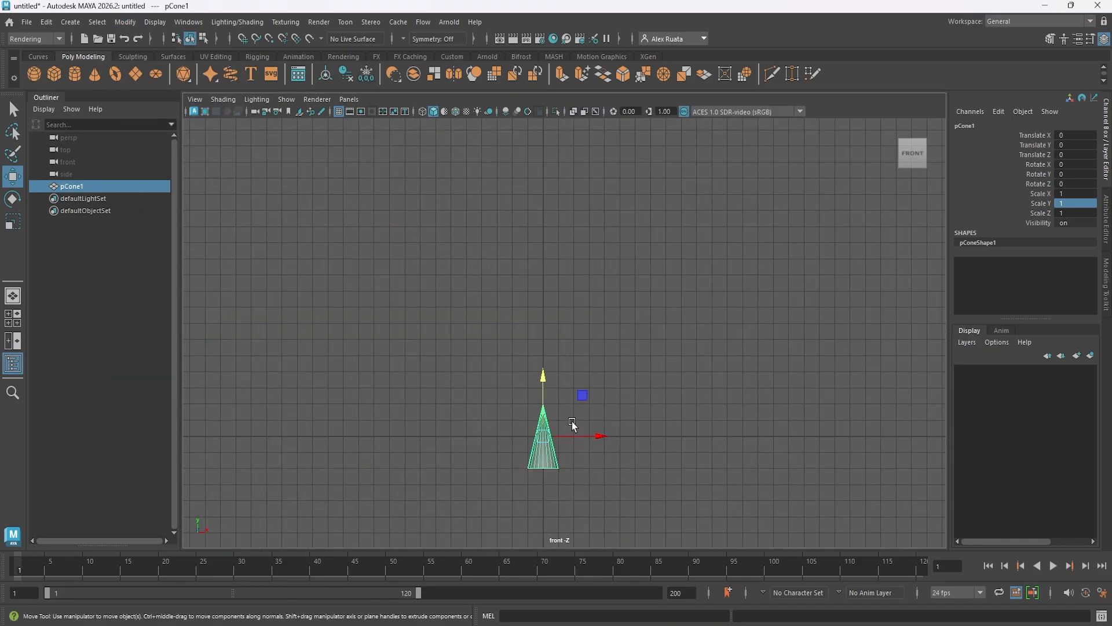
middle_click_drag(547, 422, 558, 354, "alt")
right_click_drag(558, 351, 941, 291, "alt")
middle_click_drag(665, 303, 694, 296, "alt")
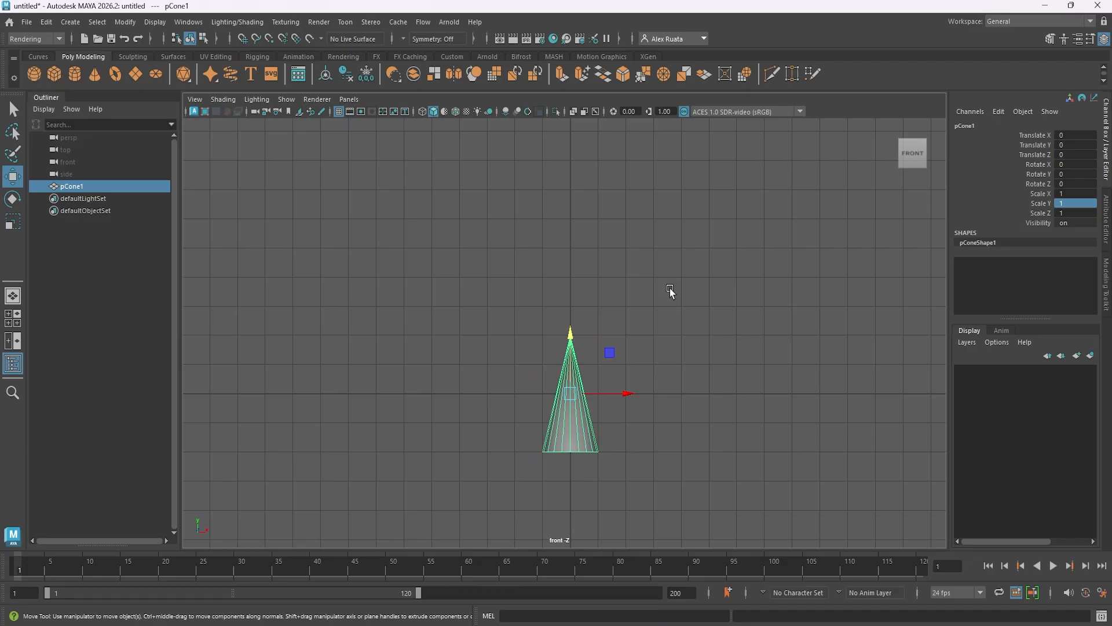
key("ctrl+d")
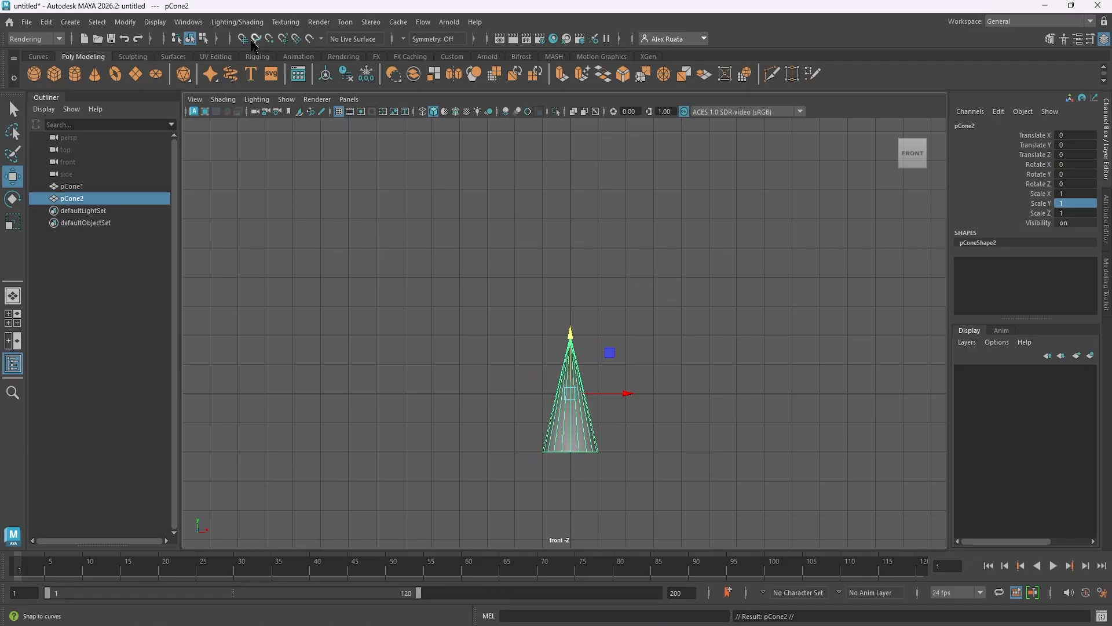
left_click(242, 39)
left_click_drag(570, 394, 570, 270)
middle_click_drag(640, 314, 646, 369, "alt")
right_click_drag(608, 370, 344, 362, "alt")
middle_click_drag(654, 265, 642, 350, "alt")
Duplicate the upper cone three more times, stacking each copy tip to base with grid snapping up to Translate Y 16.
key("ctrl+d")
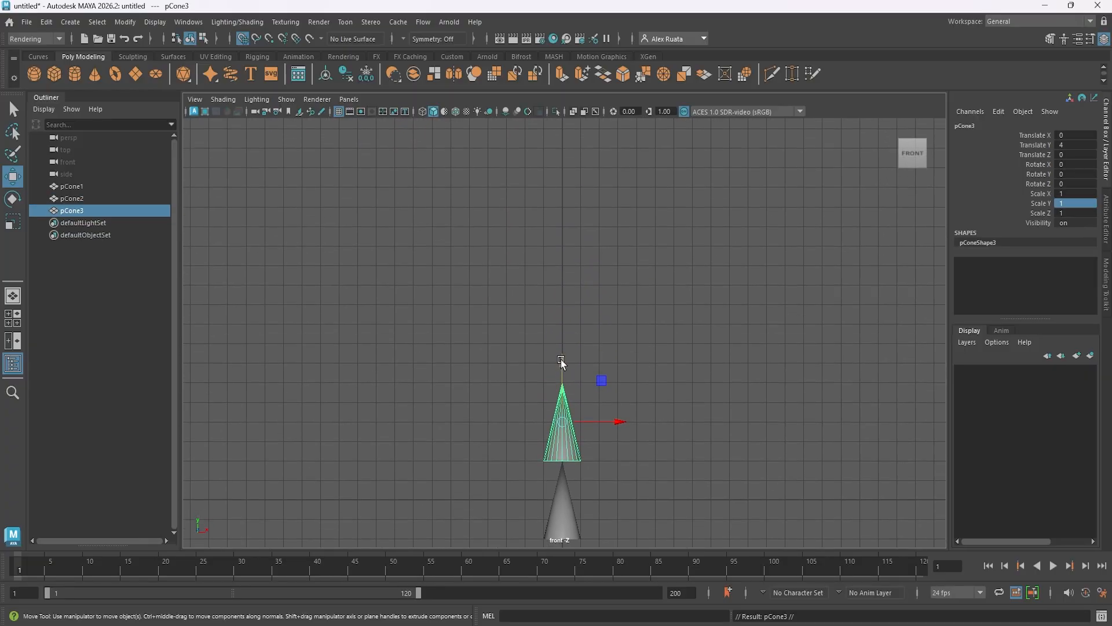
left_click_drag(561, 364, 564, 262)
key("ctrl+d")
key("ctrl+d")
left_click_drag(562, 207, 563, 127)
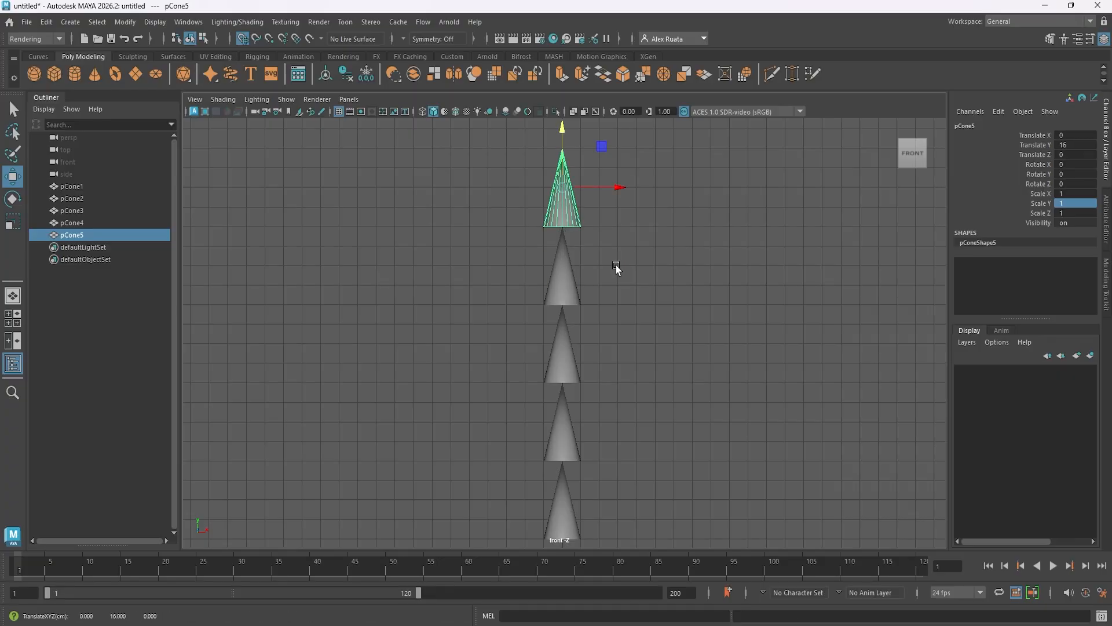
Return to the perspective view and parent the topmost cone pCone5 under pCone4 in the Outliner.
key("space")
key("space")
left_click_drag(639, 329, 512, 367, "alt")
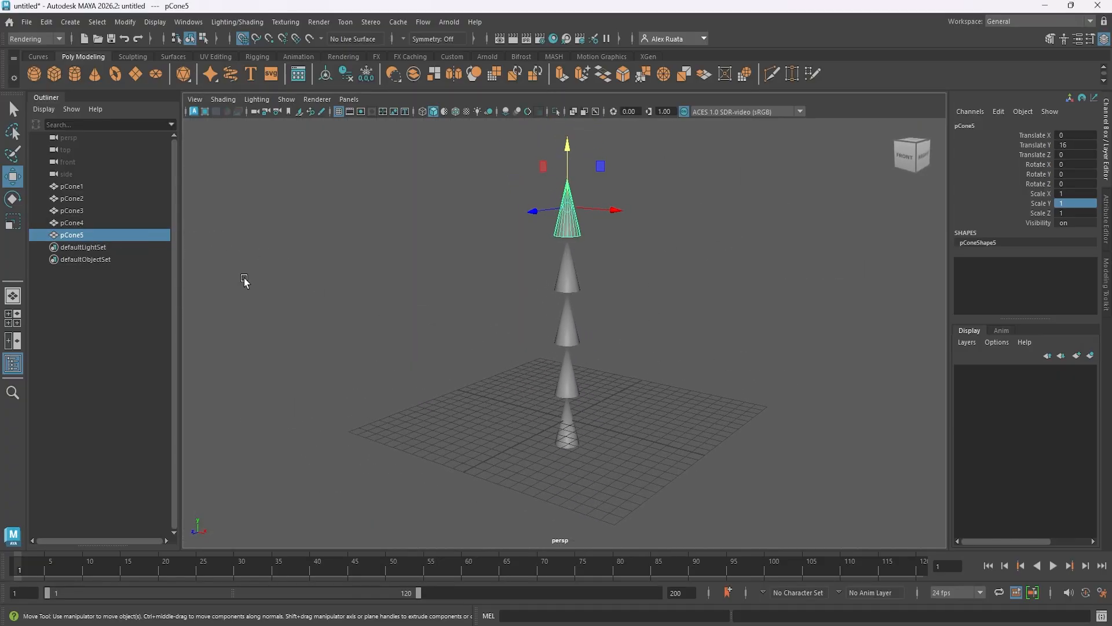
left_click(81, 185)
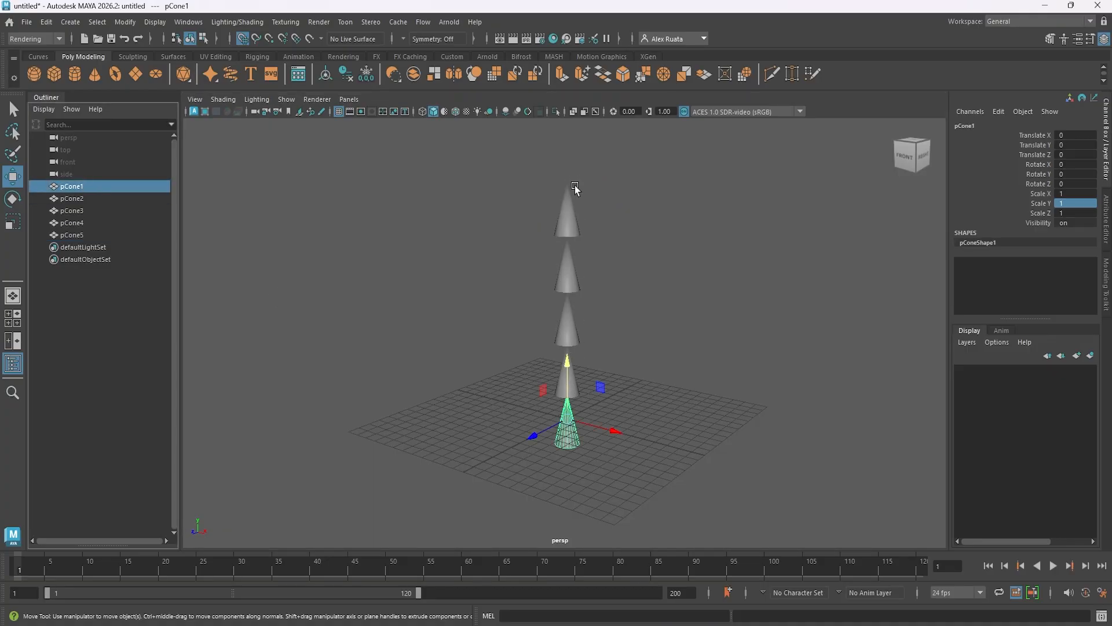
left_click(85, 236)
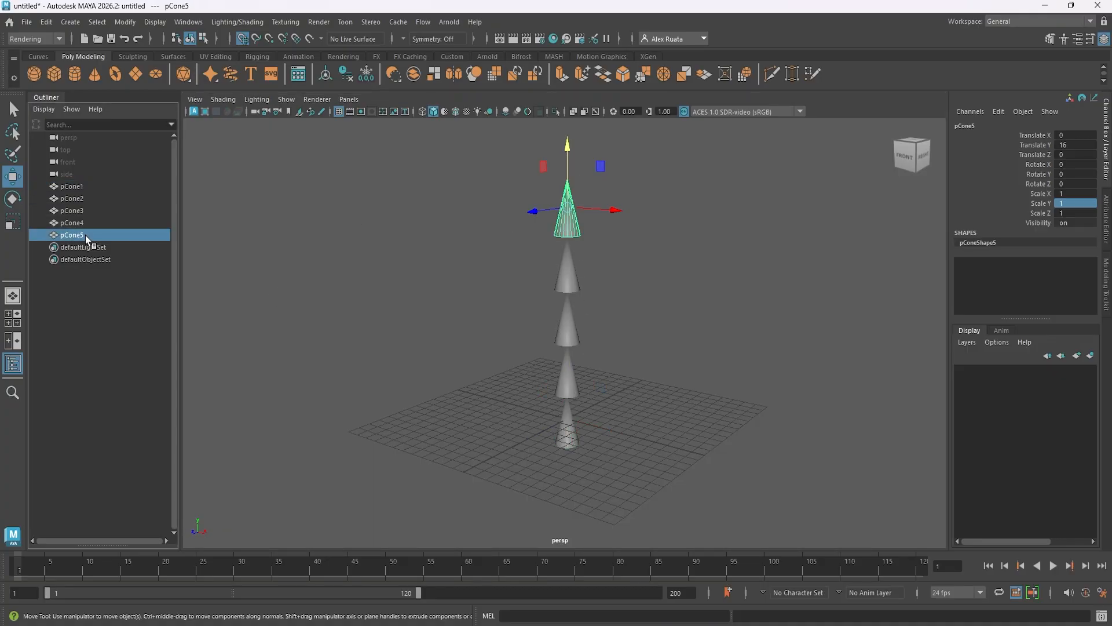
middle_click_drag(80, 235, 81, 220)
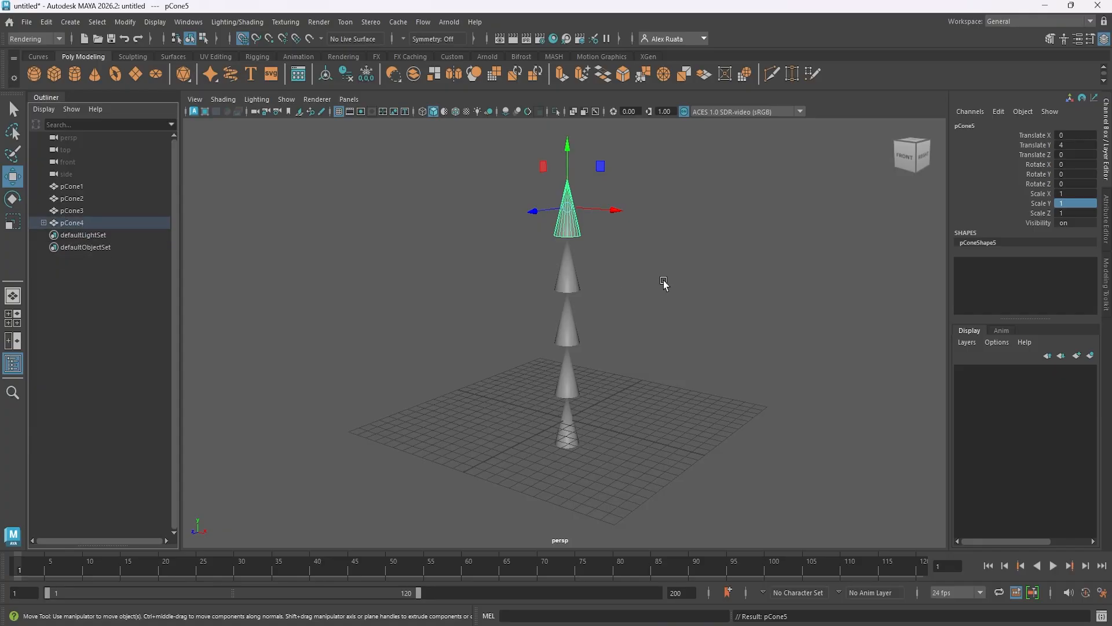
Parent pCone4 under pCone3, the next cone down in the stack, using the Parent command.
left_click(576, 273)
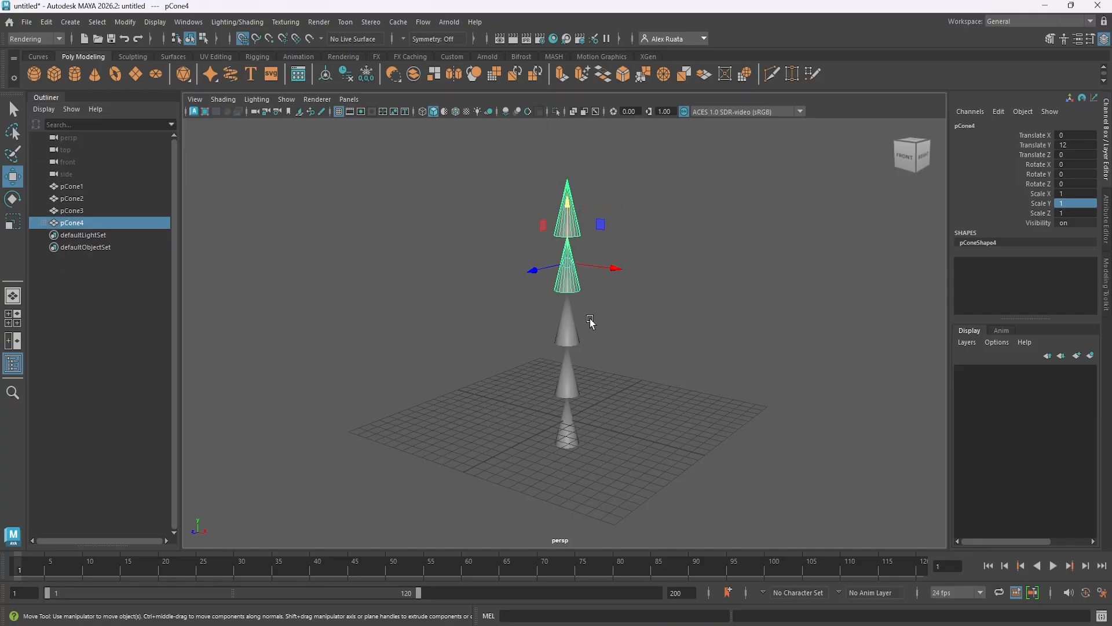
left_click(574, 328)
left_click(47, 22)
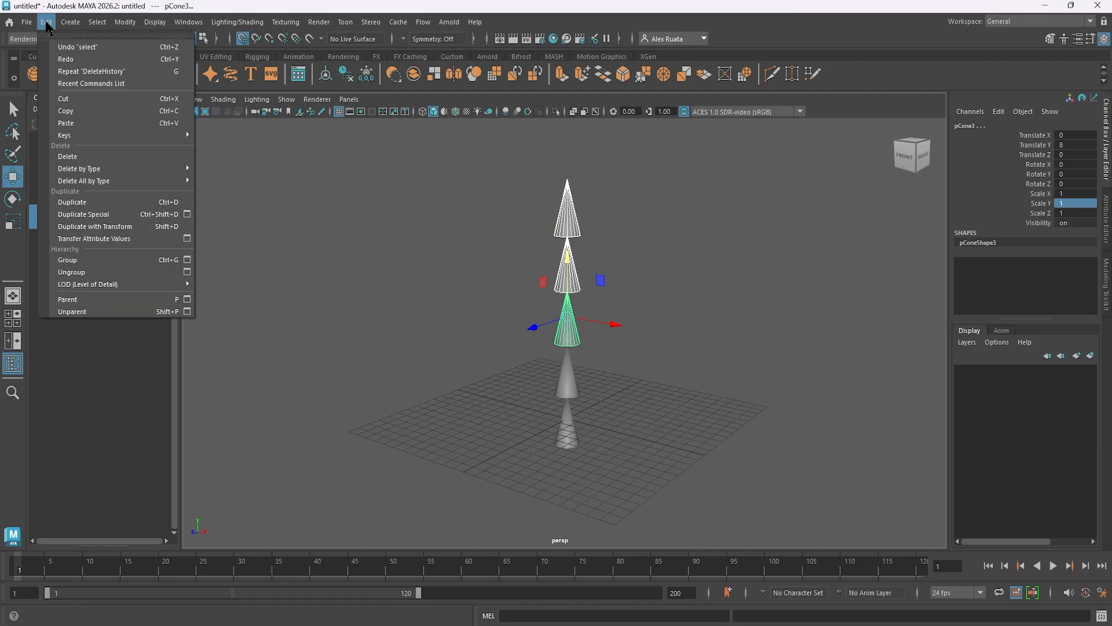
left_click(124, 299)
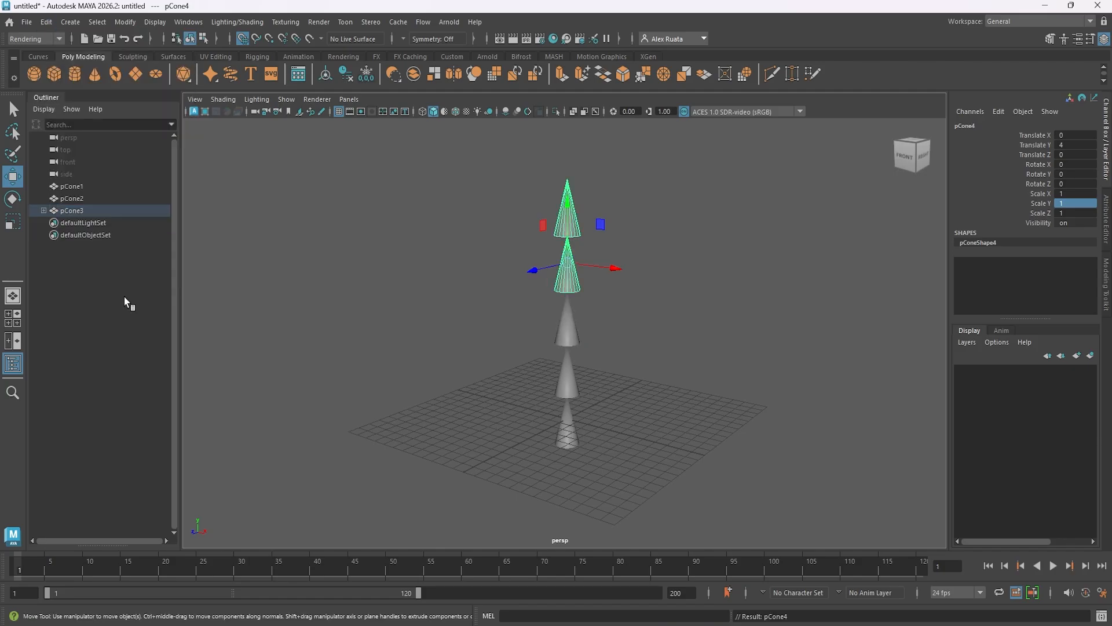
Extend the hierarchy in the Outliner by parenting pCone3 under pCone2 and pCone2 under pCone1.
left_click(87, 212)
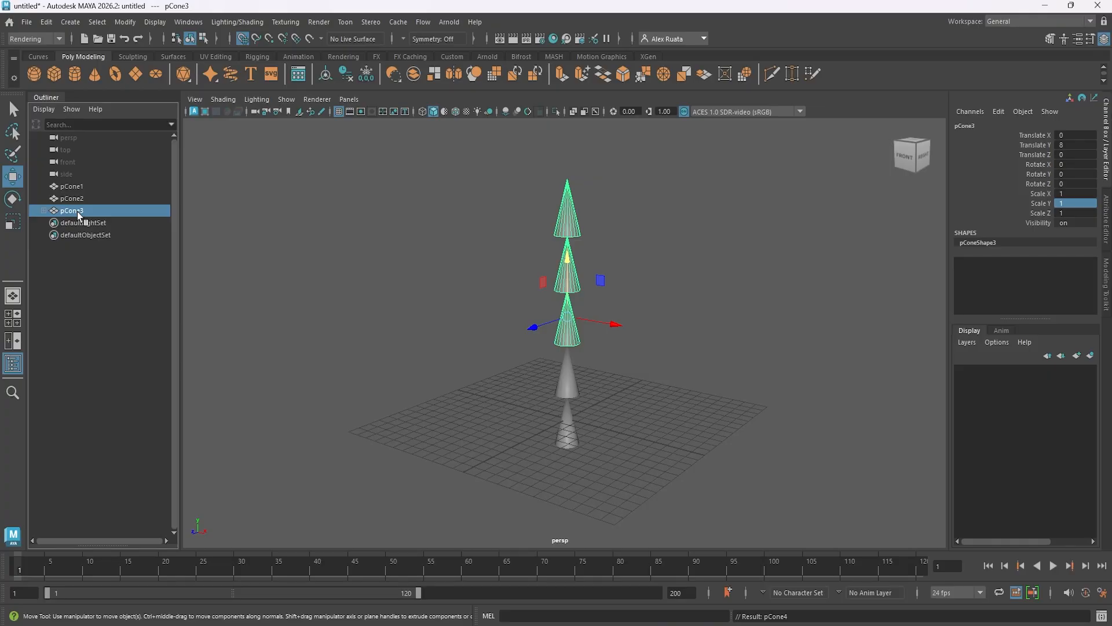
middle_click_drag(78, 211, 80, 201)
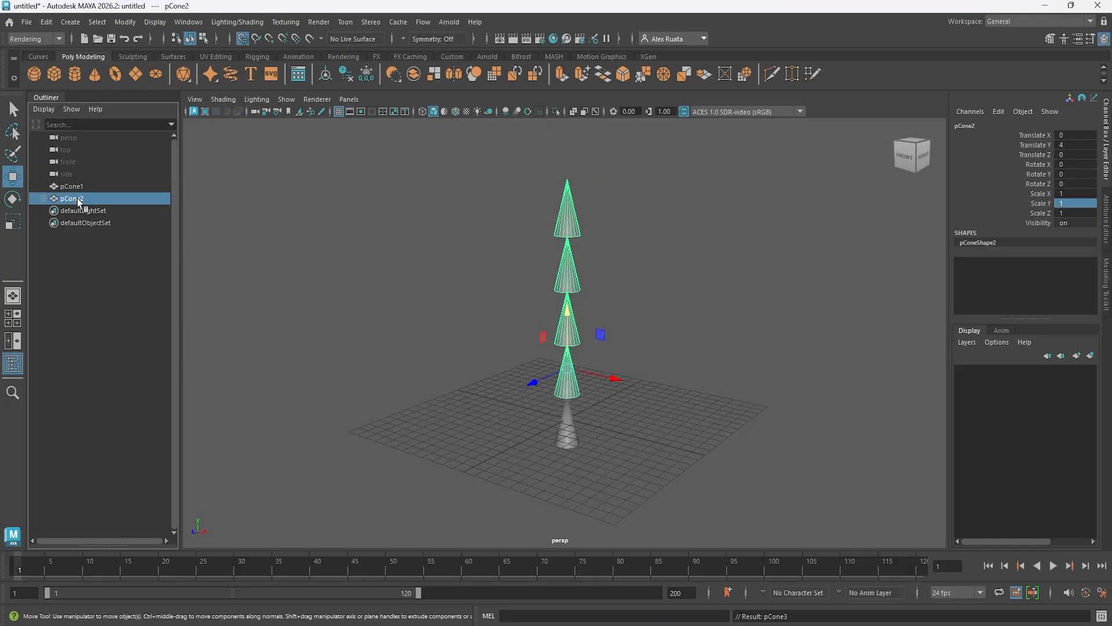
middle_click_drag(80, 199, 79, 187)
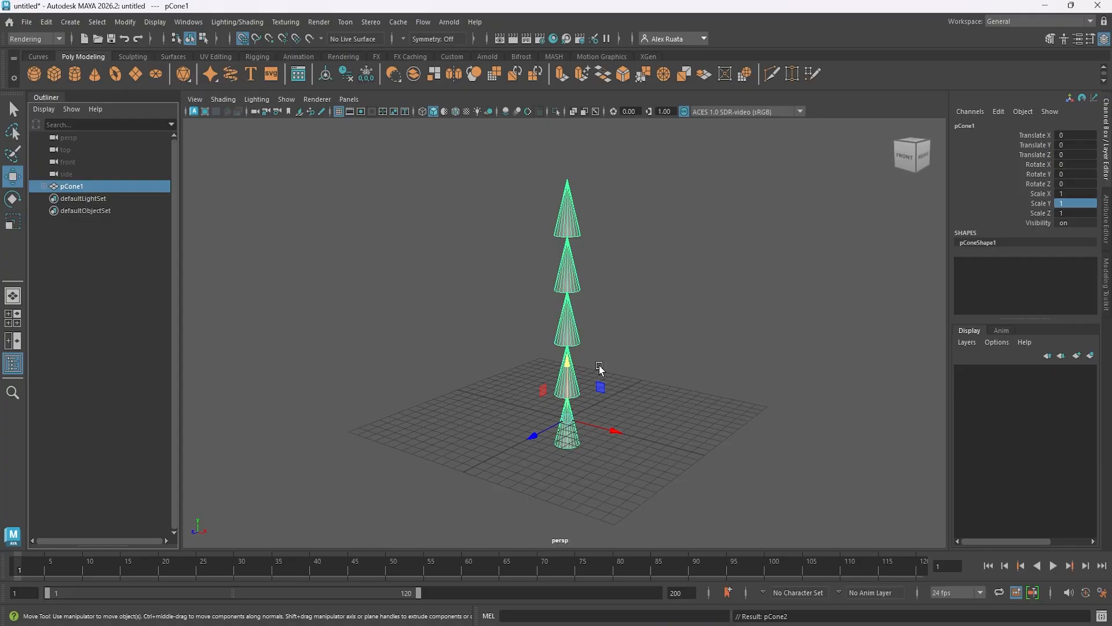
Test the hierarchy by rotating, scaling and moving the root cone pCone1, undoing each transform.
key("e")
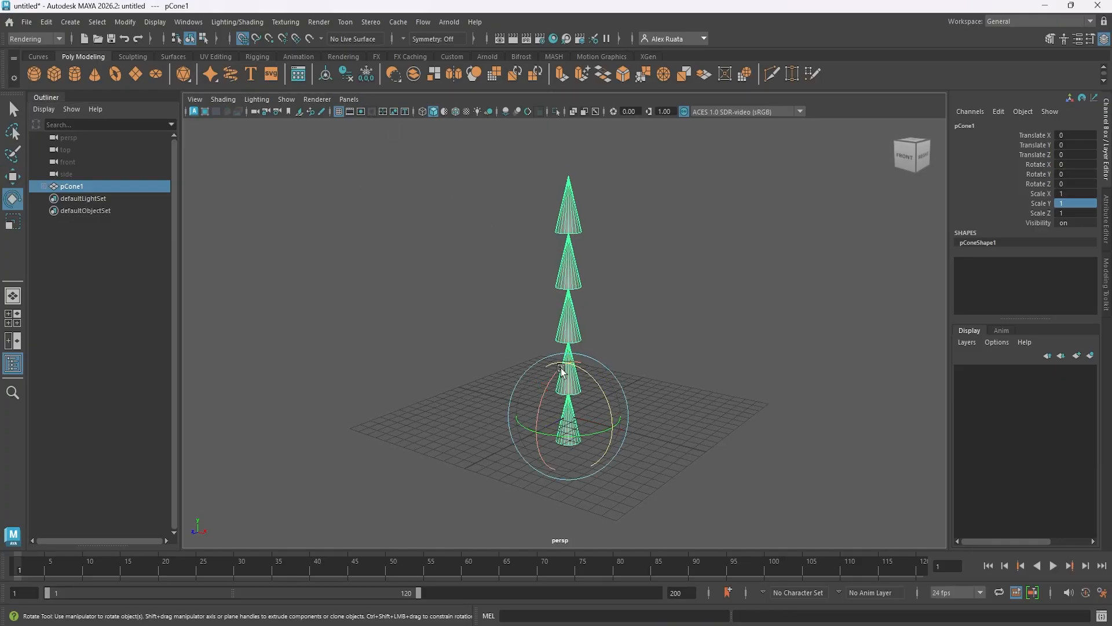
left_click_drag(594, 373, 828, 348)
key("ctrl+z")
key("ctrl+z")
key("ctrl+z")
key("ctrl+z")
key("r")
key("ctrl+z")
key("w")
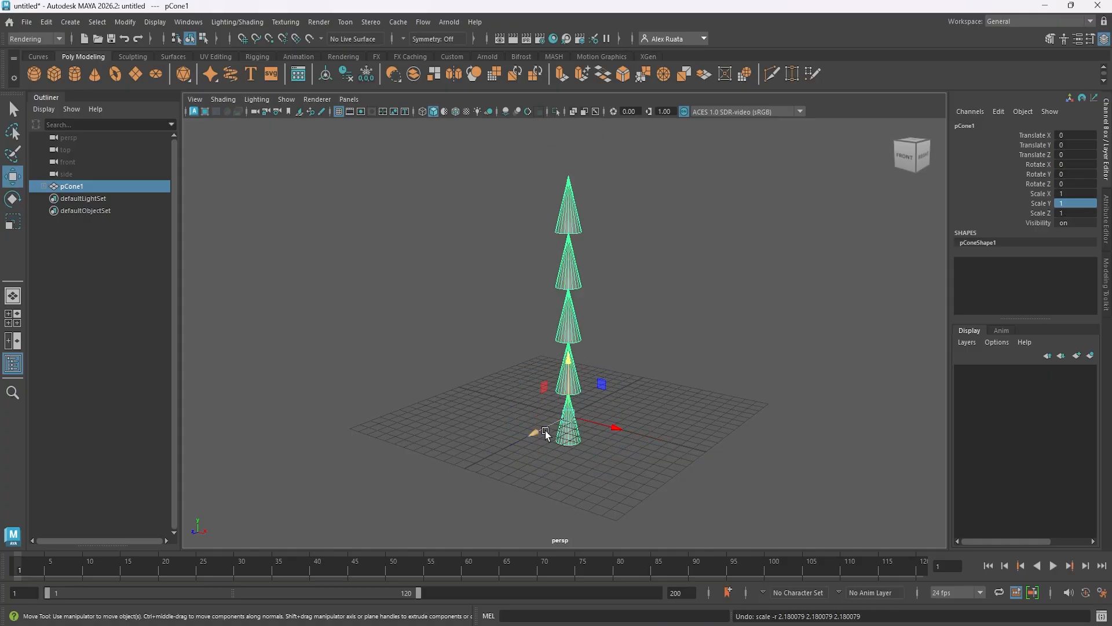
left_click_drag(545, 429, 602, 429)
key("ctrl+z")
Try rotating pCone2 about 52 degrees around Z with its children, and undo the rotation.
left_click(579, 374)
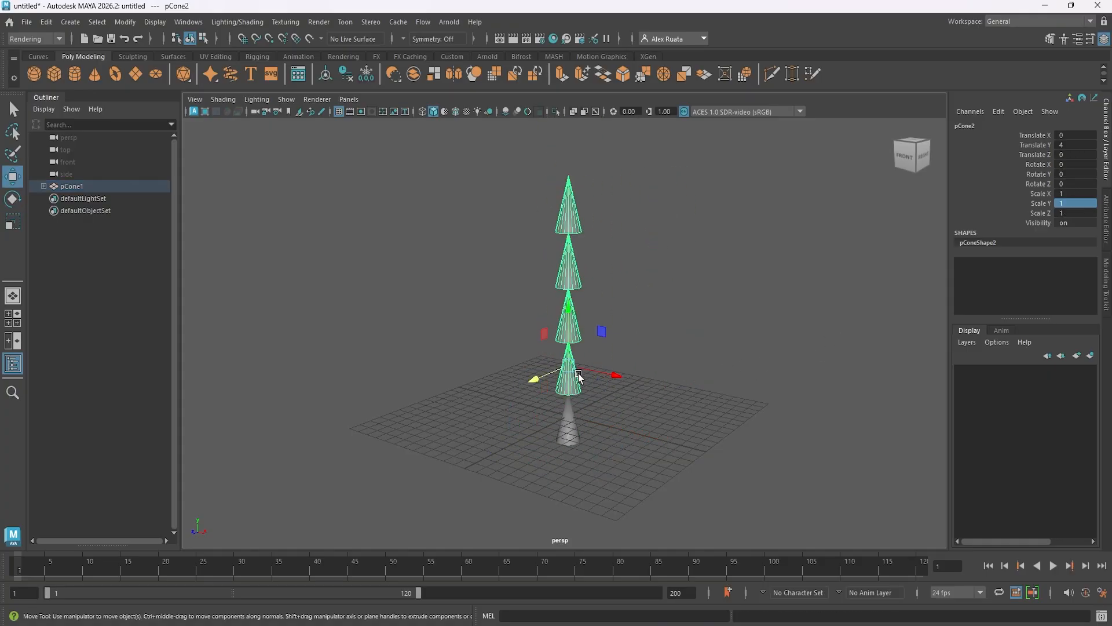
key("e")
left_click_drag(611, 376, 571, 304)
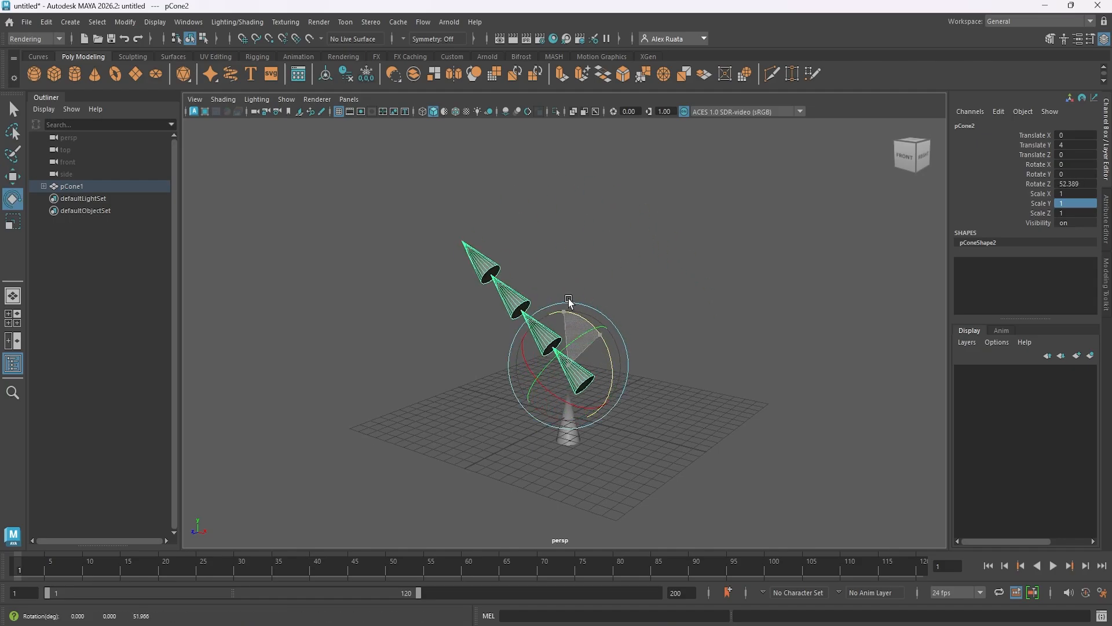
key("ctrl+z")
Try bending the chain by rotating pCone4, pCone2 to about -79 degrees and pCone1 around Z, and undo the rotations.
left_click(586, 255)
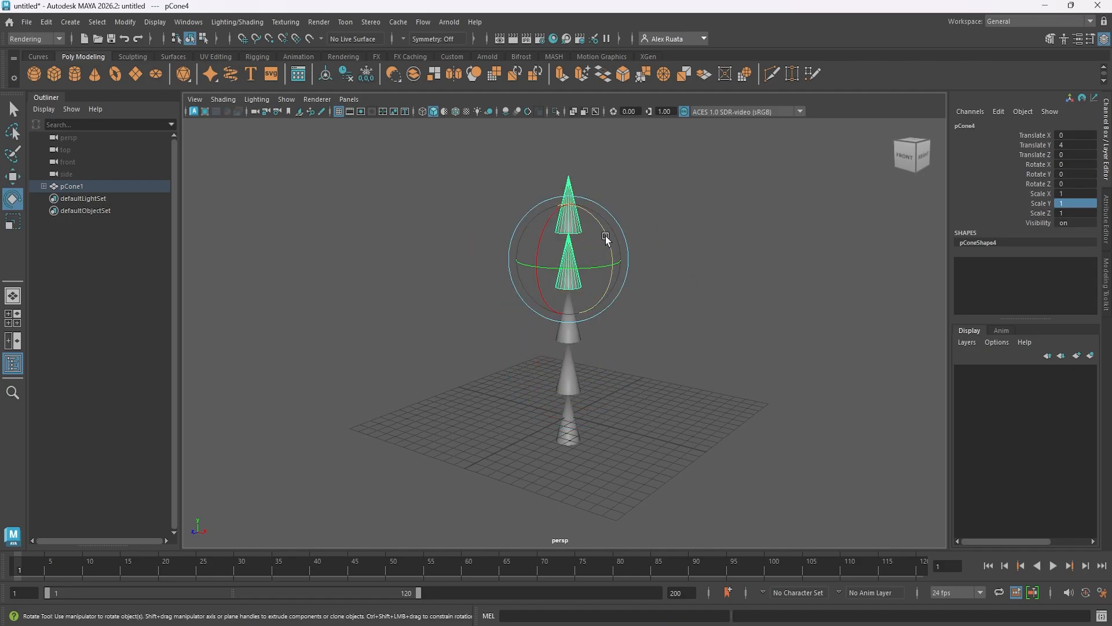
left_click_drag(586, 255, 641, 447)
left_click(568, 365)
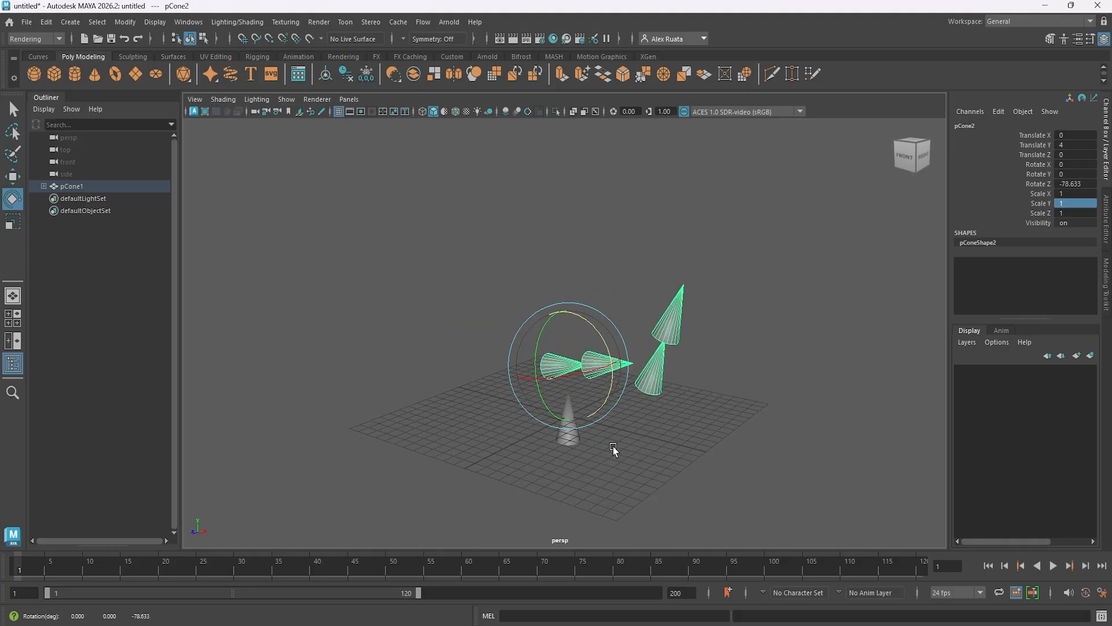
left_click(572, 444)
mouse_move(602, 387)
left_mouse_down()
mouse_move(615, 445)
mouse_move(580, 365)
mouse_move(620, 440)
mouse_move(605, 391)
left_mouse_up()
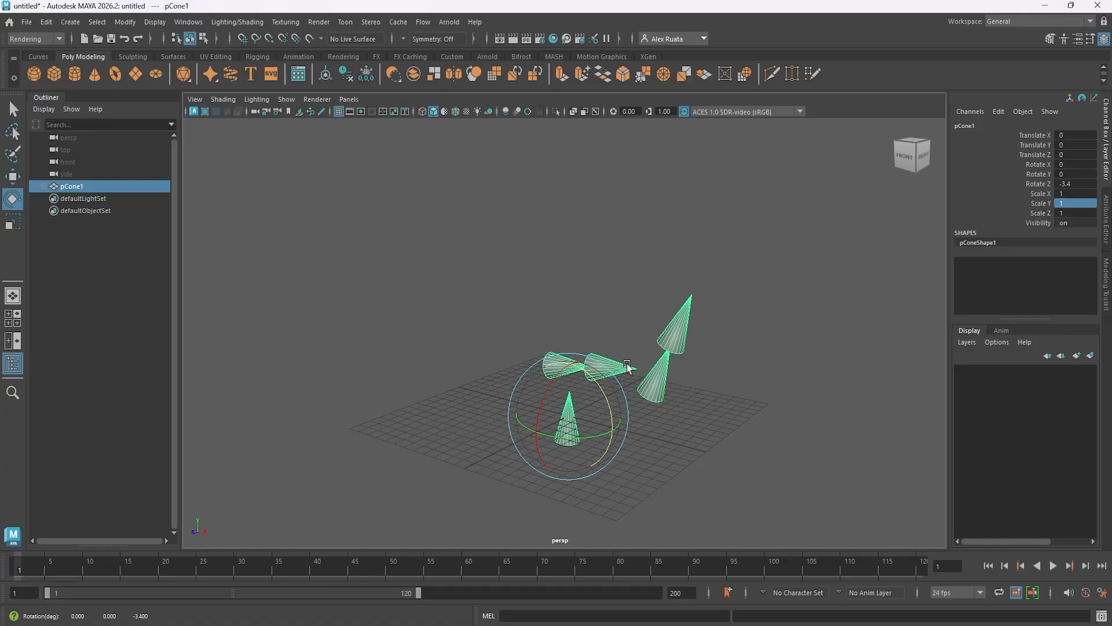
key("ctrl+z")
key("ctrl+z")
key("ctrl+z")
key("ctrl+z")
key("ctrl+z")
key("ctrl+z")
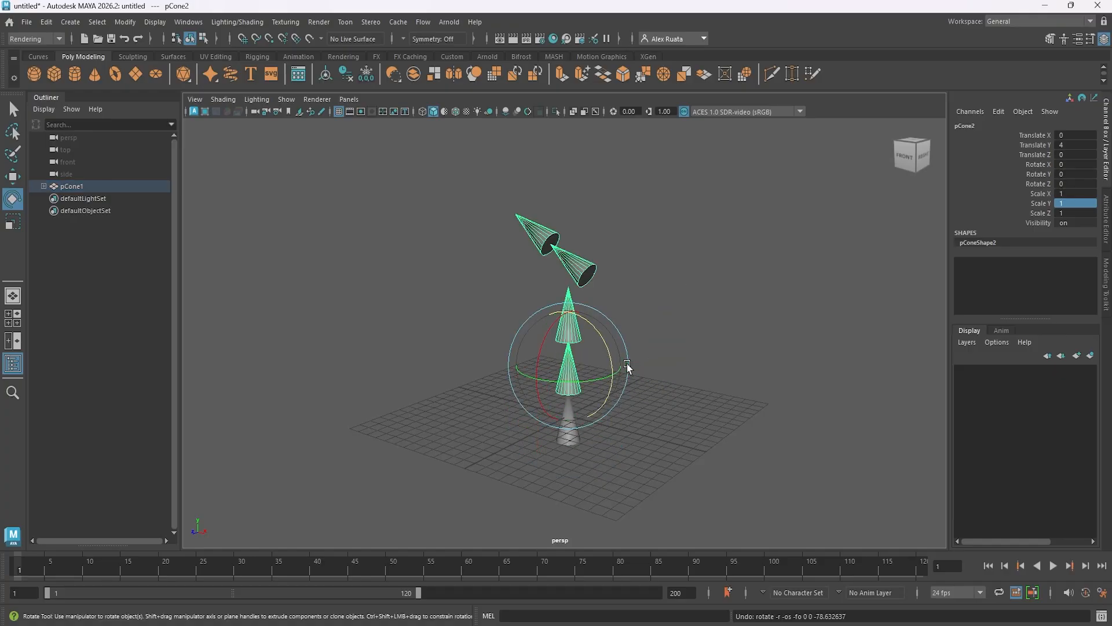
key("ctrl+z")
Try rotating the middle cone pCone3 around Z, examine its joint with pCone2 up close, and undo the rotation.
left_click_drag(658, 347, 668, 389, "alt")
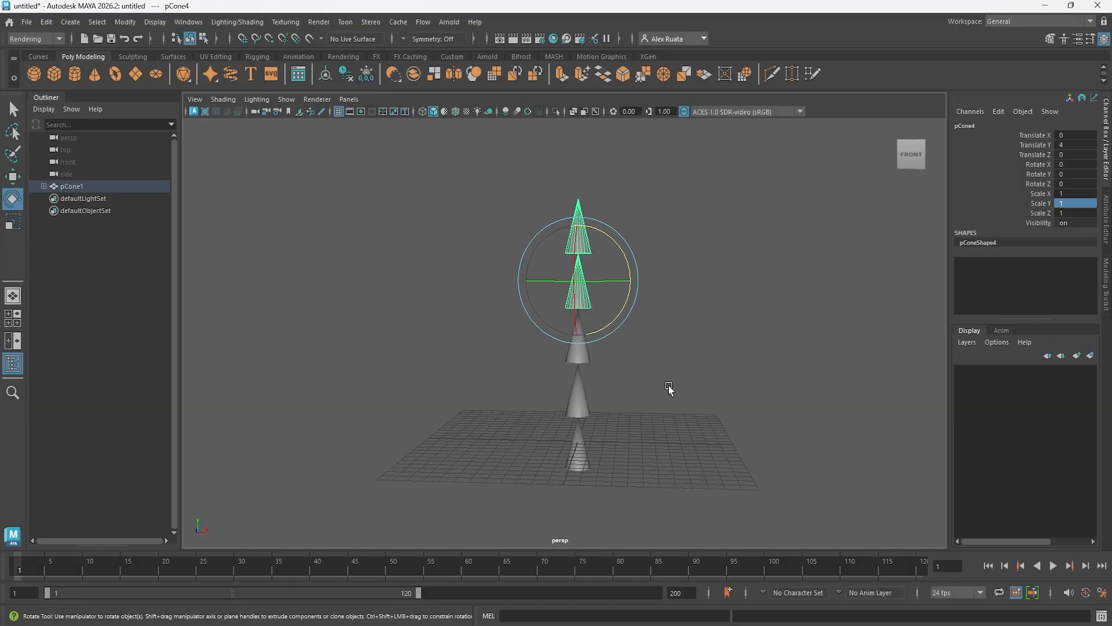
left_click(584, 366)
left_click_drag(626, 313, 620, 375)
scroll(614, 362, "up", 6)
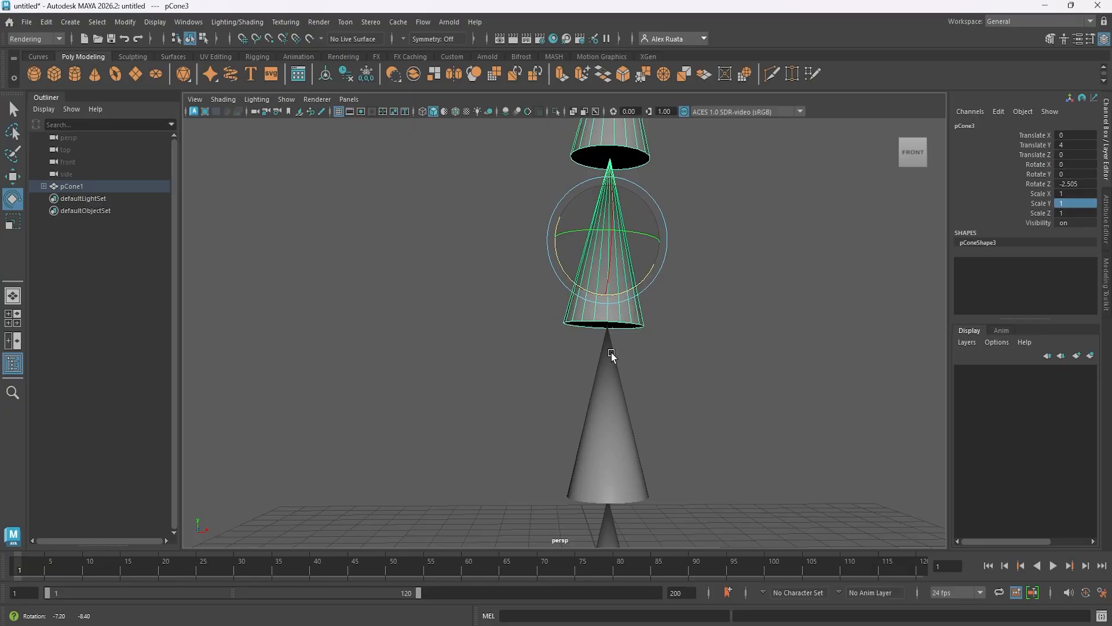
scroll(651, 322, "down", 8)
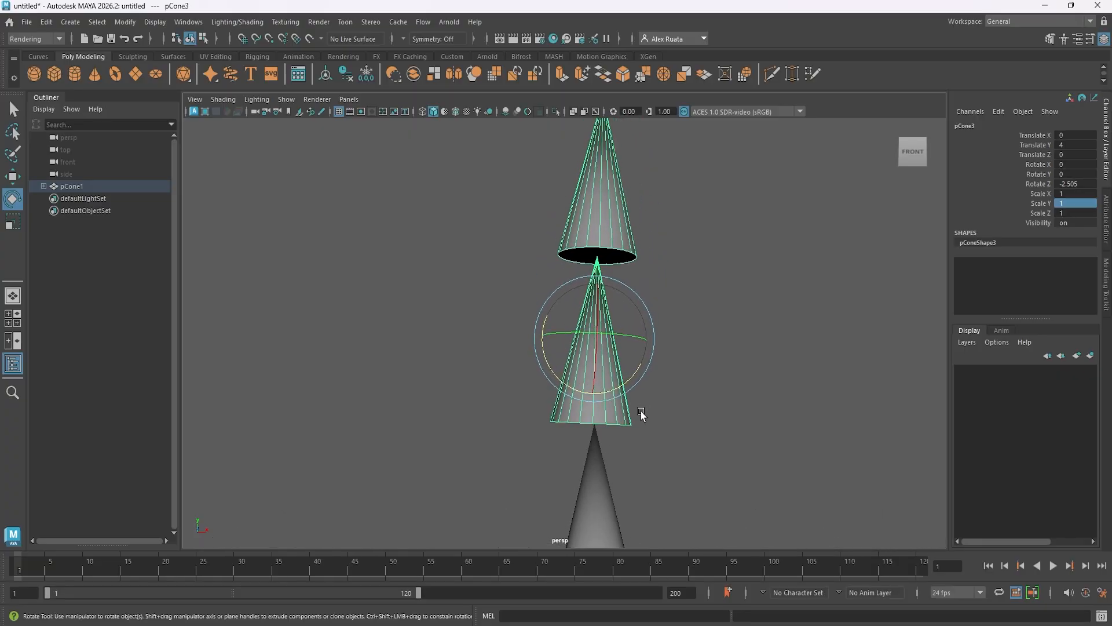
left_click_drag(566, 395, 526, 303, "alt")
key("ctrl+z")
Try rotating the topmost cone pCone5 about -38 degrees around Z, and undo the rotation.
key("ctrl+z")
left_click(550, 267)
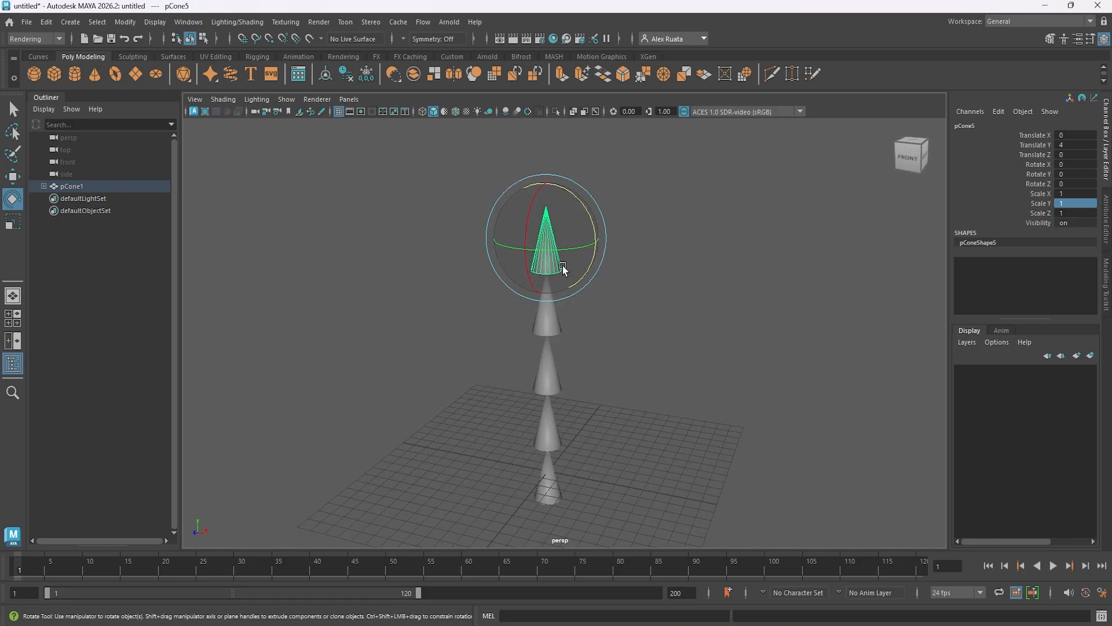
left_click_drag(586, 221, 593, 246)
key("ctrl+z")
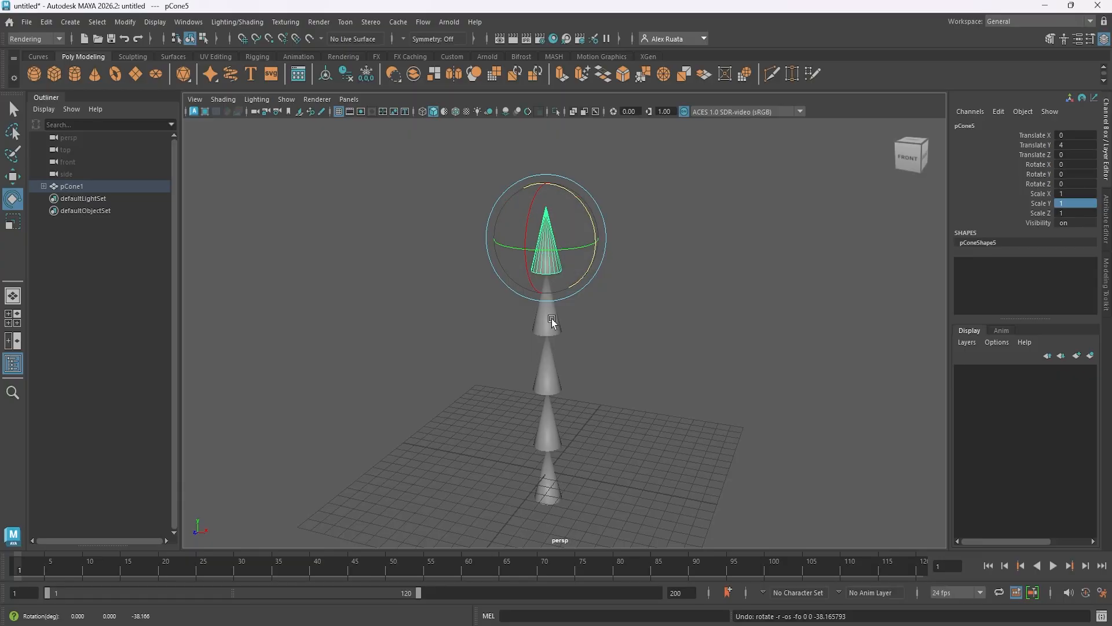
In the front view, center the pivot of the topmost cone pCone5.
middle_click_drag(583, 315, 585, 299, "alt")
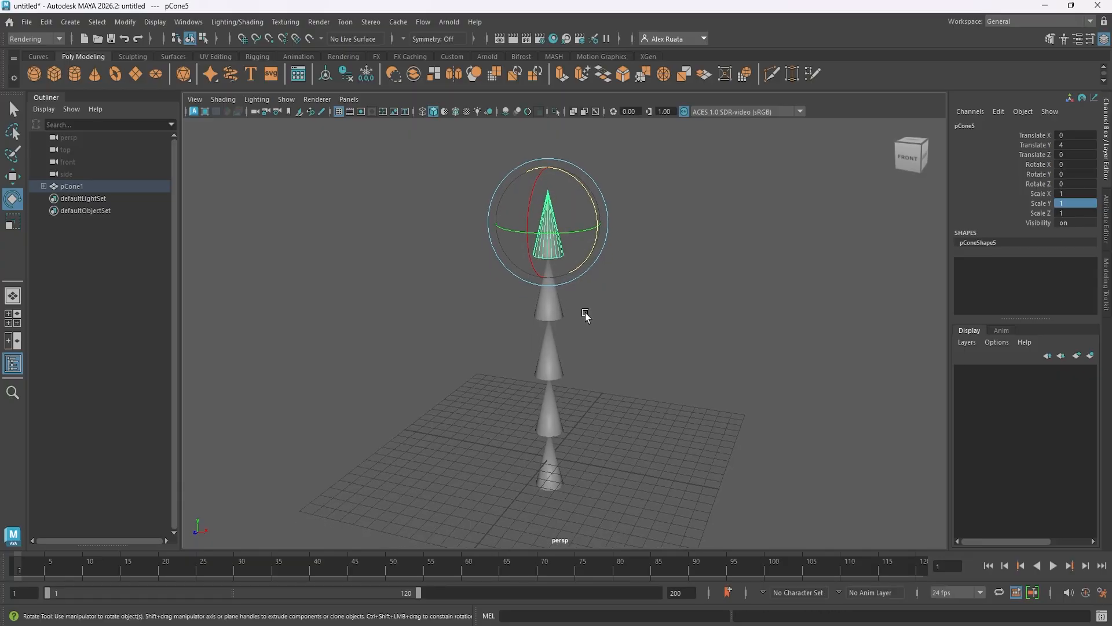
key("space")
key("space")
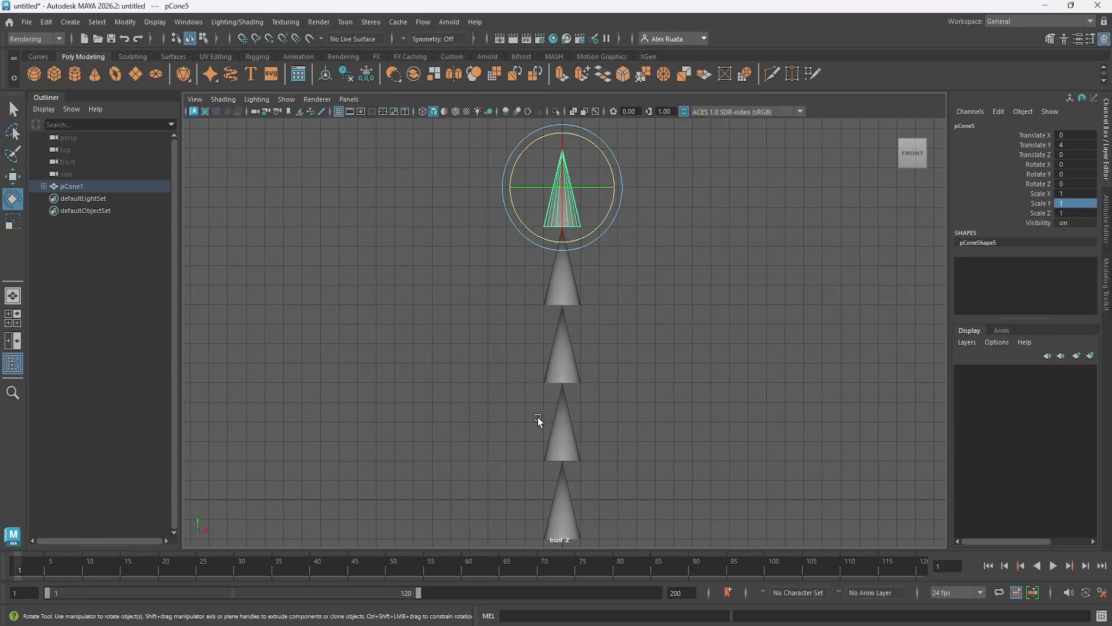
key("w")
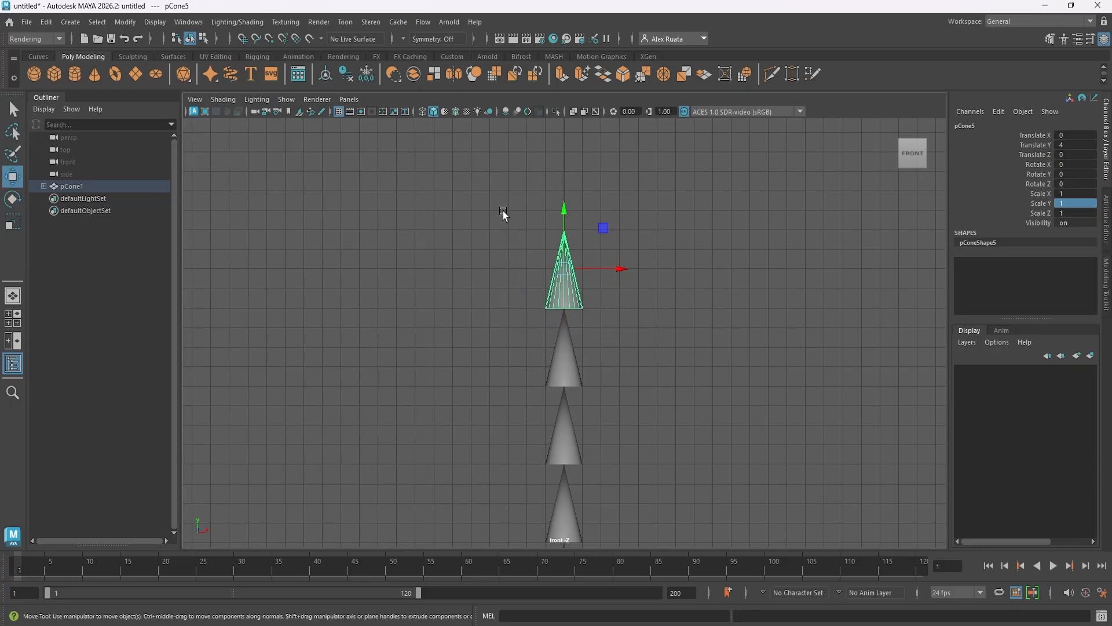
left_click(129, 23)
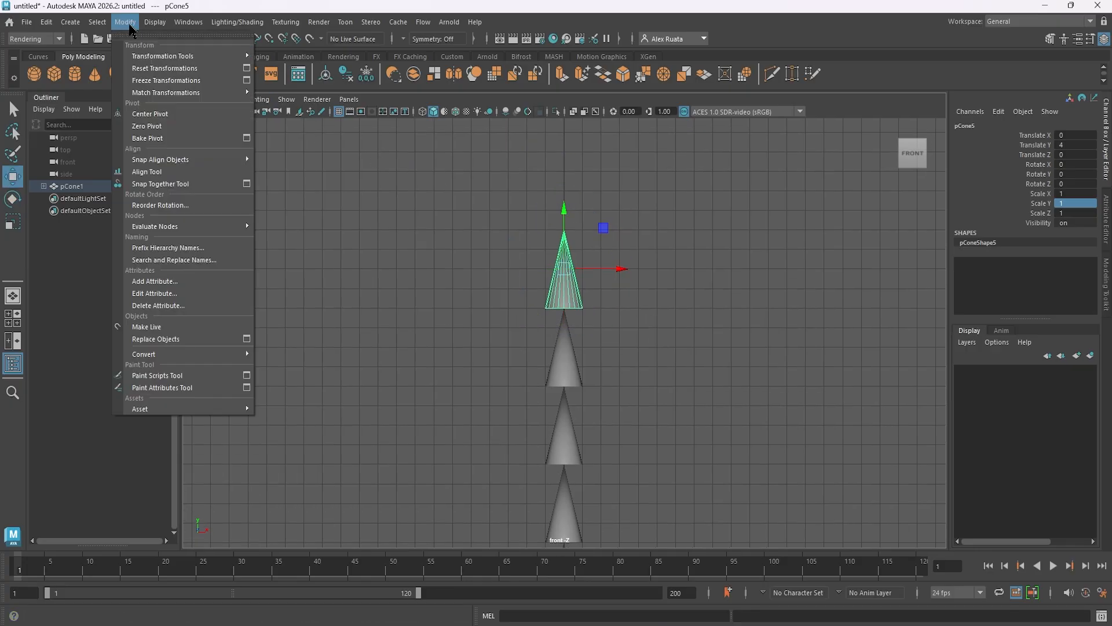
left_click(166, 112)
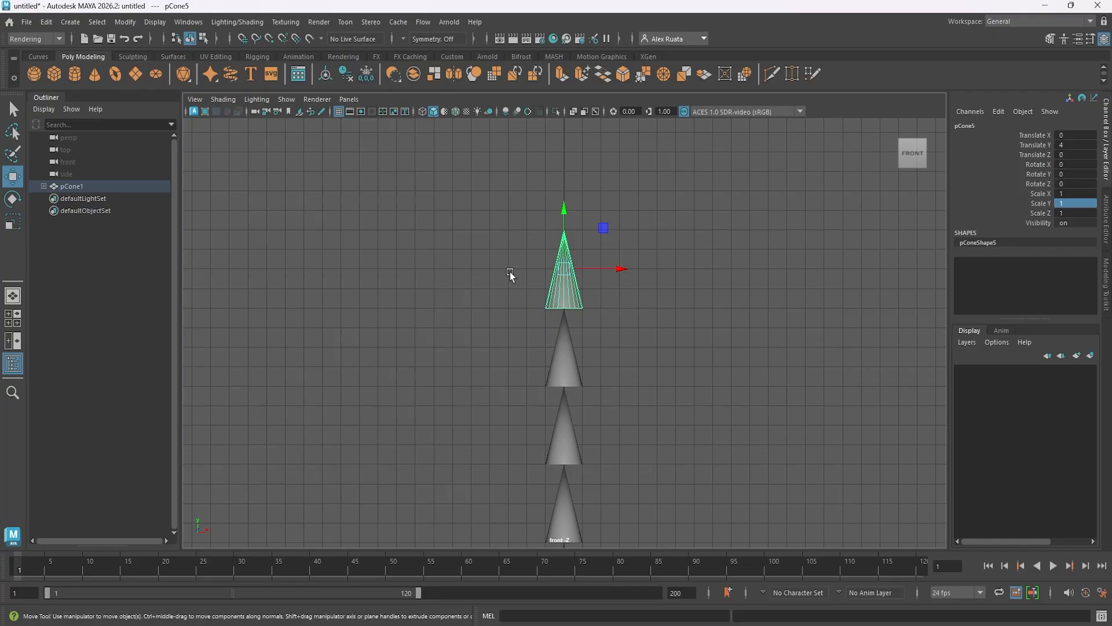
middle_click_drag(529, 297, 556, 321, "alt")
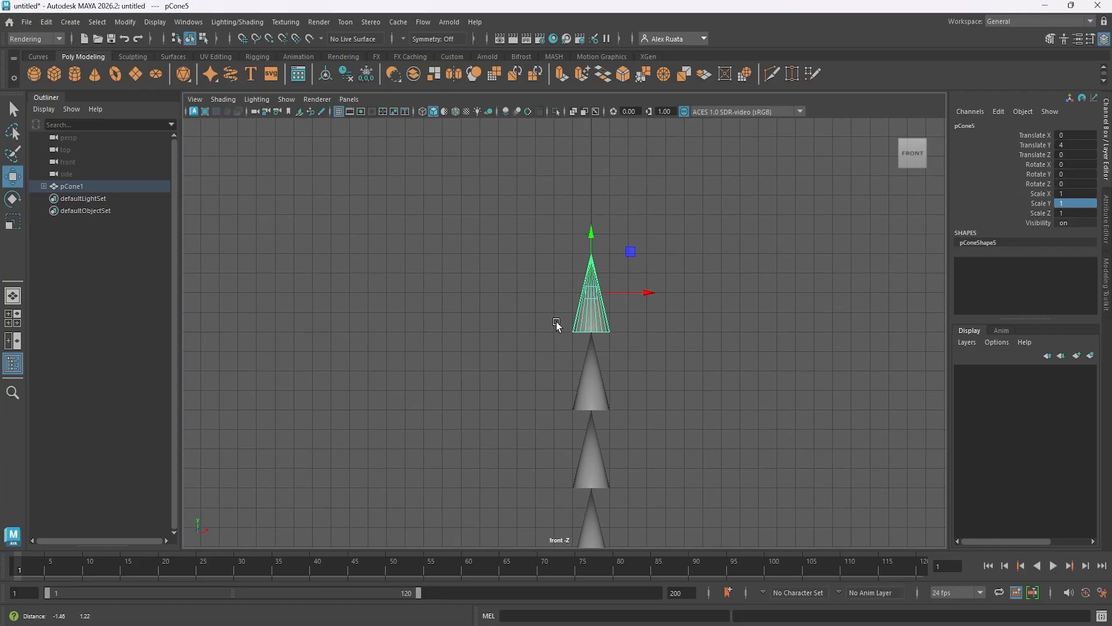
right_click_drag(556, 321, 770, 308, "alt")
middle_click_drag(770, 307, 660, 367, "alt")
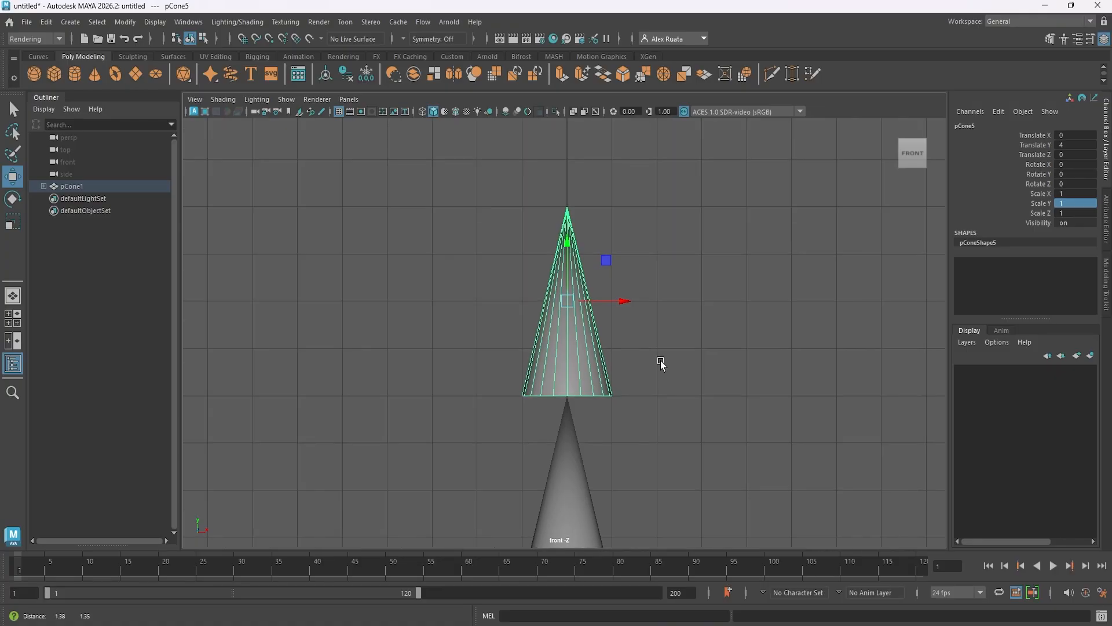
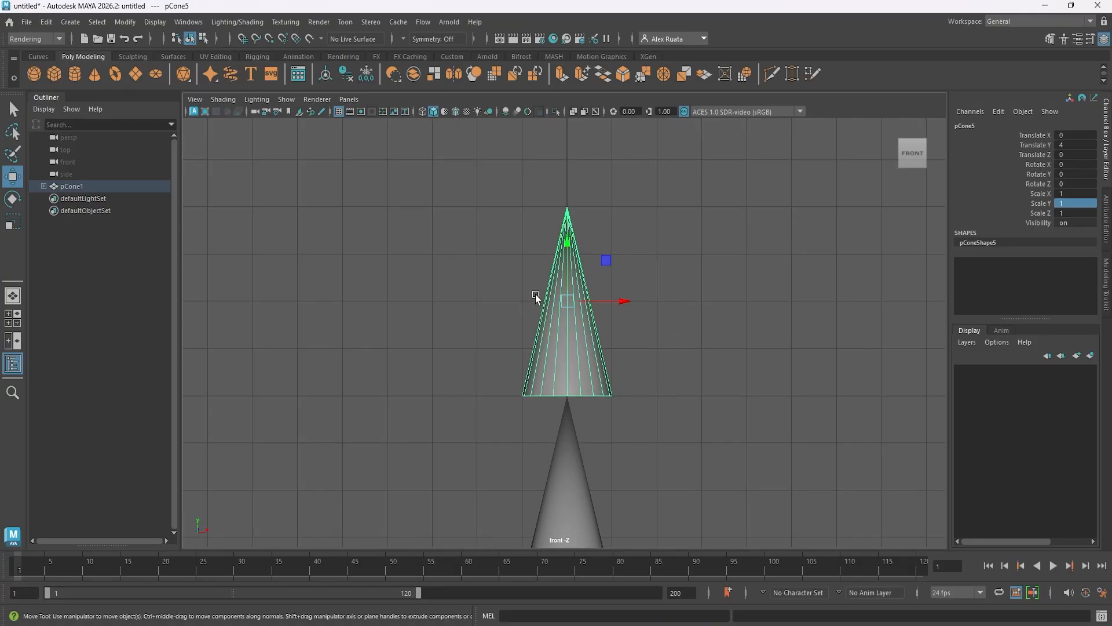
Compare the rotate, scale and move manipulators at the centered pivot of the topmost cone pCone5.
key("e")
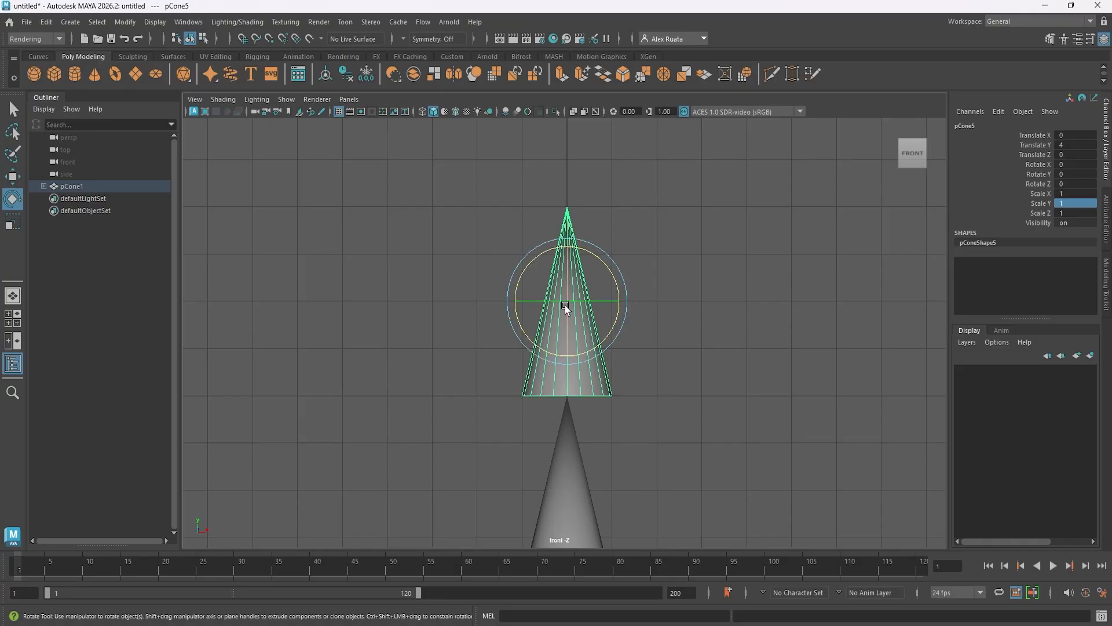
key("r")
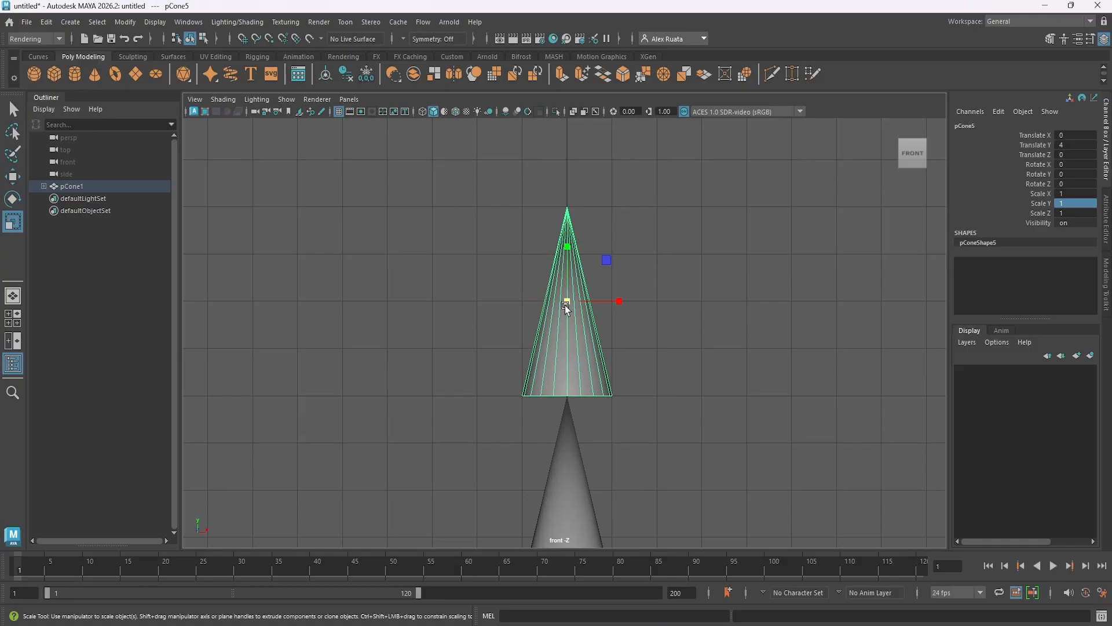
key("w")
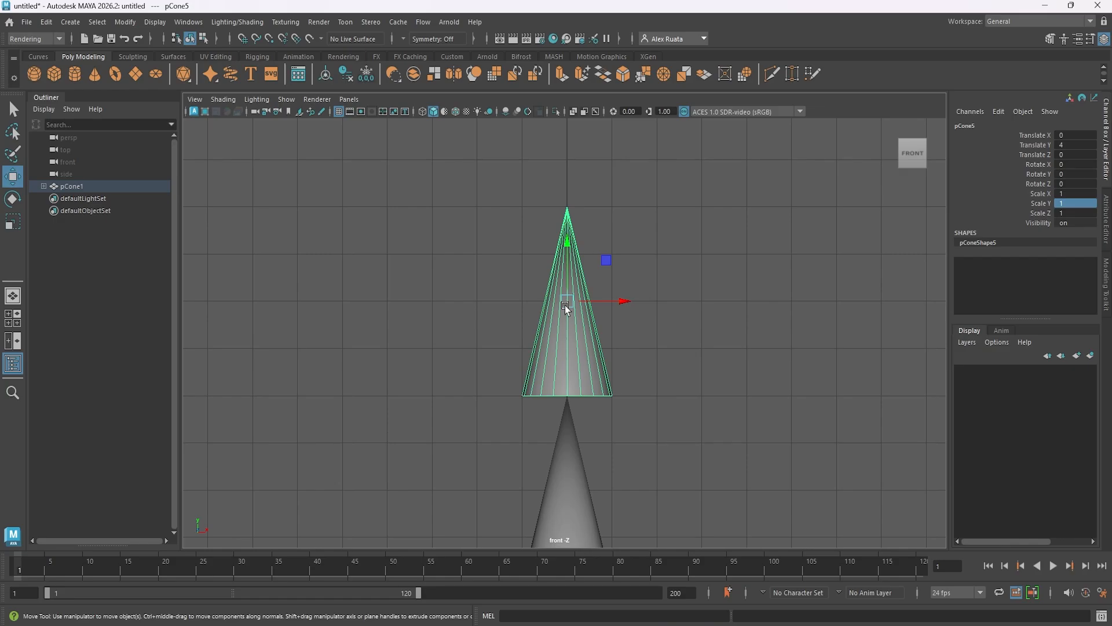
Try raising pCone5's pivot just above its tip and rotating the cone about 28 degrees around Z, and undo the rotation.
key("d")
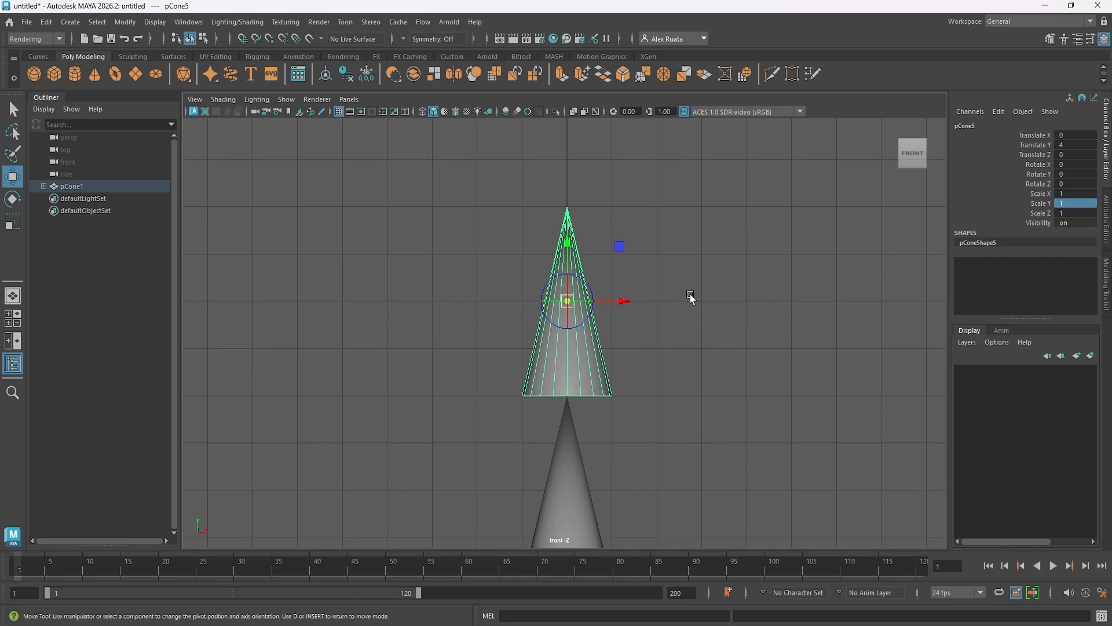
middle_click_drag(566, 241, 587, 137)
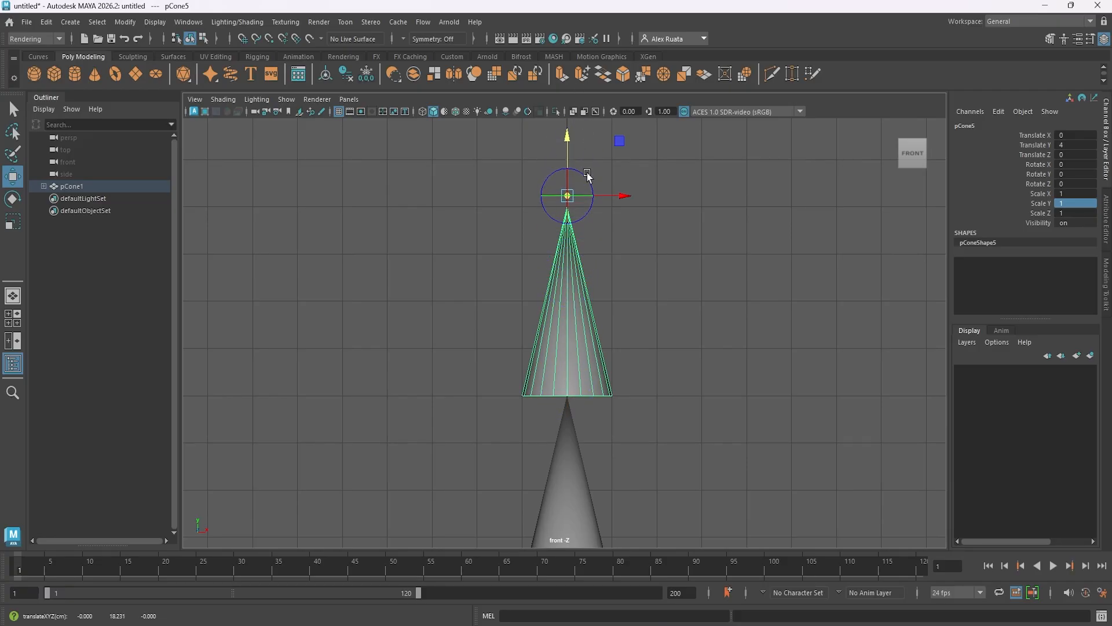
key("d")
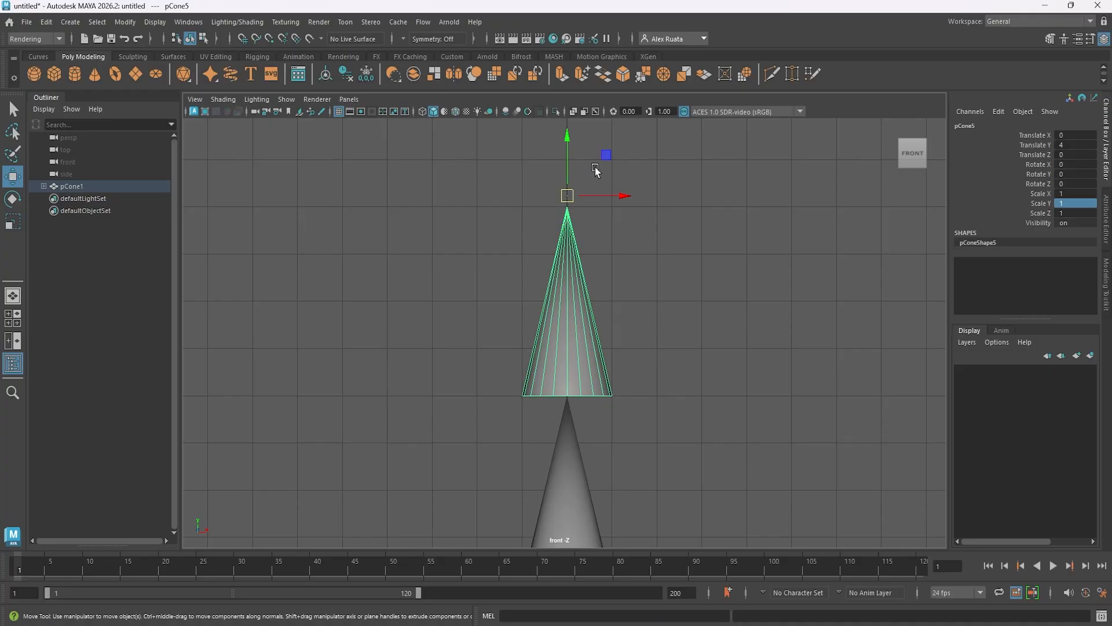
key("e")
left_click_drag(605, 184, 770, 119)
key("ctrl+z")
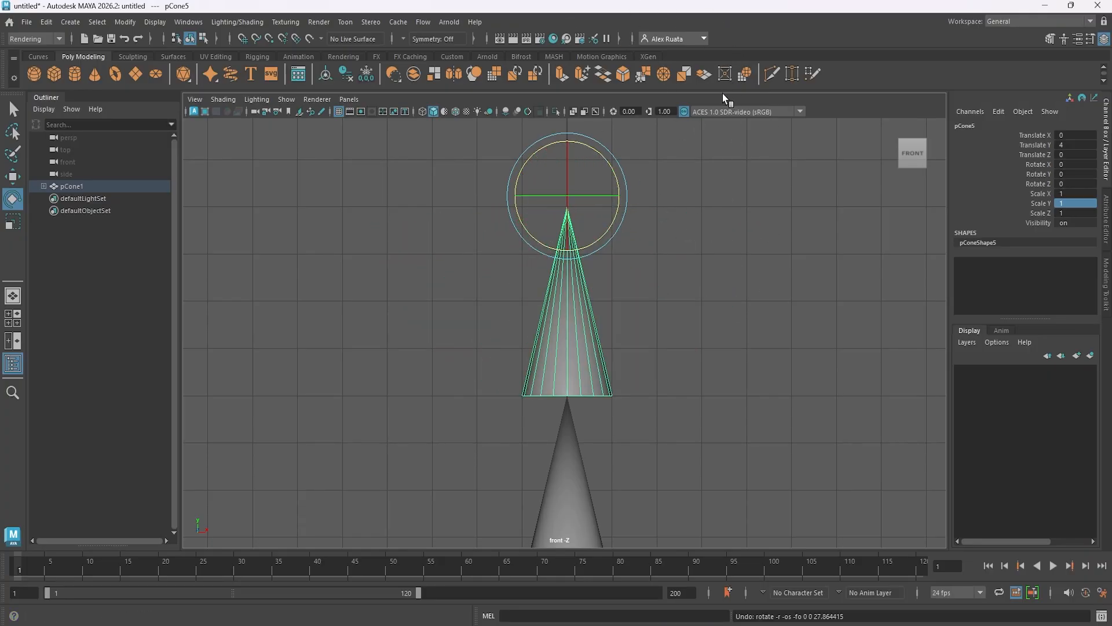
Try shifting pCone5's pivot down and about 2.4 units out along X, rotate the cone around it, and undo the rotation and pivot moves.
key("d")
left_click_drag(569, 139, 564, 255)
left_click_drag(624, 317, 733, 322)
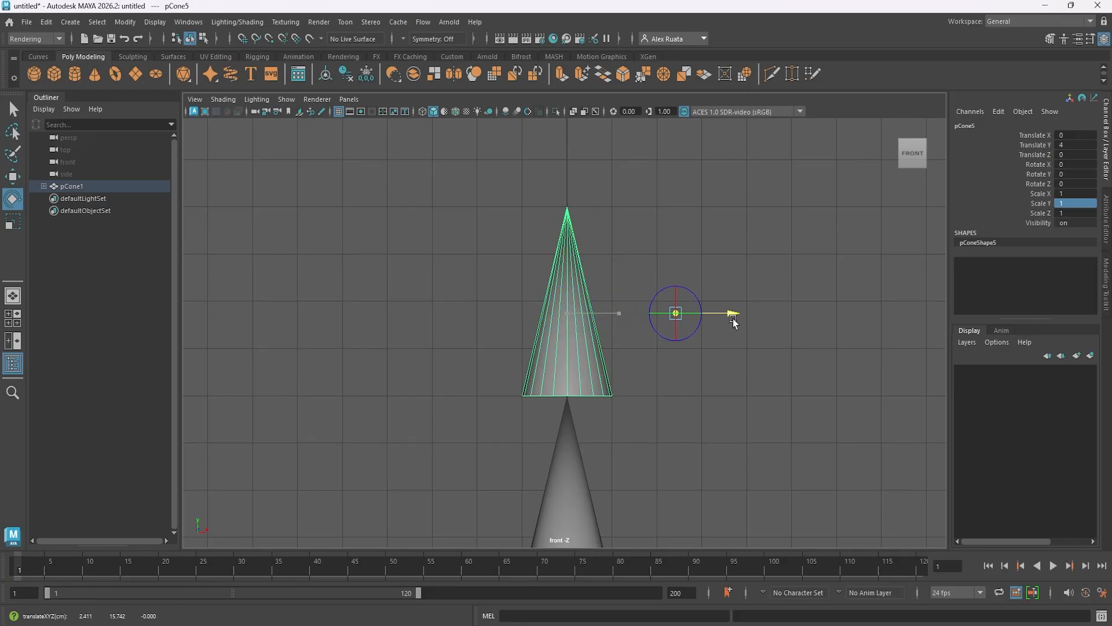
key("d")
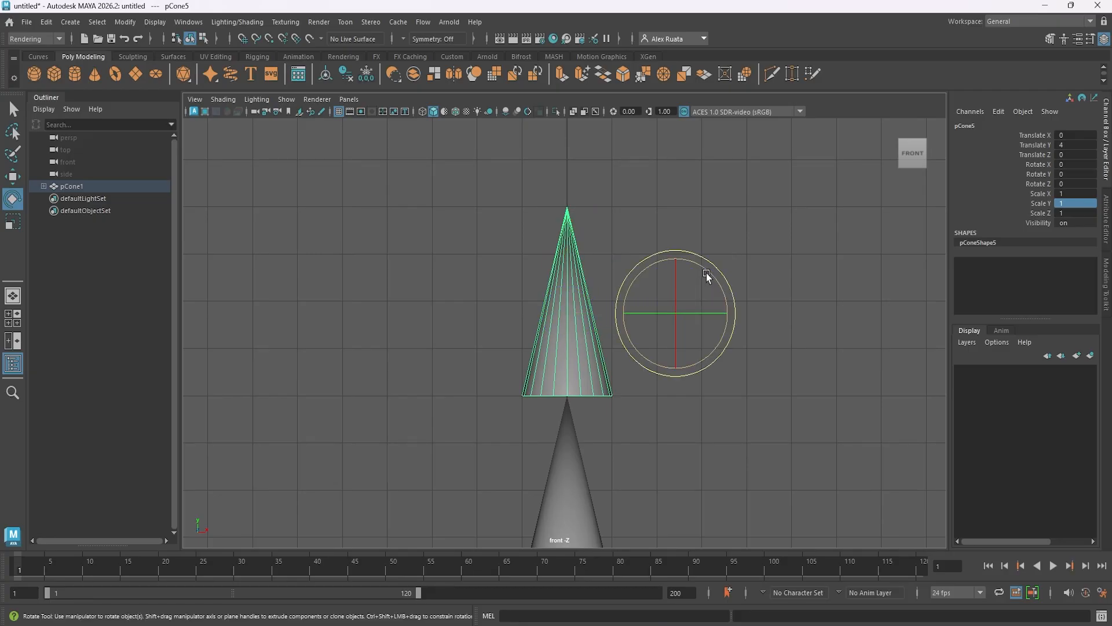
left_click_drag(707, 273, 695, 44)
key("ctrl+z")
key("ctrl+z")
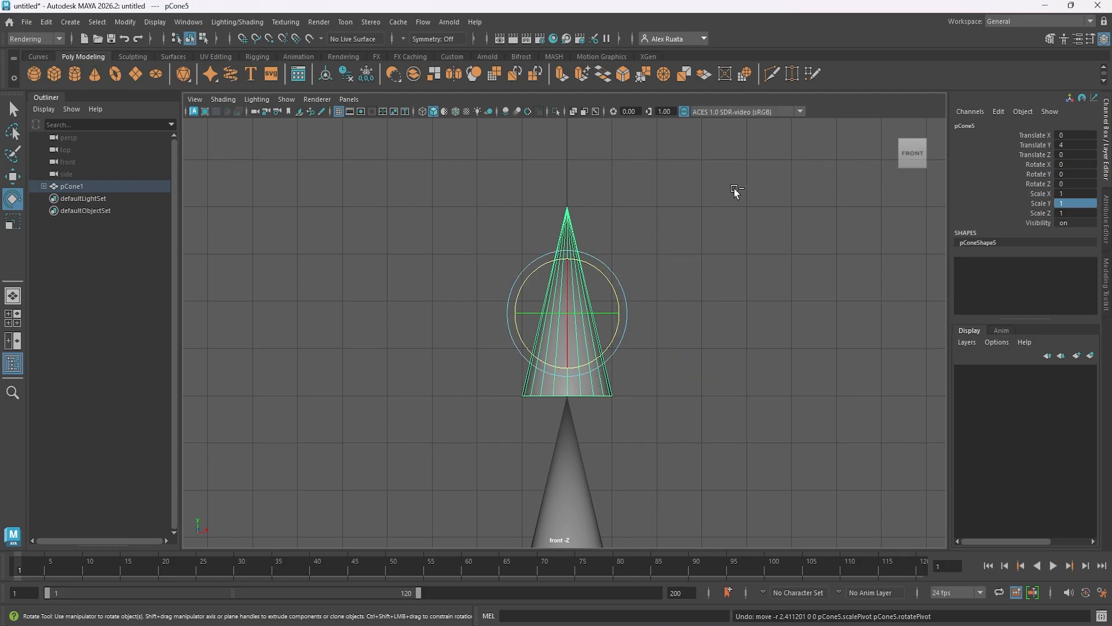
key("ctrl+z")
key("ctrl+z")
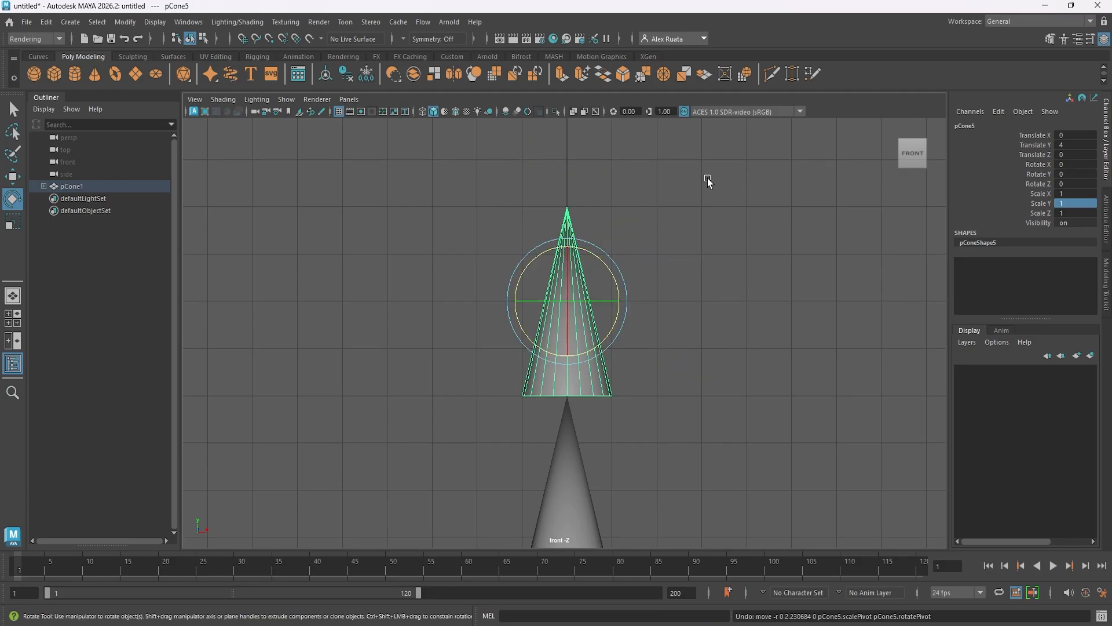
Turn on grid snapping and snap pCone5's pivot down to the center of its base.
key("d")
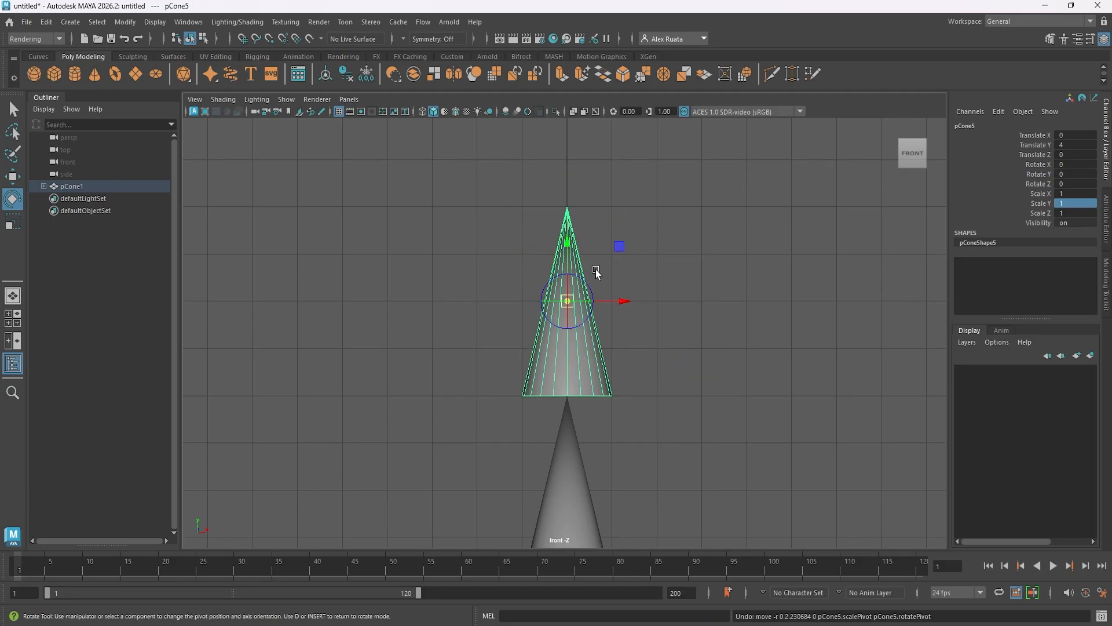
left_click(242, 38)
left_click_drag(570, 246, 570, 390)
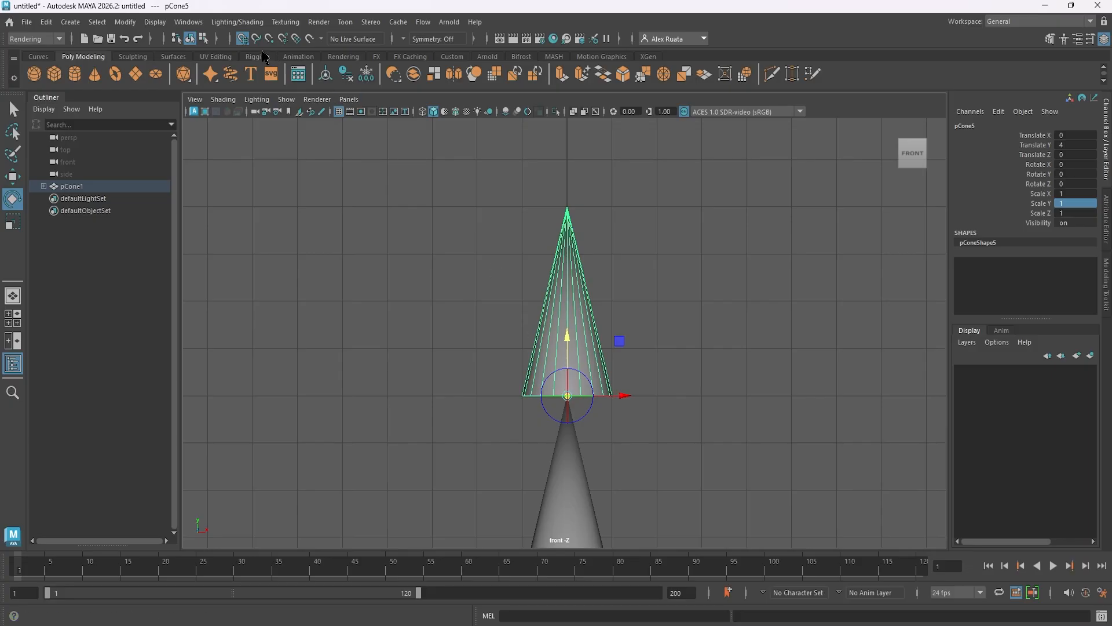
key("e")
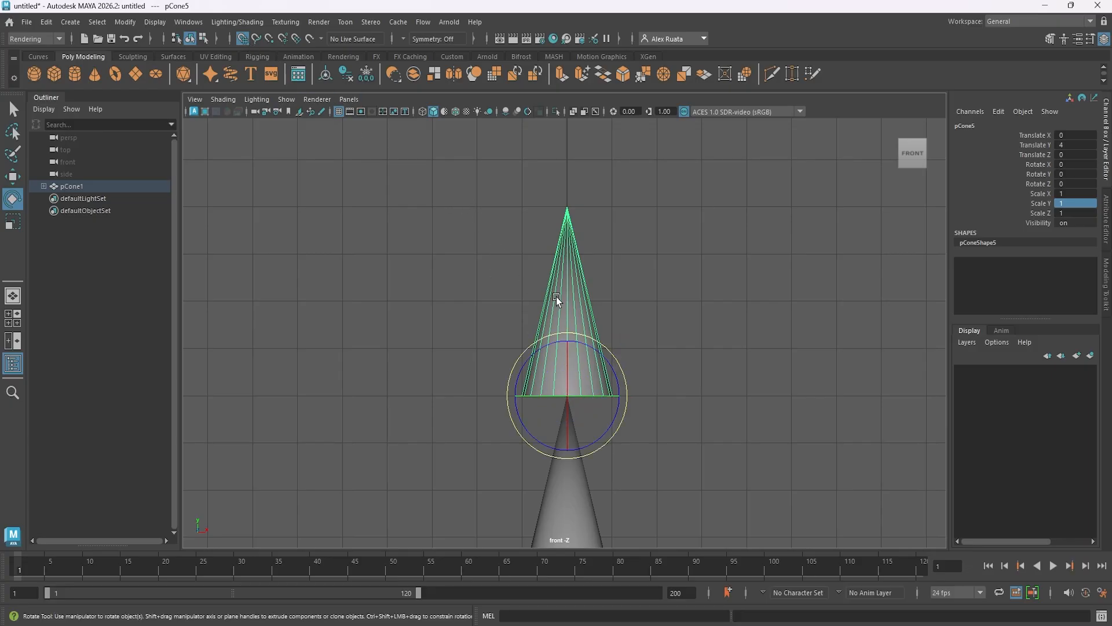
Select the second cone from the top, pCone4, and snap its pivot to the center of its base.
scroll(556, 297, "down", 3)
key("w")
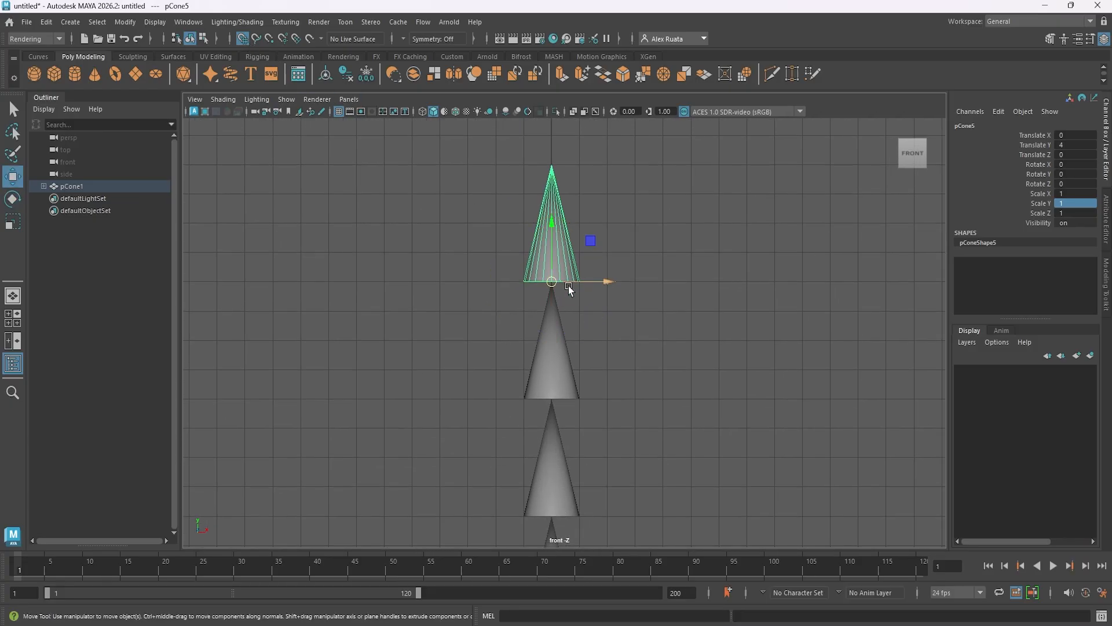
left_click(558, 351, "shift")
middle_click_drag(588, 303, 609, 265, "alt")
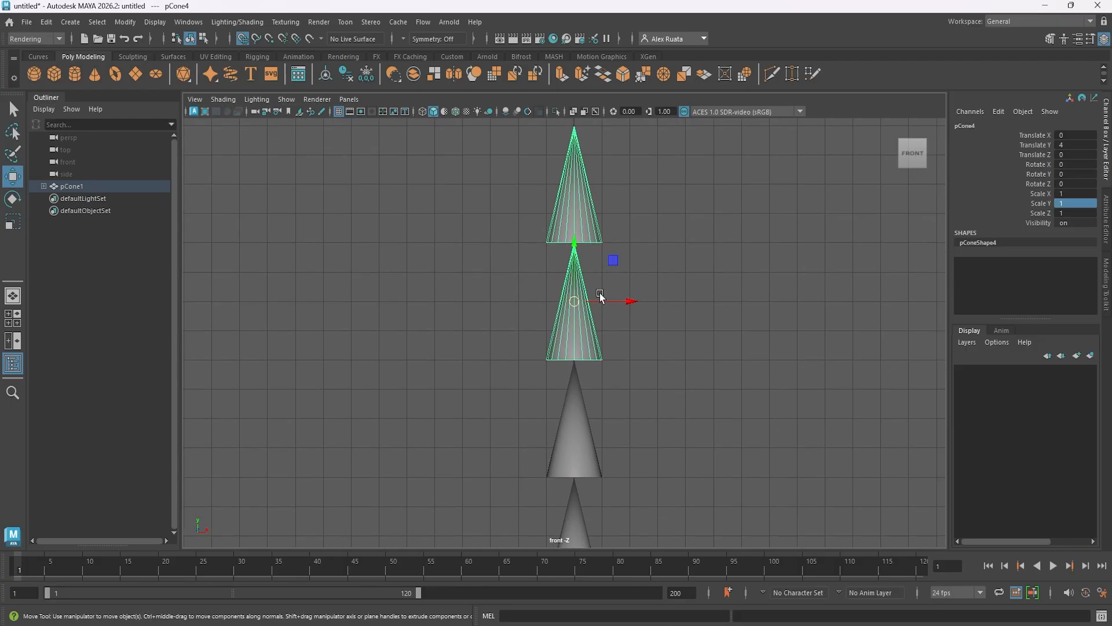
right_click_drag(600, 293, 960, 283, "alt")
key("d")
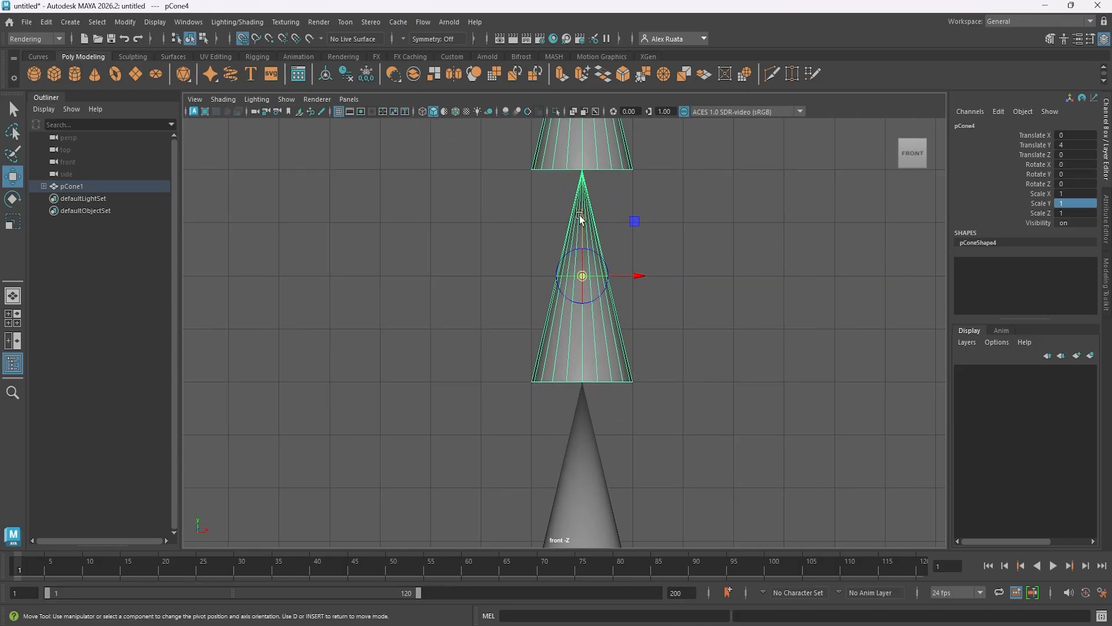
left_click_drag(584, 217, 599, 360)
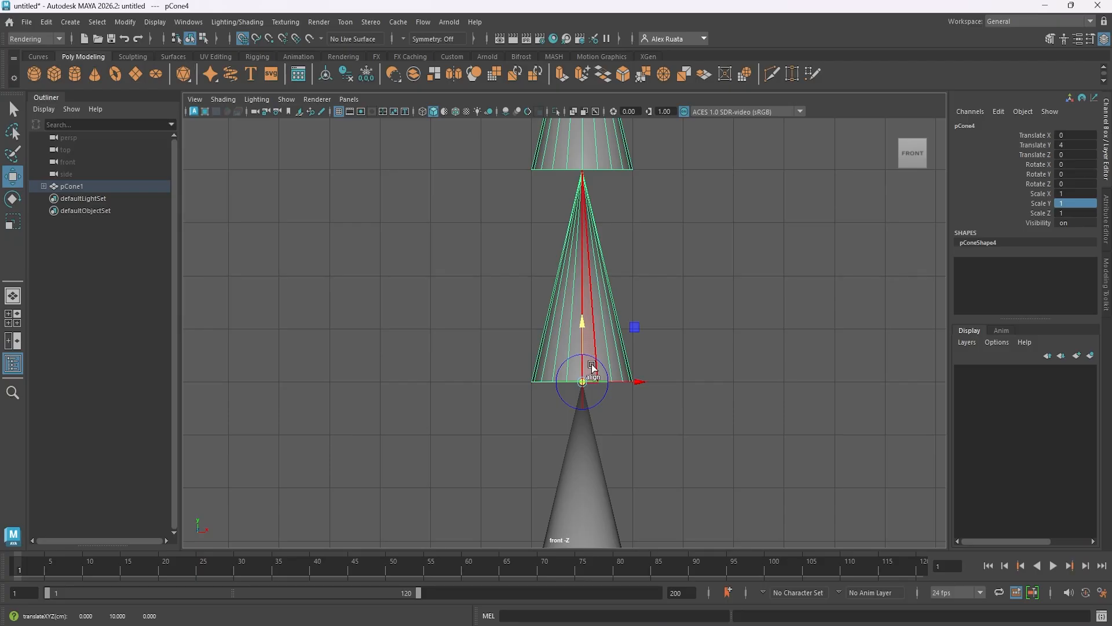
key("d")
Select the middle cone pCone3 and snap its pivot to the center of its base.
middle_click_drag(606, 367, 583, 175, "alt")
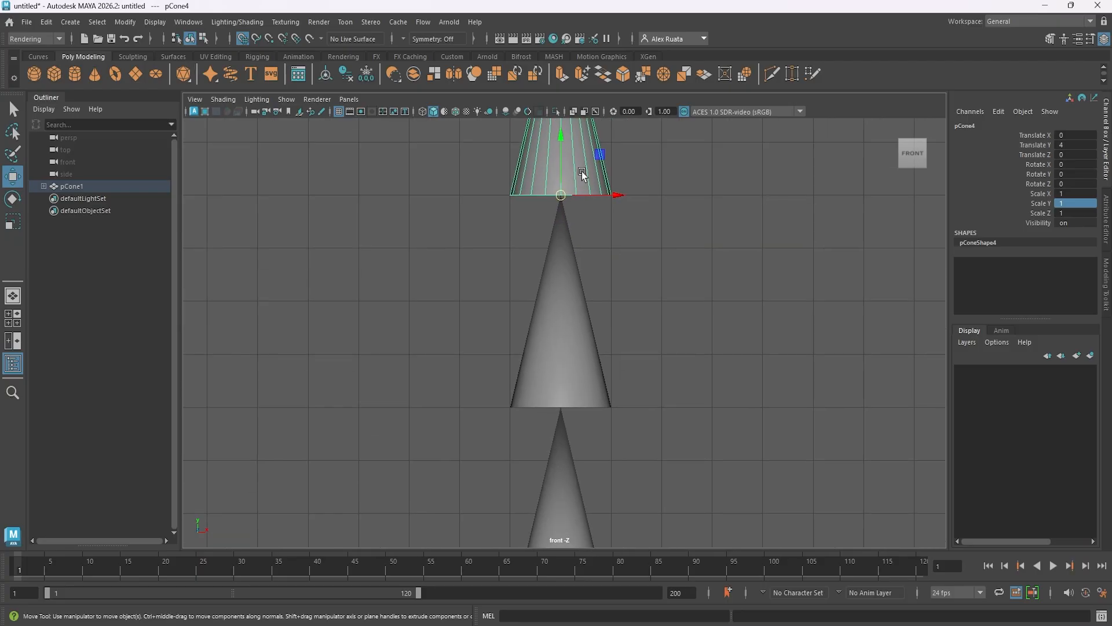
left_click(574, 280)
key("d")
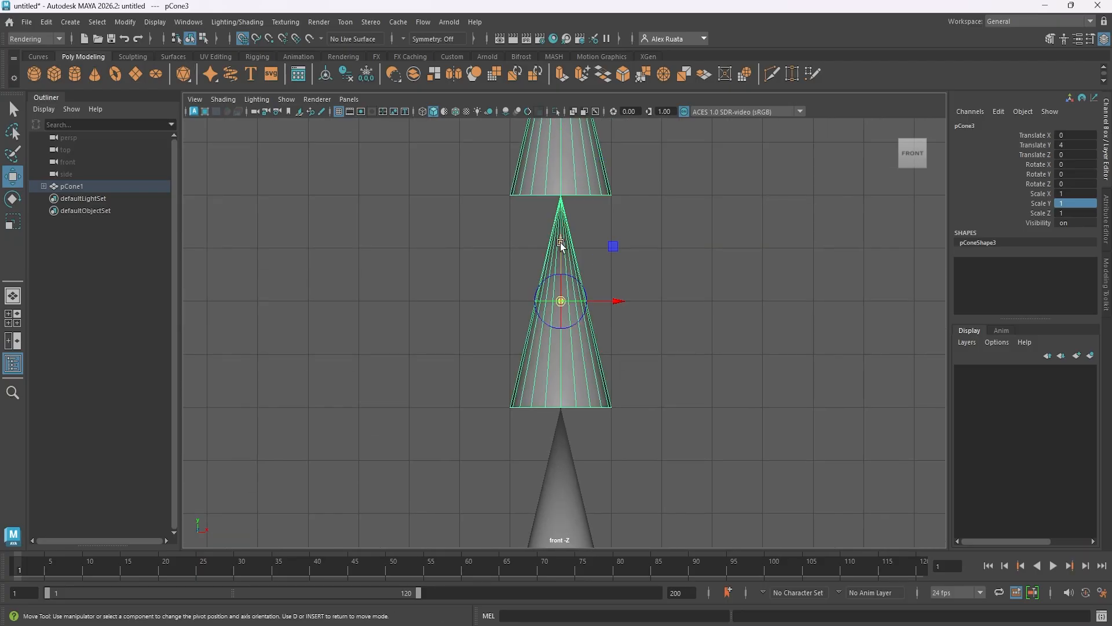
left_click_drag(561, 243, 562, 406)
key("d")
Select pCone2 and snap its pivot down to the base, where it meets the tip of pCone1.
middle_click_drag(642, 350, 651, 211, "alt")
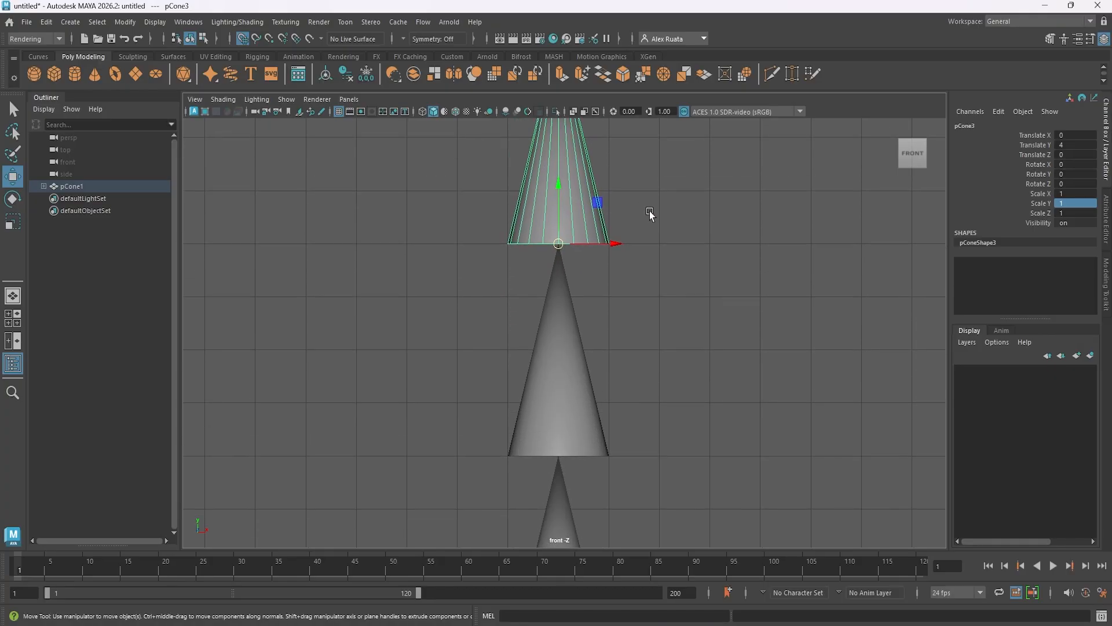
right_click_drag(650, 211, 697, 299, "alt")
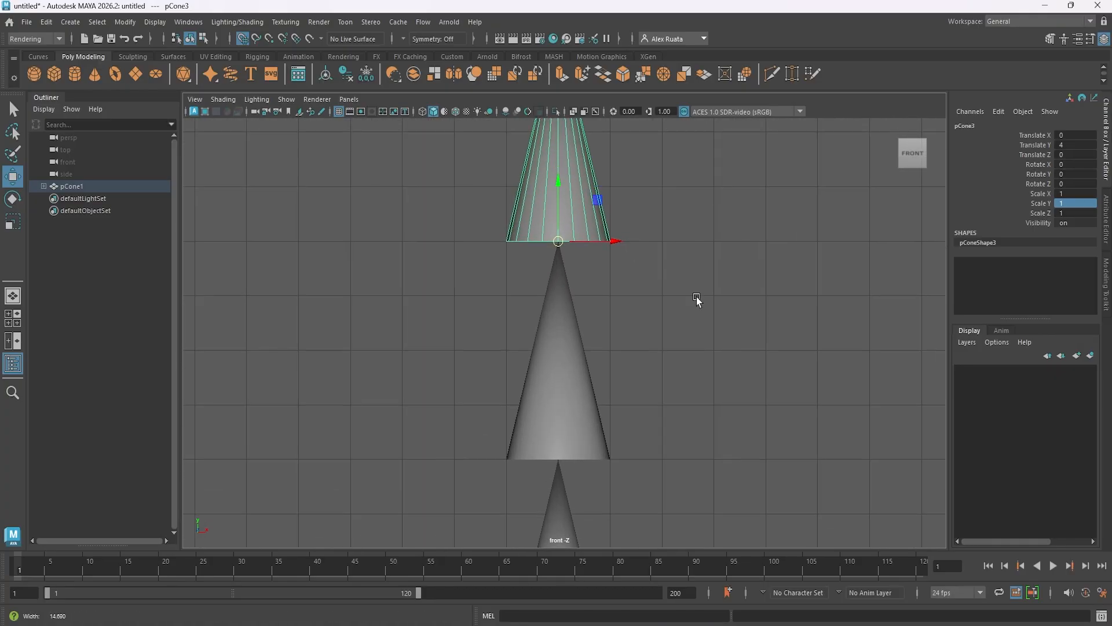
left_click(556, 367)
middle_click_drag(556, 368, 628, 308, "alt")
key("d")
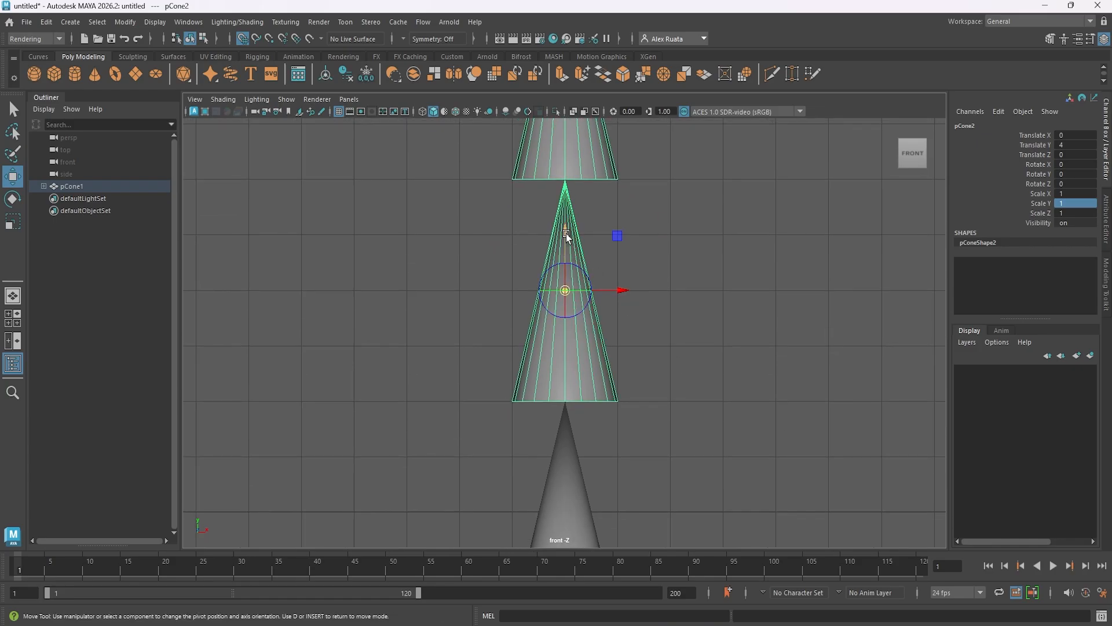
left_click_drag(568, 238, 562, 389)
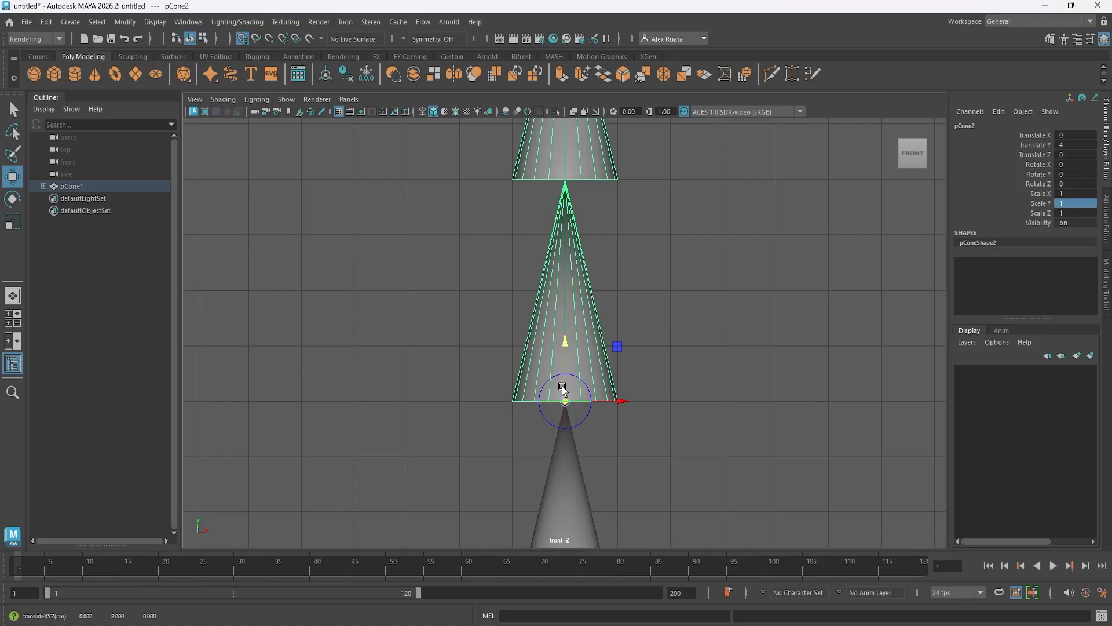
key("d")
Select the lowest cone pCone1 and snap its pivot to the center of its base.
middle_click_drag(620, 372, 601, 187, "alt")
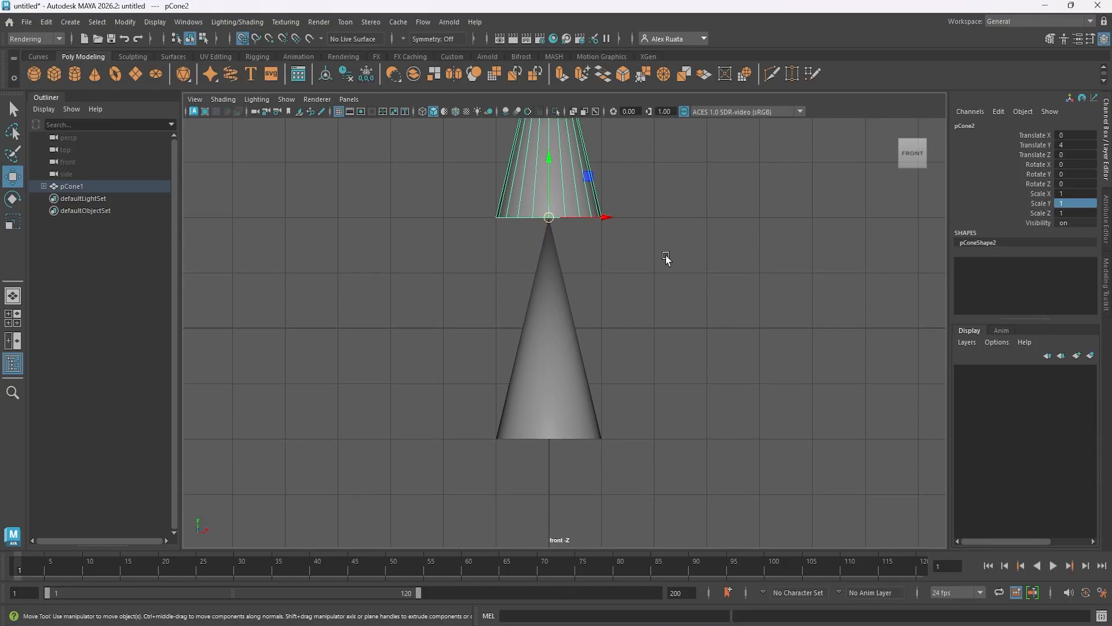
right_click_drag(665, 255, 512, 349, "alt")
left_click(550, 338)
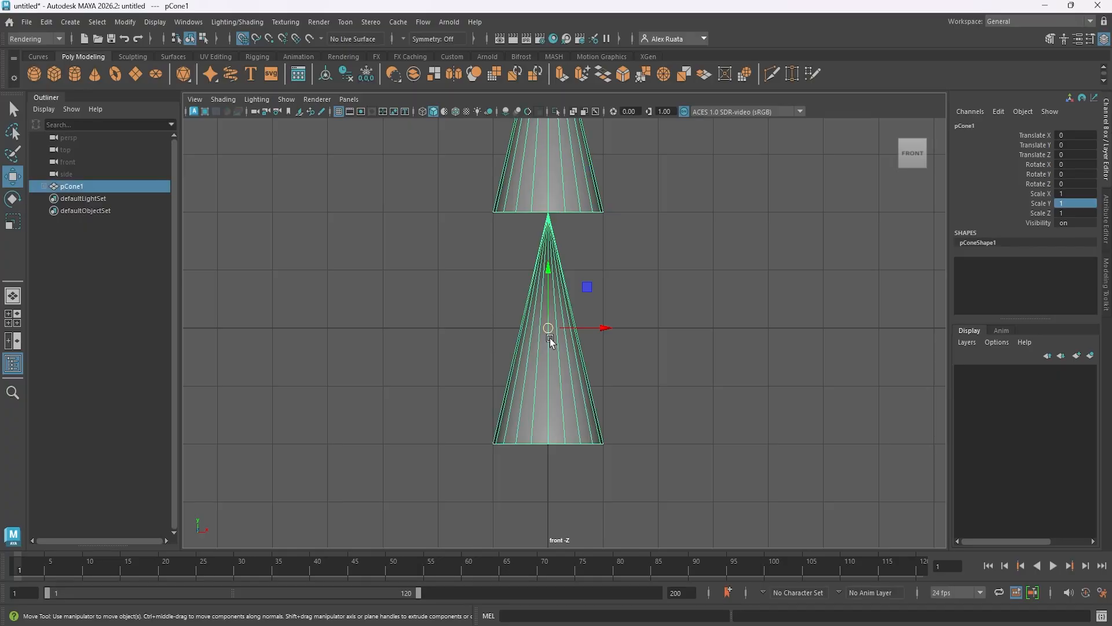
key("d")
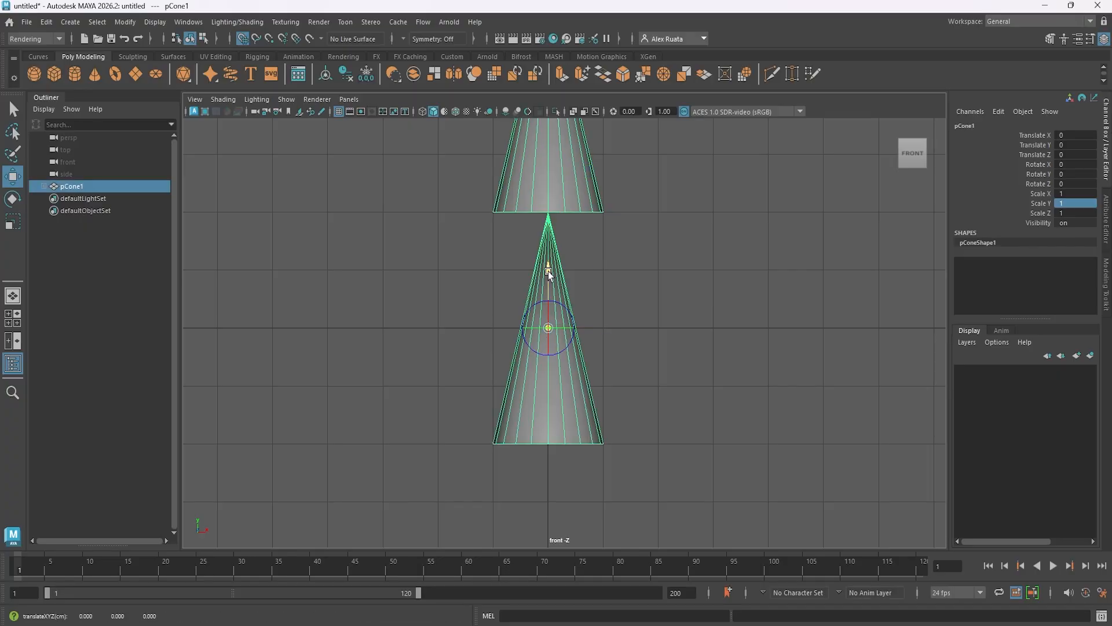
left_click_drag(548, 271, 563, 429)
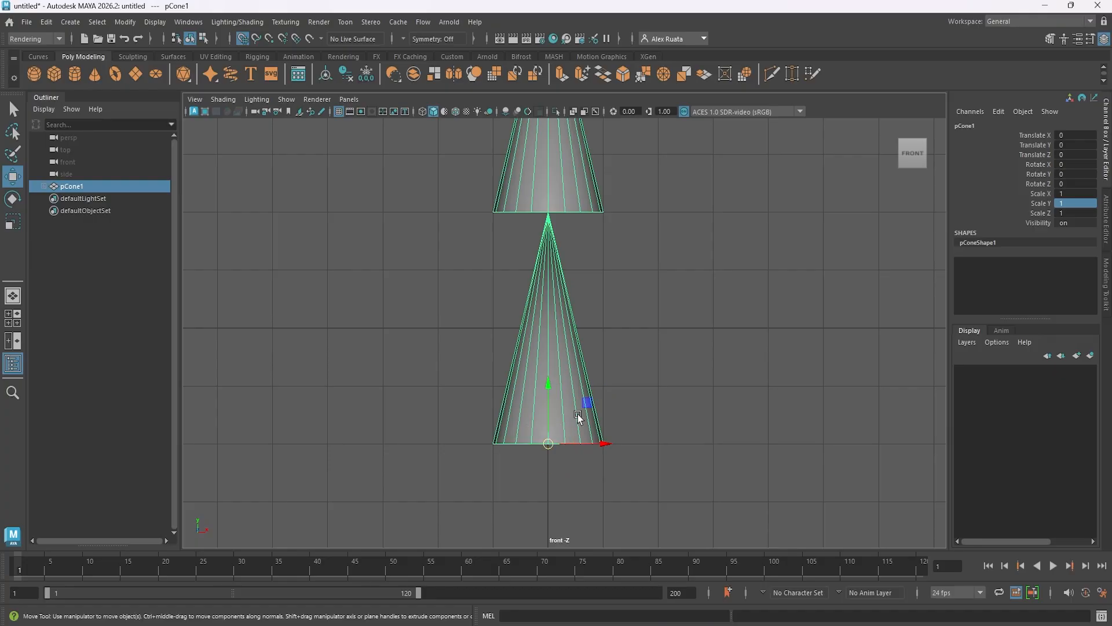
In the perspective view, try rotating the whole chain from pCone1 about 9 degrees around X, and undo the rotation.
scroll(626, 319, "down", 10)
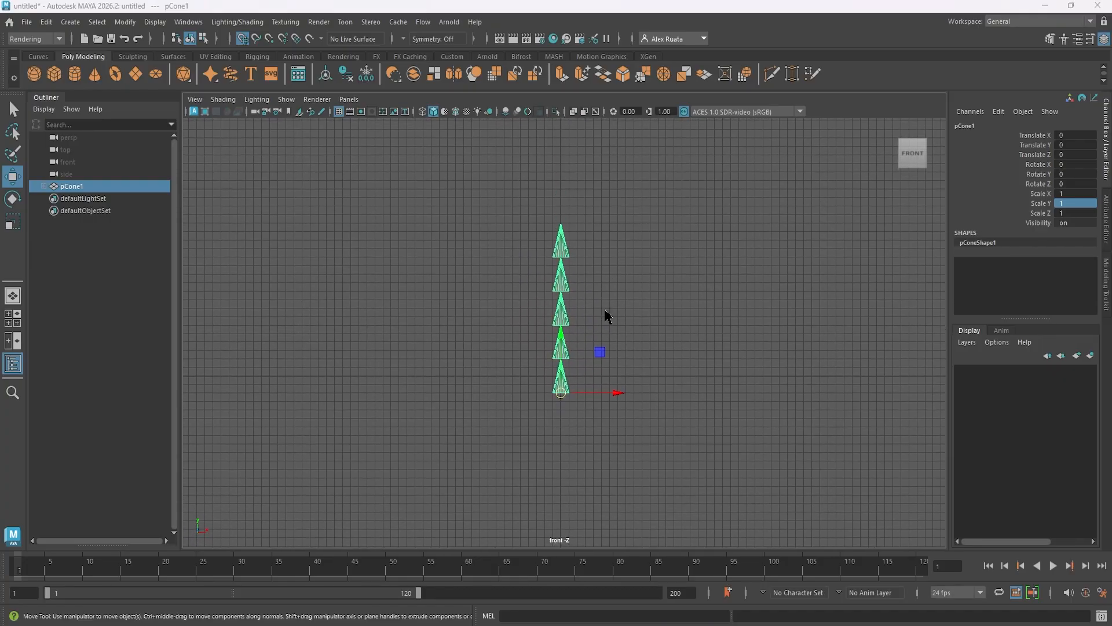
key("space")
key("space")
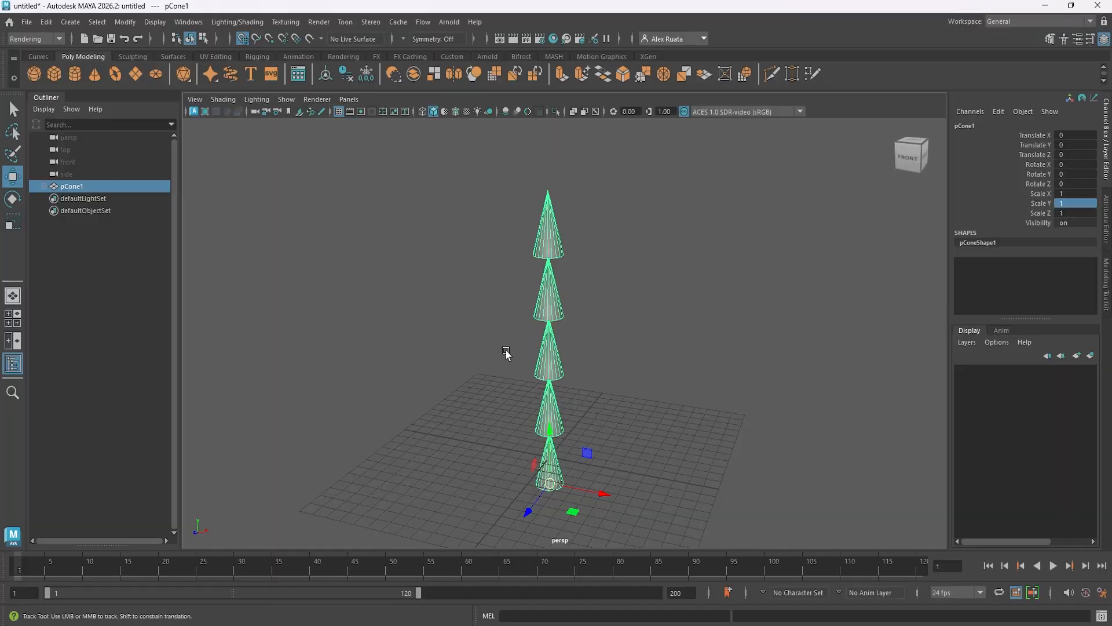
key("f")
key("e")
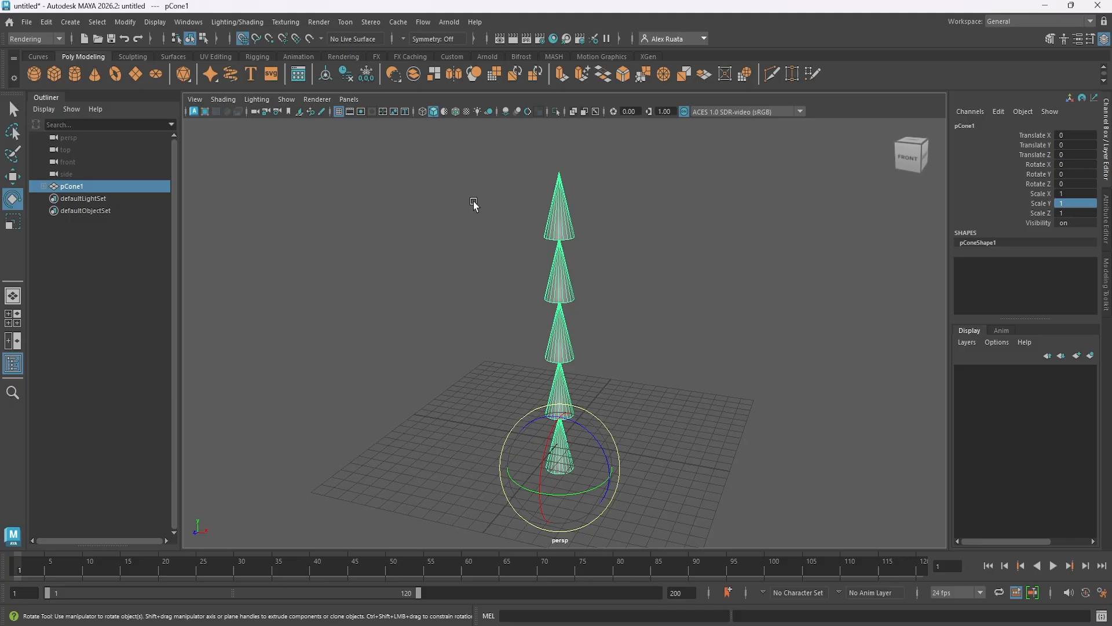
left_click_drag(583, 425, 549, 478)
key("ctrl+z")
key("ctrl+z")
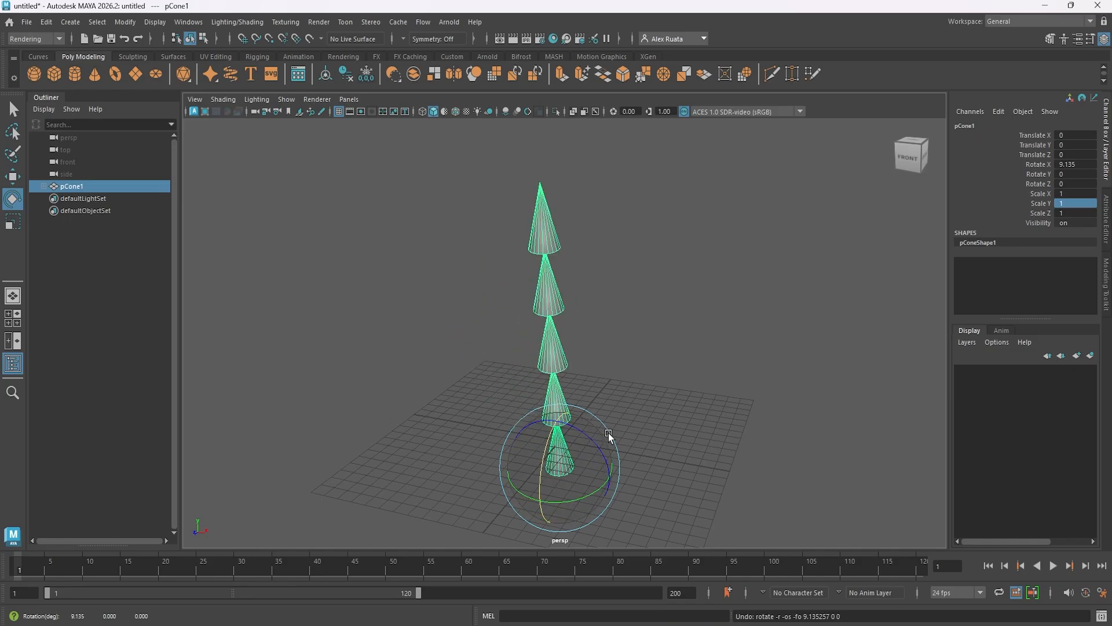
Clear the selection and expand the pCone1 hierarchy level by level down to pCone5.
left_click(649, 395)
left_click(43, 186)
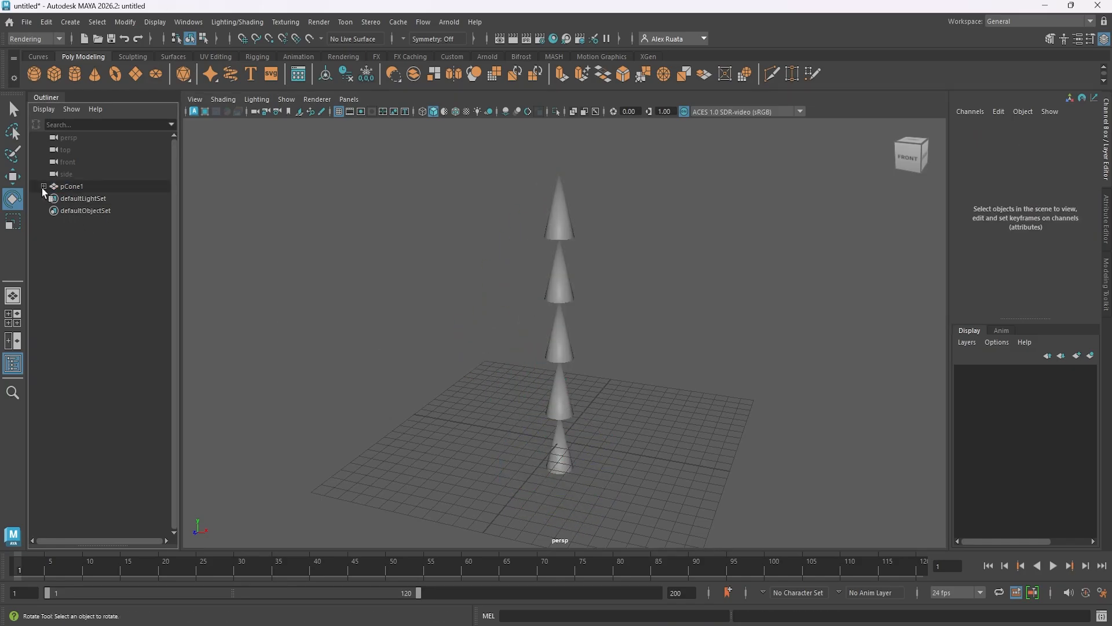
left_click(51, 198)
left_click(57, 211)
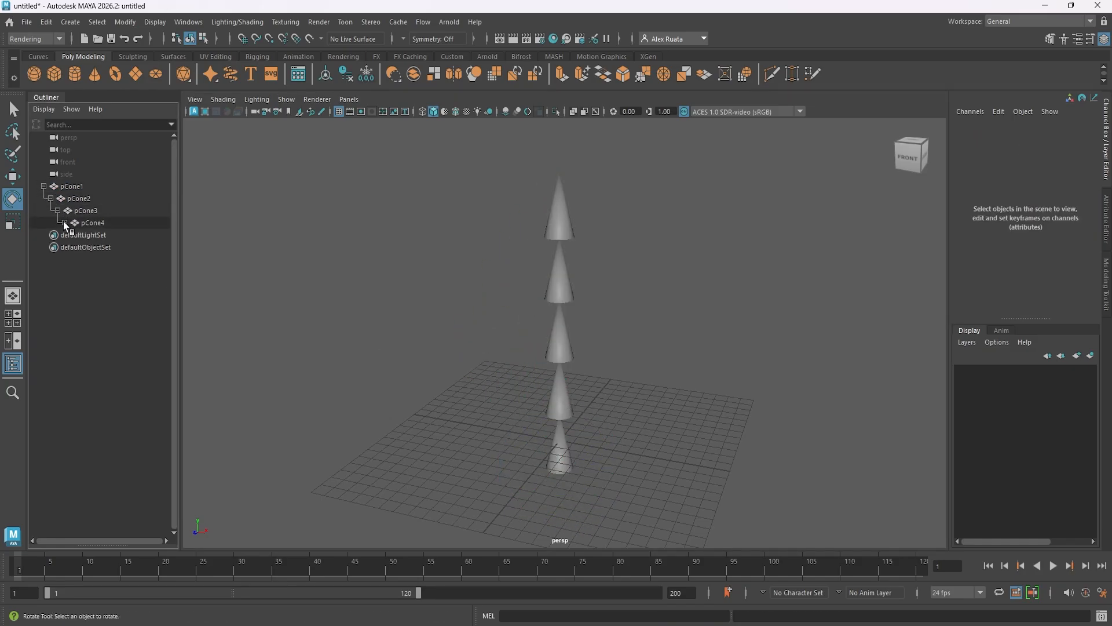
left_click(65, 222)
Bend the chain by rotating pCone2 about -43.6 degrees and pCone3 about 41.5 degrees around Z.
left_click(78, 198)
left_click_drag(446, 356, 606, 408, "alt")
key("ctrl+z")
left_click(86, 211)
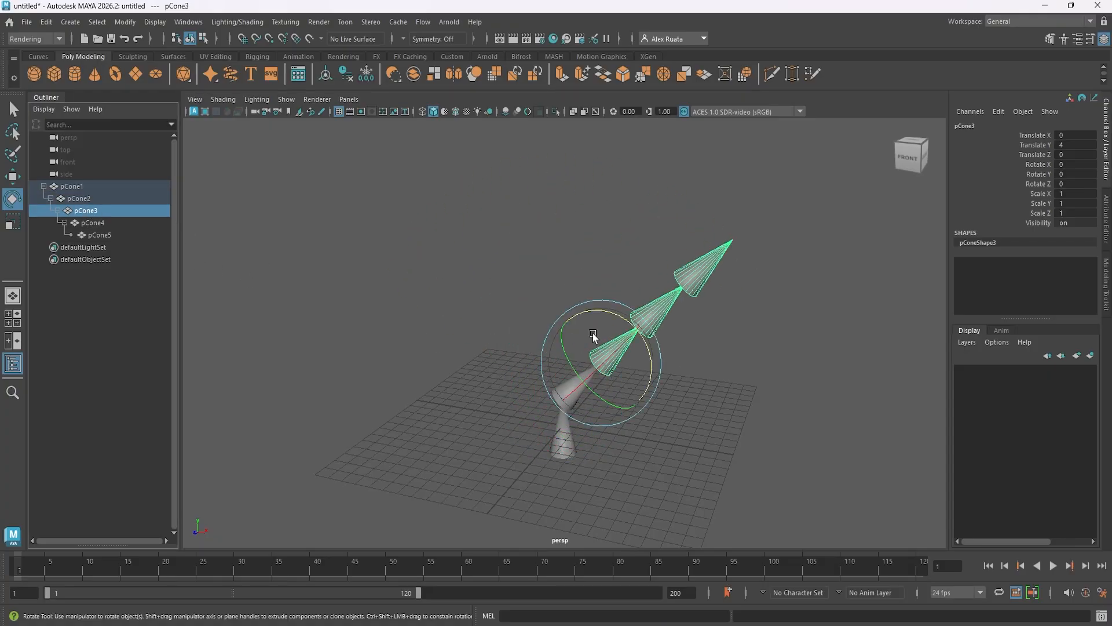
left_click_drag(611, 308, 578, 316)
Rotate pCone4 about 58.6 degrees around Z and about 34.9 degrees around X.
left_click(96, 223)
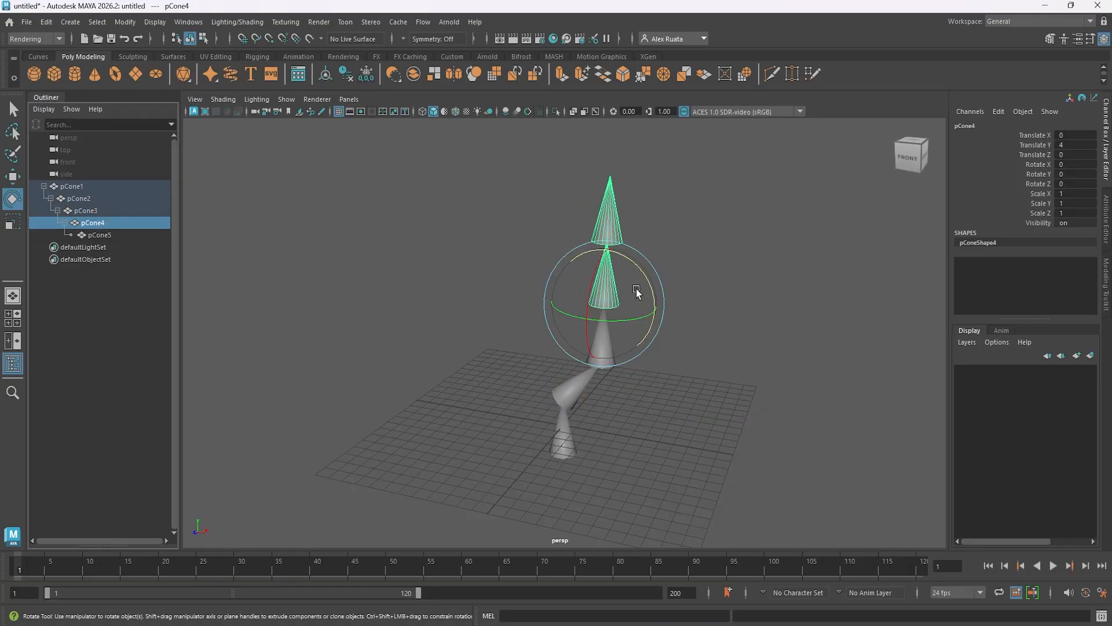
left_click_drag(640, 276, 599, 244)
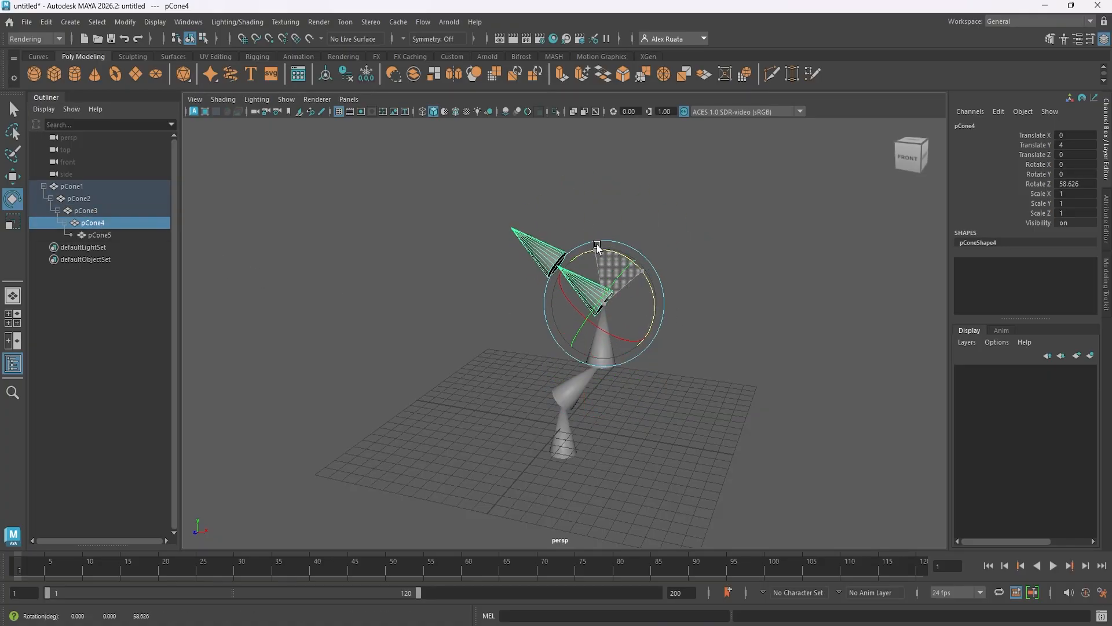
left_click_drag(573, 310, 585, 320)
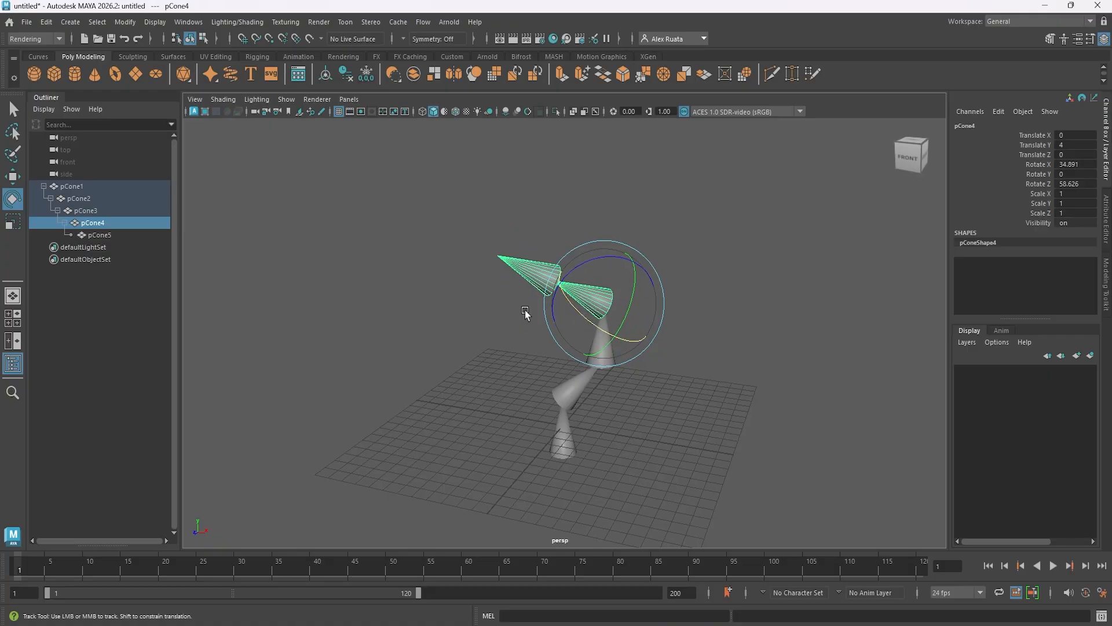
middle_click_drag(525, 313, 502, 360, "alt")
left_click_drag(502, 361, 511, 364, "alt")
Rotate the tip cone pCone5 about -36.9 degrees around Z.
left_click(108, 235)
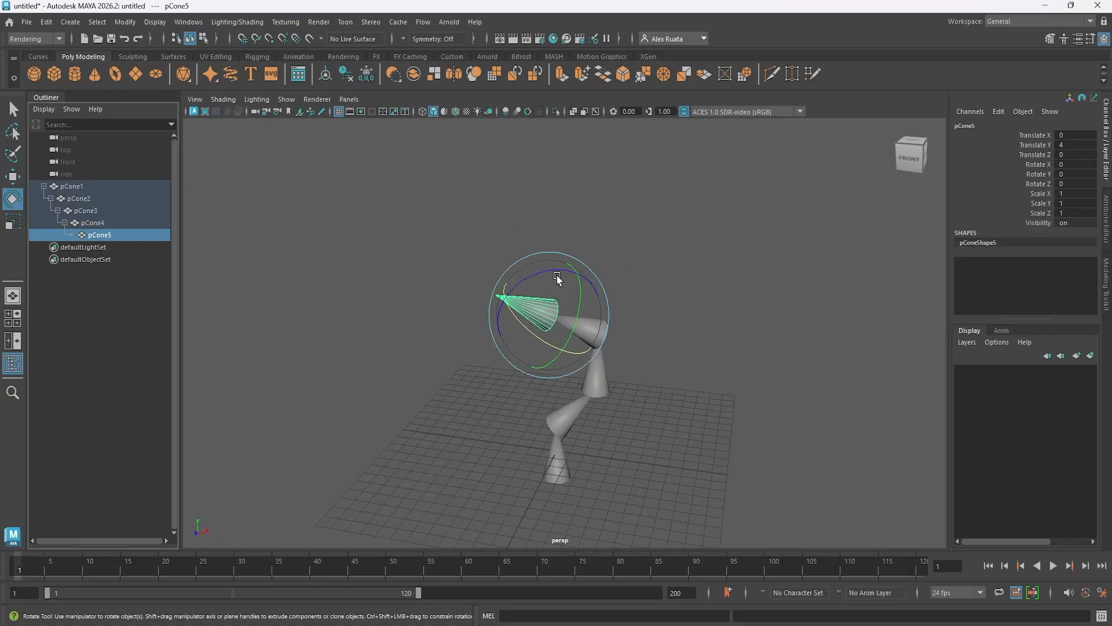
left_click_drag(557, 278, 618, 273)
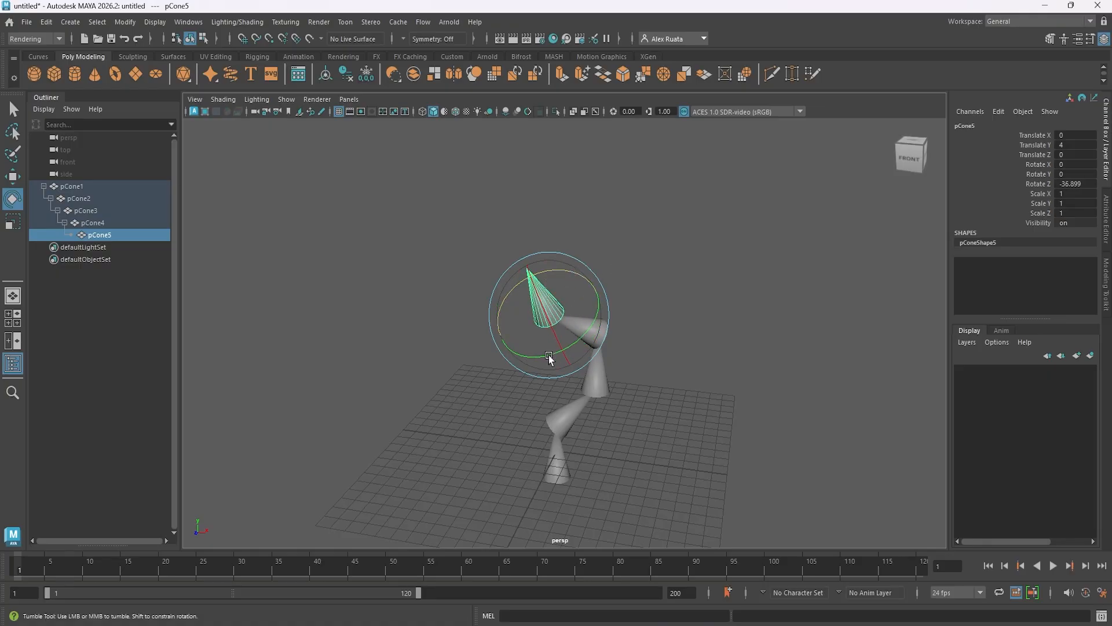
mouse_move(549, 357)
left_mouse_down("alt")
mouse_move(707, 312)
mouse_move(807, 345)
mouse_move(749, 365)
mouse_move(394, 330)
mouse_move(318, 355)
mouse_move(622, 328)
mouse_move(543, 355)
left_mouse_up("alt")
Select the base cone pCone1, frame it in the view, and collapse its whole hierarchy.
left_click(72, 185)
key("f")
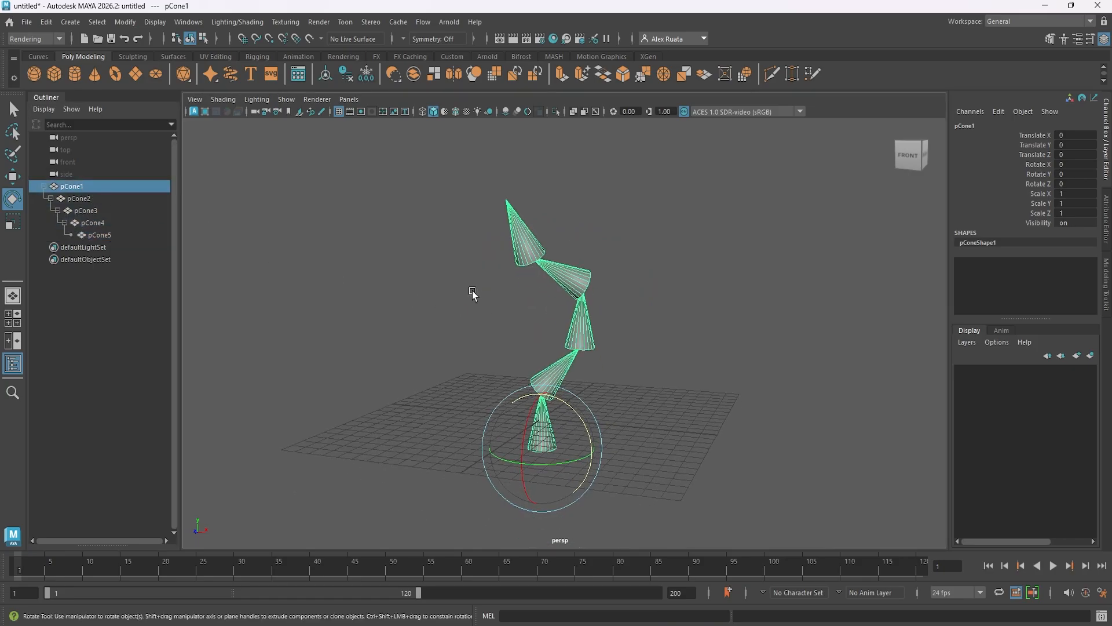
left_click(64, 223)
left_click(58, 210)
left_click(50, 198)
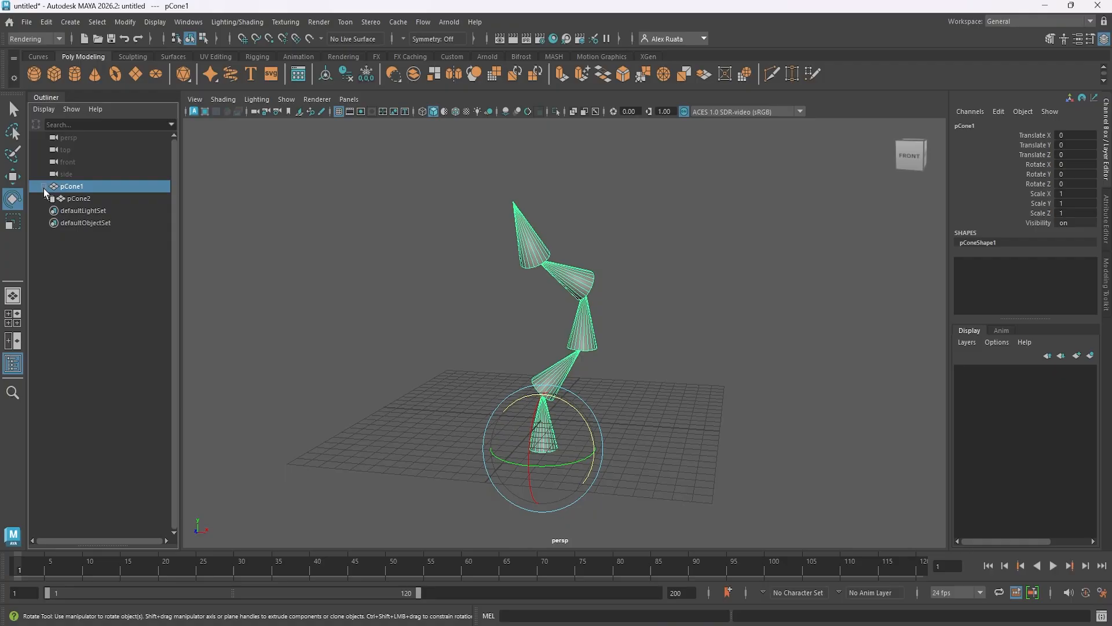
left_click(44, 186)
Duplicate the pCone3 branch and rotate the copy to about -72.7 degrees around X and 119.4 degrees around Z.
left_click(571, 368)
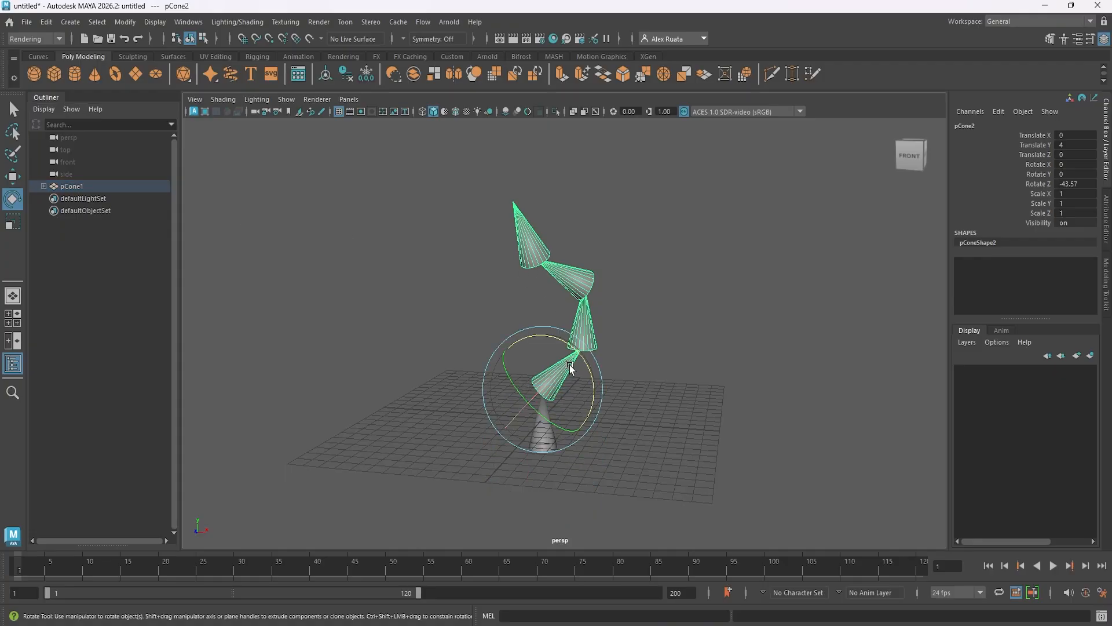
left_click(586, 332)
left_click_drag(588, 329, 579, 380, "alt")
key("w")
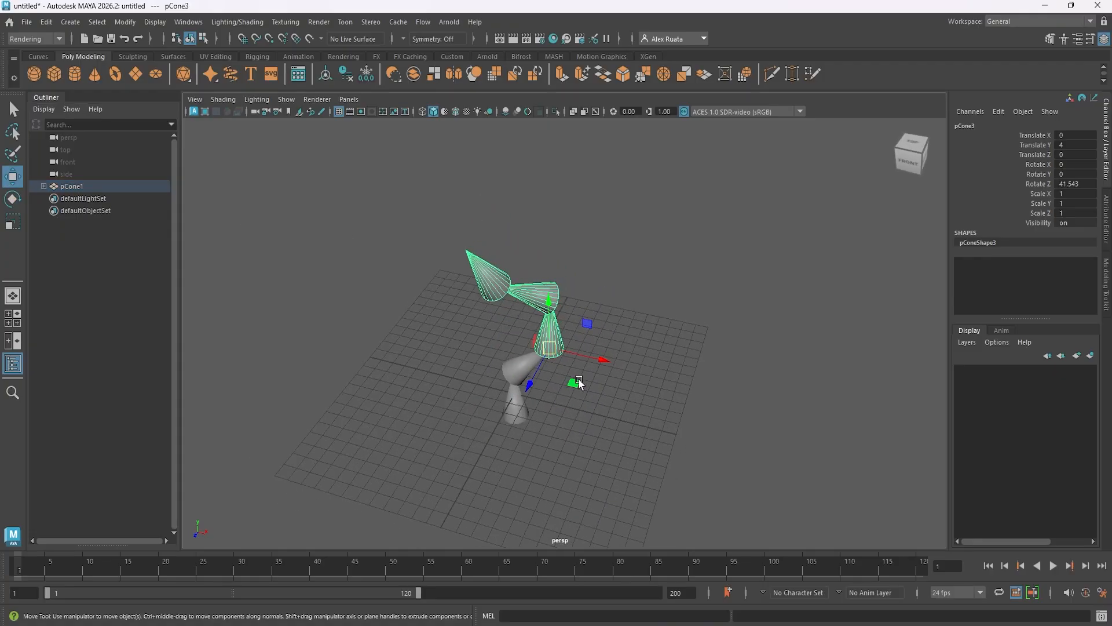
key("e")
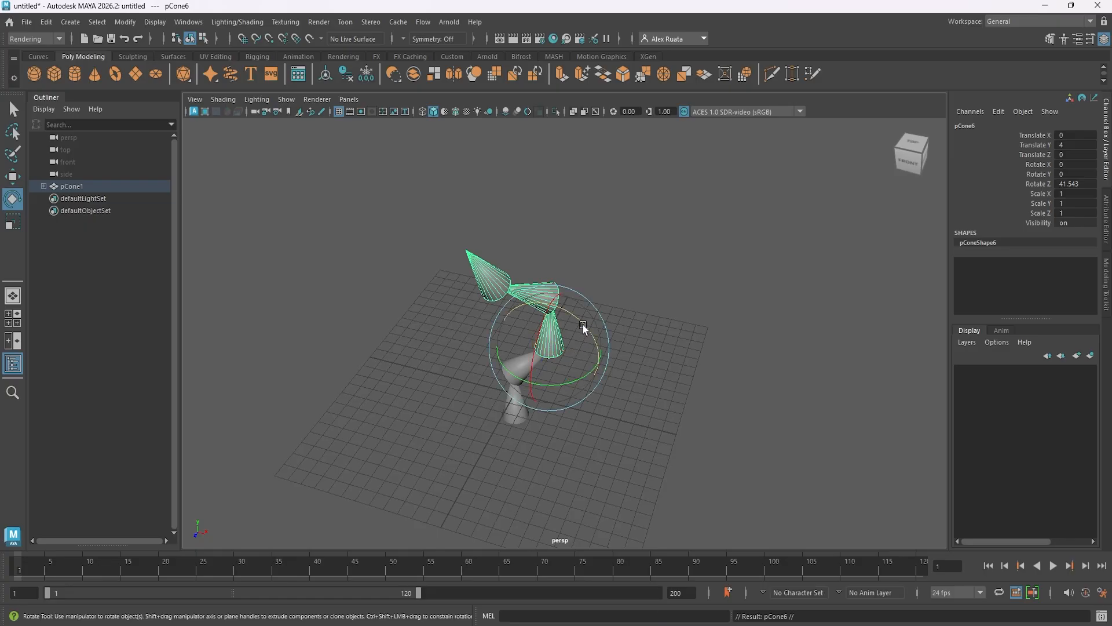
left_click_drag(583, 324, 505, 258)
left_click_drag(555, 354, 694, 342, "alt")
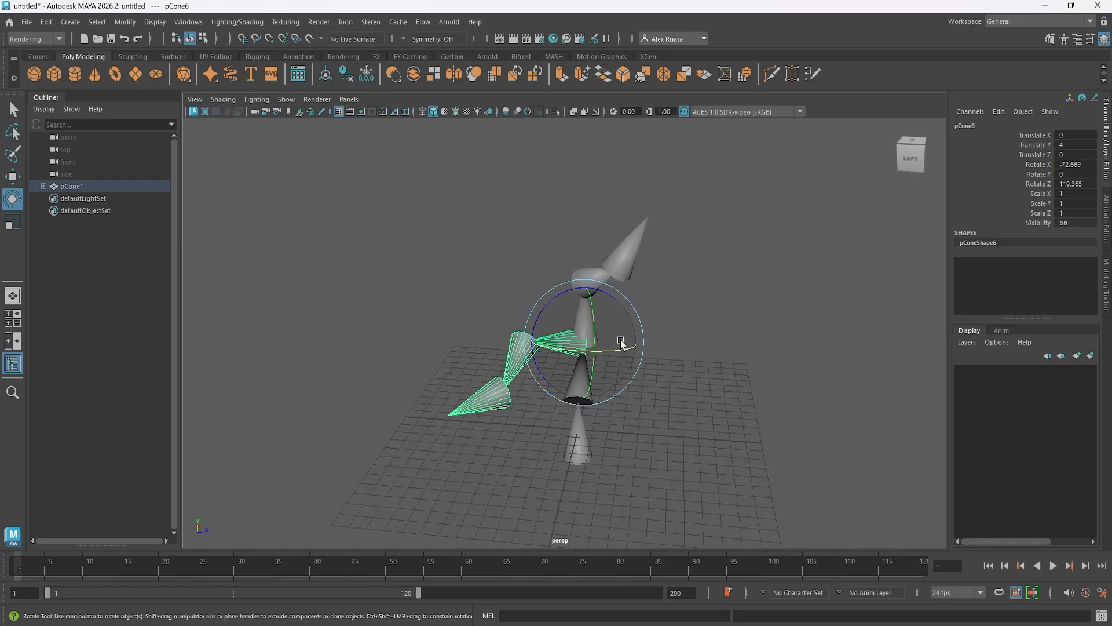
Duplicate the pCone6 branch, rotate the copy to about -194.8 degrees around X, and clear the selection.
left_click_drag(620, 343, 472, 361, "alt")
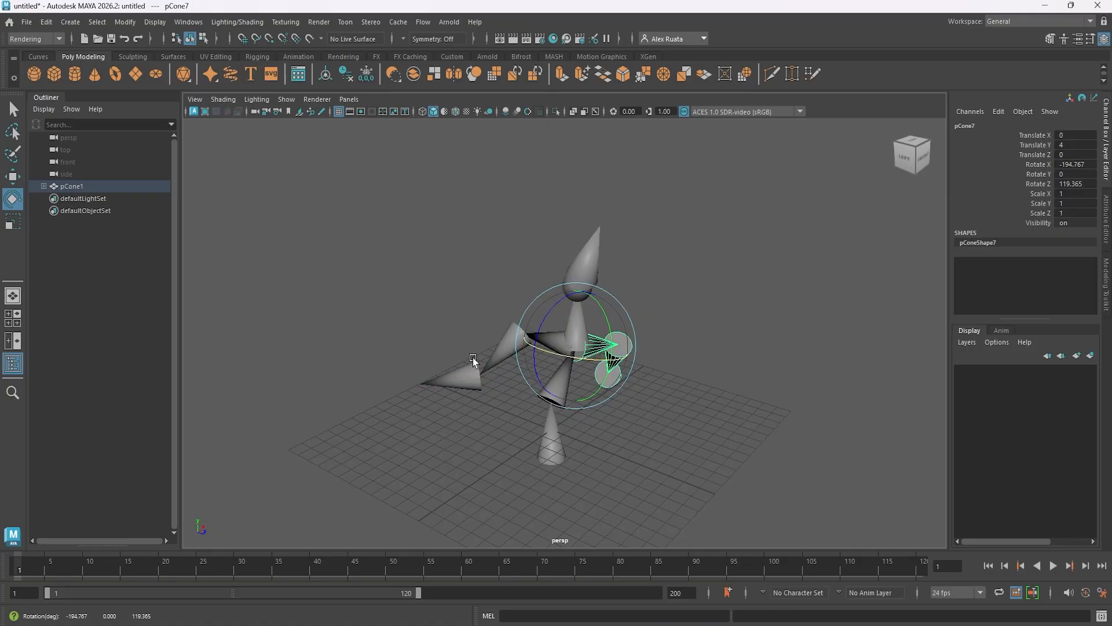
left_click_drag(635, 401, 649, 378, "alt")
key("w")
left_click(697, 400)
Duplicate the whole pCone2 branch with its children and rotate the copy freely away from the original.
left_click(530, 394)
key("e")
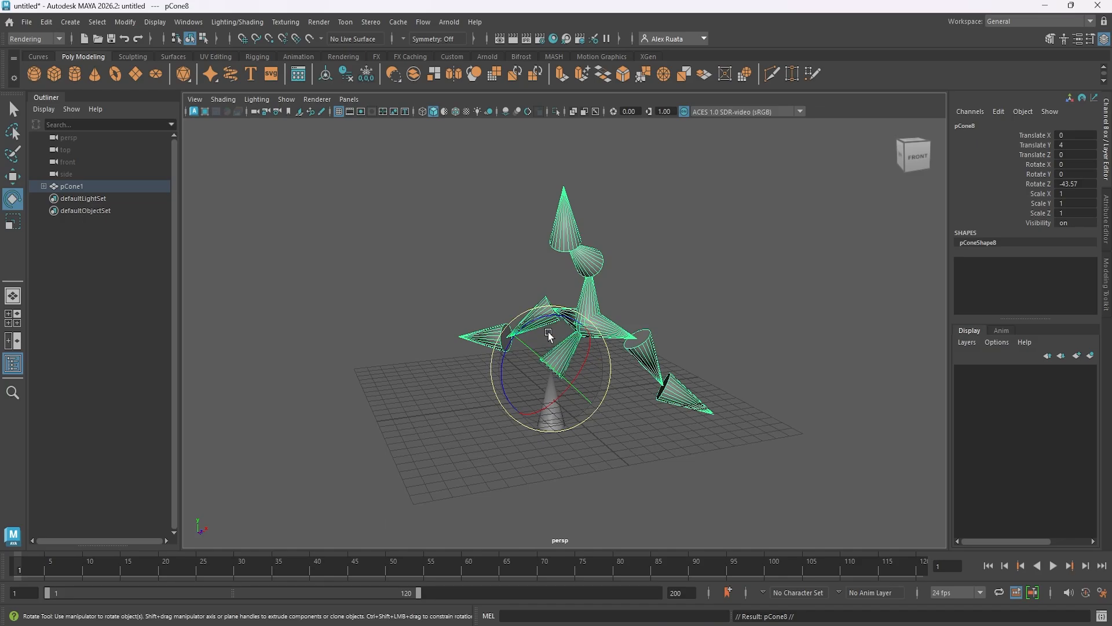
left_click_drag(549, 334, 602, 400)
Duplicate the pCone4 branch under pCone2's pCone3 and rotate the copy in another direction.
left_click(575, 266)
left_click_drag(599, 271, 495, 326, "alt")
left_click_drag(575, 346, 641, 339, "alt")
key("ctrl+d")
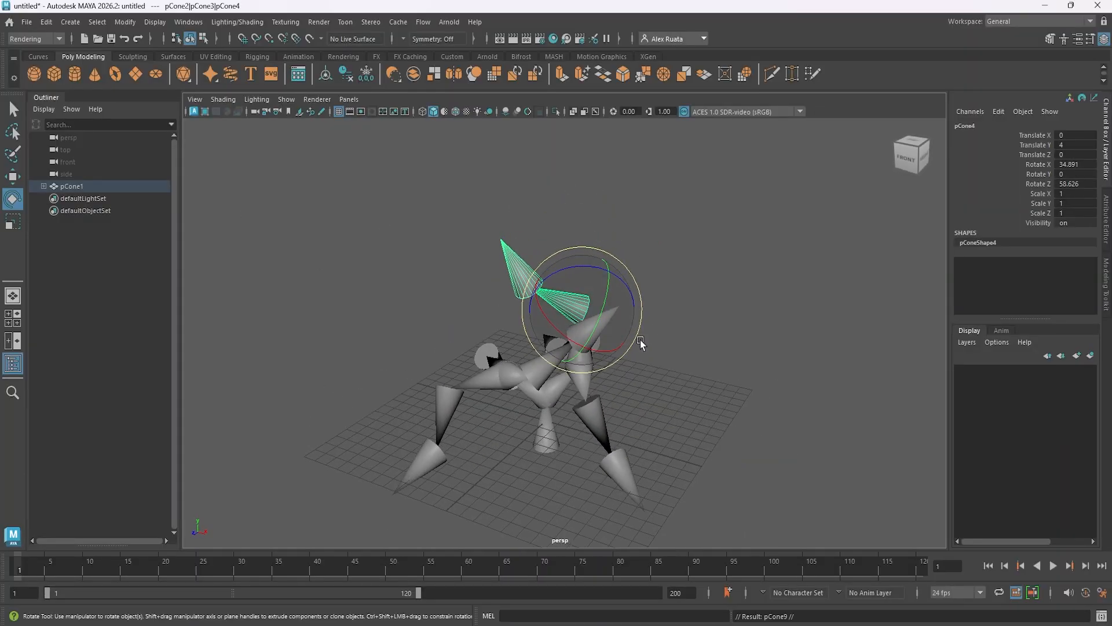
left_click_drag(573, 267, 759, 524)
Duplicate the pCone4 branch under pCone7 and rotate the copy to about X -4.7, Y 34.6 and Z -39.7 degrees.
left_click_drag(620, 463, 672, 399, "alt")
left_click(635, 405)
key("ctrl+d")
left_click_drag(651, 341, 427, 285)
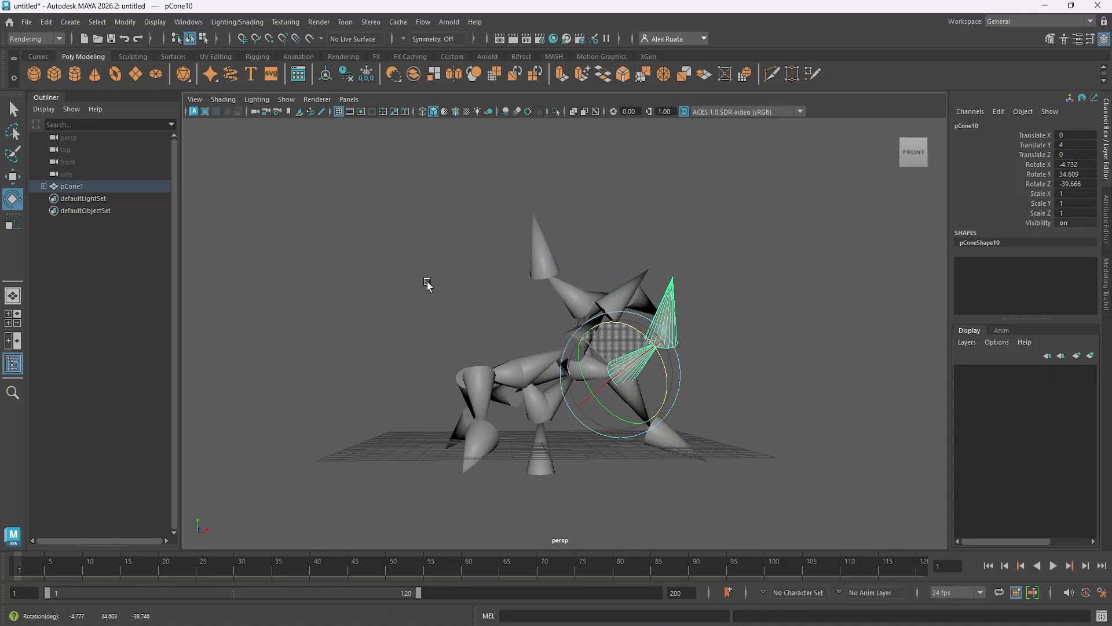
left_click_drag(625, 353, 525, 389)
left_click_drag(614, 374, 550, 400)
Duplicate the pCone4 branch under pCone8's pCone3 and rotate the copy away from the original.
left_click_drag(543, 394, 654, 439, "alt")
left_click(657, 419)
key("ctrl+d")
left_click_drag(627, 375, 574, 405)
left_click_drag(571, 363, 573, 405)
left_click_drag(574, 406, 586, 426, "alt")
Duplicate the pCone4 branch under pCone8's pCone6 and rotate the copy to about X 23.6, Y 26.5 and Z 12.9 degrees.
left_click(571, 408)
key("ctrl+d")
left_click_drag(620, 391, 637, 307)
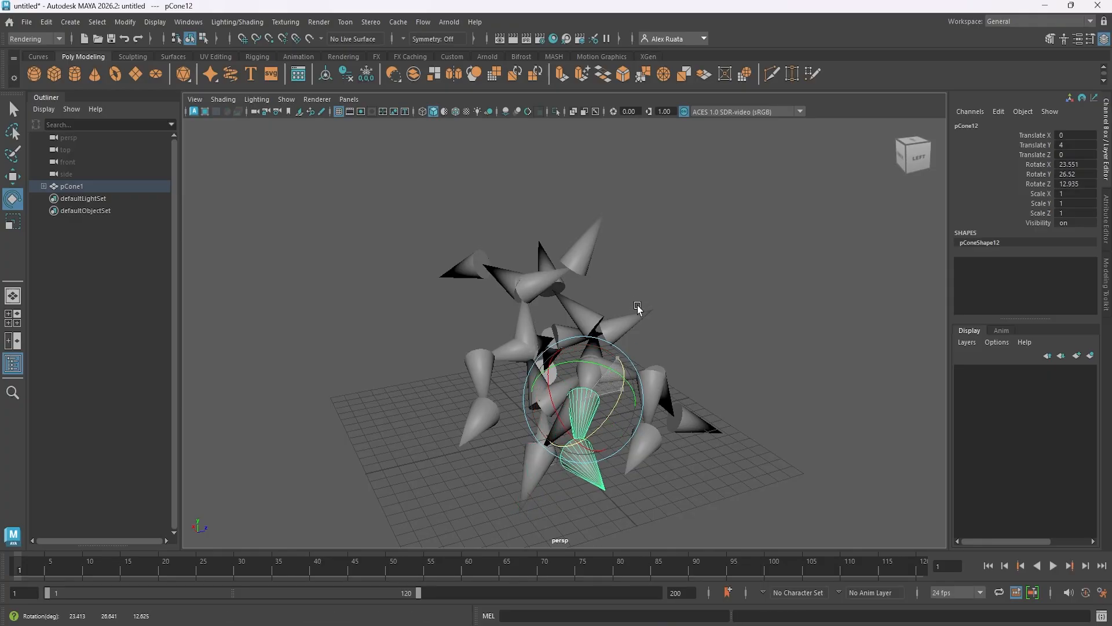
Duplicate the pCone4 branch under pCone2's pCone6 and rotate the copy to about -61.8 degrees around X.
left_click_drag(607, 421, 521, 441)
left_click(561, 380)
key("ctrl+d")
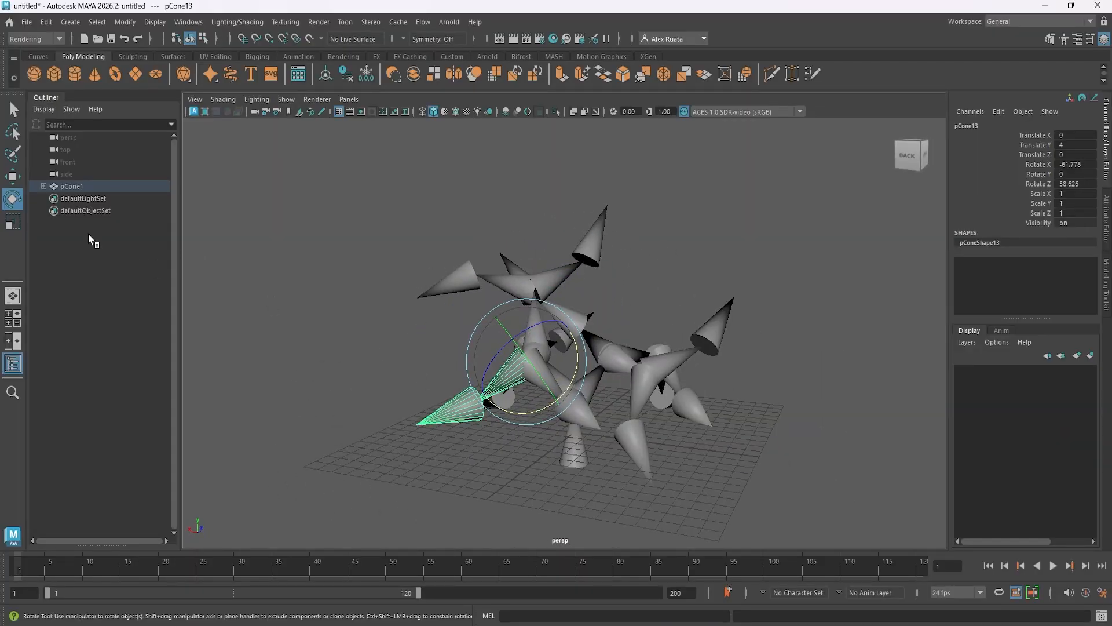
Expand pCone1 and the complete pCone2 branch, including the nested pCone3, pCone6 and pCone7 groups.
left_click(43, 186)
left_click(50, 198)
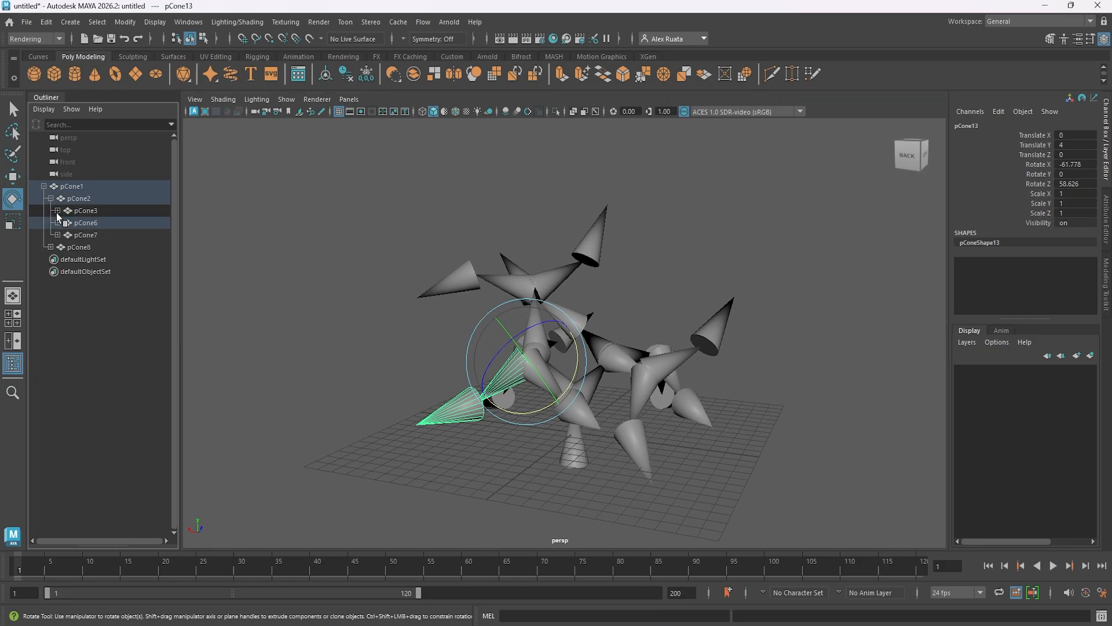
left_click(57, 210)
left_click(64, 222)
left_click(64, 247)
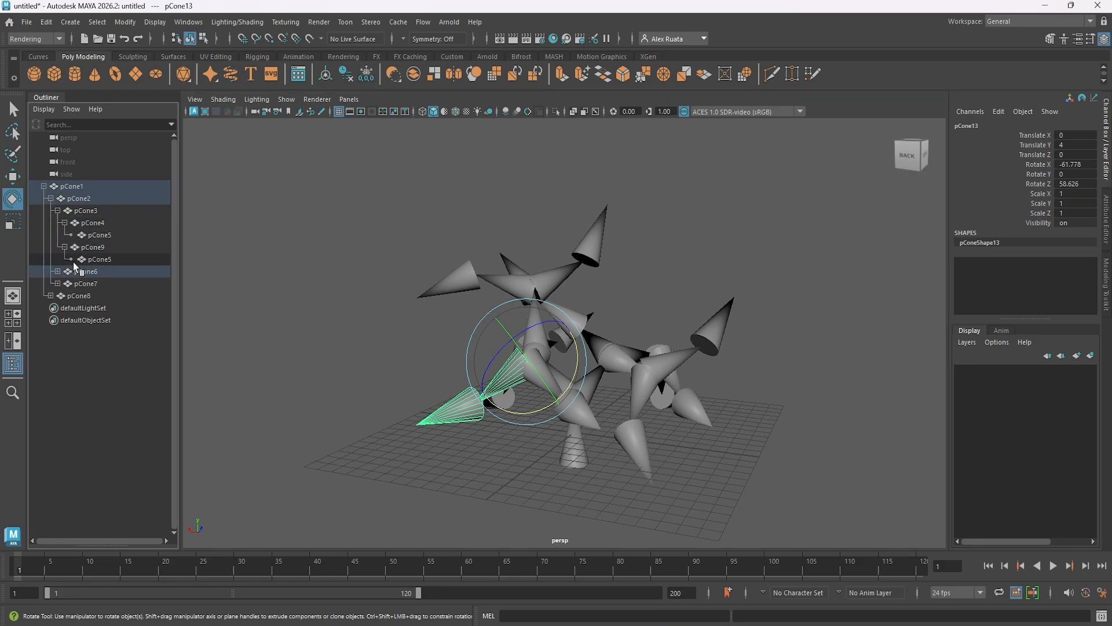
left_click(58, 272)
left_click(64, 283)
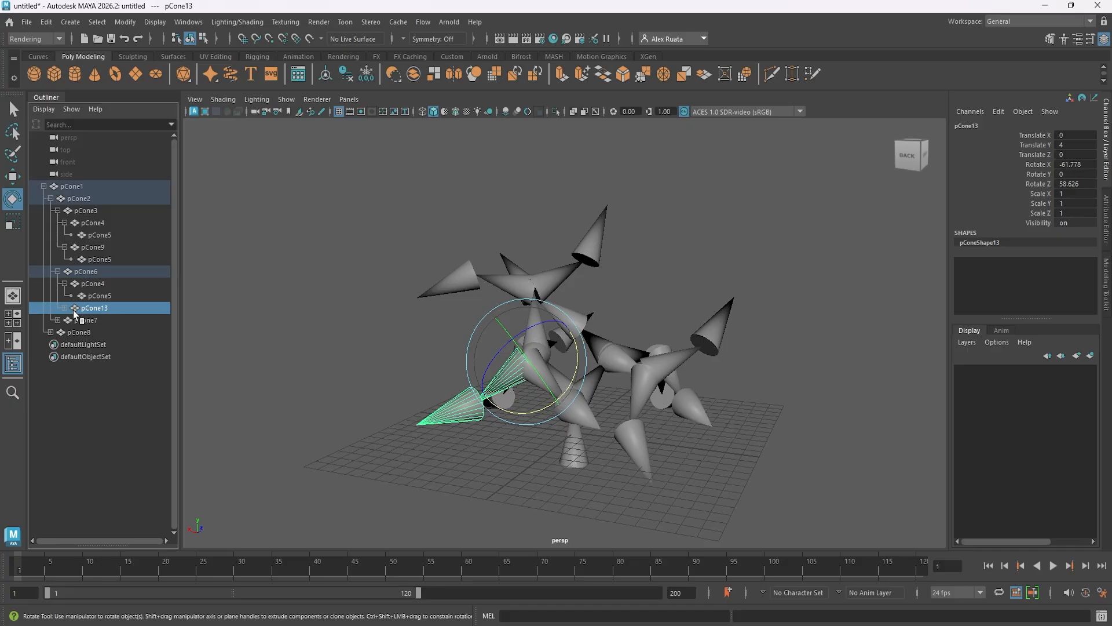
left_click(57, 332)
left_click(64, 344)
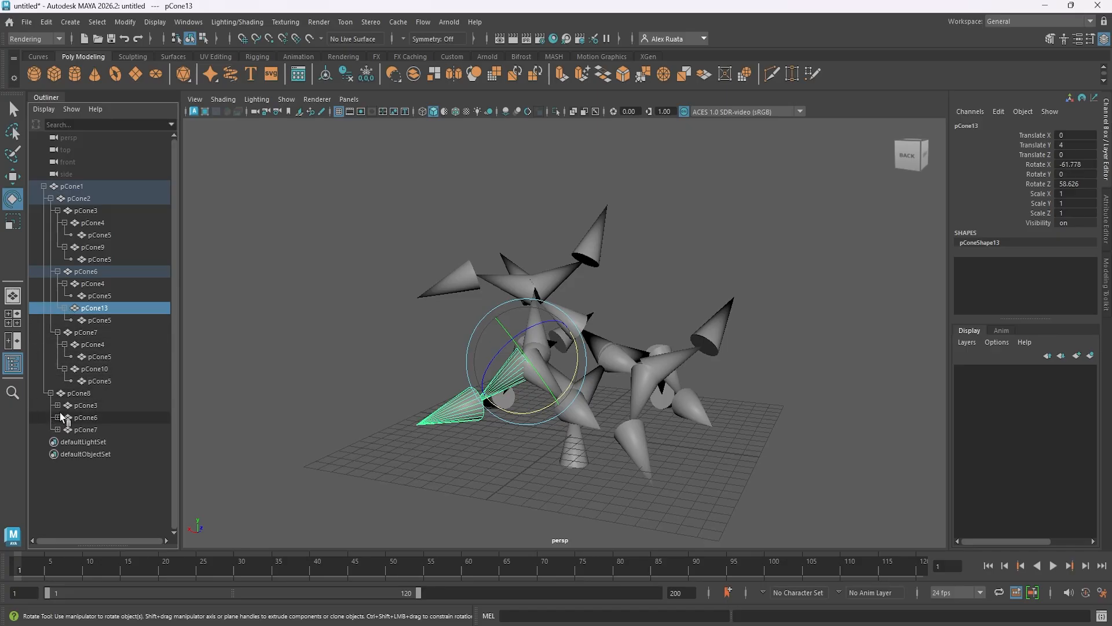
Expand the pCone3, pCone6 and pCone7 groups under pCone8 down to their last pCone5 children.
left_click(57, 405)
left_click(64, 417)
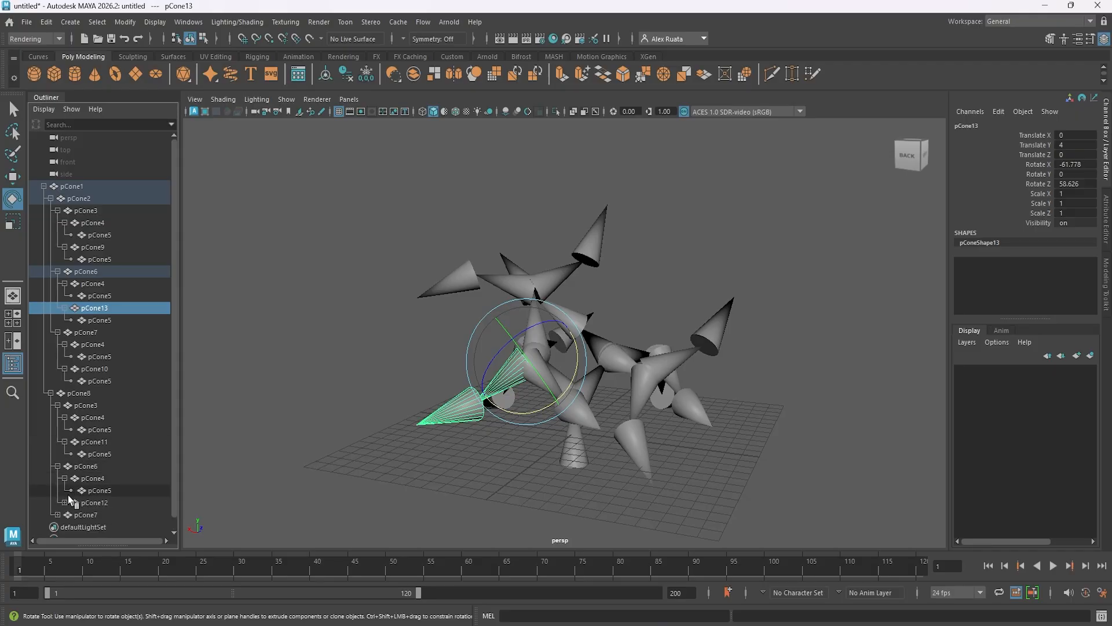
scroll(74, 458, "down", 1)
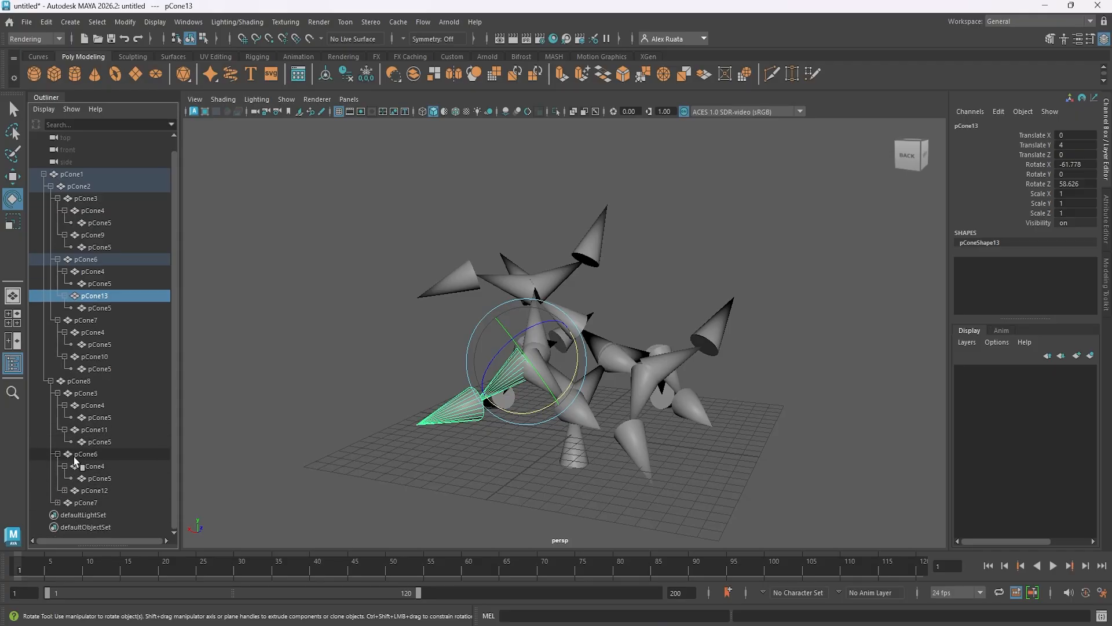
left_click(64, 491)
left_click(58, 515)
scroll(58, 509, "down", 2)
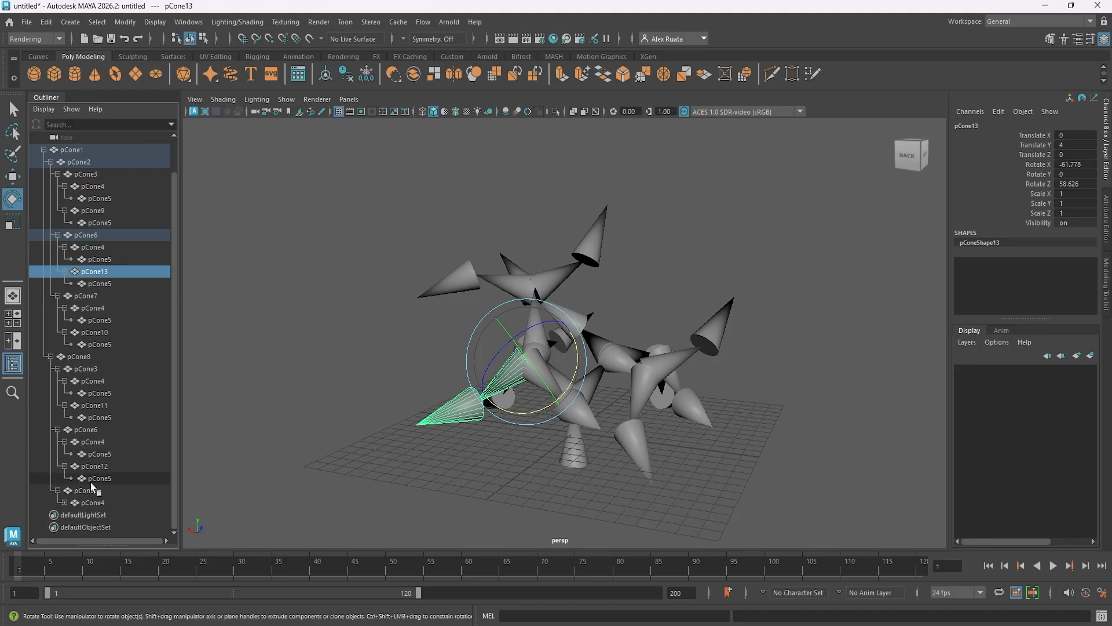
left_click(65, 502)
scroll(72, 498, "up", 3)
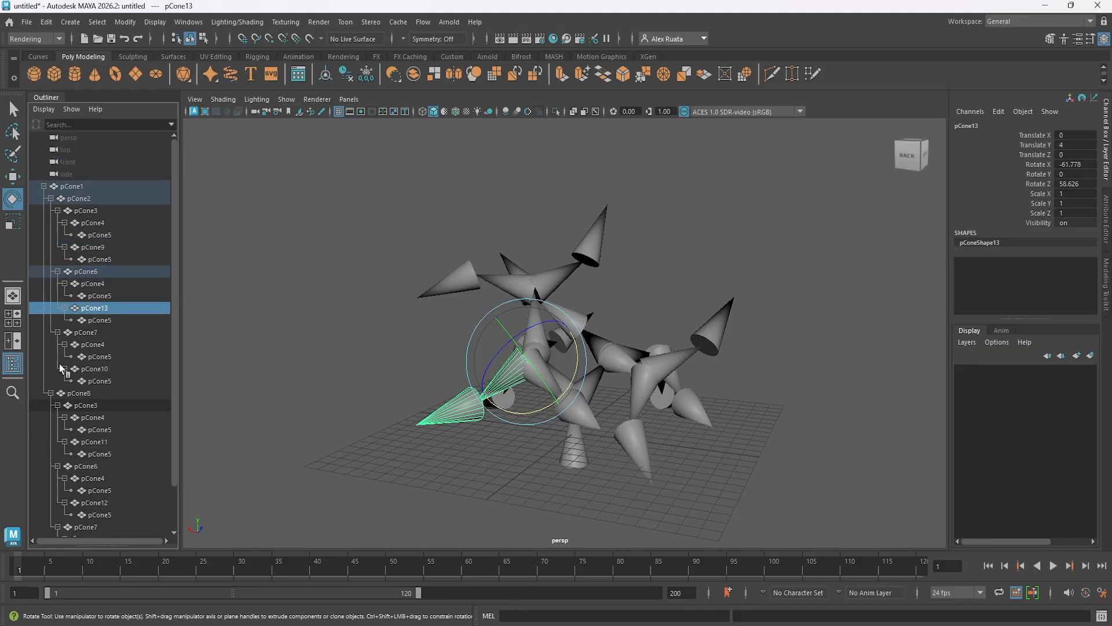
Examine the whole branching cone structure from the side, selecting pCone1 to highlight all its children.
left_click(305, 249)
scroll(293, 268, "down", 4)
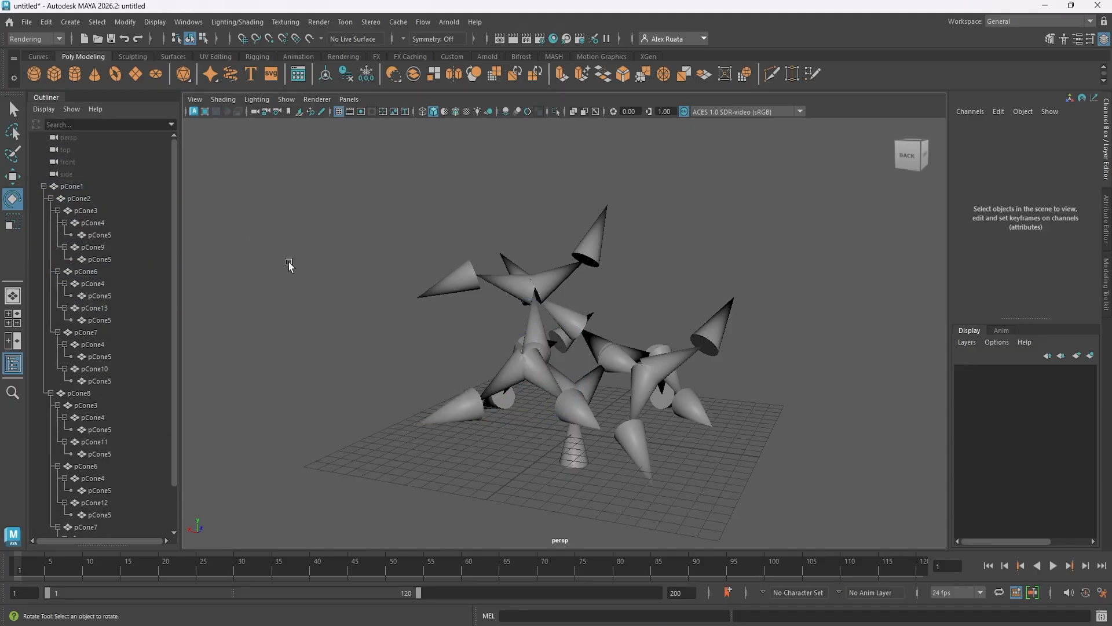
left_click_drag(305, 274, 205, 305, "alt")
left_click(84, 189)
scroll(418, 333, "up", 2)
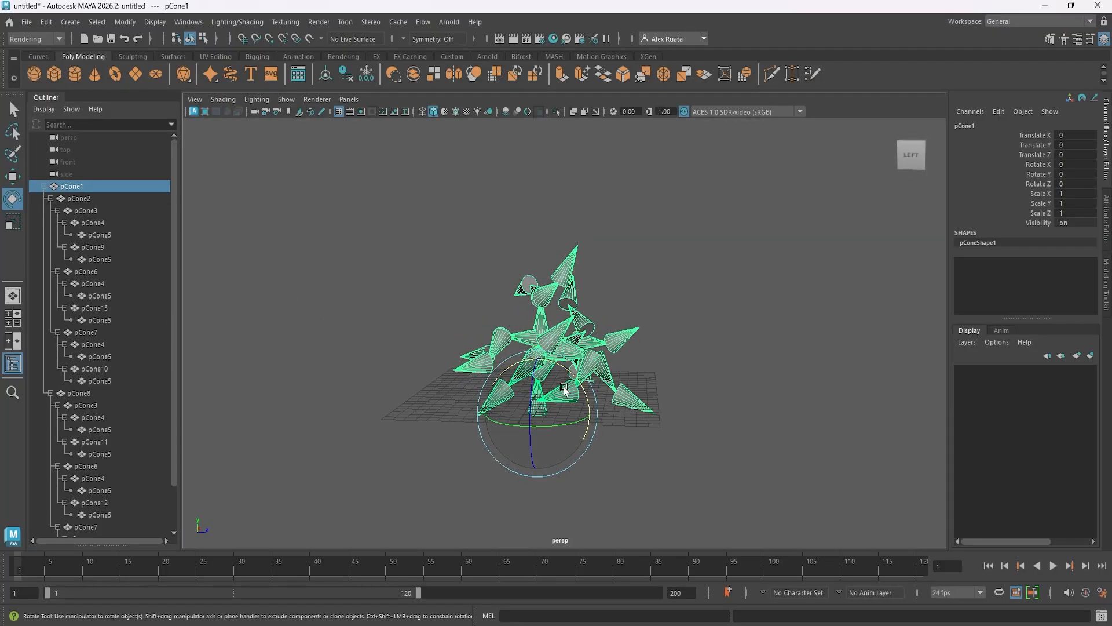
left_click_drag(565, 390, 548, 365)
left_click(665, 385)
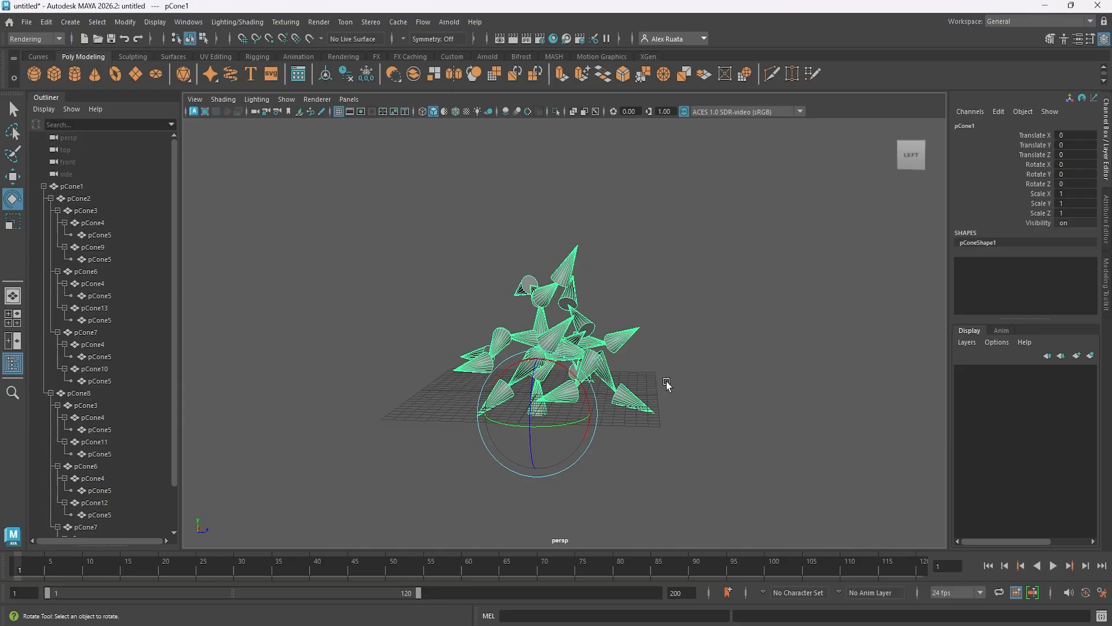
Try rotating the pCone6 branch under pCone8 freely, and undo the rotation.
scroll(649, 362, "up", 4)
left_click(554, 364)
left_click_drag(555, 364, 522, 346)
key("ctrl+z")
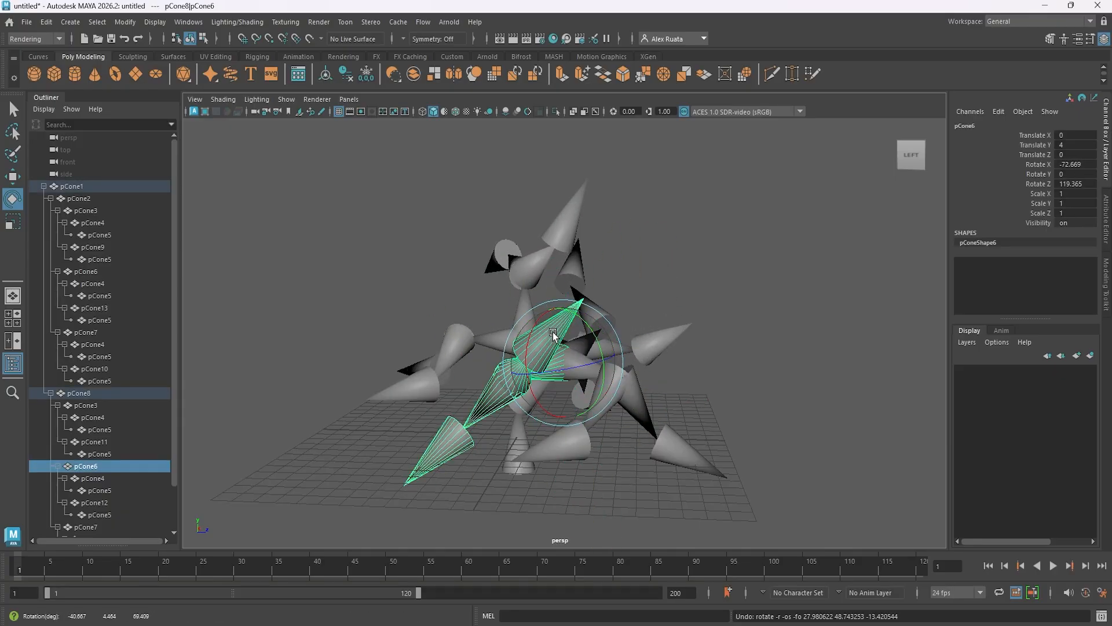
Select every cone from pCone1 to the last pCone5 in the hierarchy and rotate them all together freely.
left_click(73, 185)
scroll(111, 312, "down", 1)
left_click(100, 502, "shift")
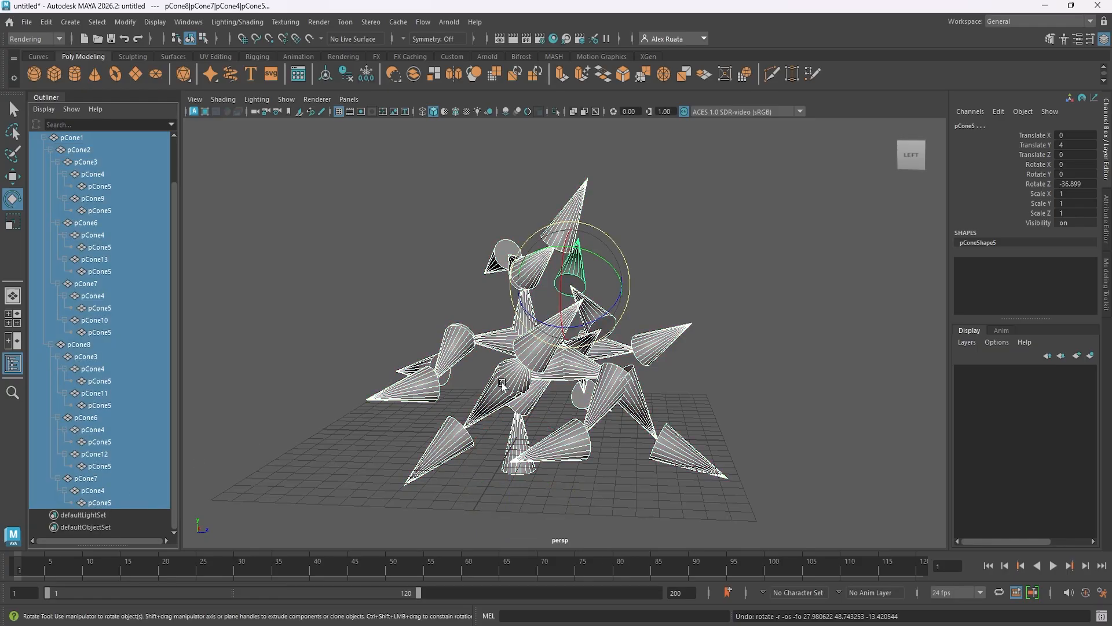
mouse_move(588, 291)
left_mouse_down()
mouse_move(644, 289)
mouse_move(575, 275)
left_mouse_up()
left_click_drag(593, 383, 566, 390)
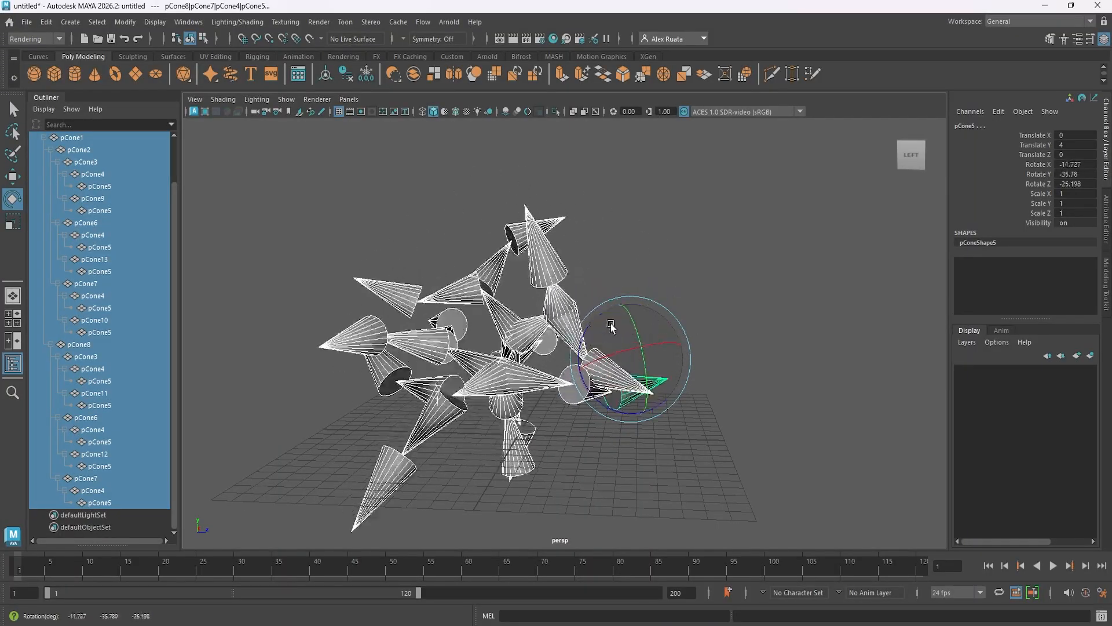
mouse_move(611, 328)
left_mouse_down()
mouse_move(641, 323)
mouse_move(619, 331)
left_mouse_up()
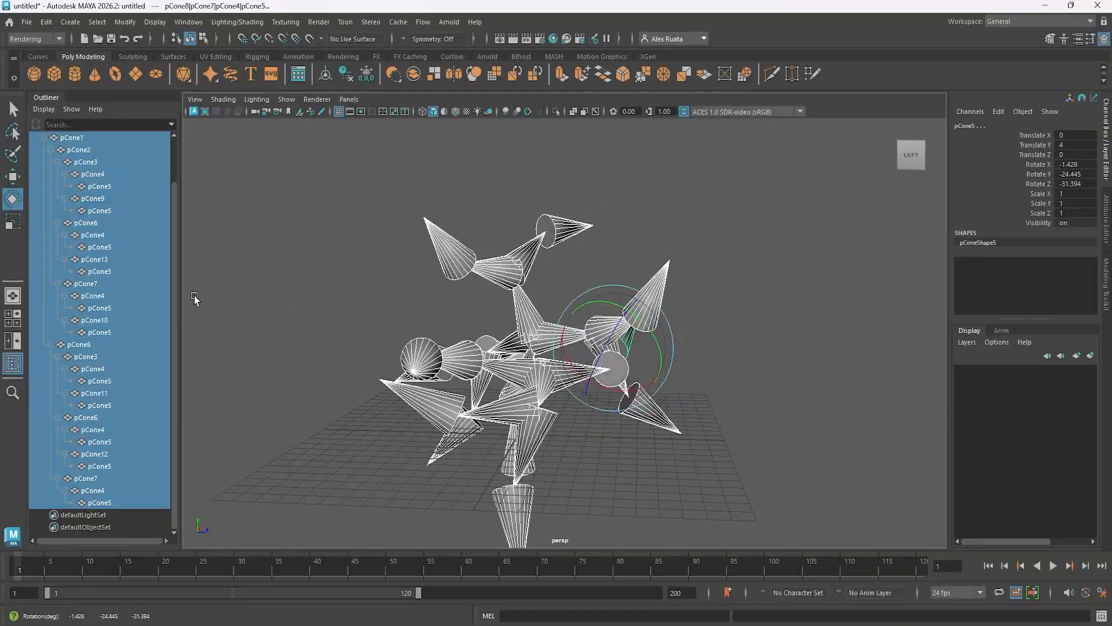
Clear the selection, select the pCone1 root, duplicate its whole hierarchy and rotate the copy freely until it points downward.
scroll(109, 237, "up", 2)
left_click(319, 342)
left_click_drag(475, 405, 512, 454, "alt")
left_click(547, 403)
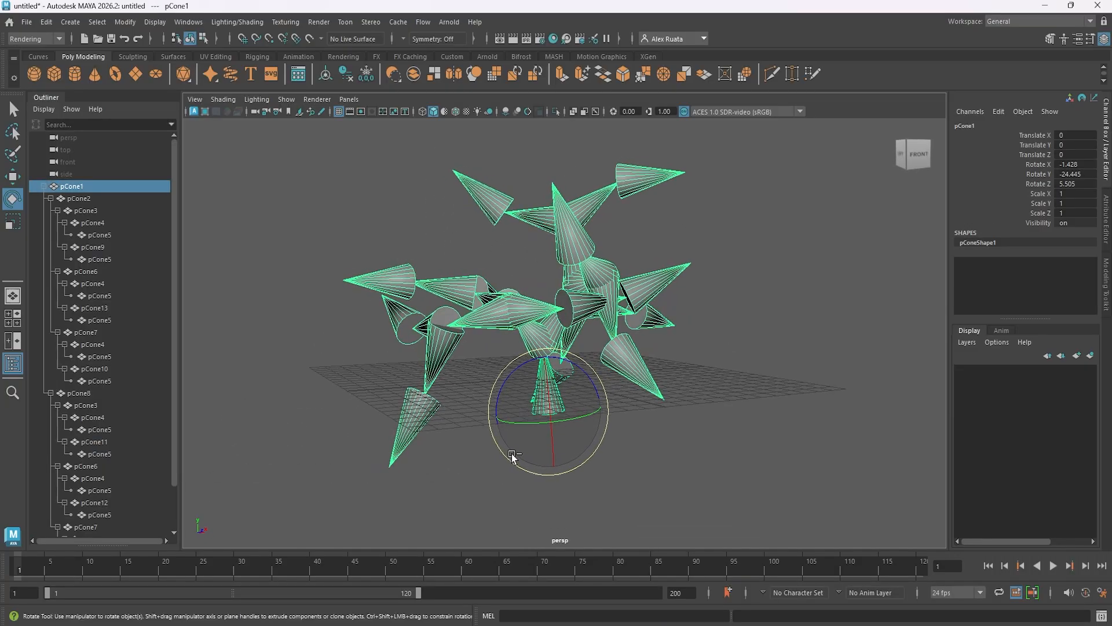
left_click_drag(567, 361, 112, 226)
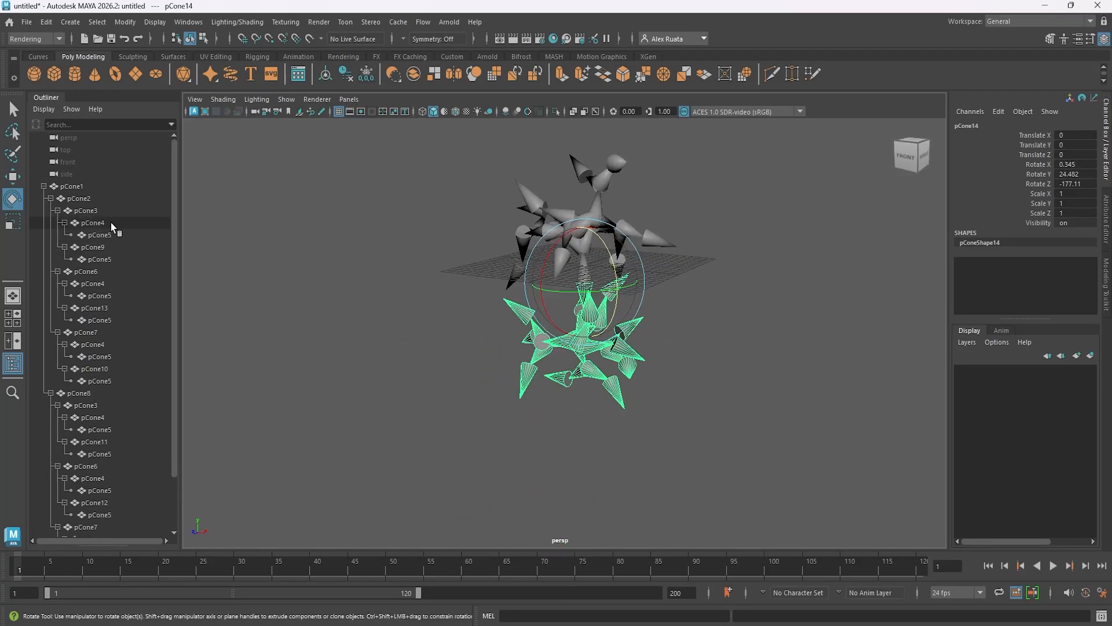
Collapse the pCone1 hierarchy and select pCone1 and pCone14 in turn to compare the two cone structures from several sides.
left_click(44, 187)
left_click(71, 186)
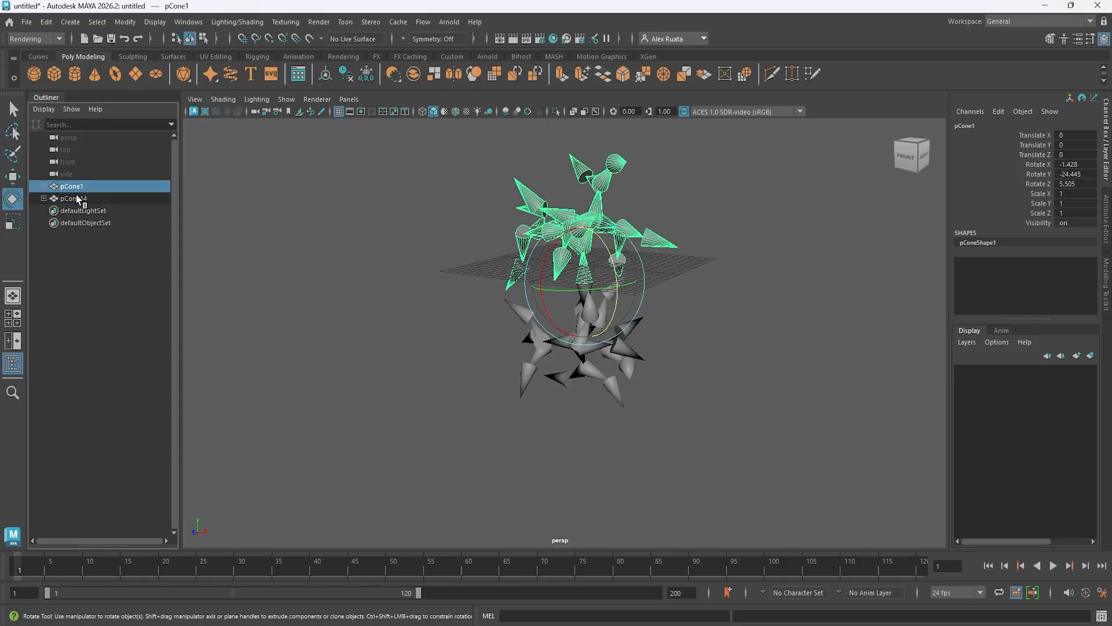
left_click(74, 198)
middle_click_drag(377, 281, 352, 332, "alt")
left_click_drag(352, 332, 98, 222, "alt")
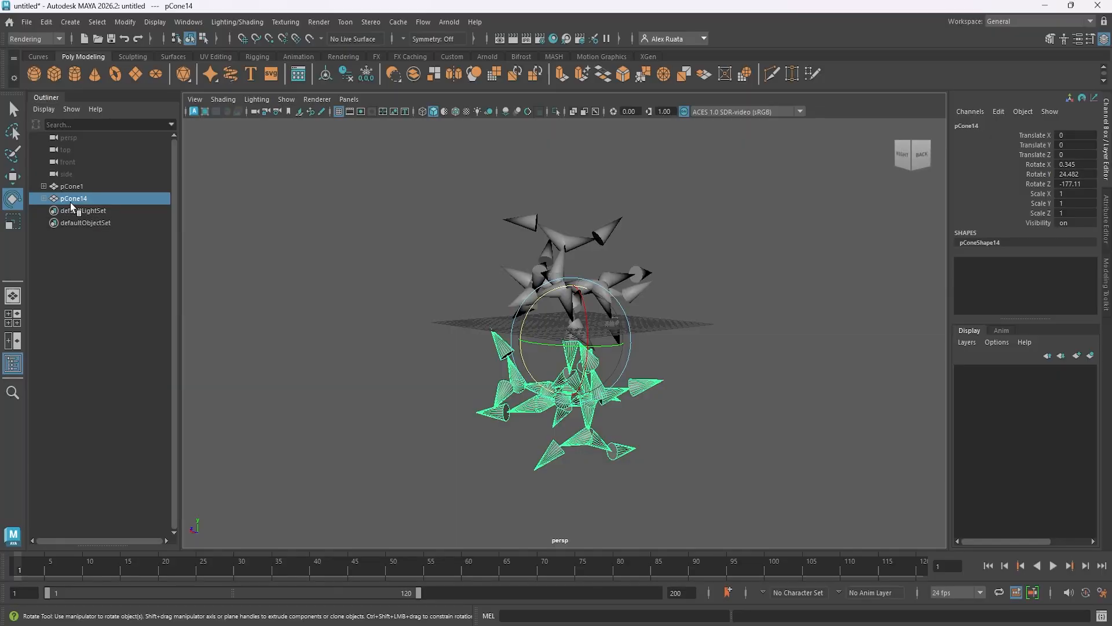
left_click_drag(516, 300, 572, 377, "alt")
Undo the rotation of the duplicated pCone14 structure and move it straight up to Translate Y 12.2.
key("ctrl+z")
key("ctrl+z")
key("ctrl+z")
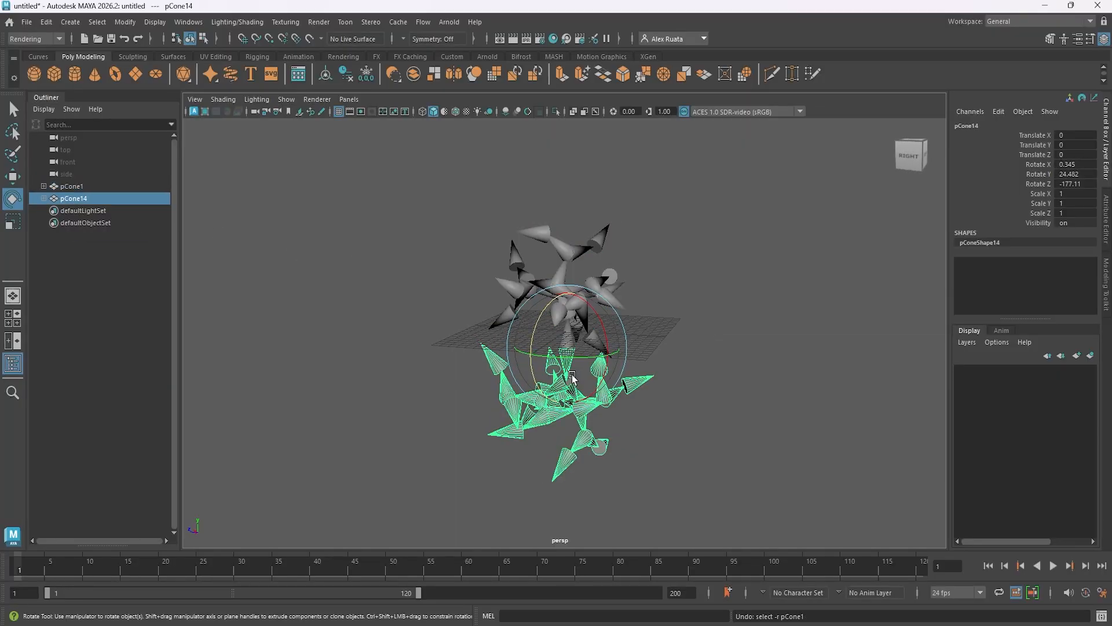
middle_click_drag(576, 340, 590, 417, "alt")
left_click_drag(590, 417, 585, 388, "alt")
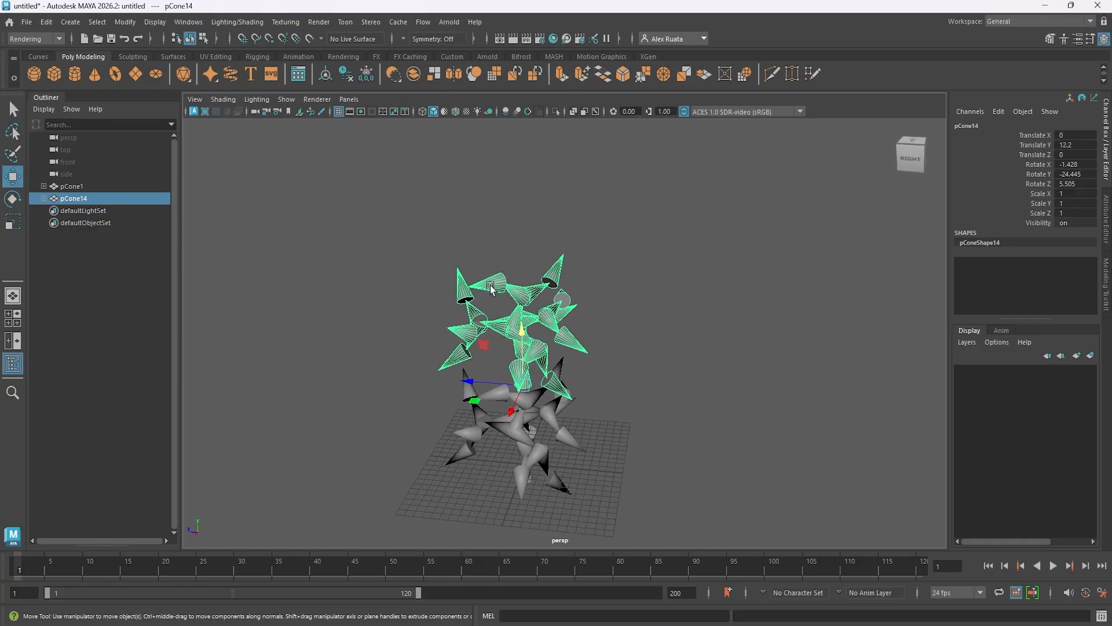
Move pCone14 toward an outer branch tip of the original structure and rotate it to about -20, -14 and 59 degrees in X, Y and Z.
scroll(490, 288, "up", 6)
middle_click_drag(493, 342, 514, 265, "alt")
left_click_drag(514, 265, 534, 260, "alt")
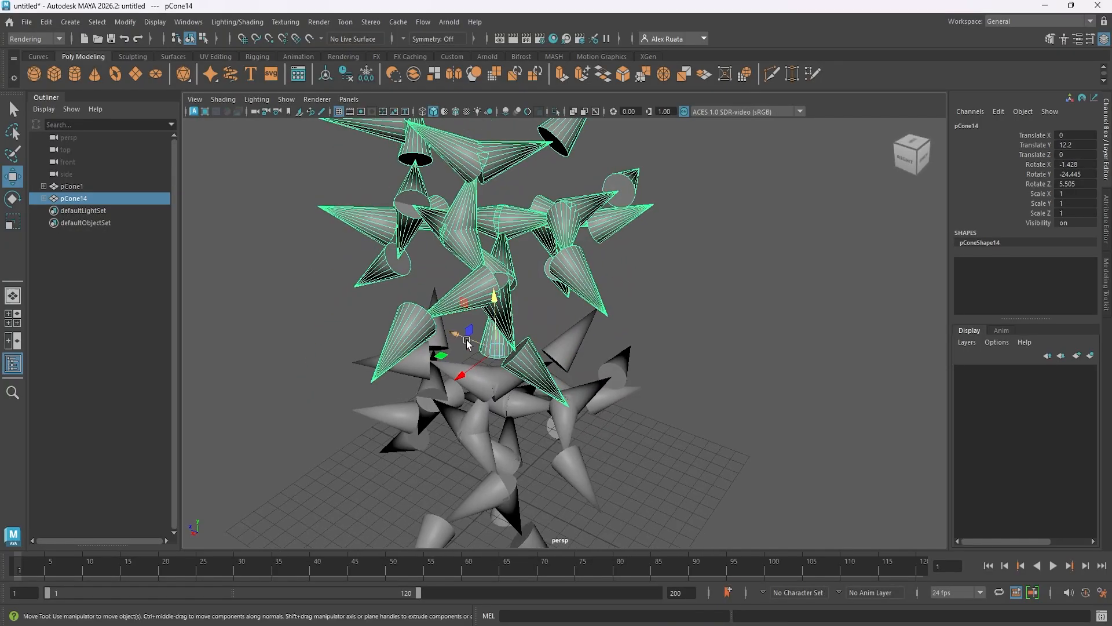
left_click_drag(467, 342, 683, 329)
key("e")
key("w")
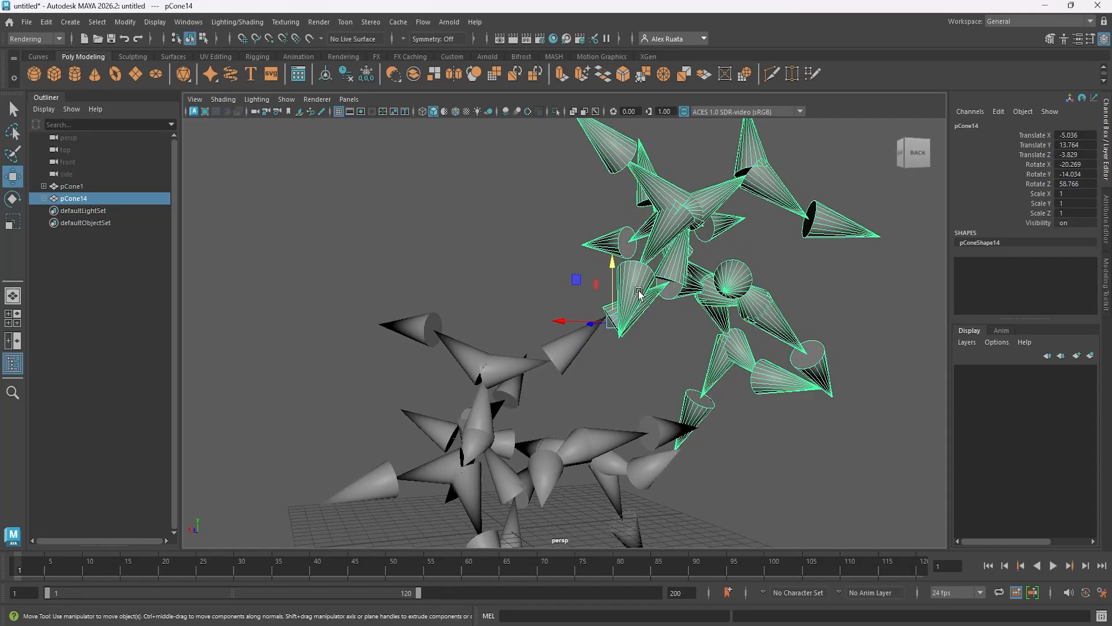
Fine-tune pCone14's position to Translate X -4.612 and Y 14.068 so its base meets the tip of the outer pCone5.
left_click_drag(612, 266, 613, 259)
left_click_drag(572, 318, 579, 343)
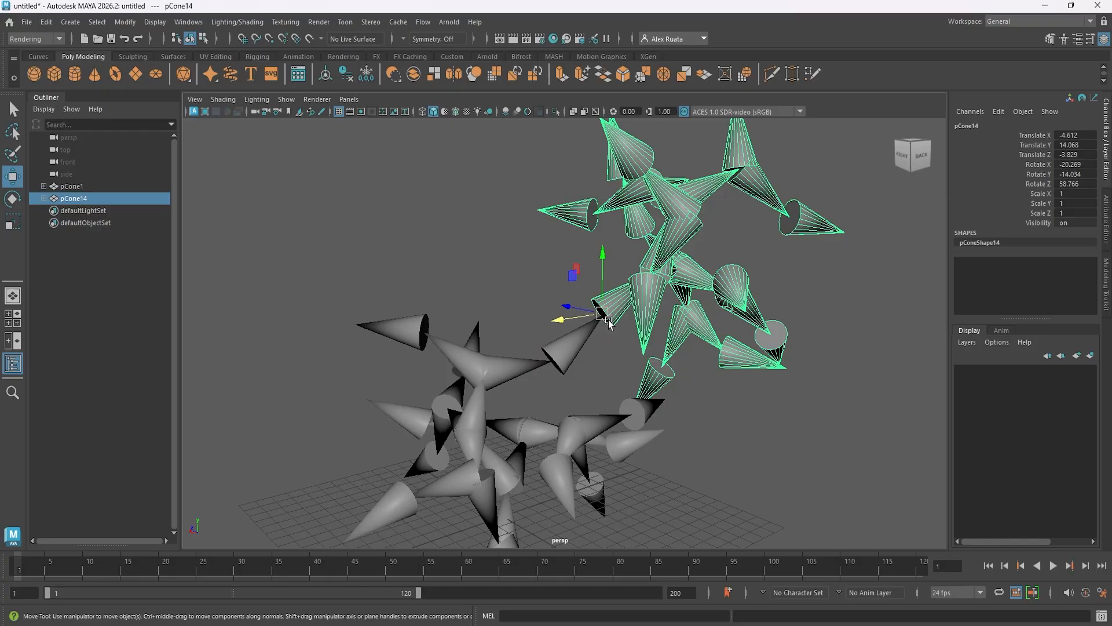
left_click_drag(618, 328, 578, 377, "alt")
Parent pCone14 to the pCone5 tip cone it touches, and select that pCone5 to check the attached branch.
left_click(556, 378)
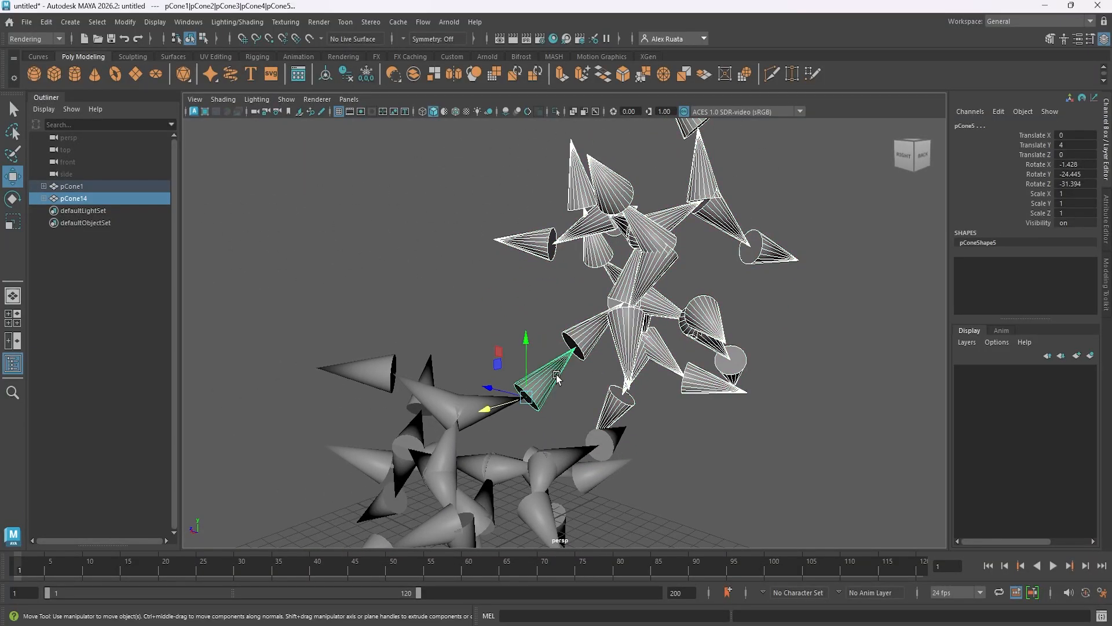
left_click(46, 22)
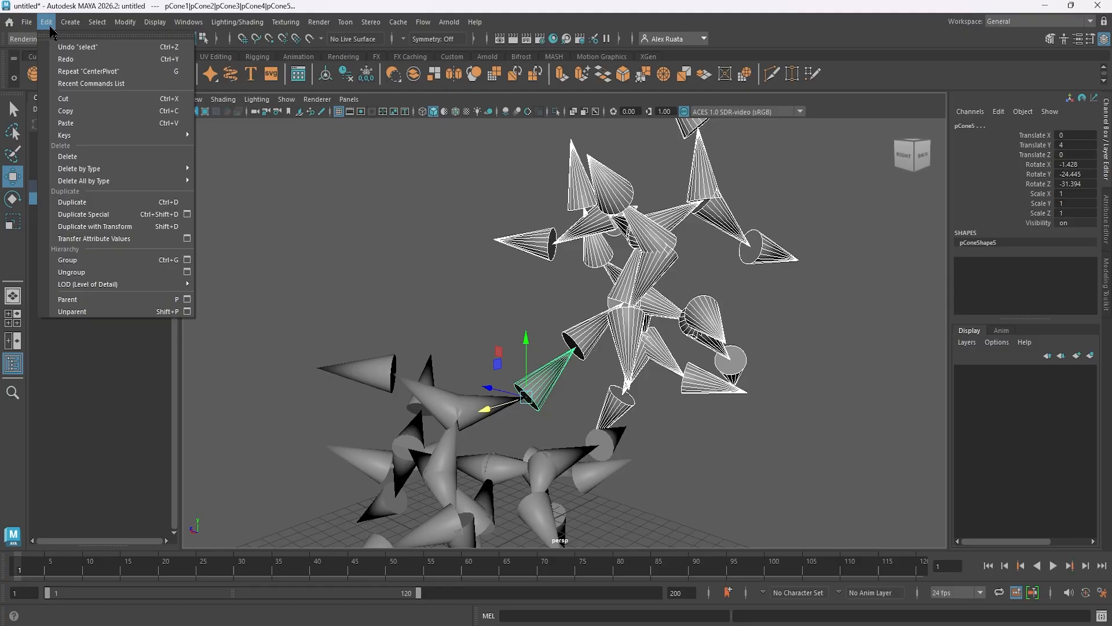
left_click(114, 299)
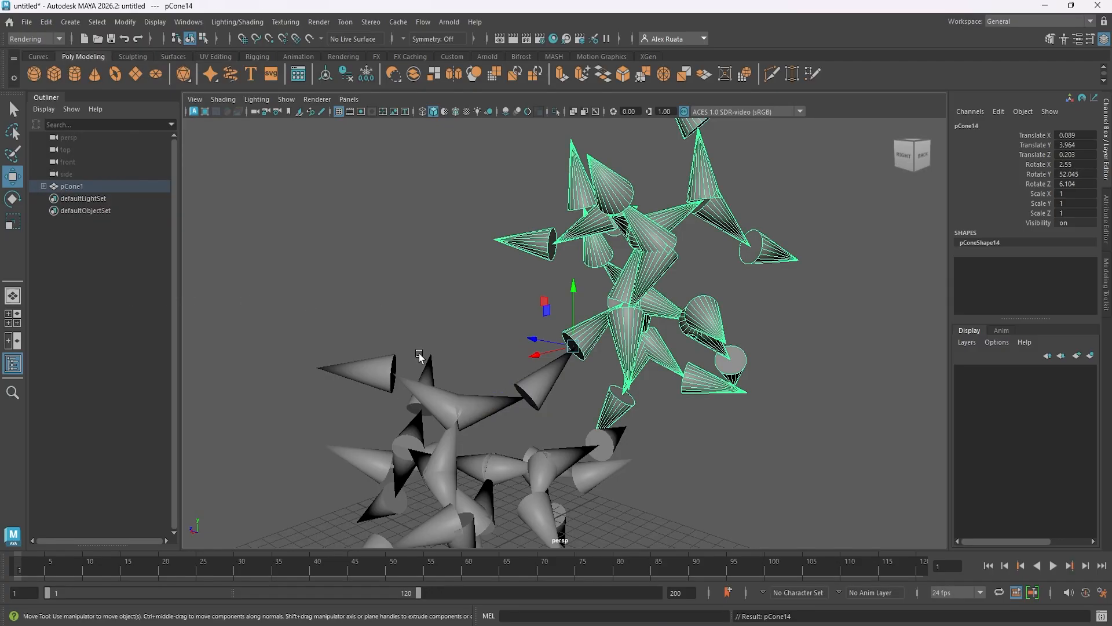
middle_click_drag(573, 313, 553, 338, "alt")
mouse_move(554, 338)
left_mouse_down("alt")
mouse_move(630, 341)
mouse_move(549, 342)
left_mouse_up("alt")
right_click_drag(548, 342, 548, 307, "alt")
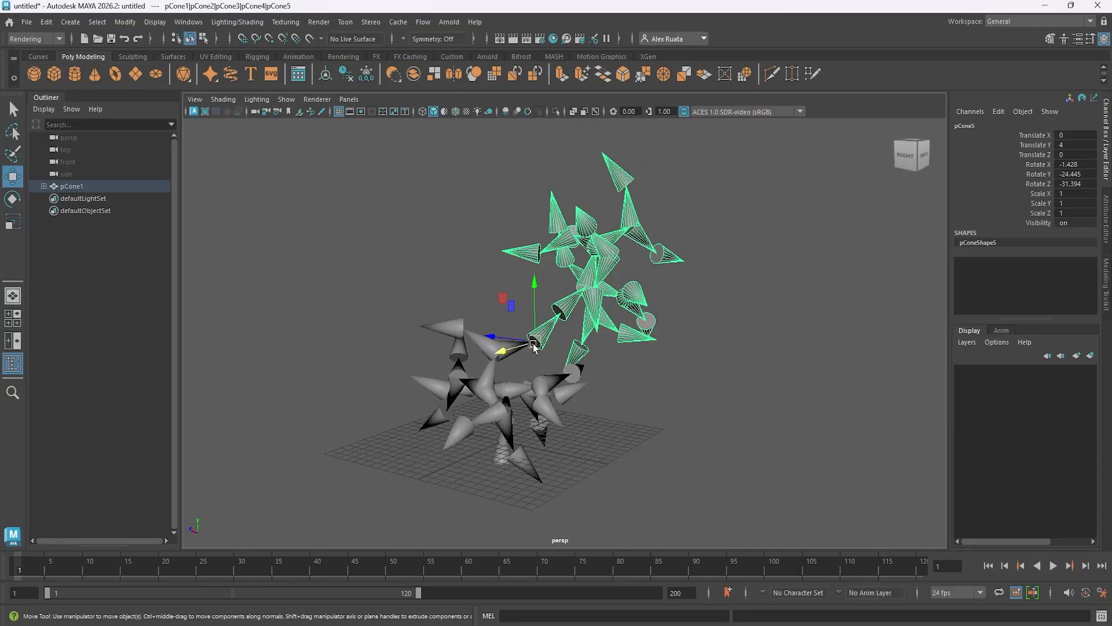
Try rotating the whole combined structure freely from pCone1, and undo the rotation.
left_click(83, 186)
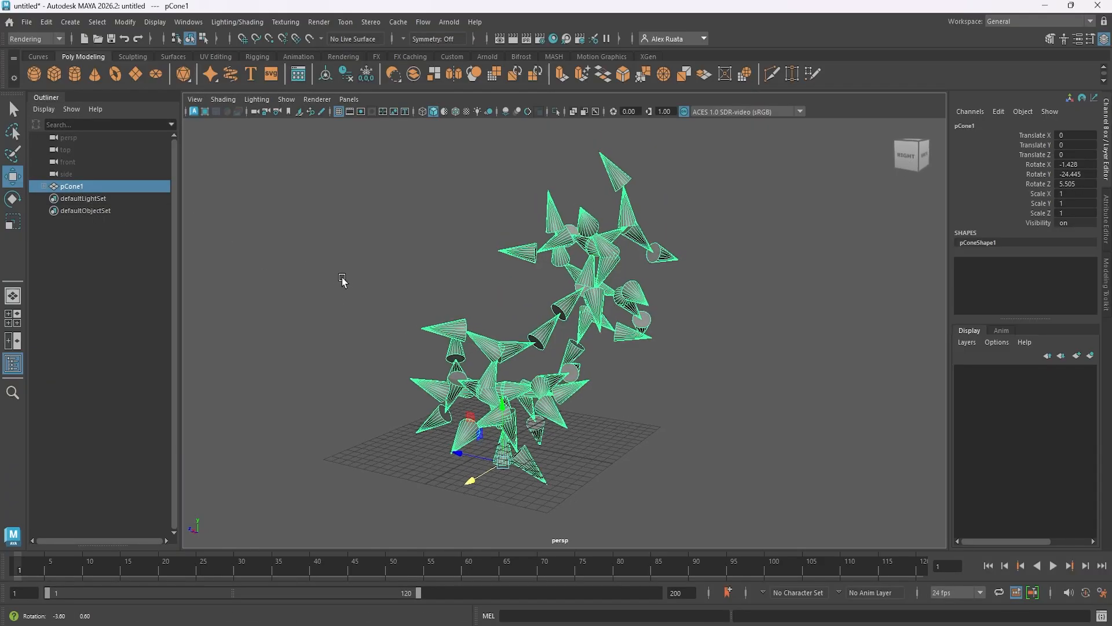
key("e")
left_click_drag(504, 427, 515, 477)
key("ctrl+z")
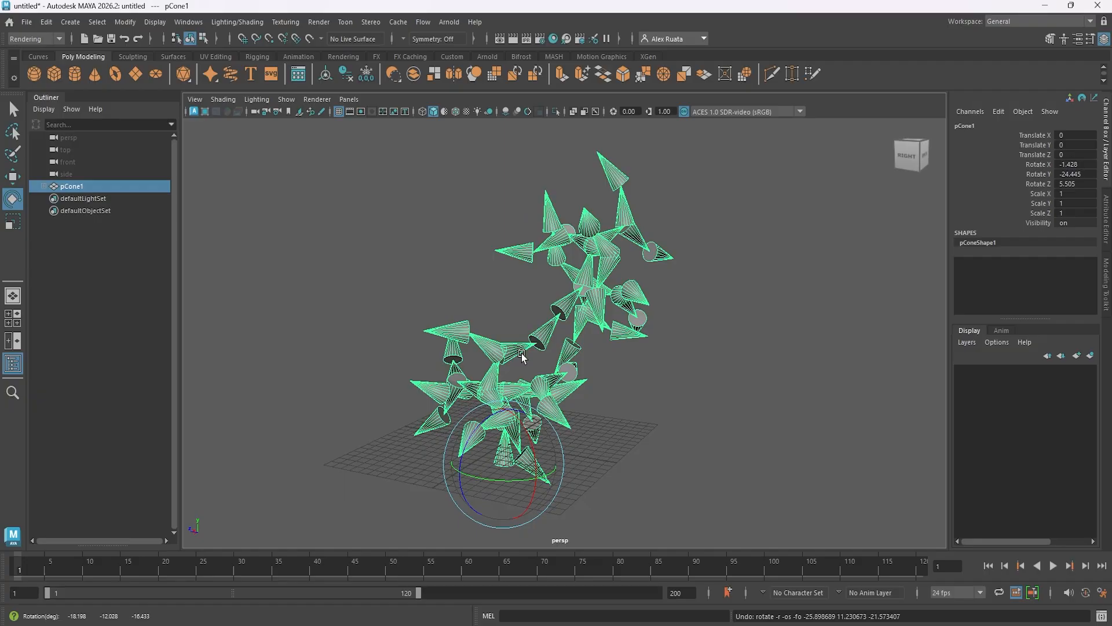
Expand the pCone1 hierarchy and the branches nested under pCone14 down to their last pCone5 children.
left_click(43, 186, "shift")
scroll(76, 256, "down", 2)
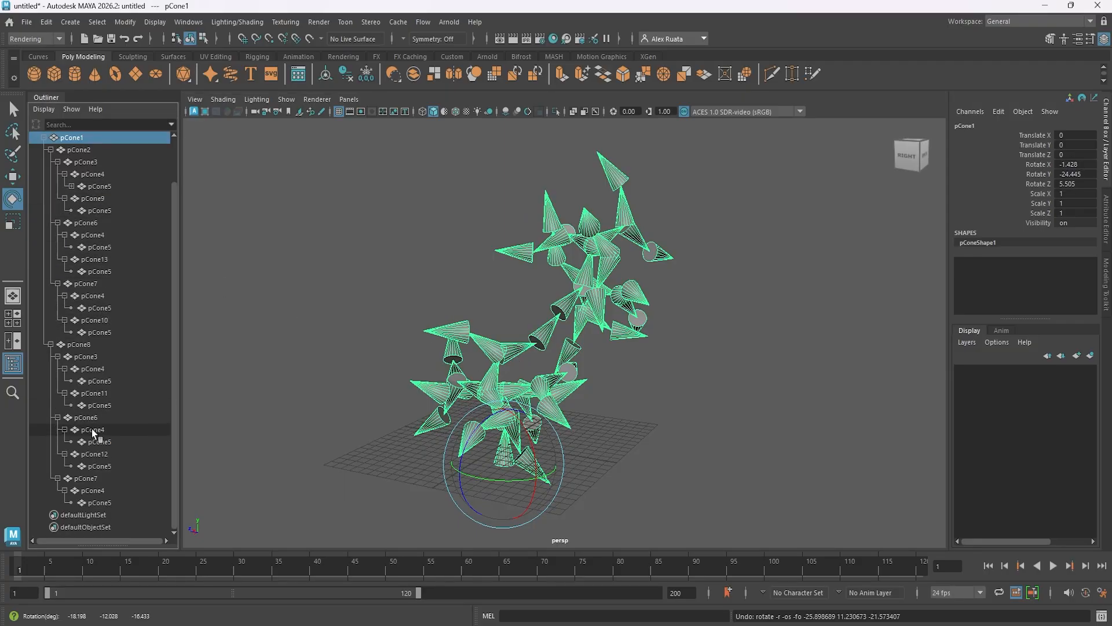
left_click(71, 185)
left_click(78, 198)
left_click(85, 211)
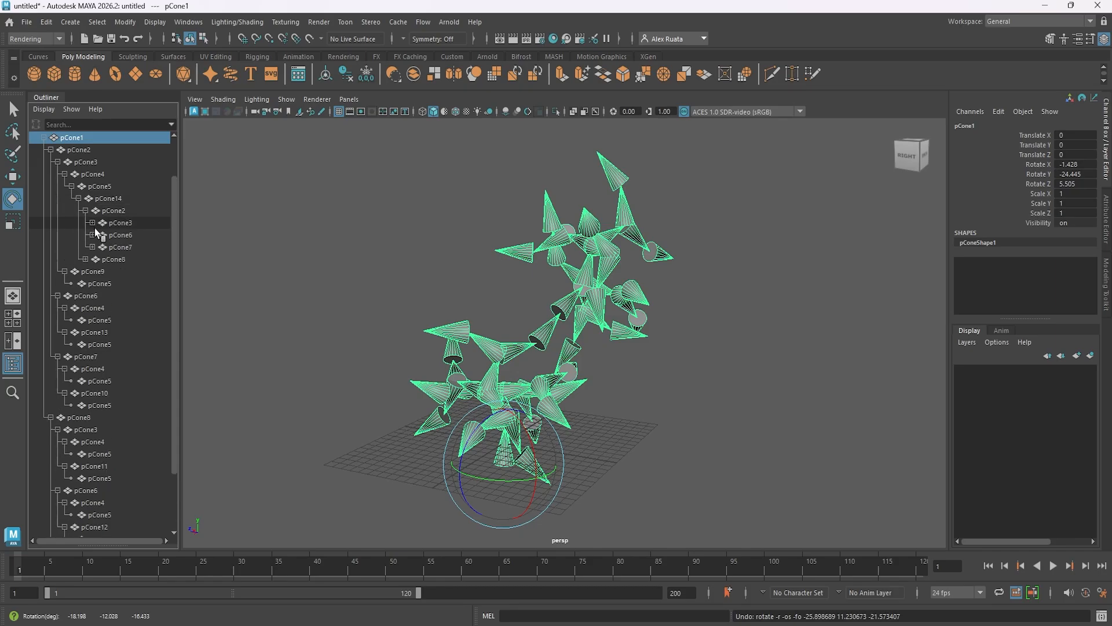
left_click(92, 222)
left_click(100, 234)
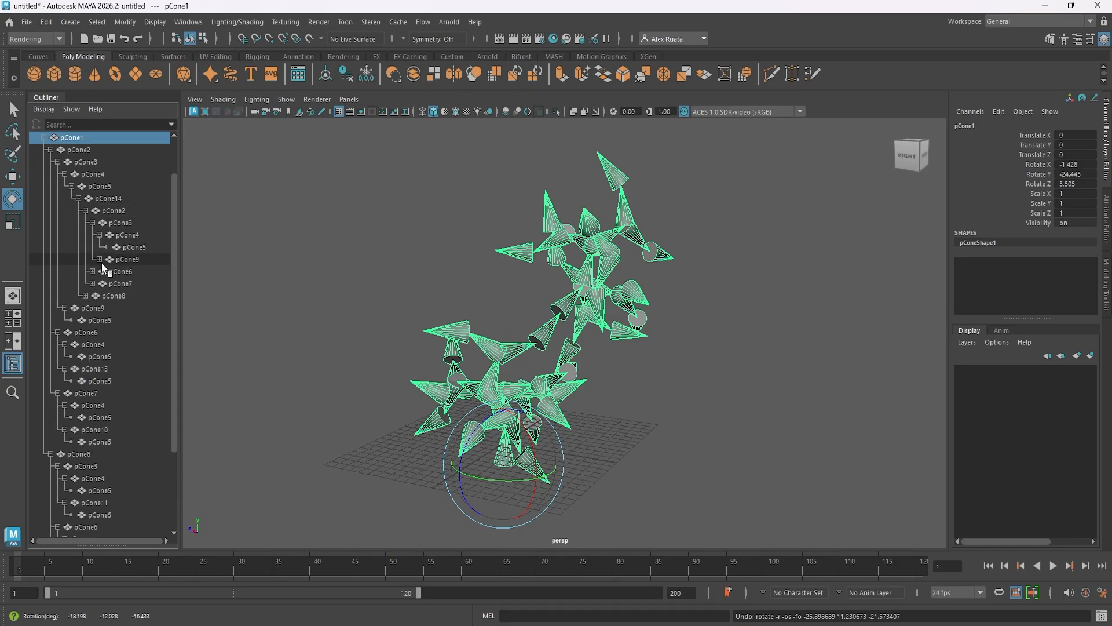
left_click(99, 259)
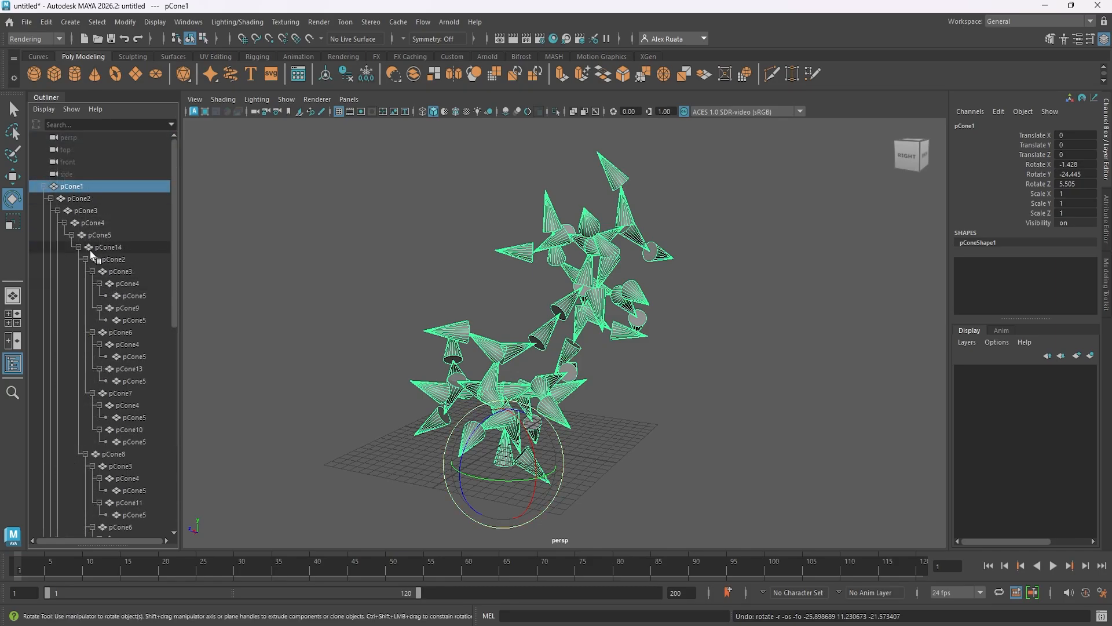
scroll(102, 331, "down", 10)
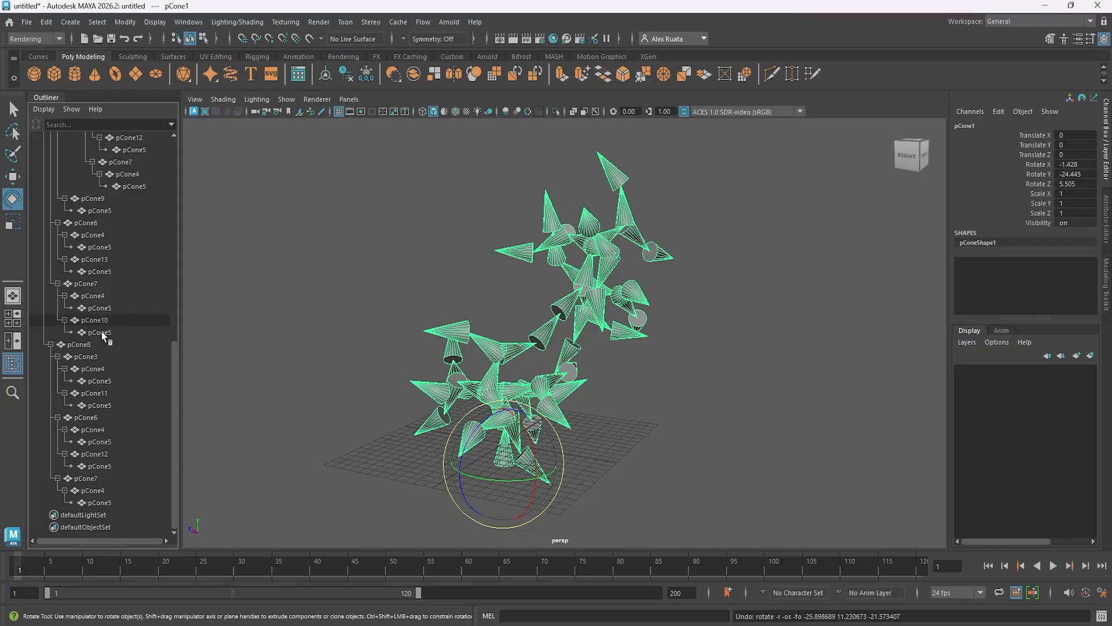
Select every cone from pCone1 to the last pCone5, including the attached copy, and rotate them all together freely.
left_click(100, 502, "shift")
left_click_drag(441, 396, 447, 356)
key("ctrl+z")
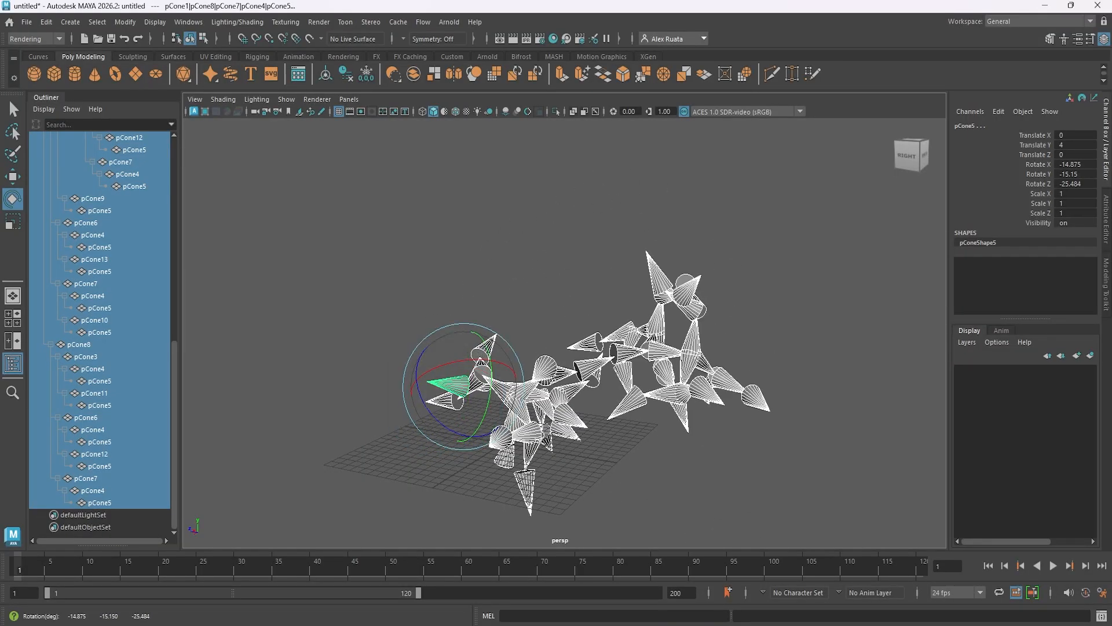